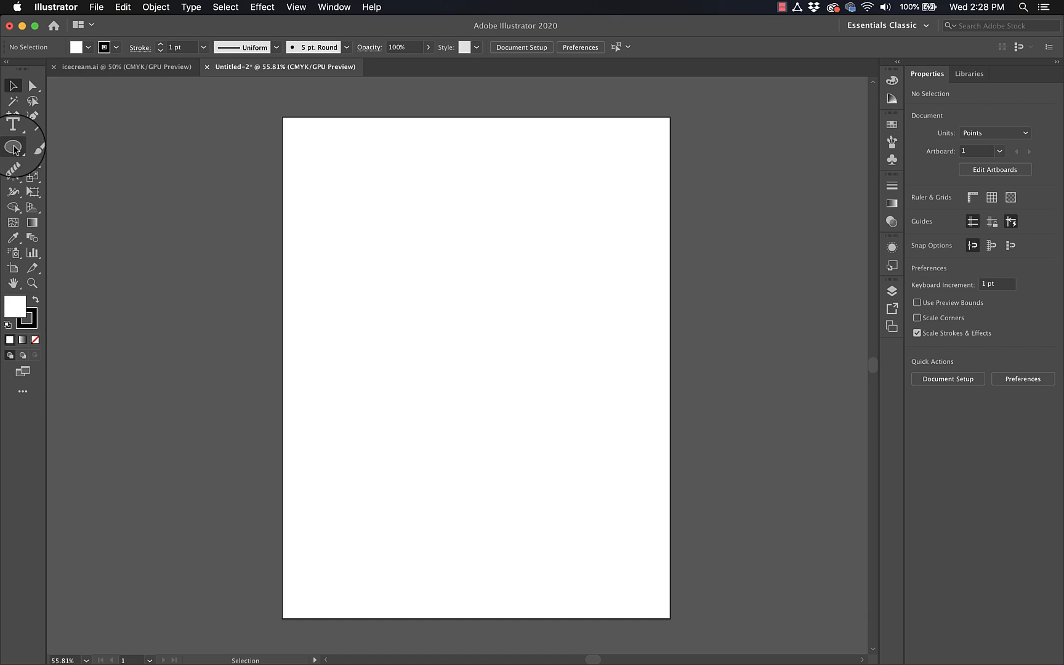
Draw an ellipse about 415 by 223 pt across the upper middle of the artboard, with a white fill and black stroke.
left_click(13, 148)
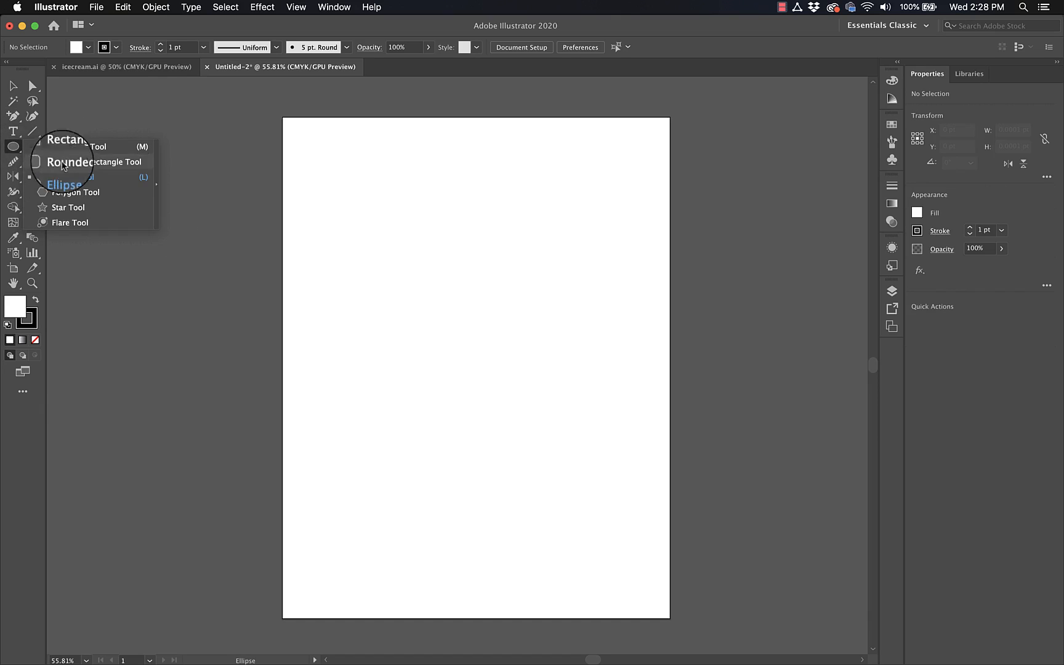
left_click(58, 176)
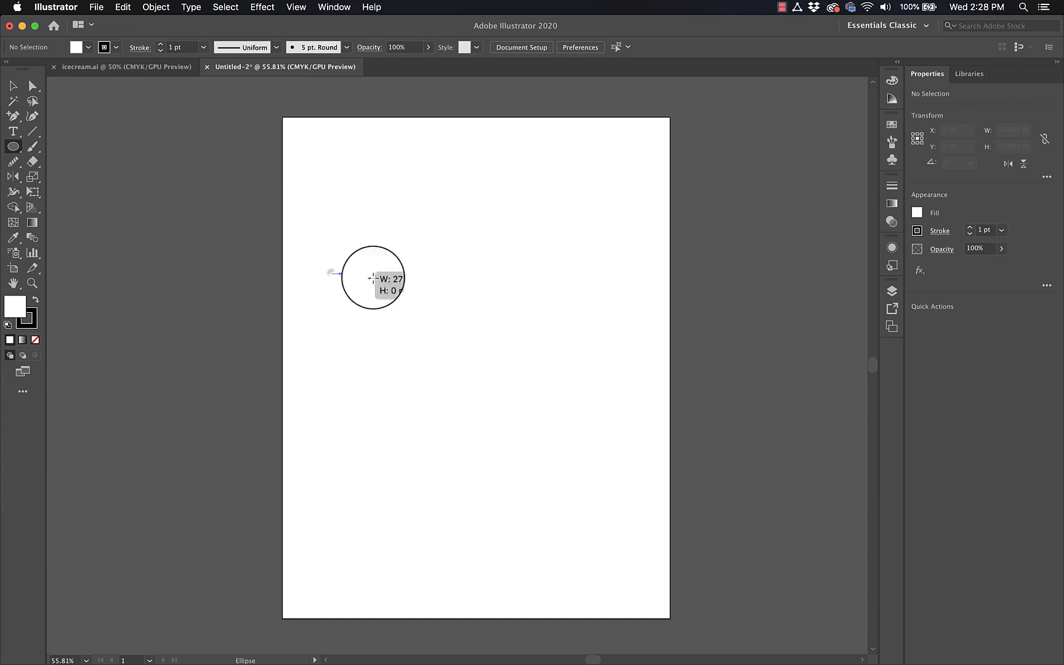
left_click_drag(373, 277, 594, 414)
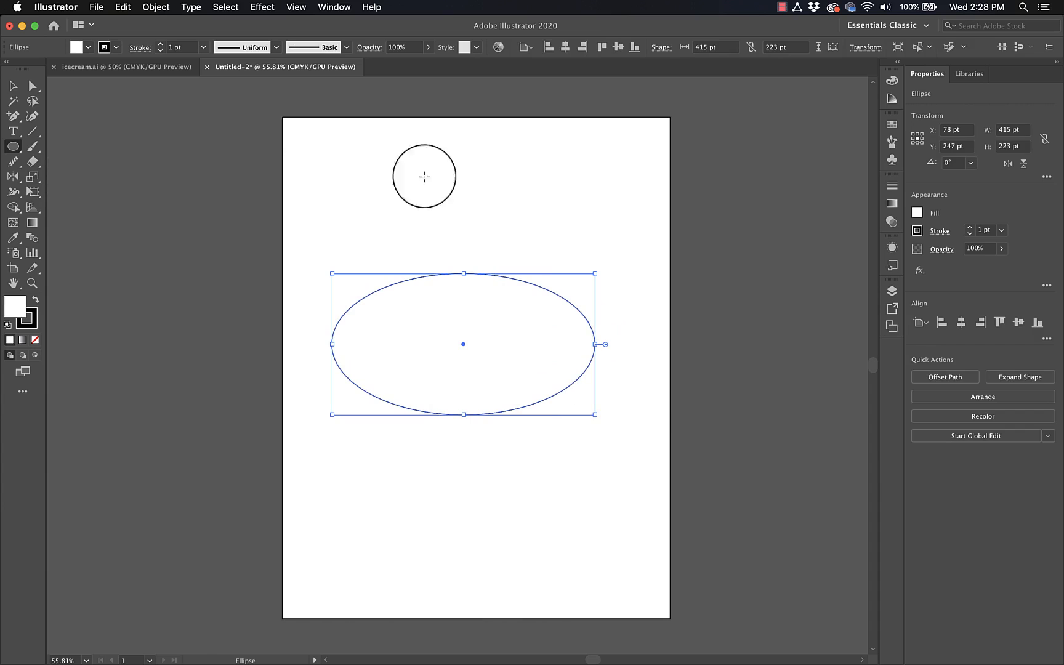
left_click(35, 301)
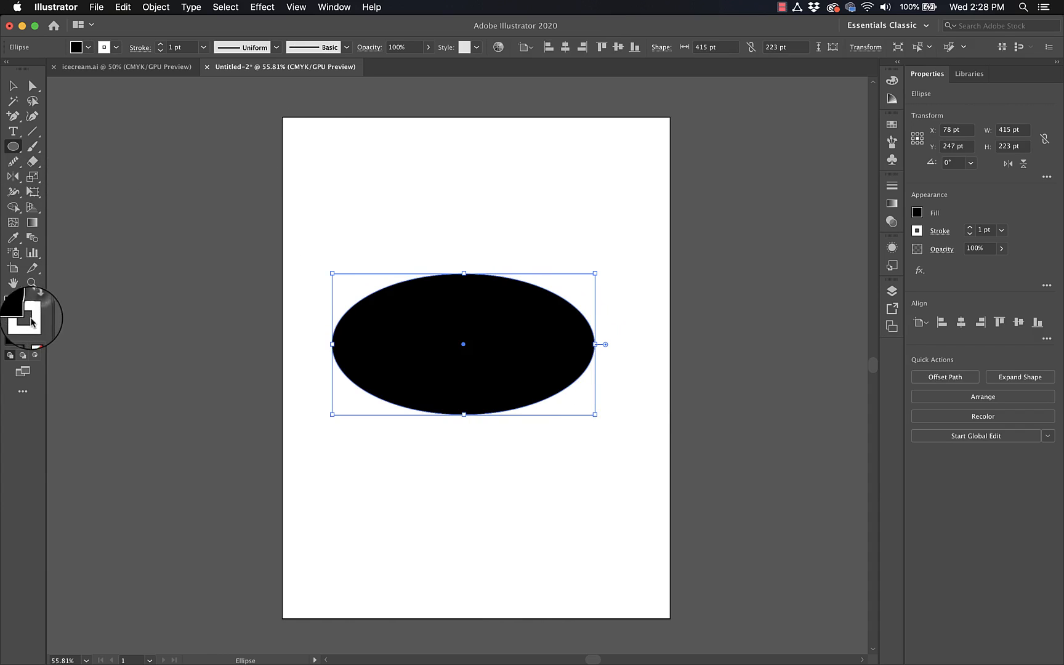
left_click(36, 300)
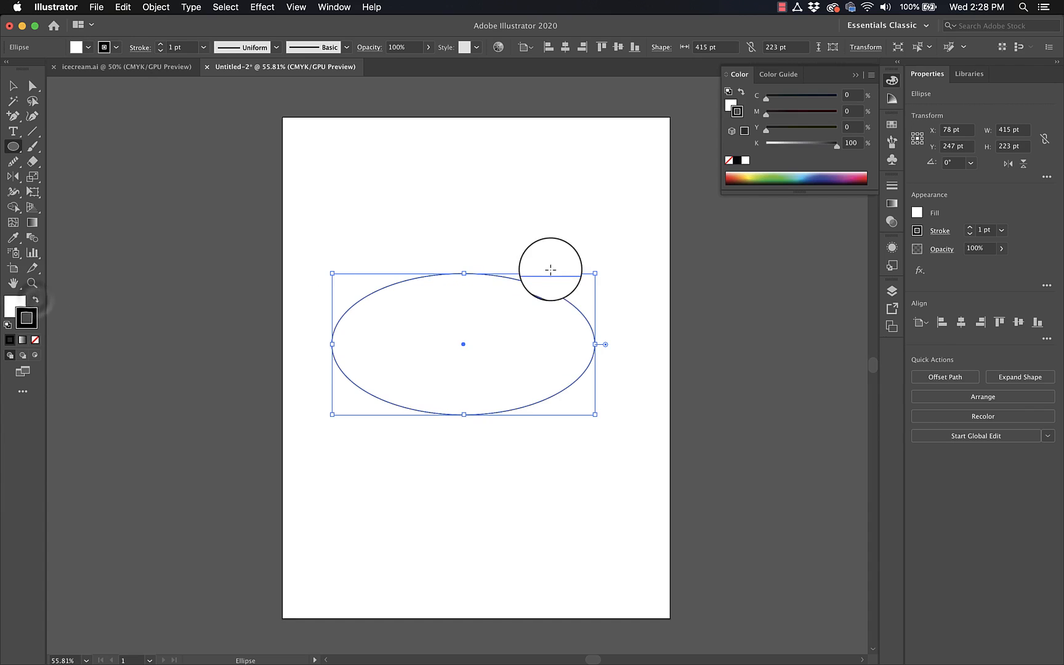
Narrow the ellipse to about 343 pt wide, reposition it slightly right and upward, and deselect it.
key("v")
left_click_drag(528, 283, 537, 284)
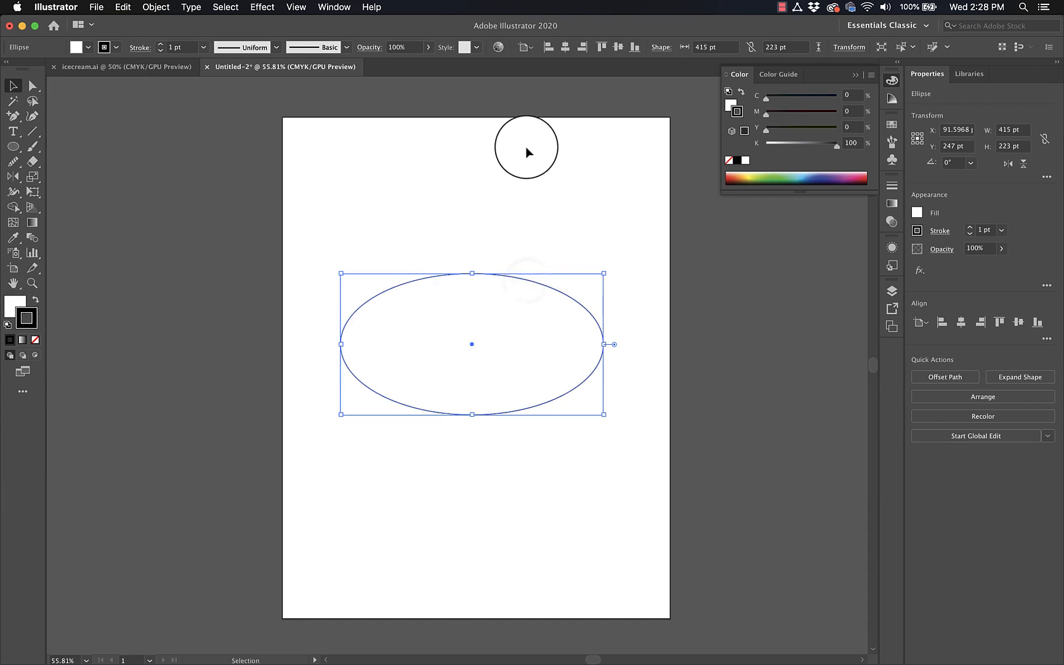
left_click(523, 147)
left_click(499, 282)
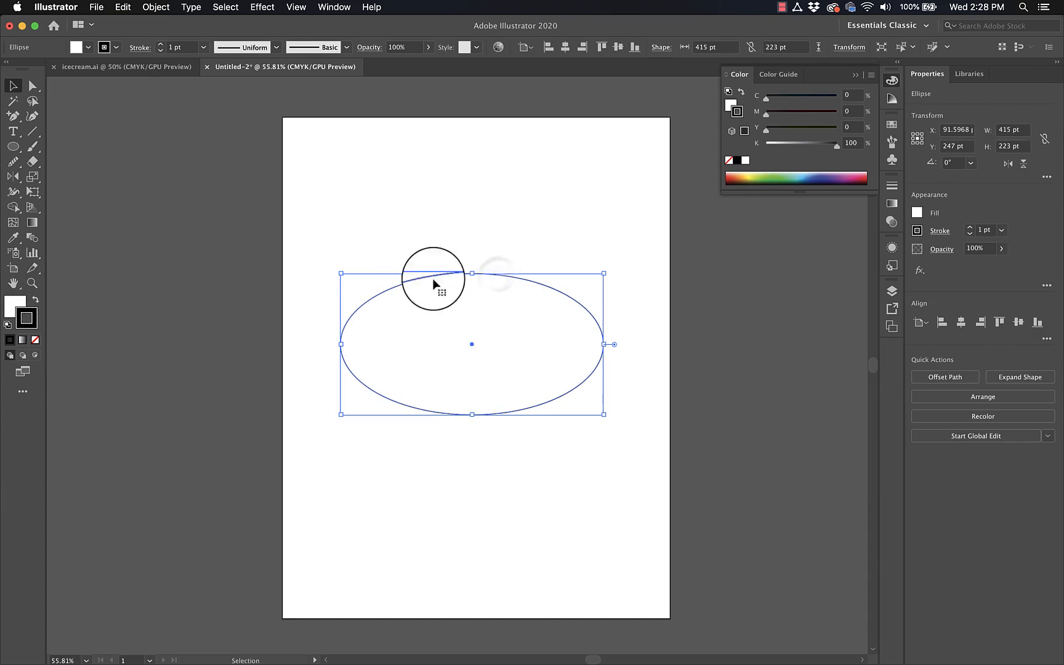
left_click_drag(603, 345, 559, 344)
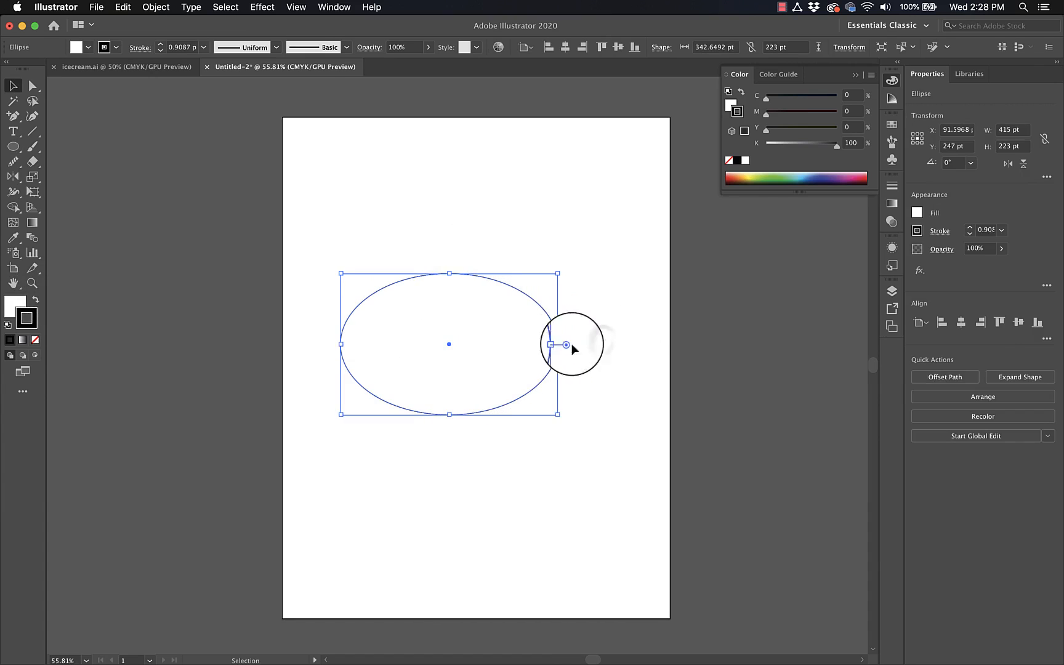
left_click(571, 343)
left_click_drag(523, 294, 605, 261)
key("super+equal")
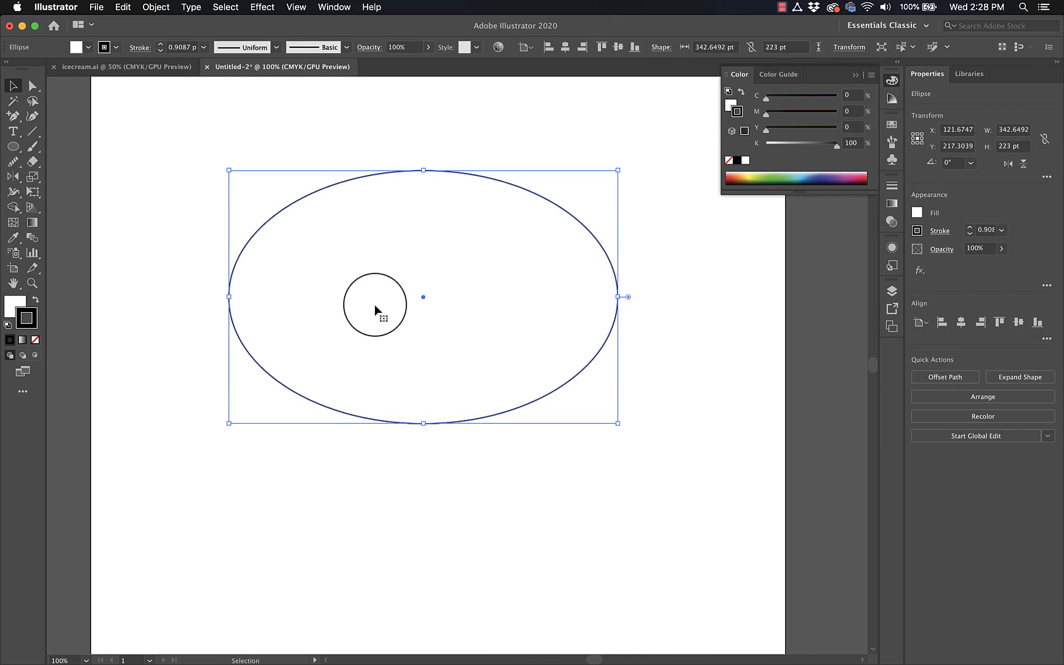
left_click(136, 285)
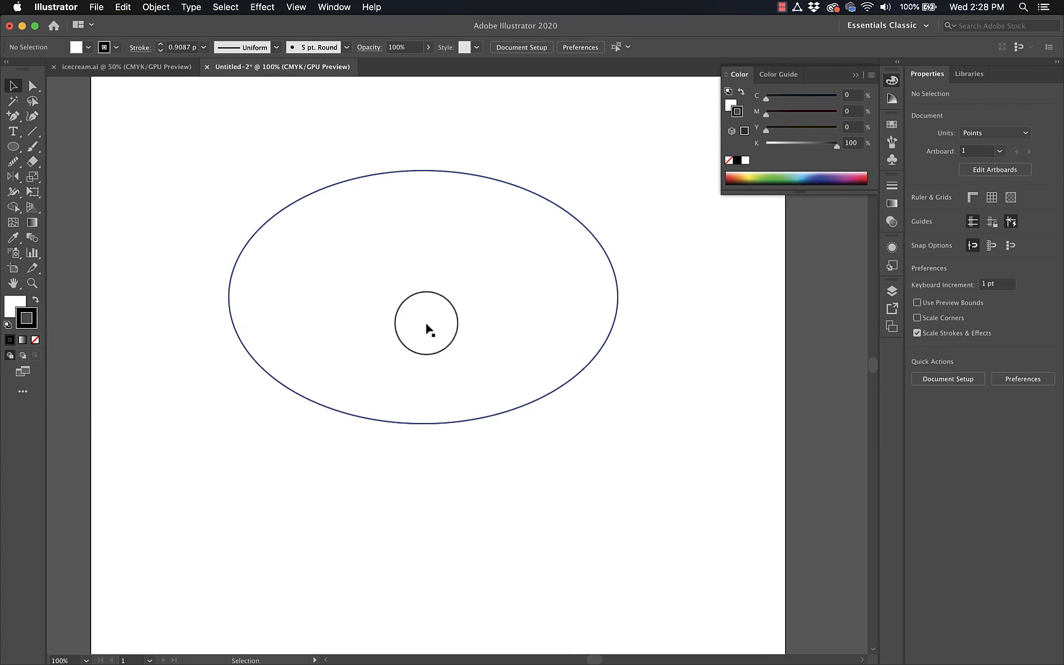
Draw a small ellipse about 107 by 72 pt over the large ellipse's left edge and place three copies in a row across it.
left_click(14, 151)
left_click_drag(206, 282, 325, 362)
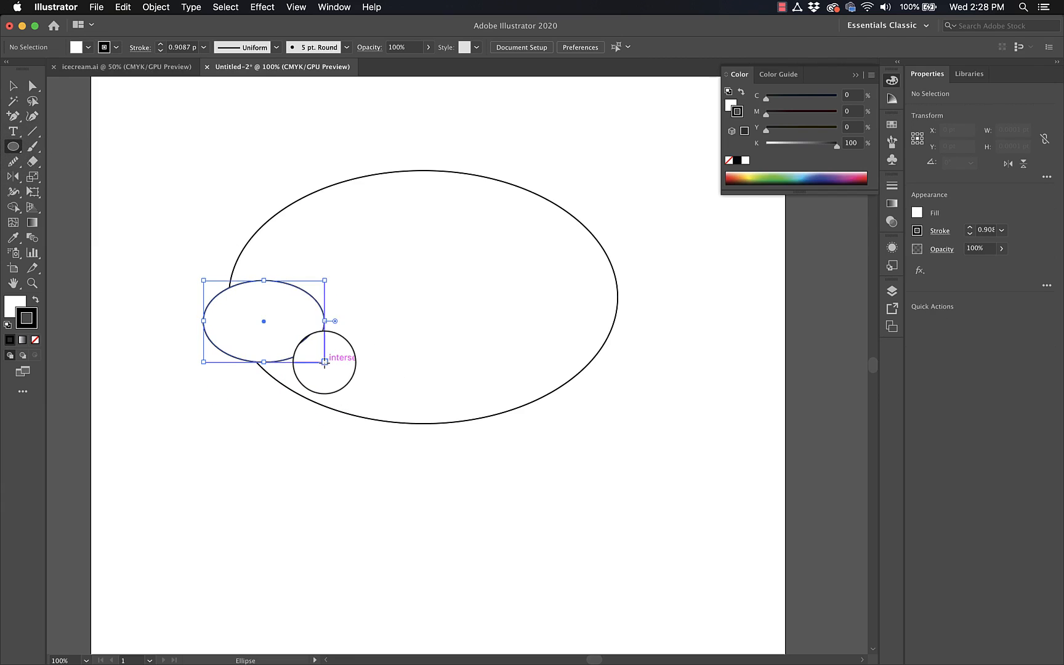
key("v")
left_click_drag(311, 300, 640, 310)
left_click(692, 325)
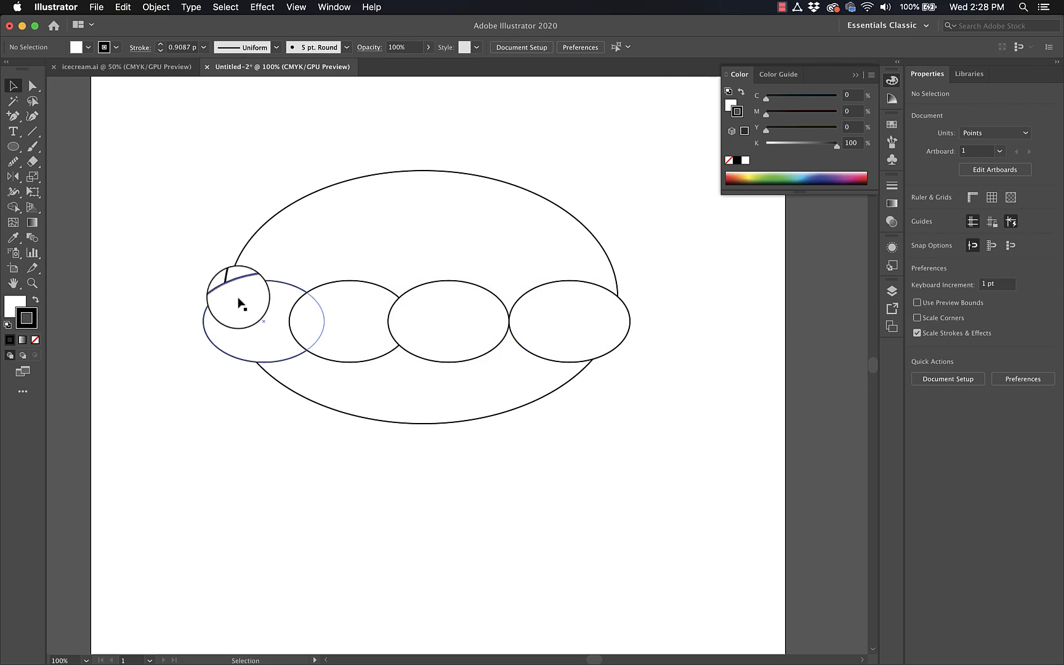
Add a horizontal guide where the small ellipse crosses the large one's left edge, and shift the rightmost small ellipse outward to match.
key("super+r")
left_click_drag(316, 134, 356, 117)
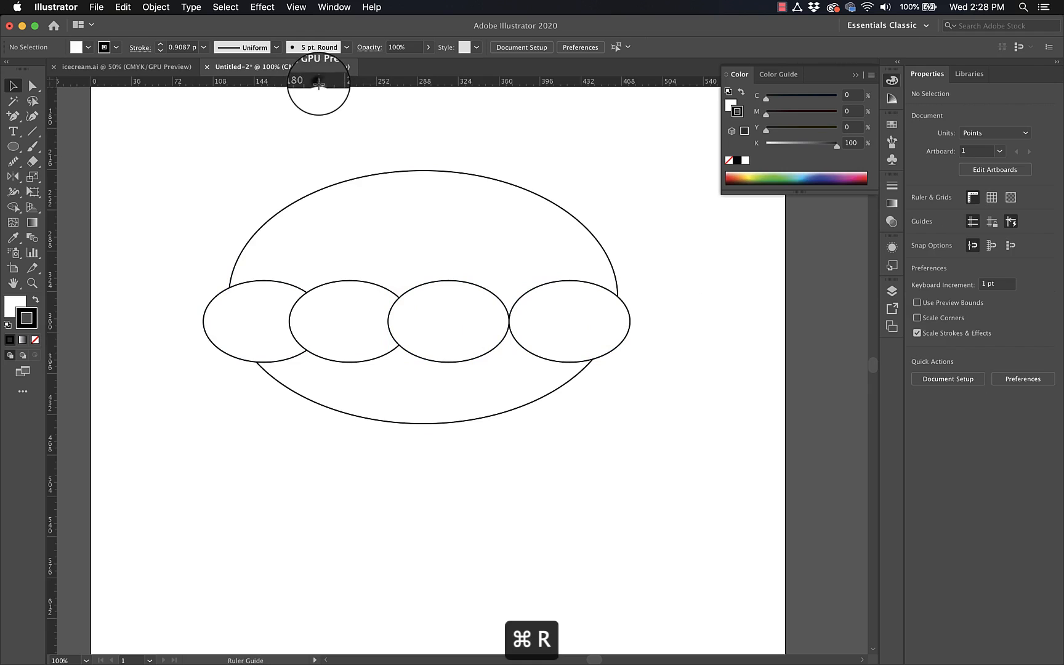
left_click_drag(319, 82, 329, 286)
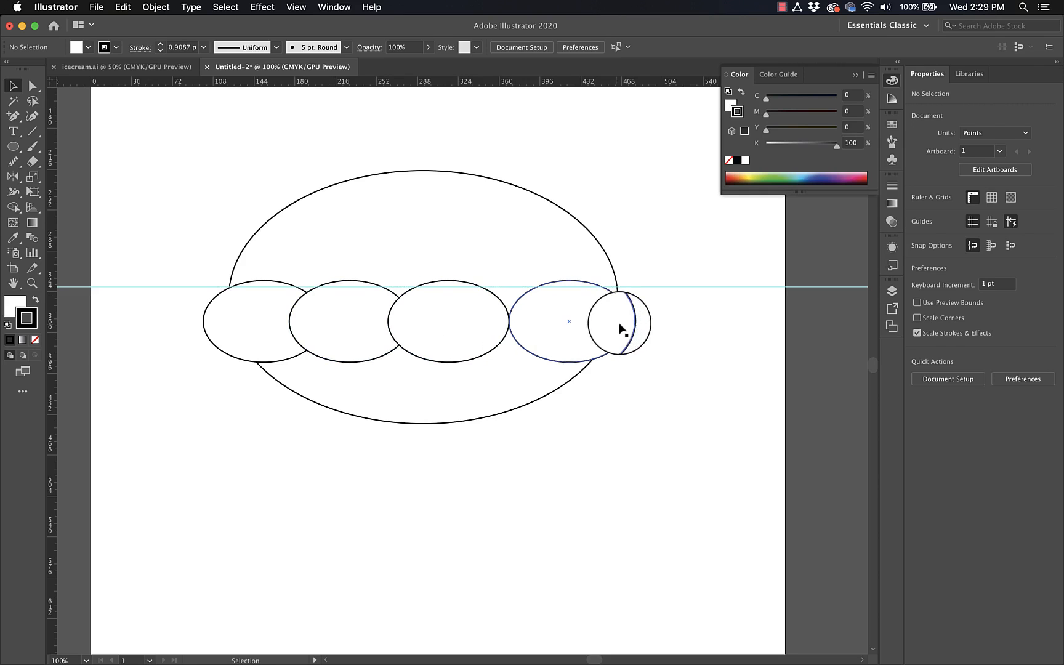
left_click_drag(619, 324, 645, 322)
Select the four small ellipses and distribute them evenly horizontally, aligned to the selection instead of the artboard.
left_click(509, 322, "shift")
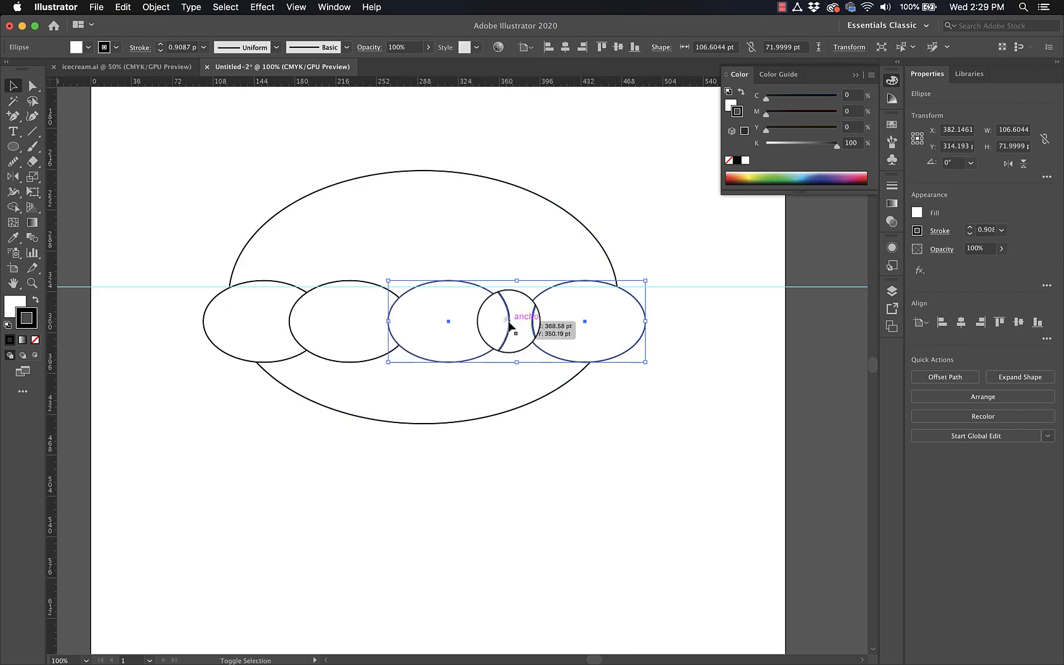
left_click_drag(509, 326, 362, 362)
left_click(360, 362, "shift")
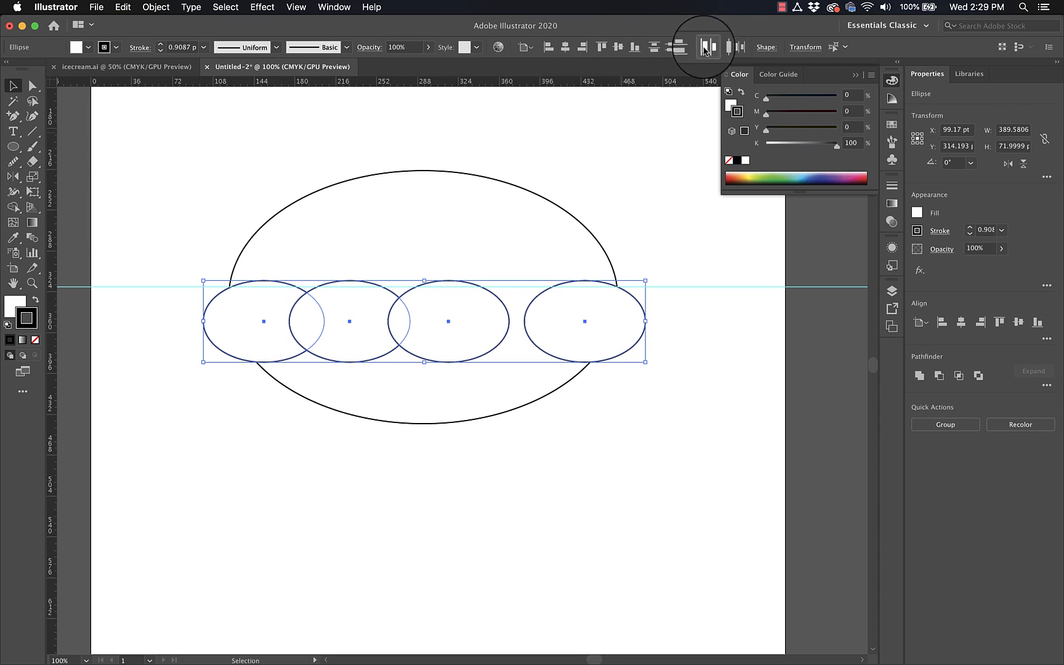
left_click(724, 49)
key("super+z")
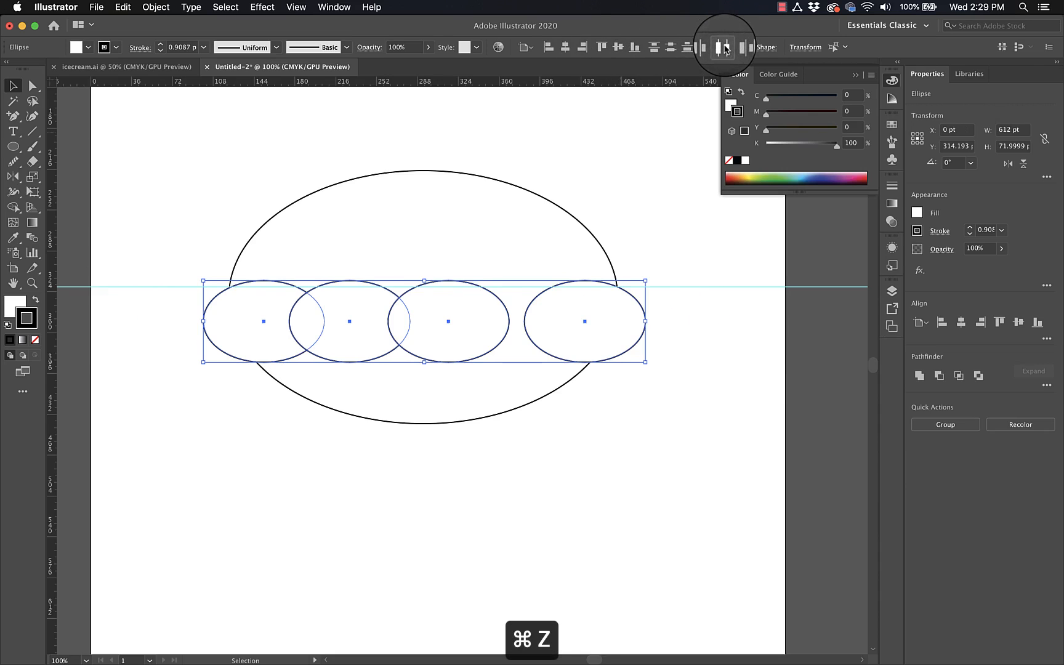
left_click(524, 46)
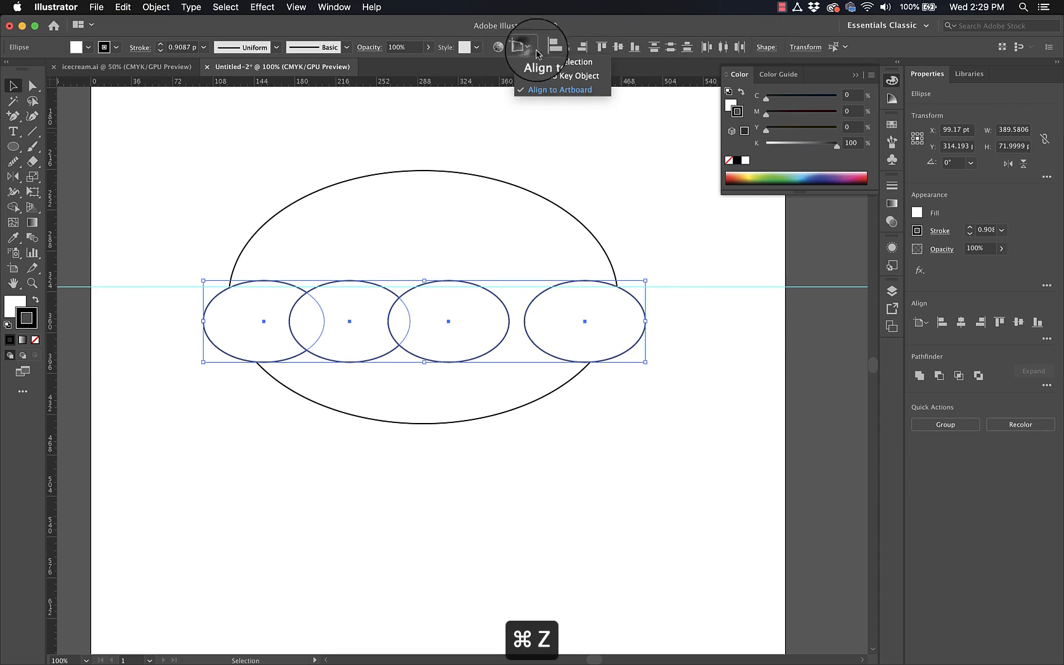
left_click(564, 63)
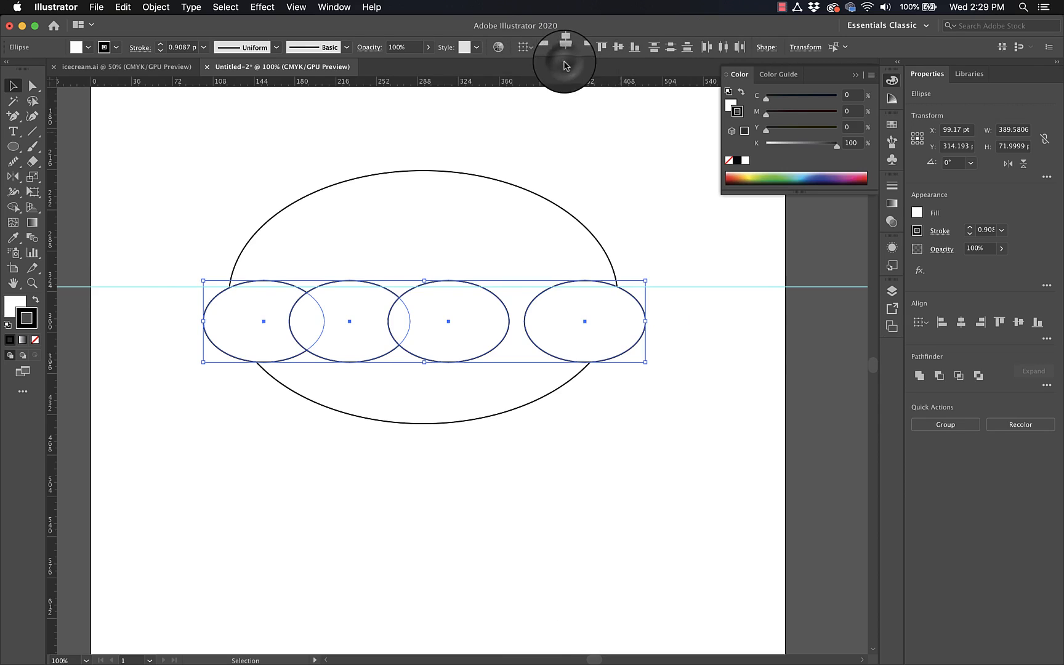
left_click(722, 49)
left_click(593, 125)
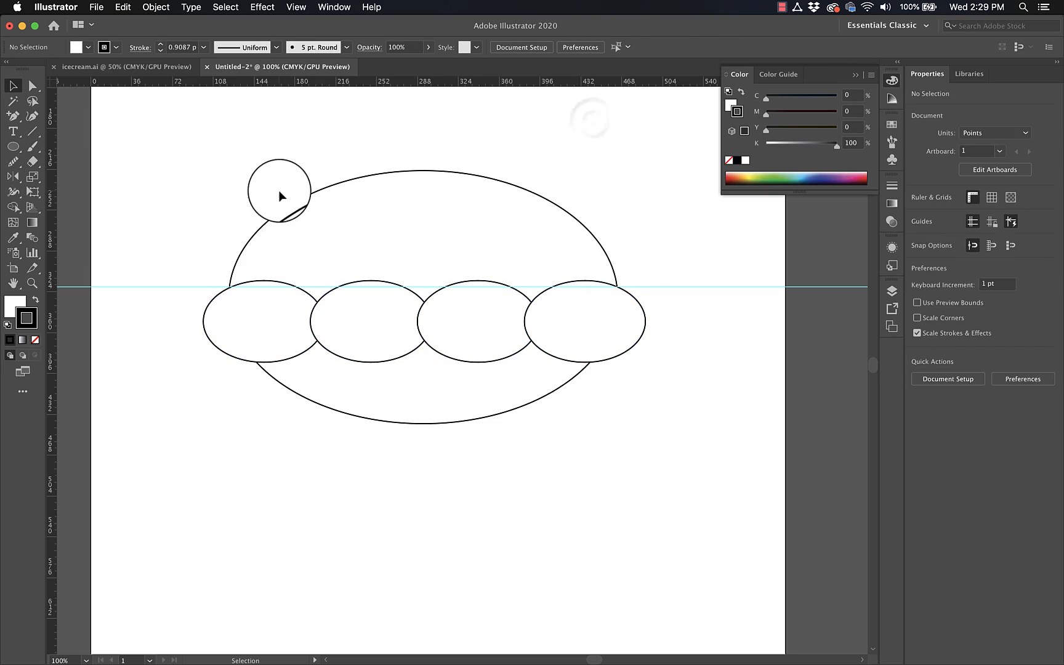
Hide the guides and use Shape Builder on all ellipses to remove the small ones and the large one's lower part, leaving a scalloped canopy.
left_click_drag(576, 390, 654, 497)
key("cmd+semicolon")
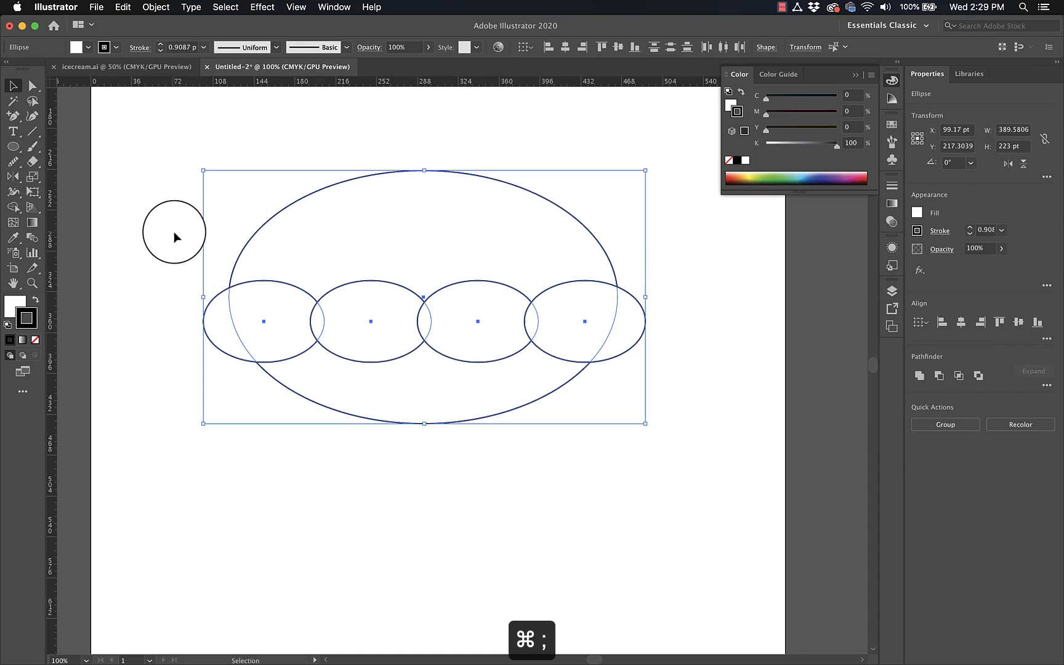
left_click(13, 207)
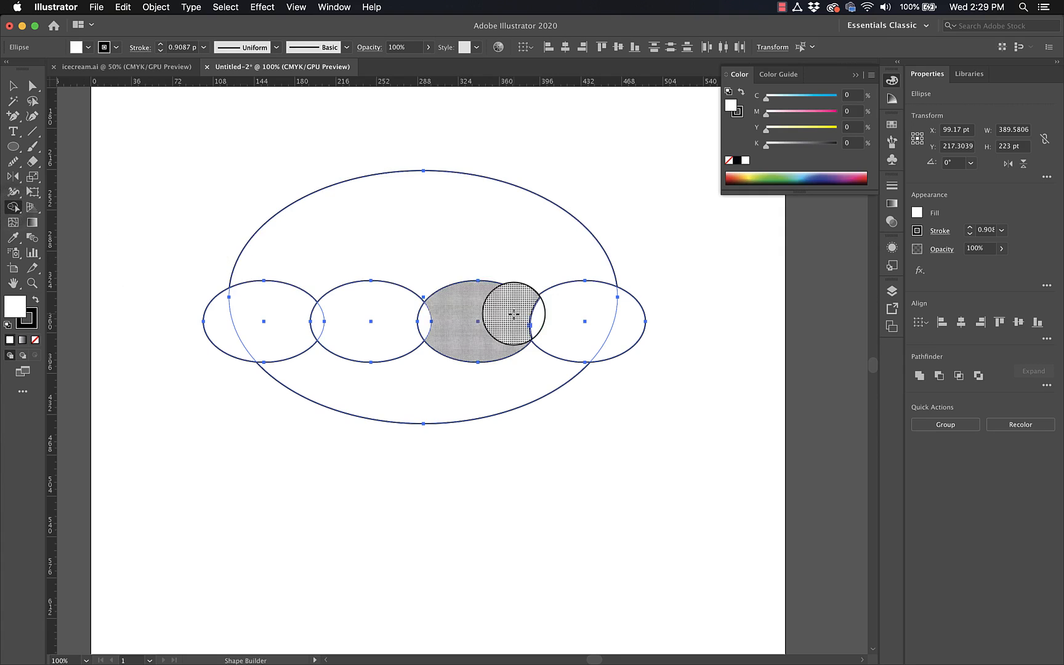
left_click(218, 329, "alt")
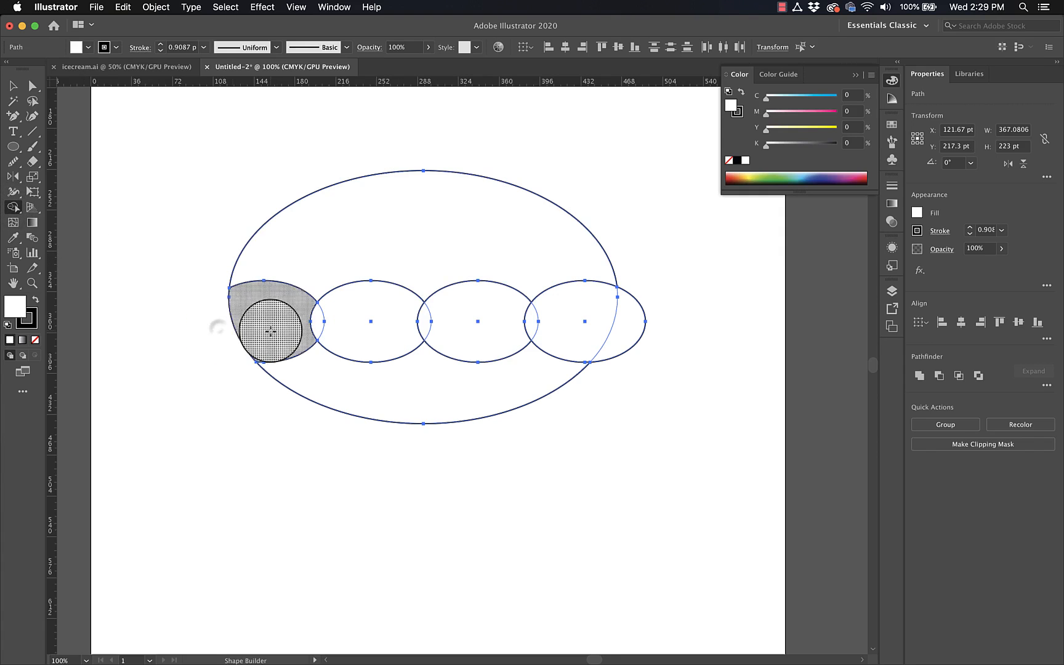
left_click(270, 329, "alt")
left_click(319, 323, "alt")
left_click(357, 315, "alt")
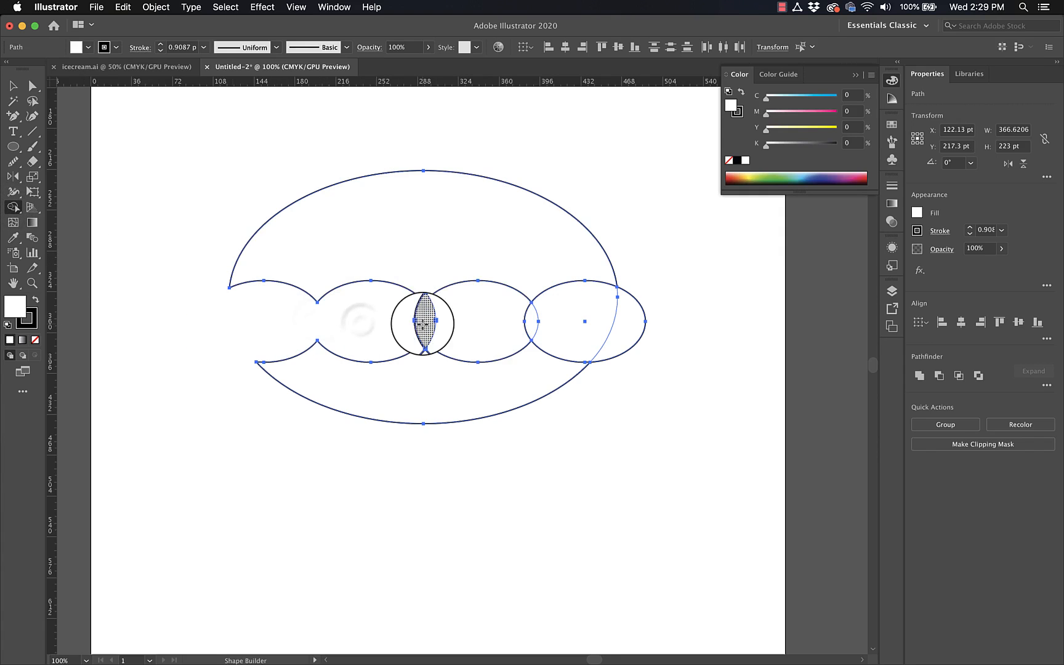
left_click(425, 321, "alt")
left_click(478, 322, "alt")
left_click(530, 323, "alt")
left_click(562, 326, "alt")
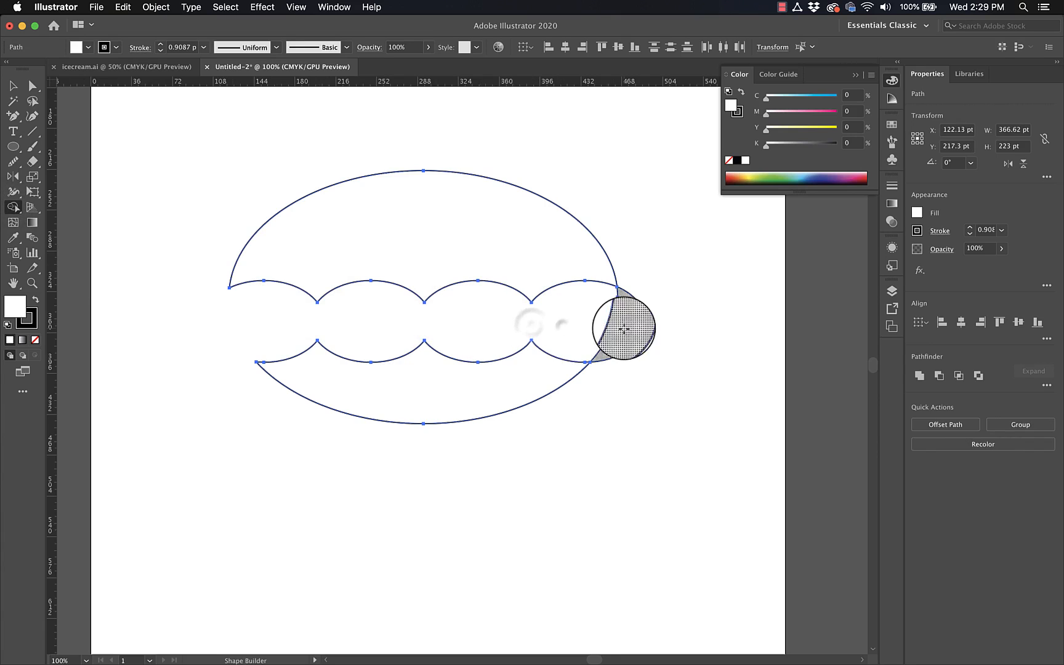
left_click(624, 326, "alt")
left_click(487, 390, "alt")
key("v")
left_click(571, 438)
Narrow the umbrella canopy slightly from its right side and move it a little right and downward on the artboard.
scroll(571, 447, "up", 4)
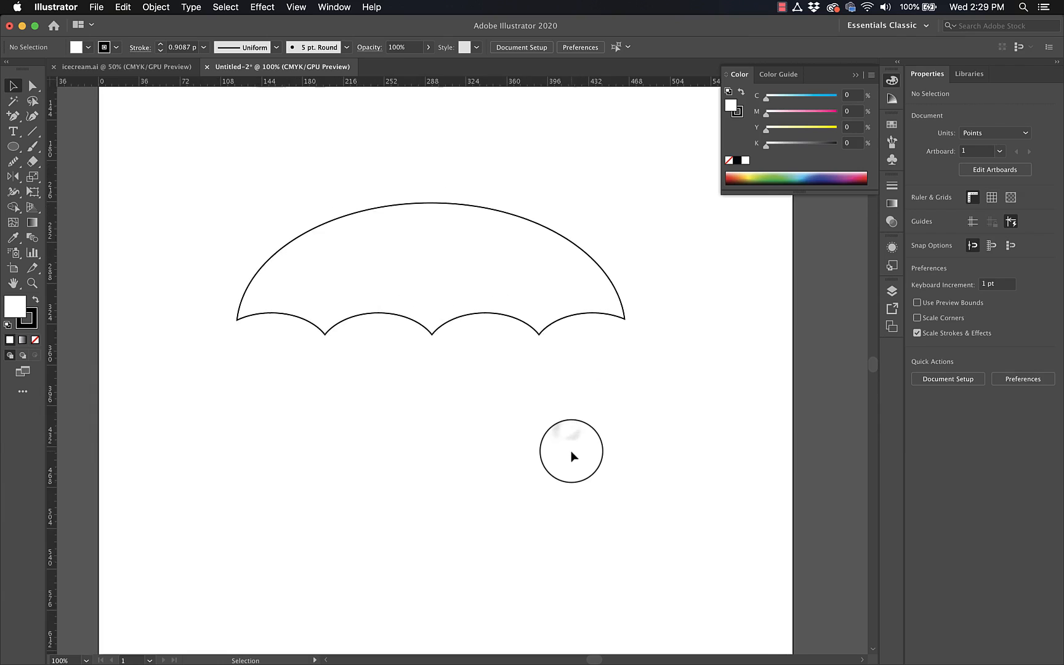
left_click(606, 323)
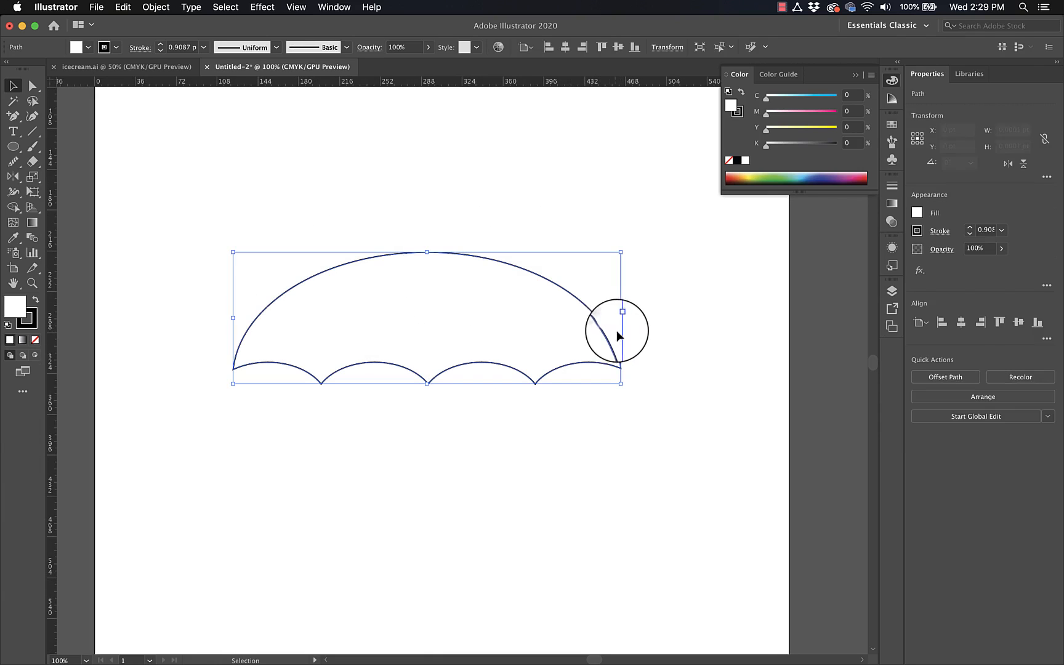
left_click_drag(621, 321, 597, 320)
left_click(625, 329)
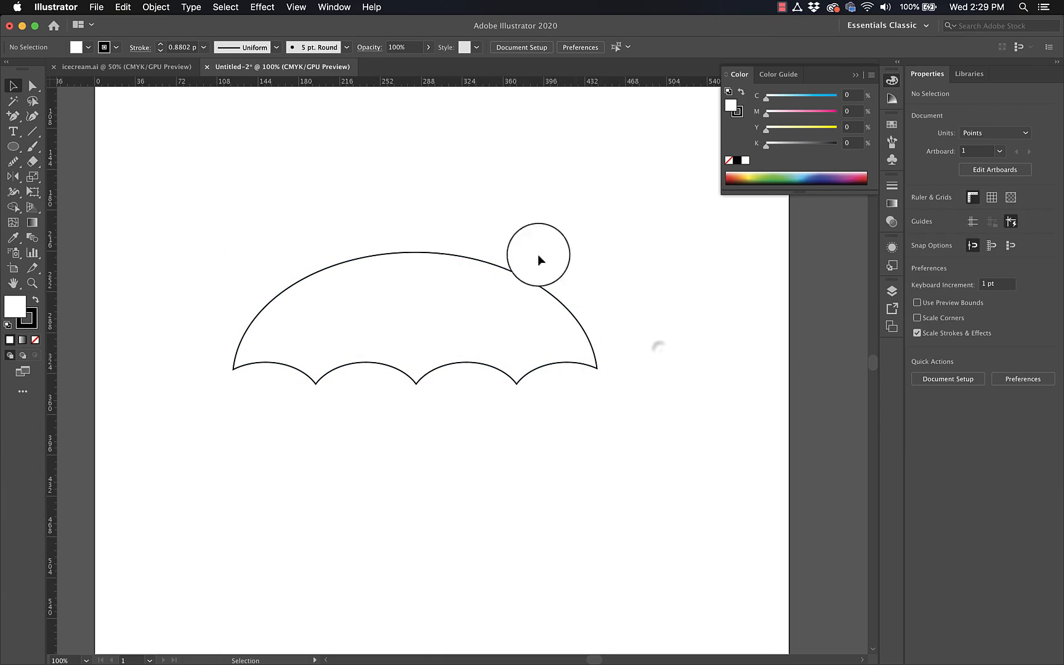
left_click_drag(519, 274, 560, 294)
left_click(528, 159)
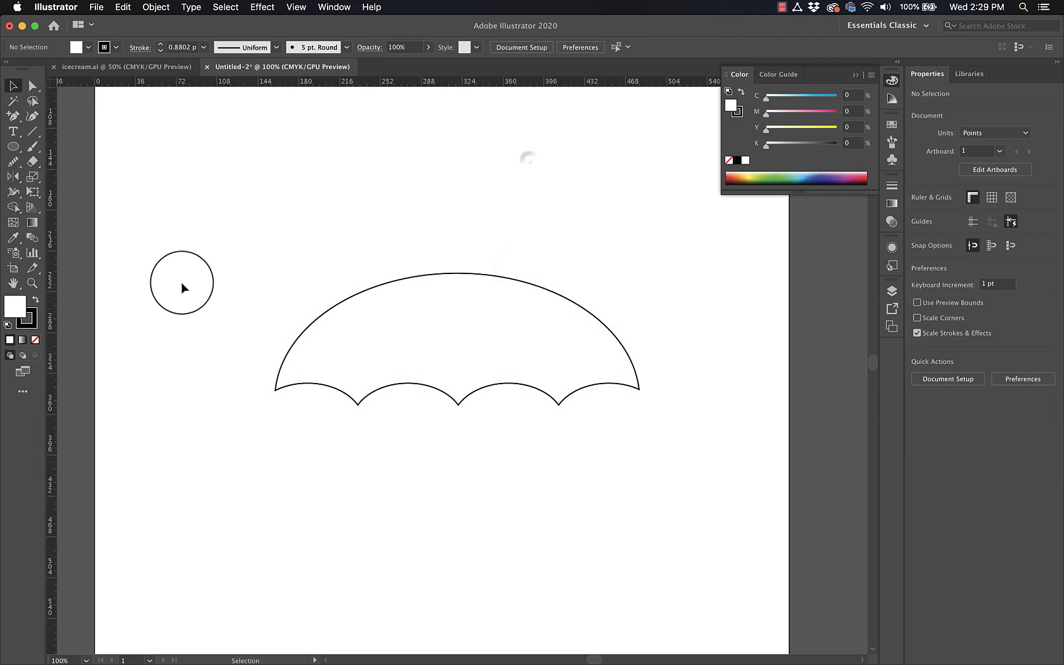
scroll(185, 292, "down", 2)
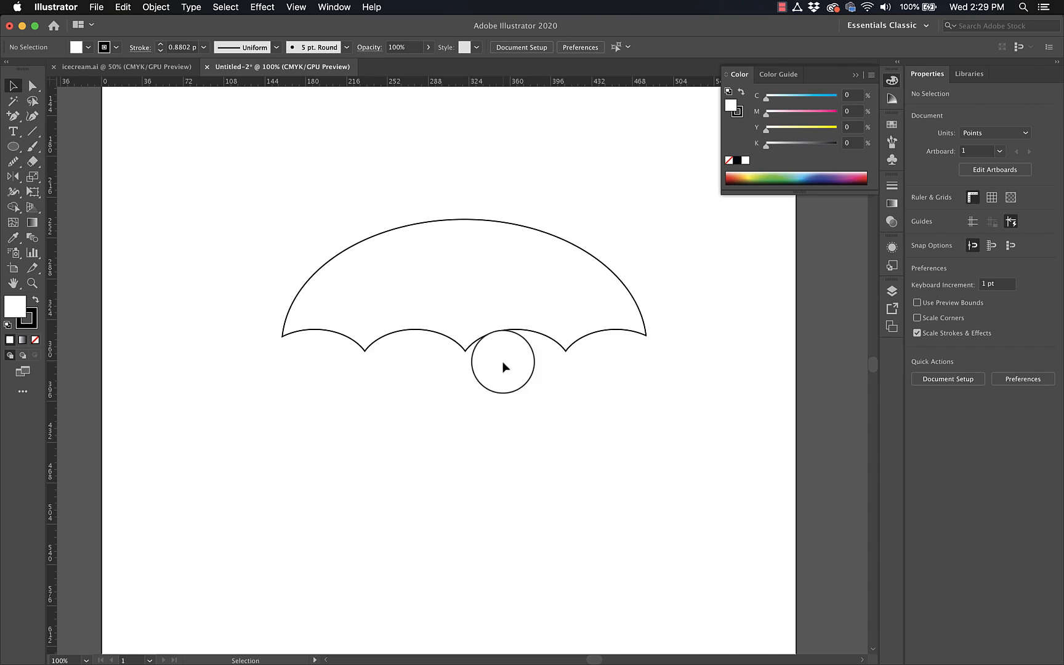
left_click_drag(503, 367, 470, 374)
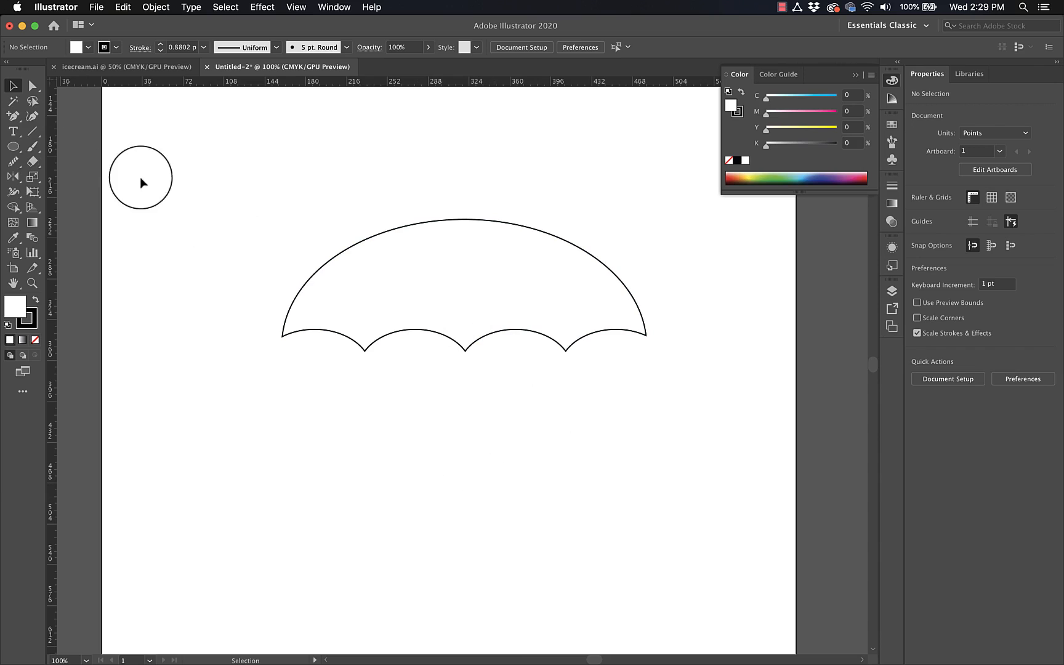
Draw a tall rounded rectangle about 44 by 272 pt with fully rounded ends over the canopy's left side.
left_click_drag(12, 146, 71, 164)
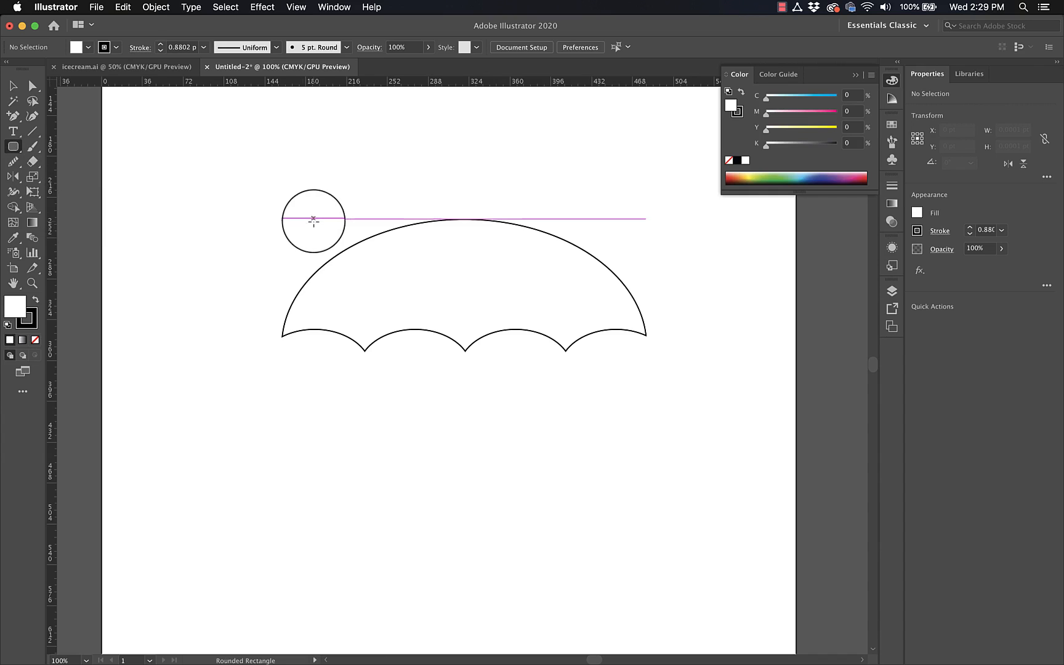
left_click_drag(263, 230, 624, 571)
key("Left")
key("Right")
key("Left")
key("Right")
key("Left")
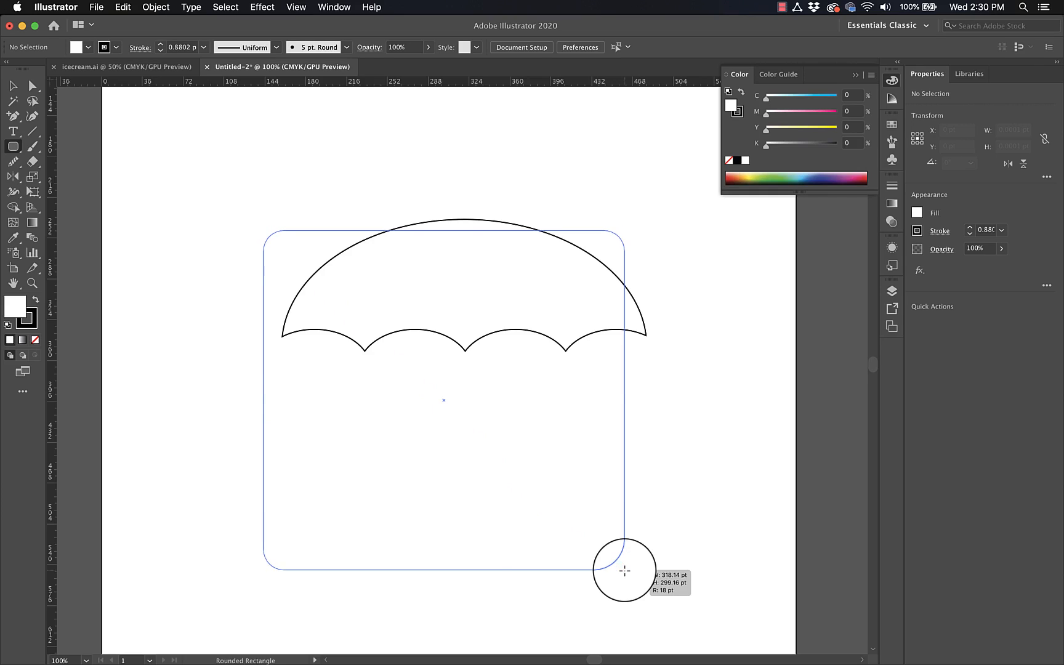
key("Right")
mouse_move(624, 570)
left_mouse_down()
mouse_move(410, 636)
mouse_move(358, 610)
mouse_move(339, 579)
mouse_move(280, 535)
mouse_move(314, 539)
left_mouse_up()
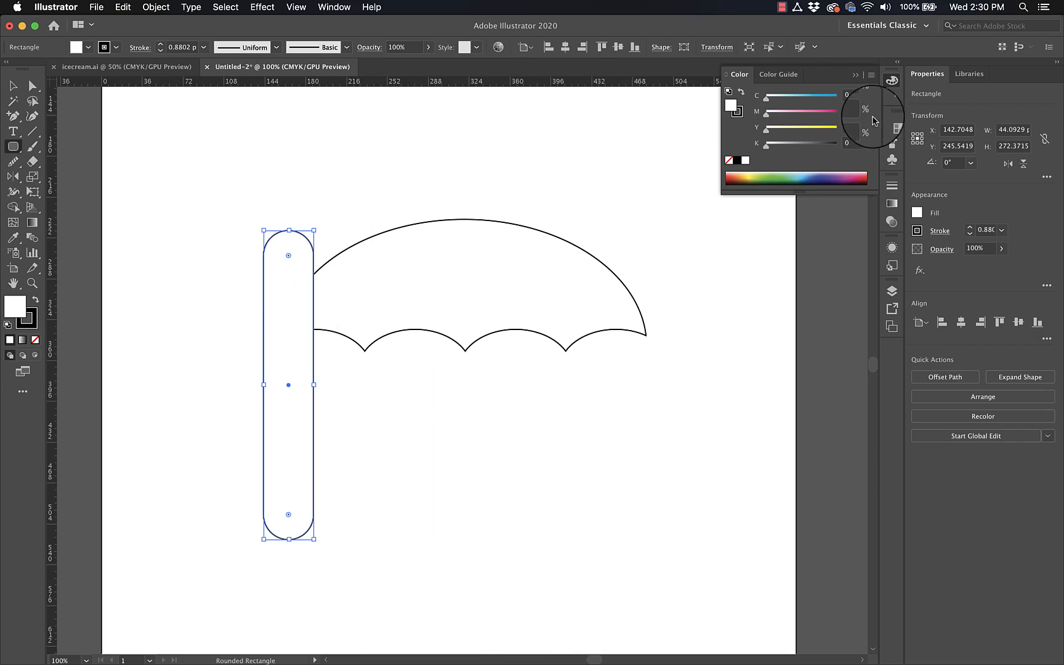
Set the rounded rectangle's stroke weight to 5 pt.
left_click(891, 185)
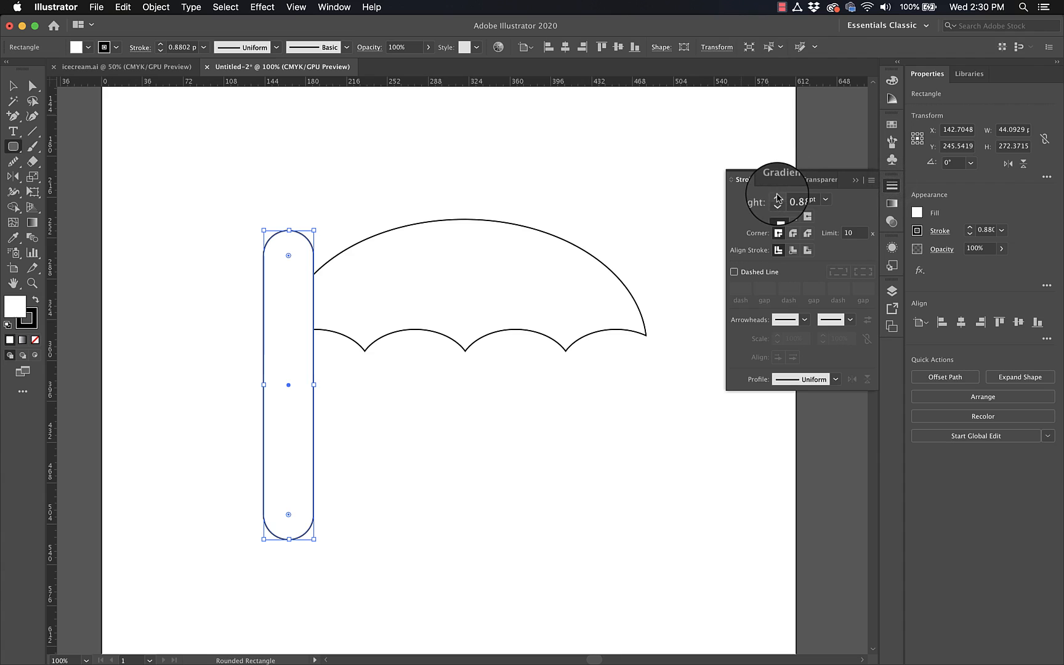
left_click(777, 195)
left_click(777, 196)
left_click(777, 196)
left_click(777, 196)
left_click(777, 195)
Move the rounded rectangle right and up so its right edge runs along the canopy's vertical centre.
key("v")
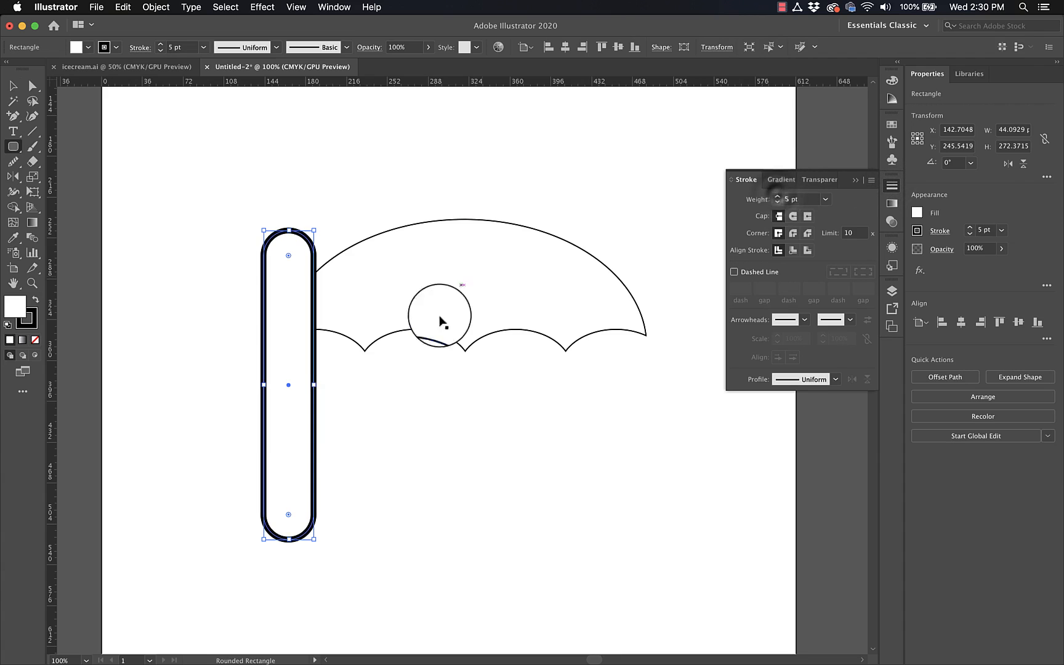
left_click(445, 416)
left_click_drag(316, 440, 466, 407)
left_click(565, 442)
left_click(468, 360)
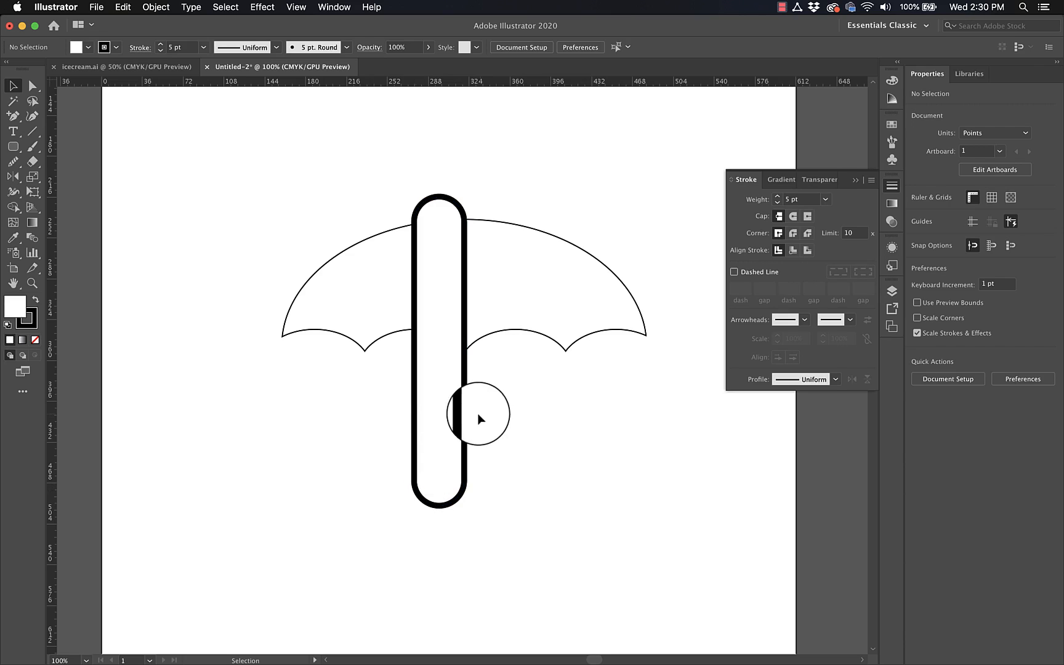
Increase the rounded rectangle's stroke weight to 8 pt.
left_click(469, 389)
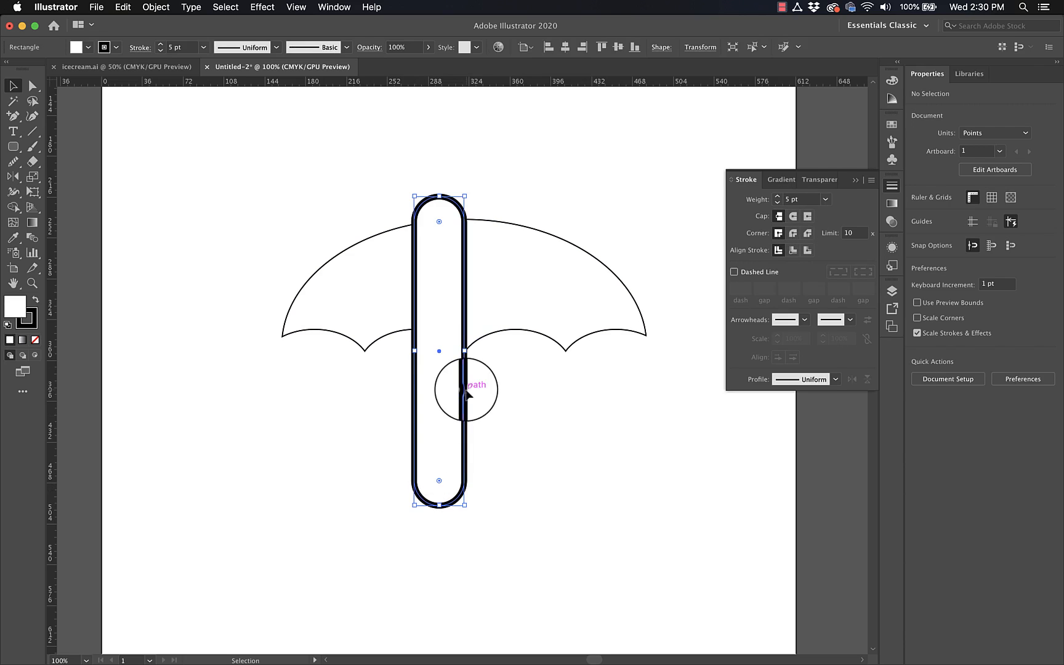
left_click(777, 199)
left_click(777, 199)
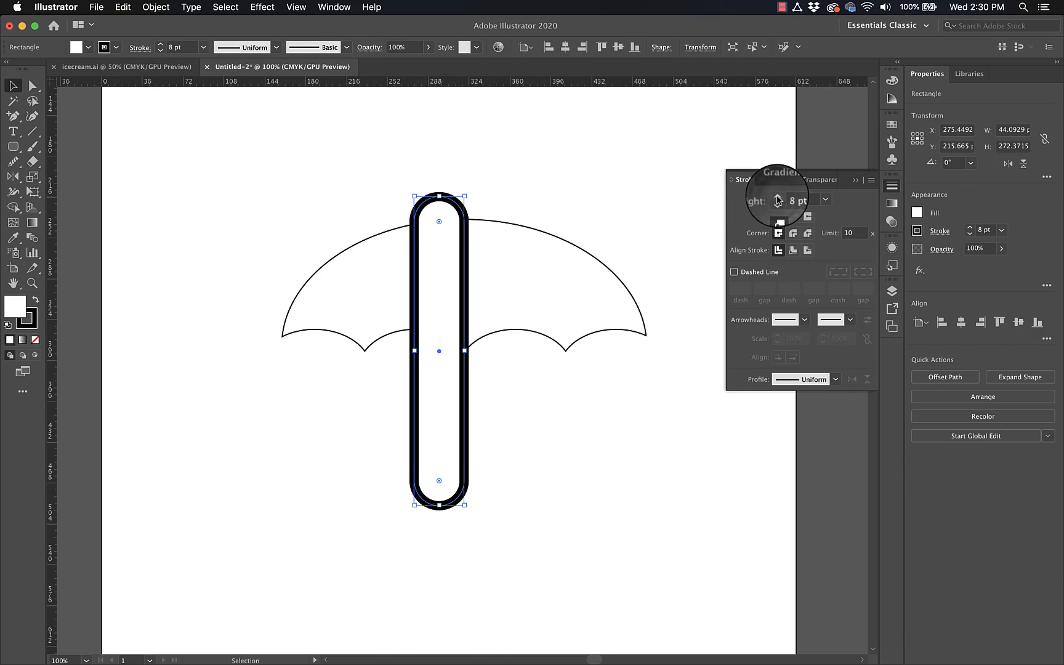
left_click(611, 450)
left_click(464, 437)
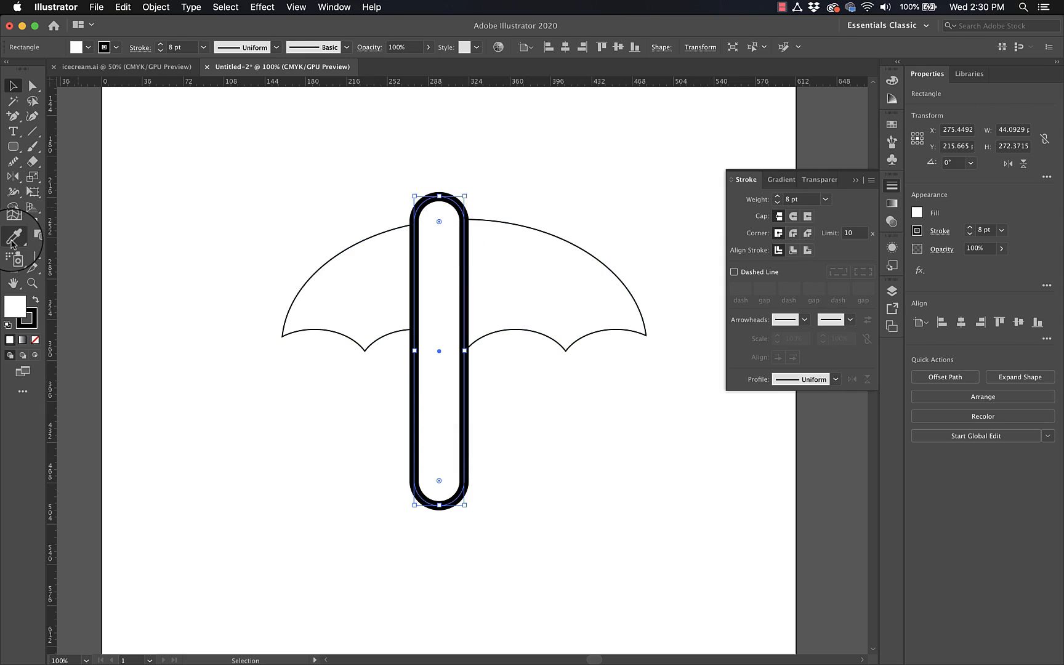
Cut the rounded rectangle with Scissors at its upper-right and lower-left anchors and delete the left part, leaving a hooked handle.
key("c")
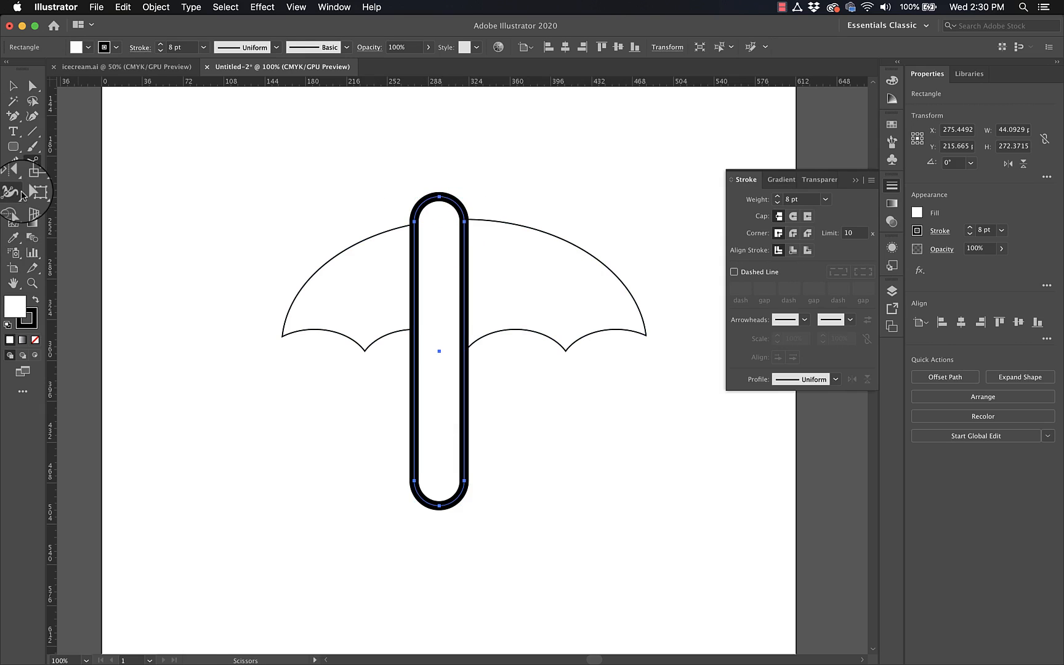
left_click(460, 225)
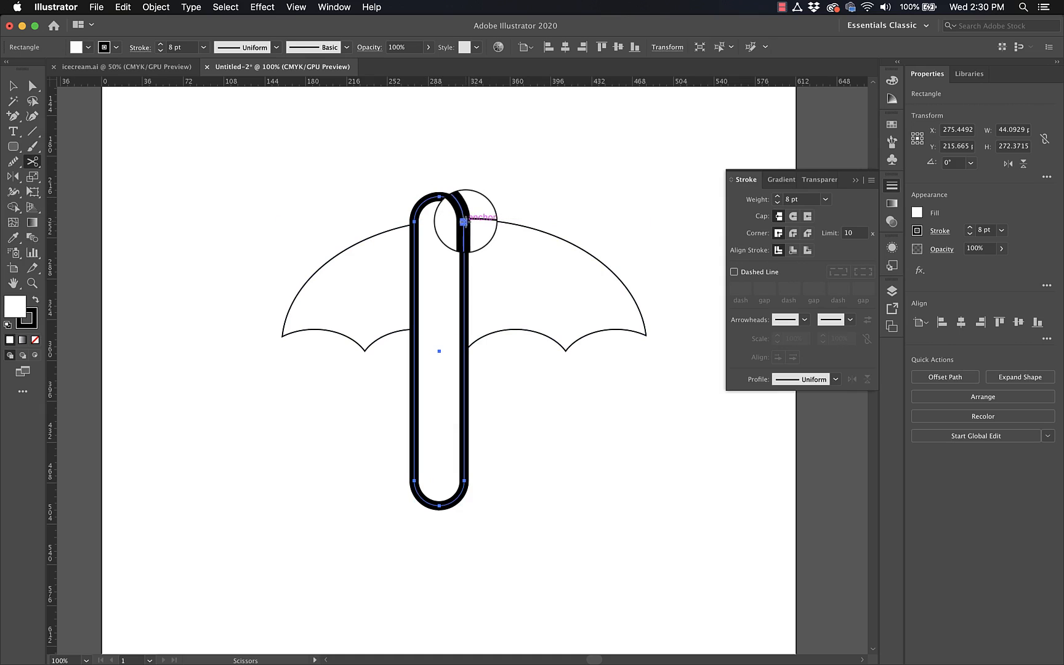
left_click(463, 222)
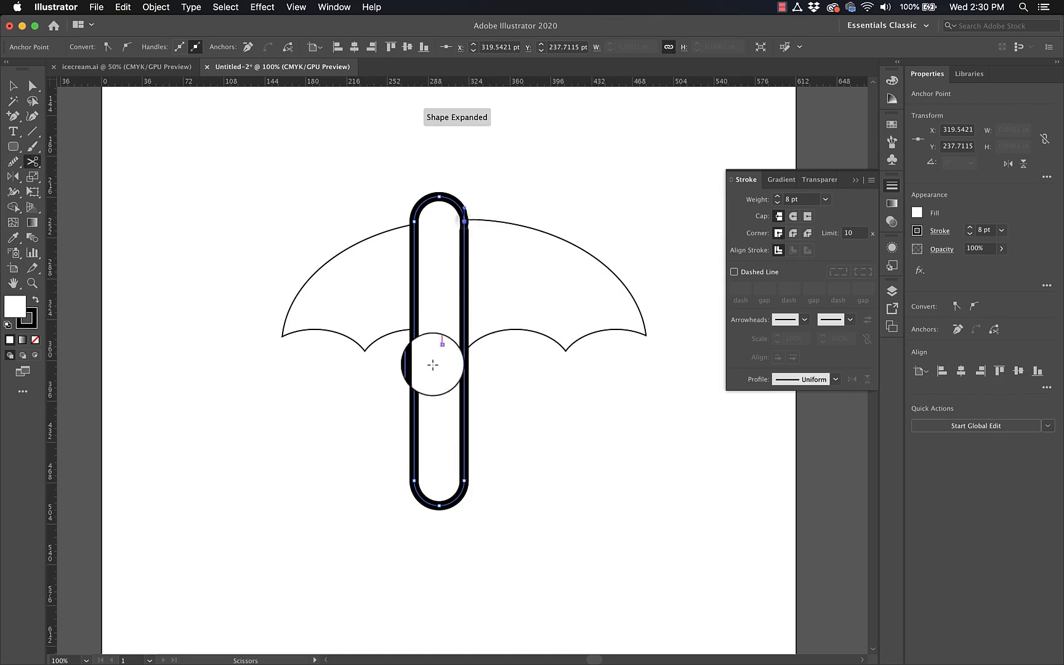
left_click(414, 478)
key("a")
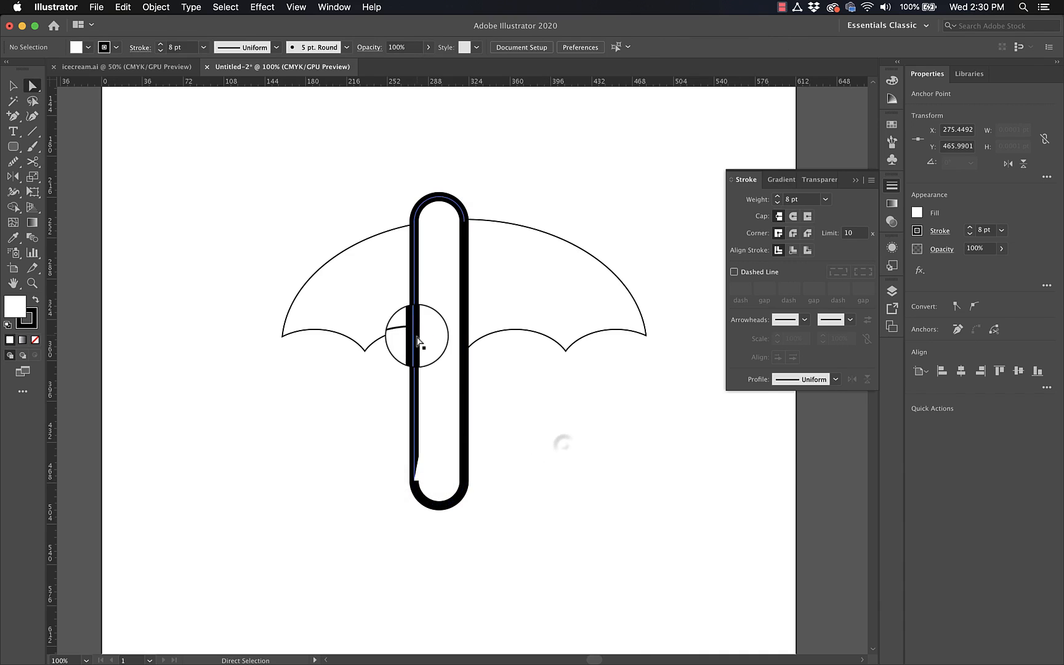
left_click(414, 342)
key("Delete")
key("Delete")
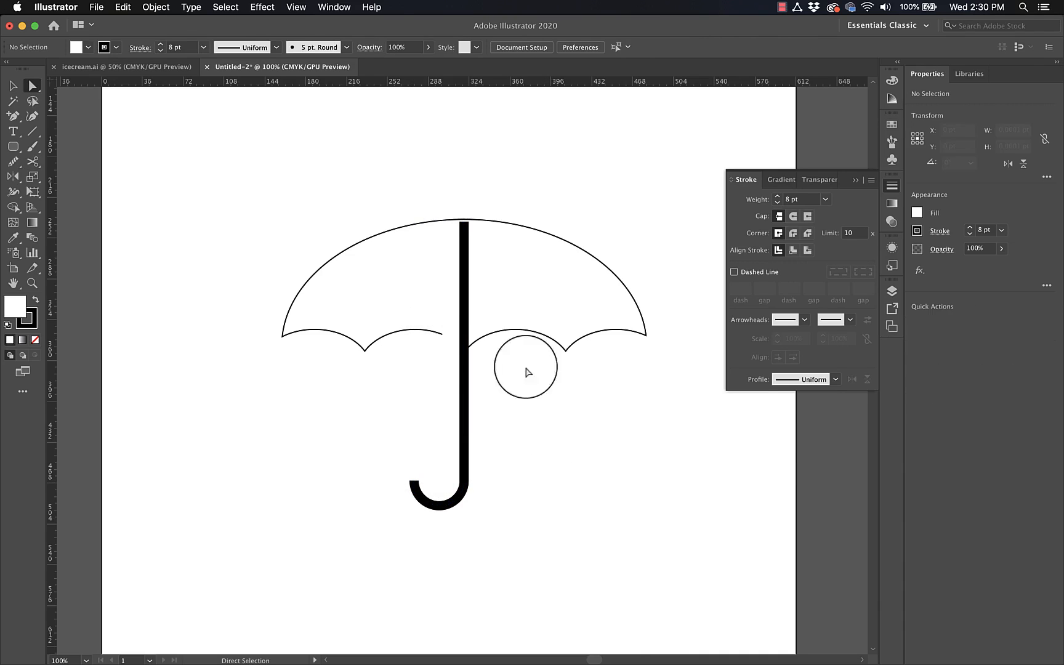
Remove the fill from the hooked handle and give its stroke round caps.
key("v")
left_click(464, 373)
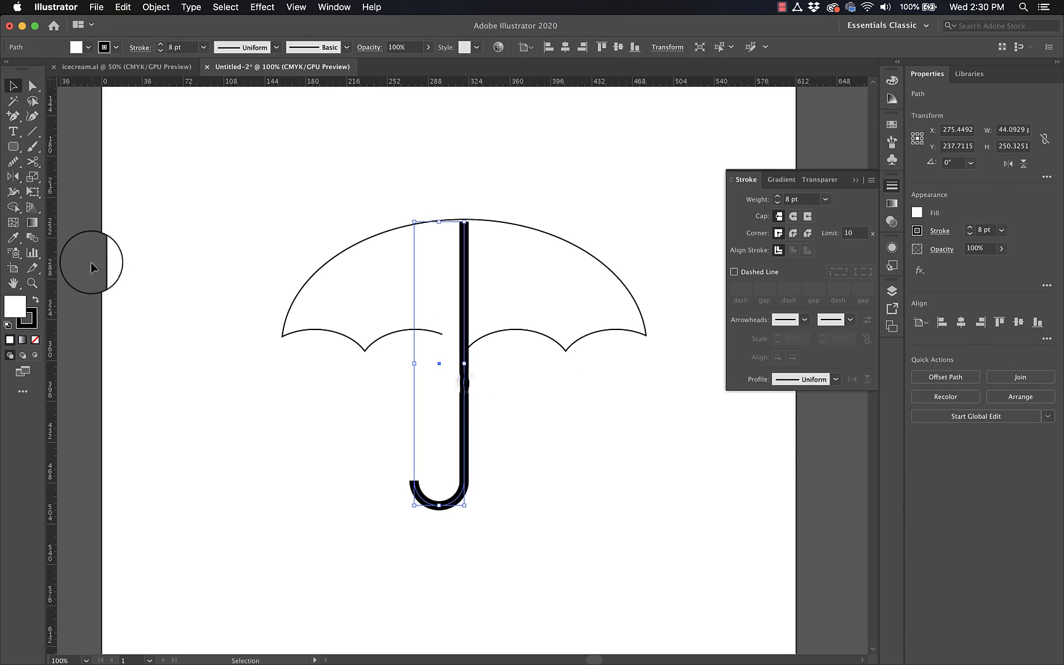
left_click(35, 341)
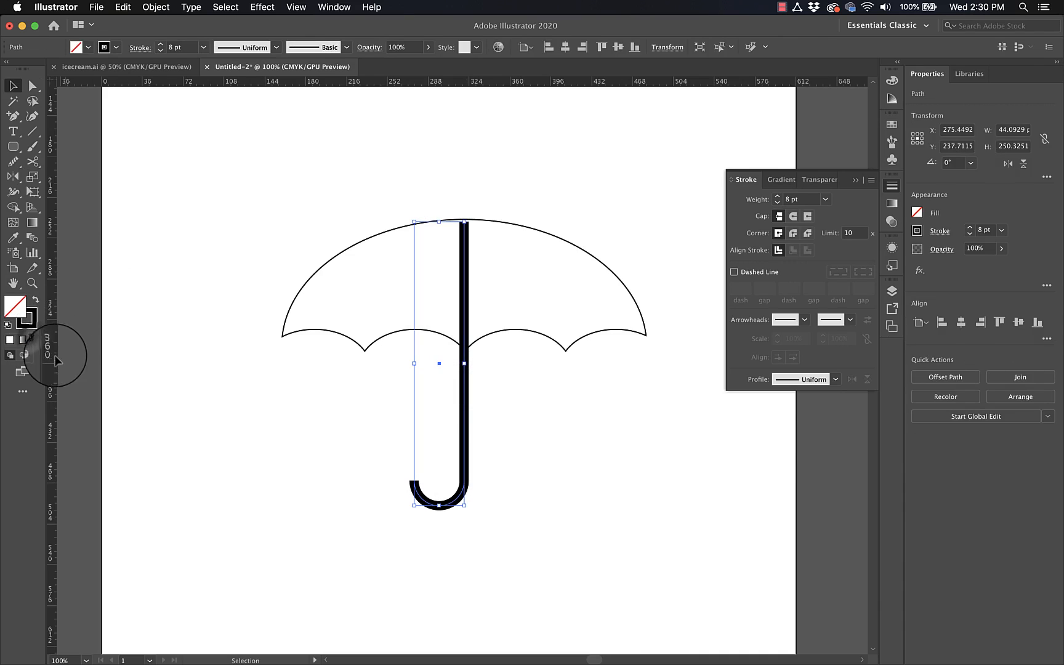
left_click(516, 485)
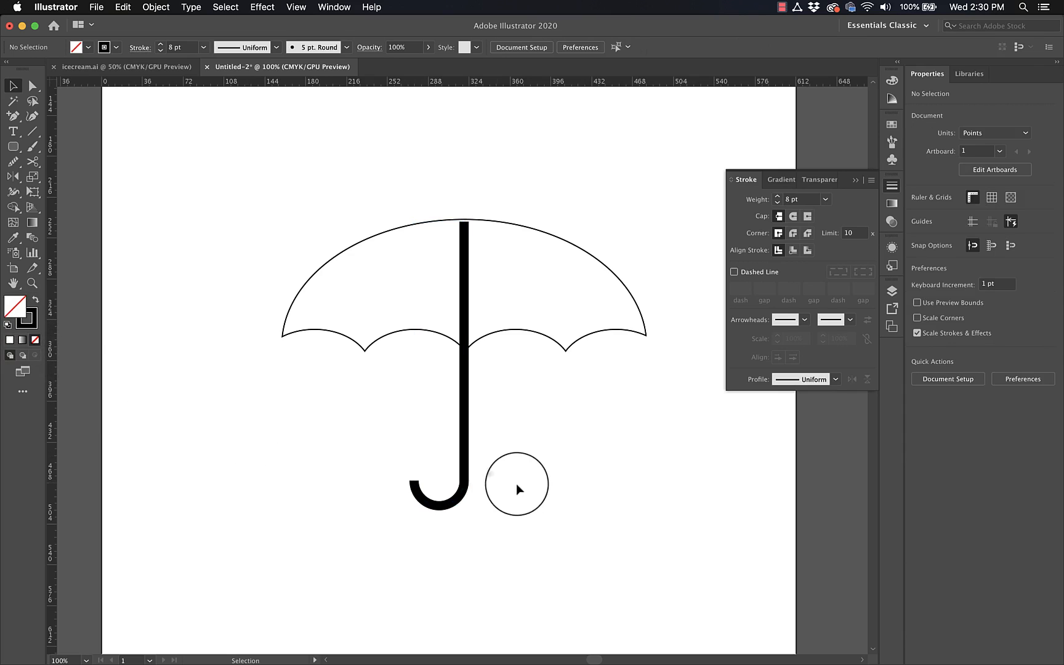
left_click(471, 474)
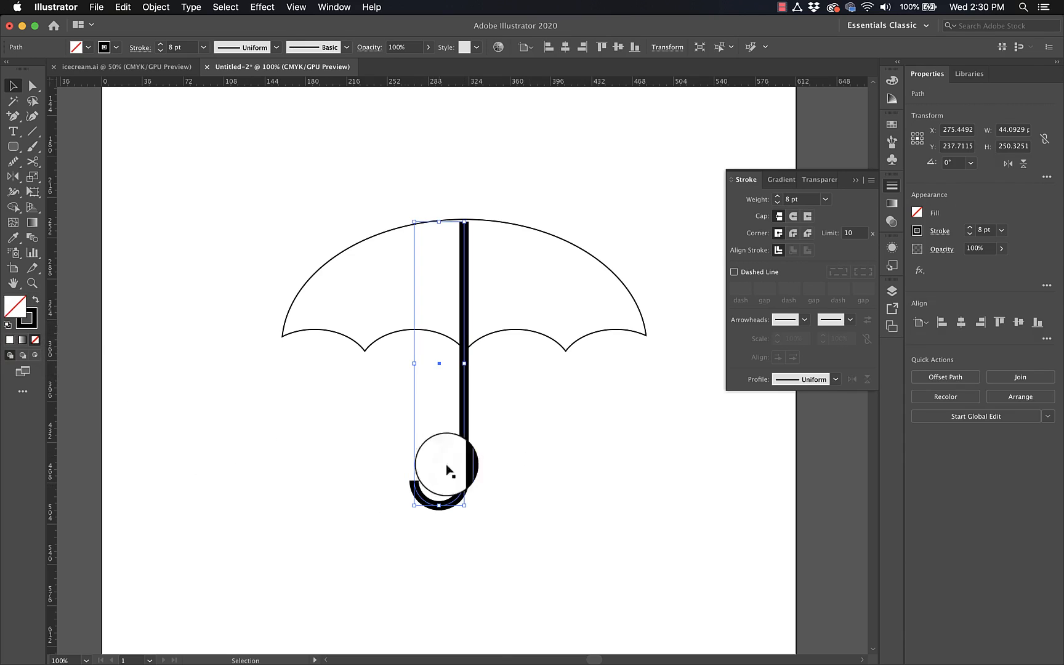
left_click(603, 546)
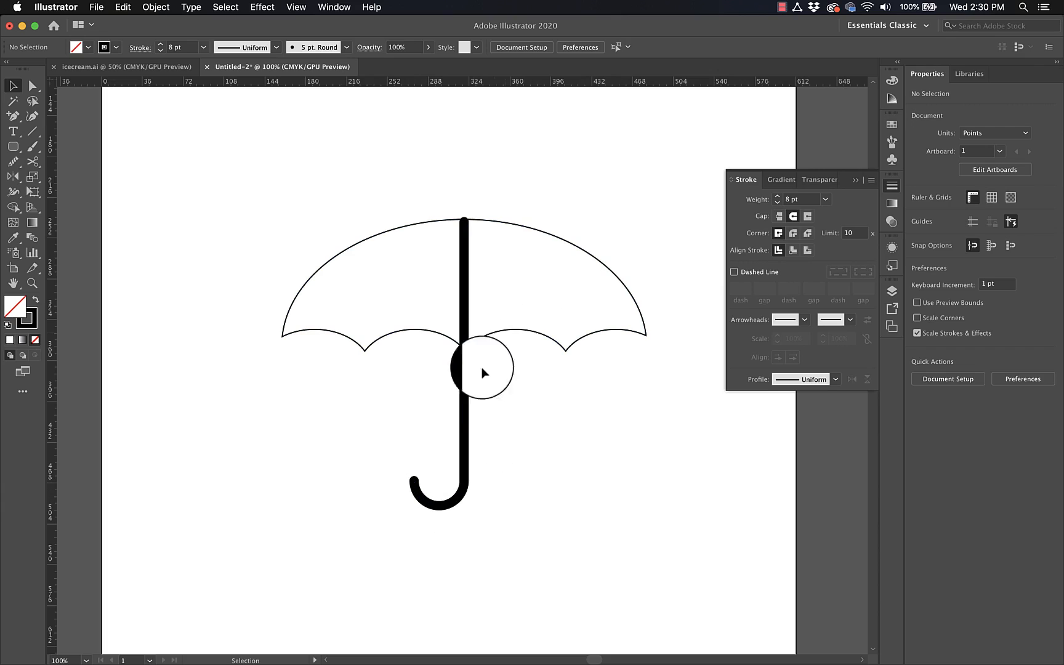
Move the handle up about 13 pt so its tip extends above the canopy, and send it behind the canopy.
left_click(465, 379)
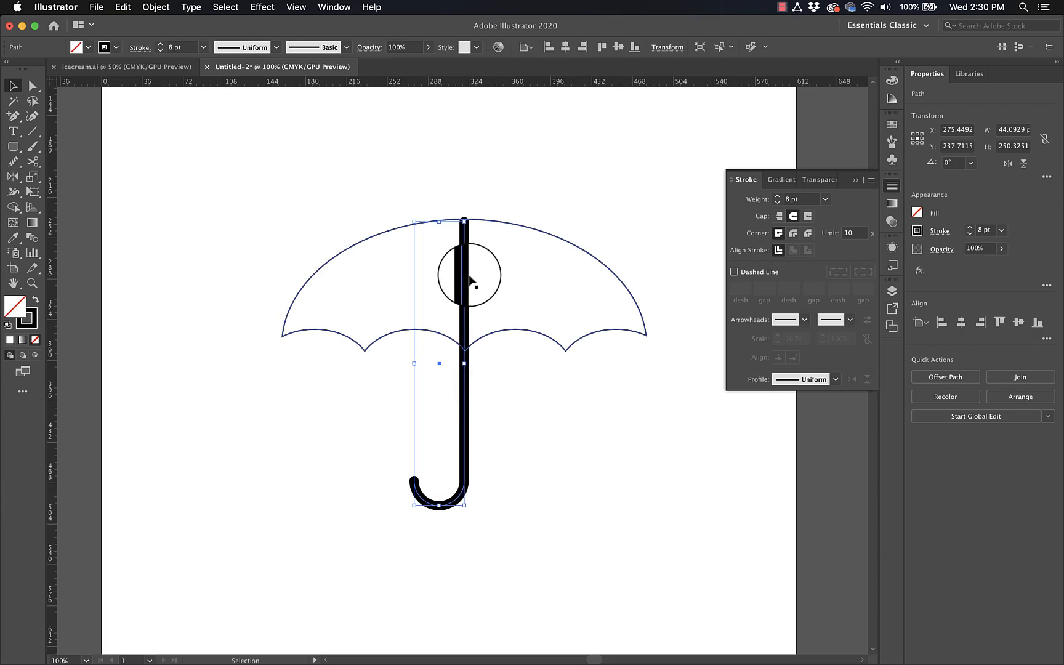
left_click_drag(463, 281, 463, 266)
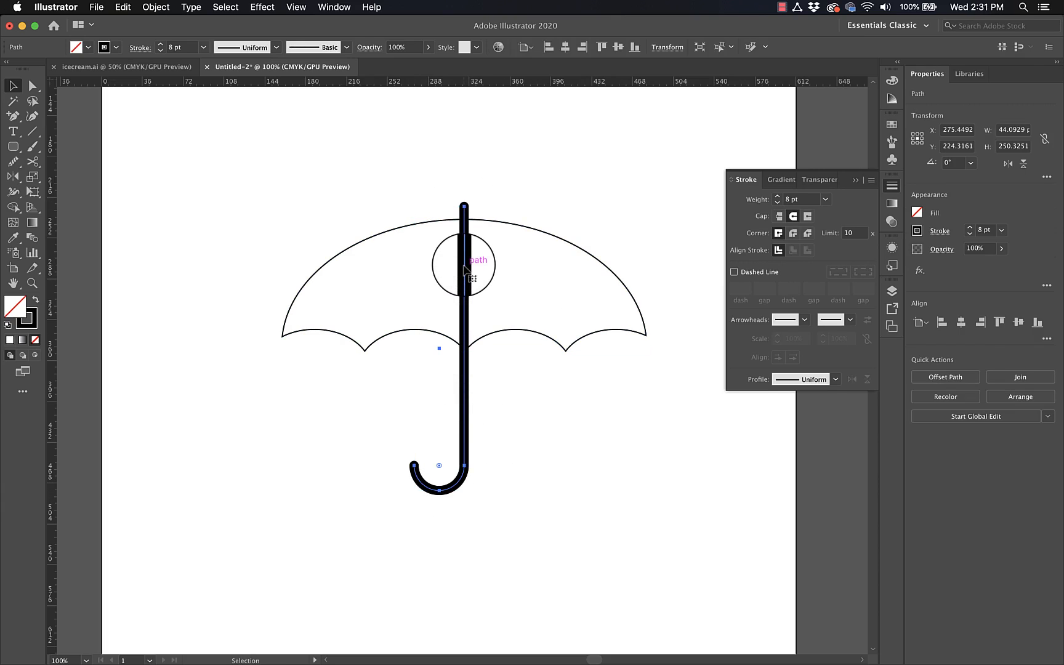
key("super+bracketleft")
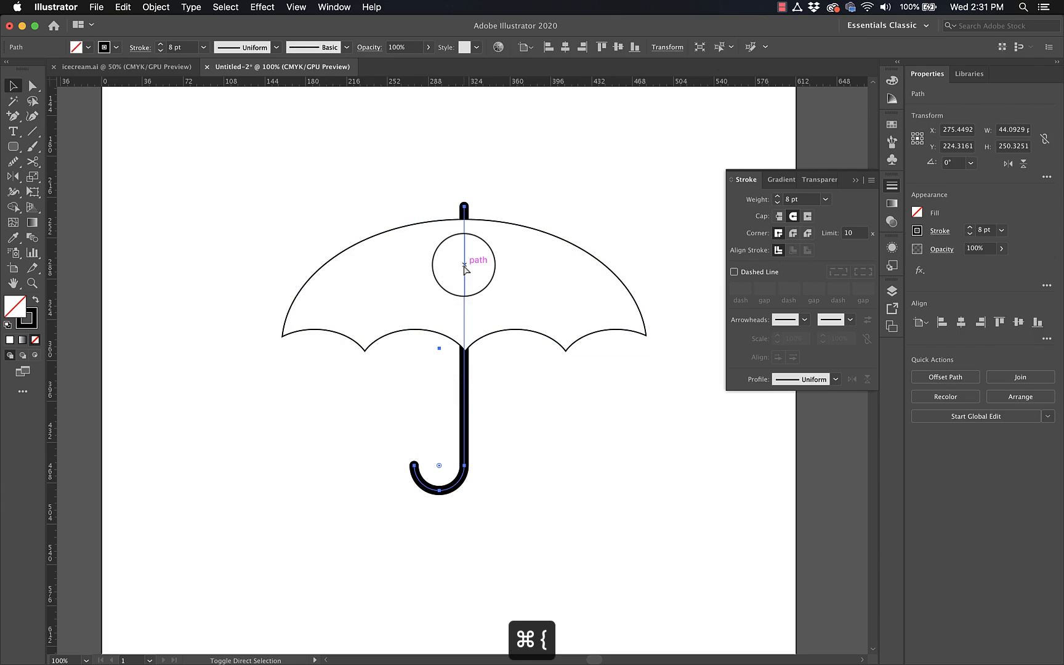
left_click(448, 149)
left_click(464, 208)
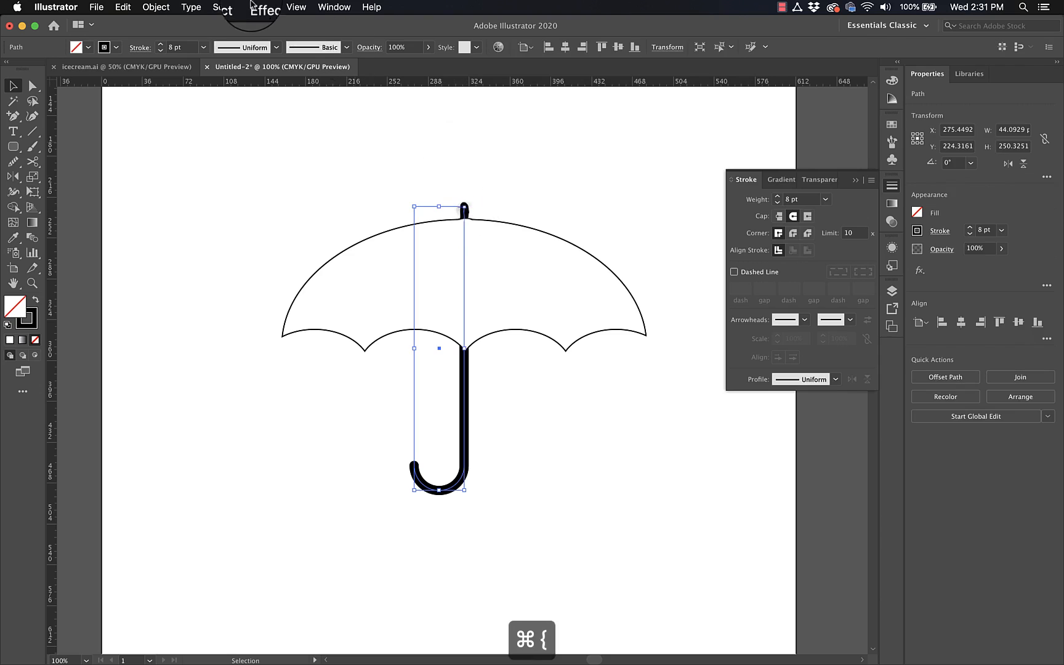
left_click(219, 5)
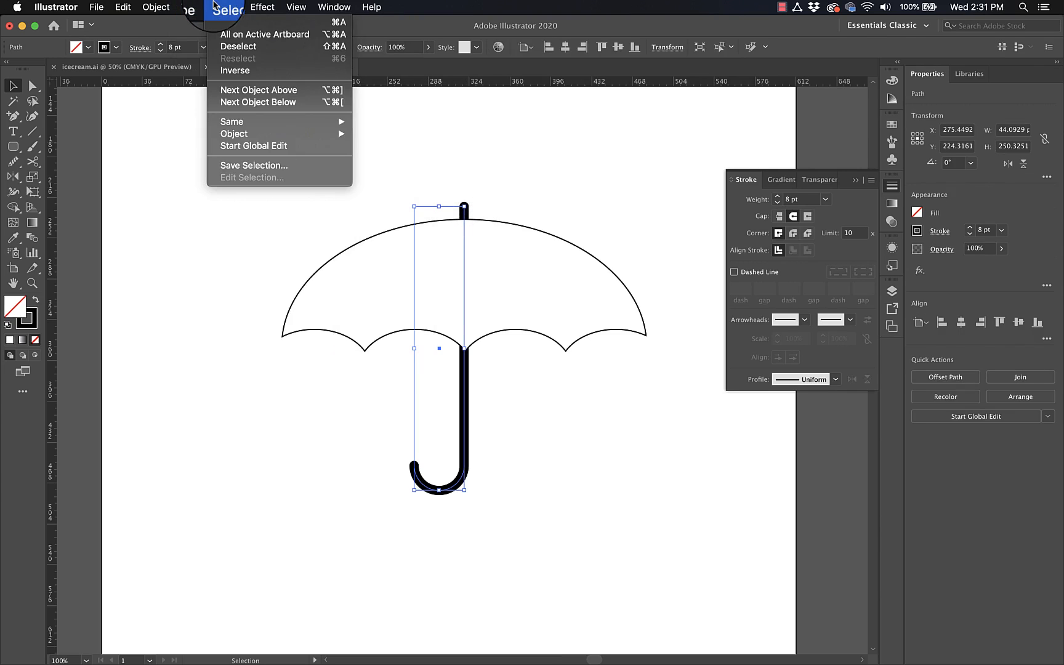
mouse_move(185, 34)
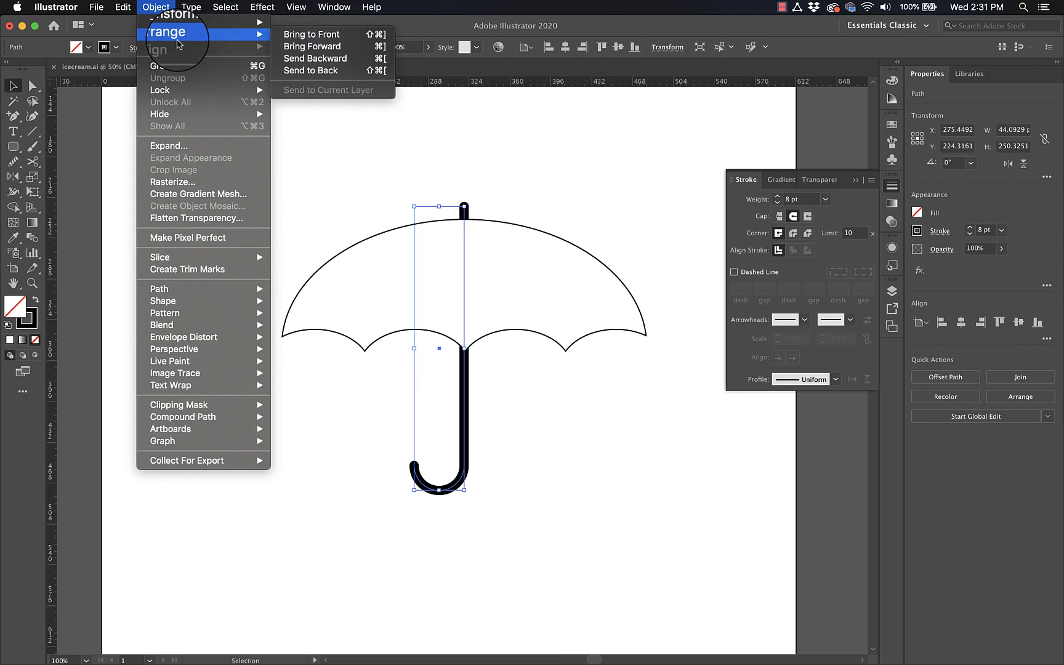
left_click(589, 148)
left_click(634, 159)
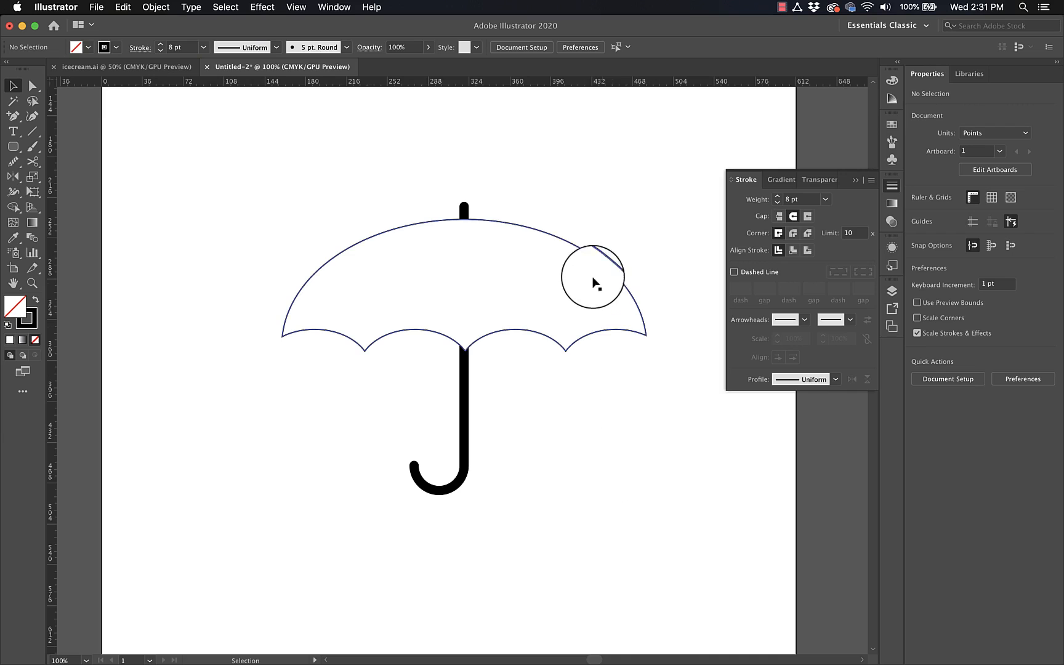
Fill the canopy with dark blue (C 95.69, M 89.41, Y 0, K 0) and remove its stroke.
left_click(584, 255)
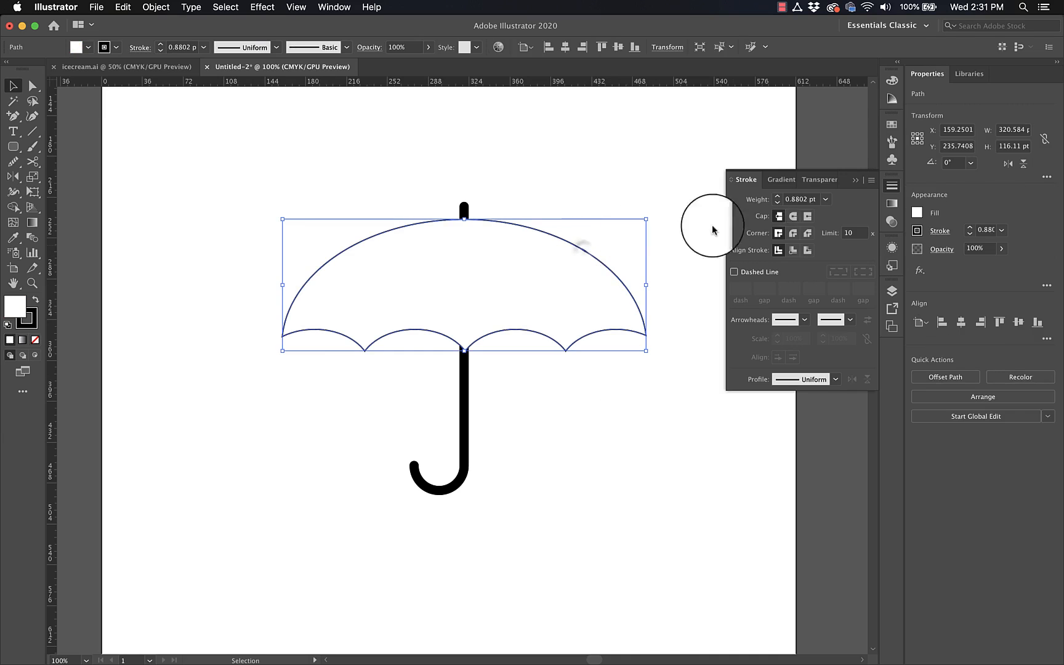
left_click(891, 80)
left_click(813, 179)
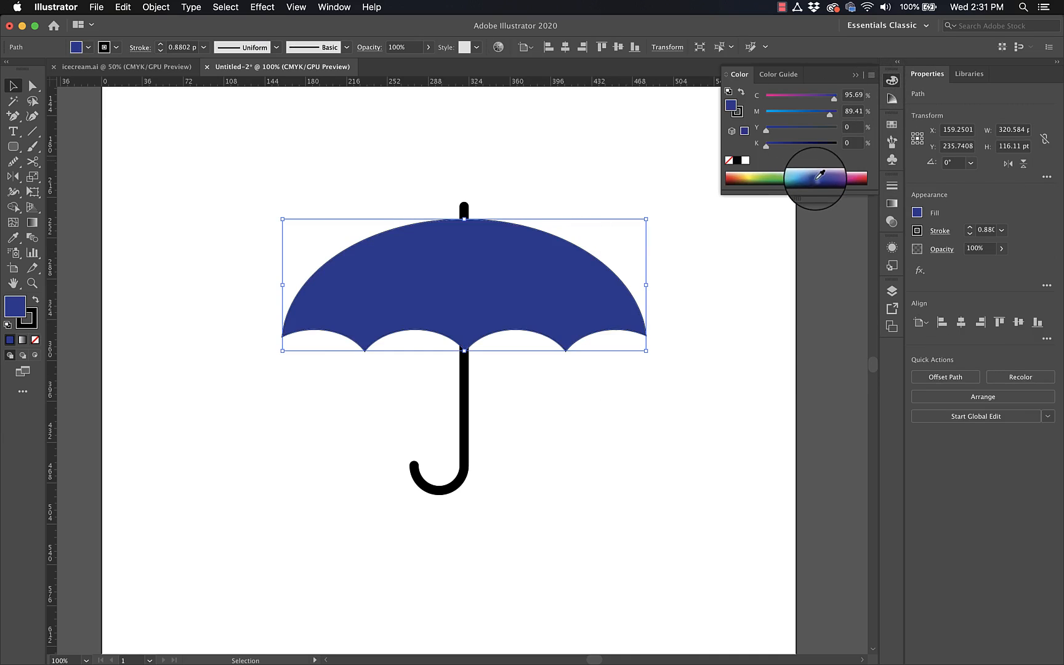
left_click(557, 290)
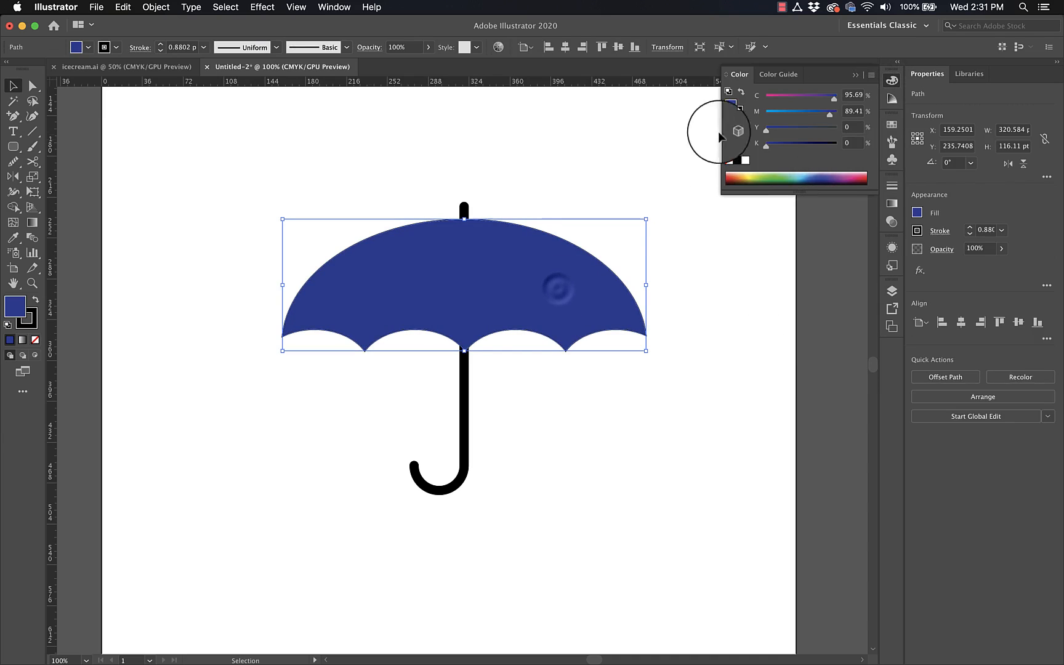
left_click(729, 160)
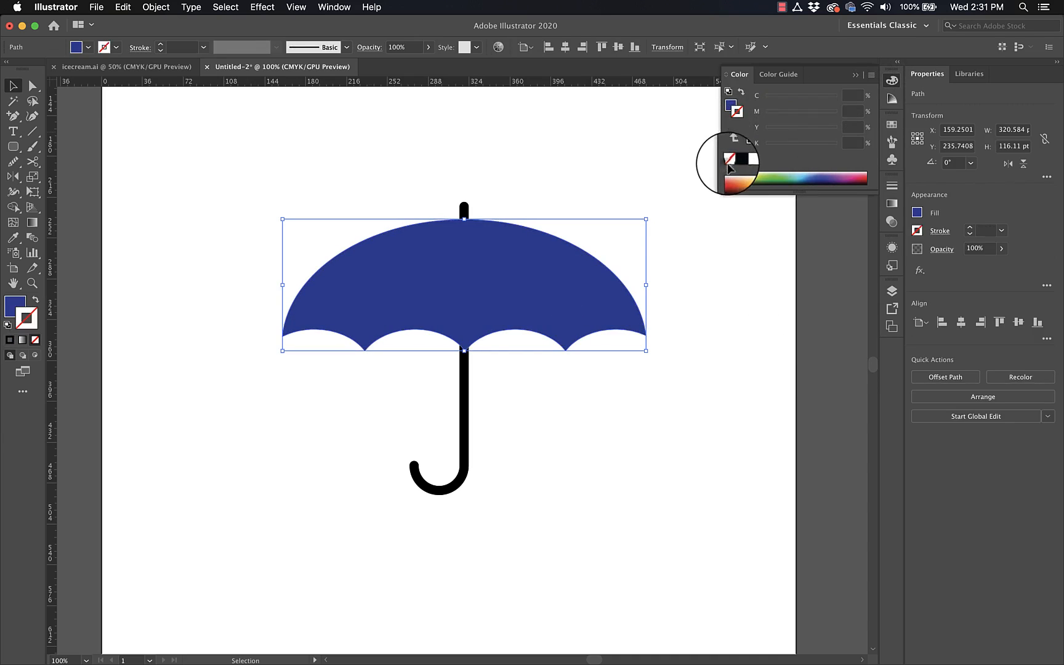
left_click(723, 294)
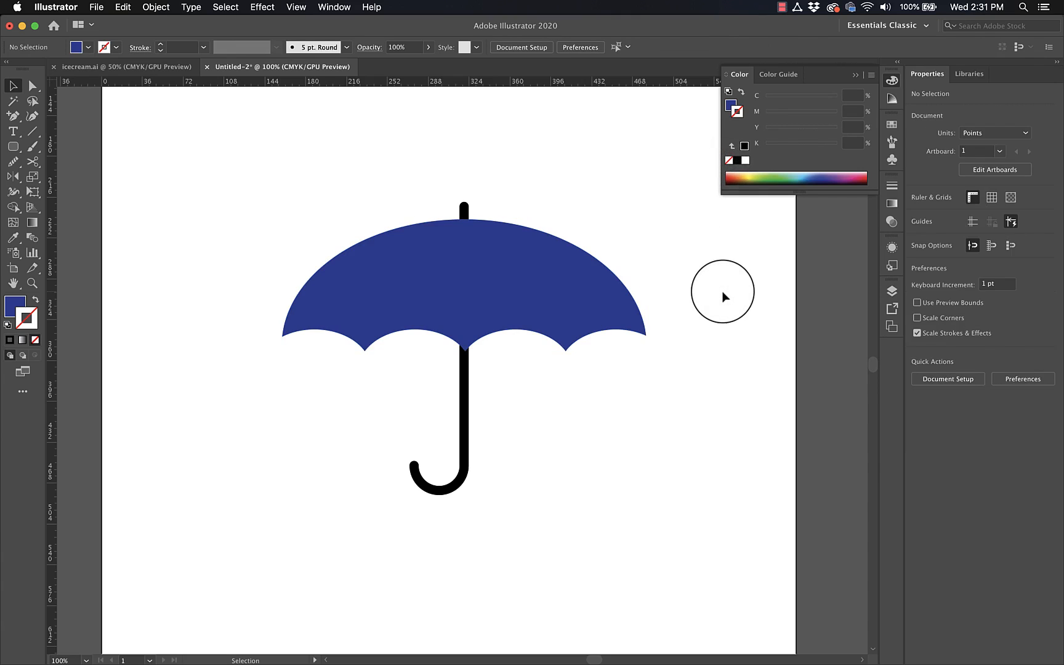
Convert the handle's stroke into a filled shape with Outline Stroke.
left_click(464, 412)
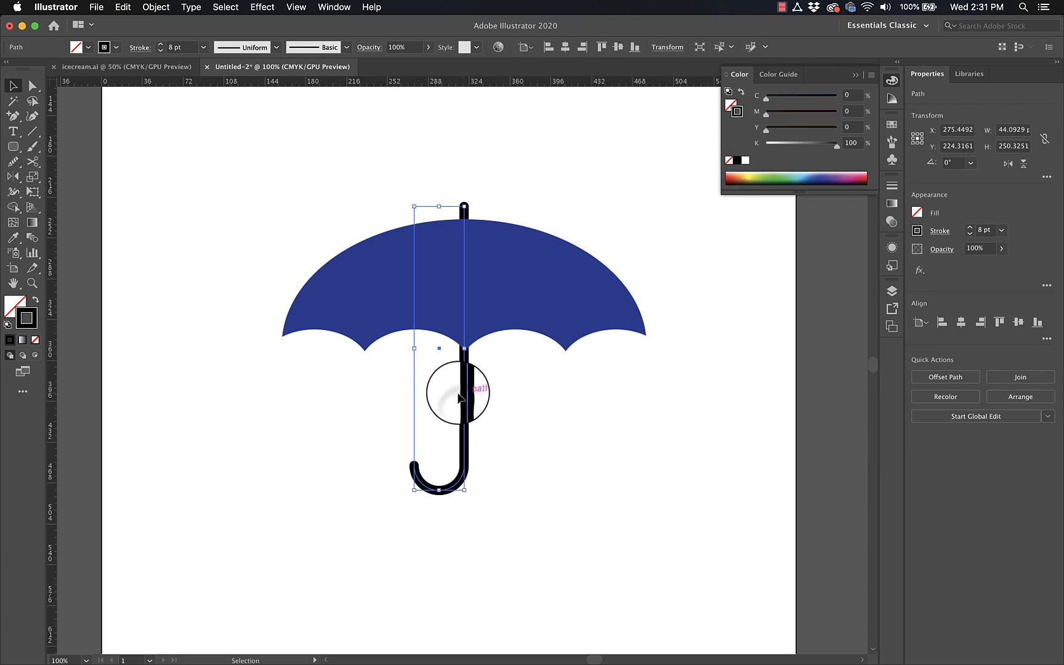
left_click(156, 6)
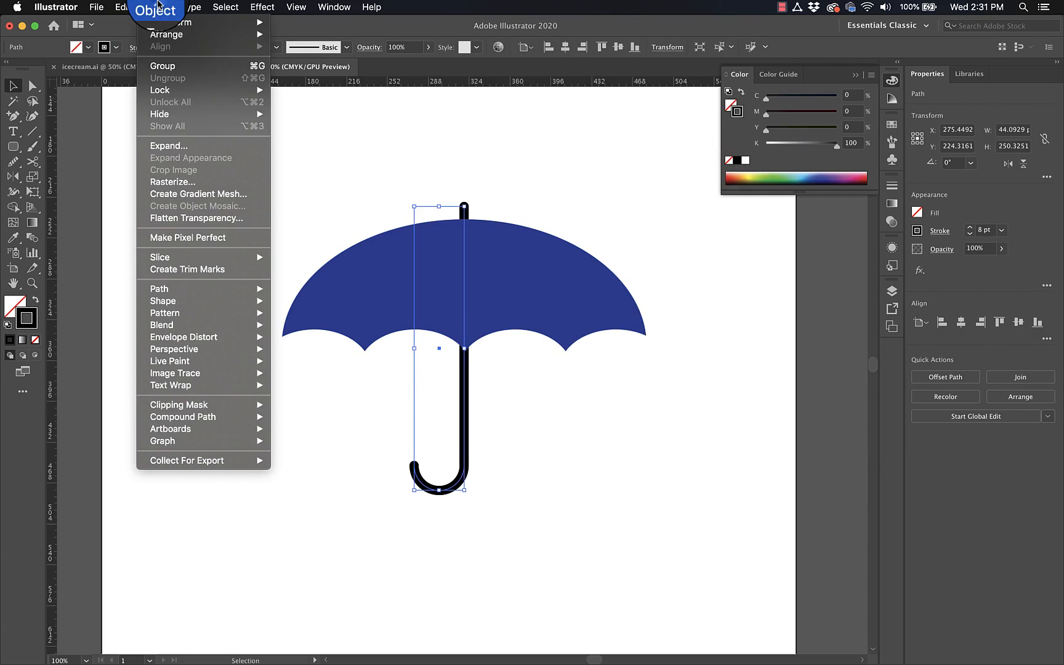
mouse_move(209, 288)
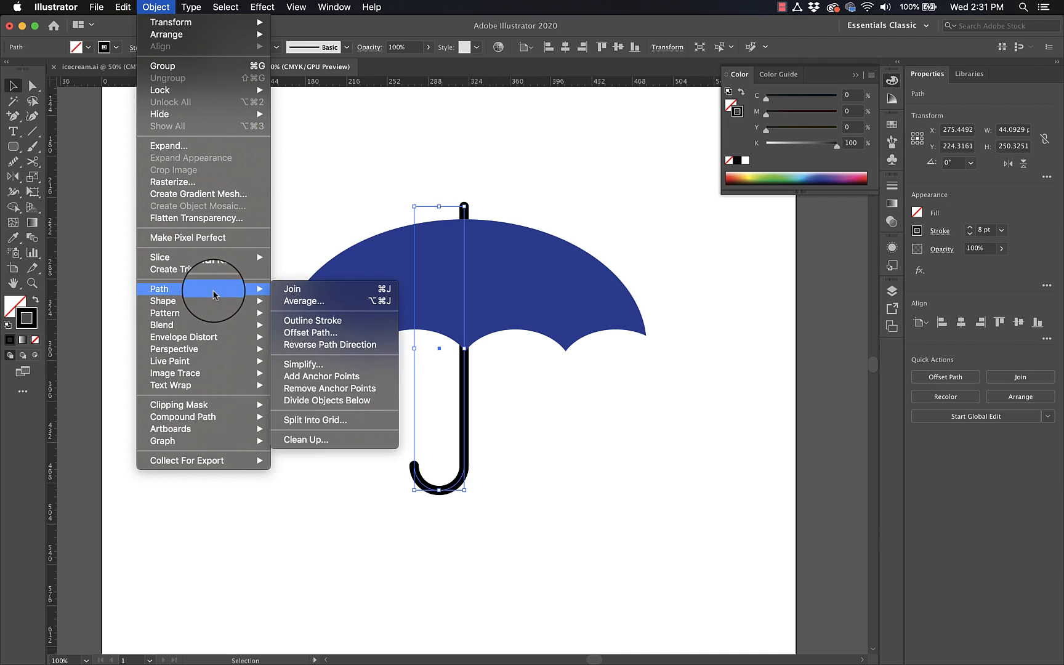
left_click(328, 321)
left_click(546, 425)
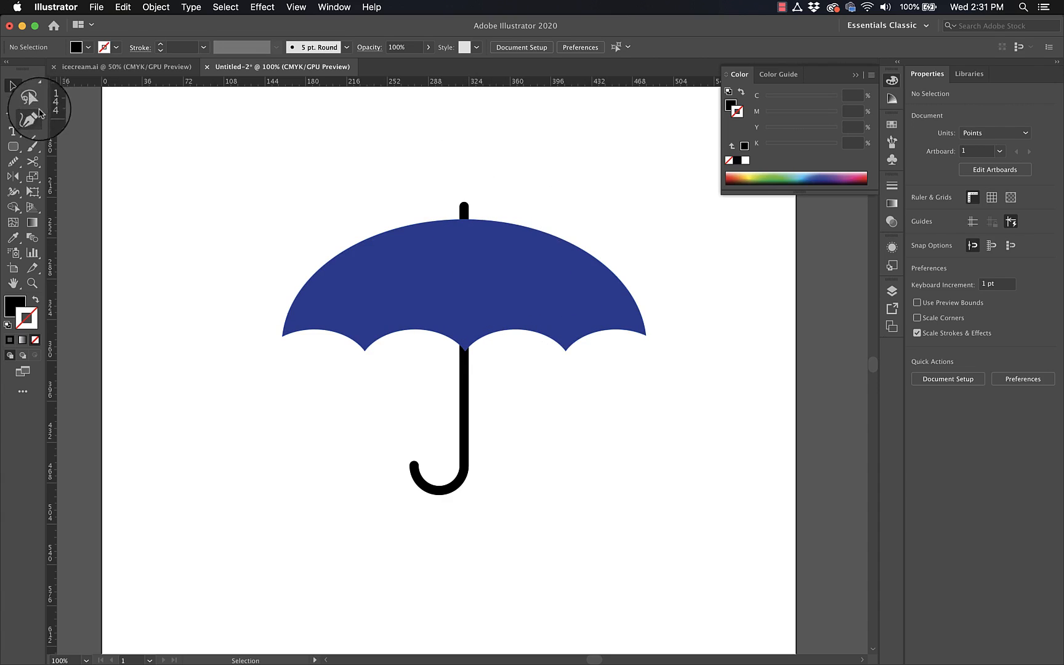
Draw an ellipse about 206 by 209 pt over the canopy's middle and swap its fill and stroke to leave only an outline.
key("l")
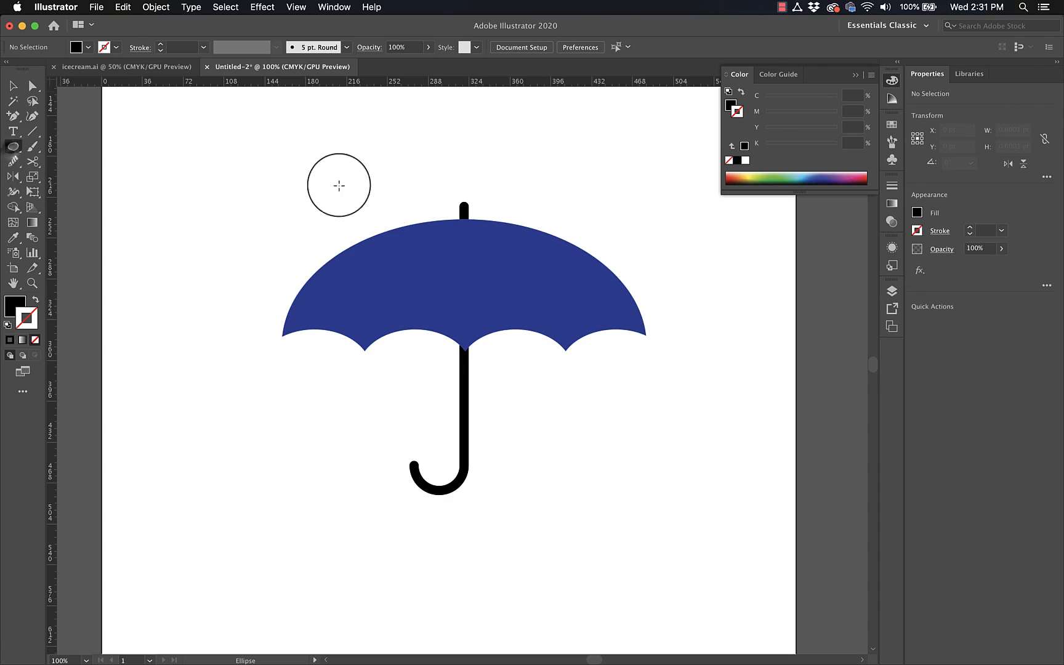
left_click_drag(395, 221, 598, 457)
key("v")
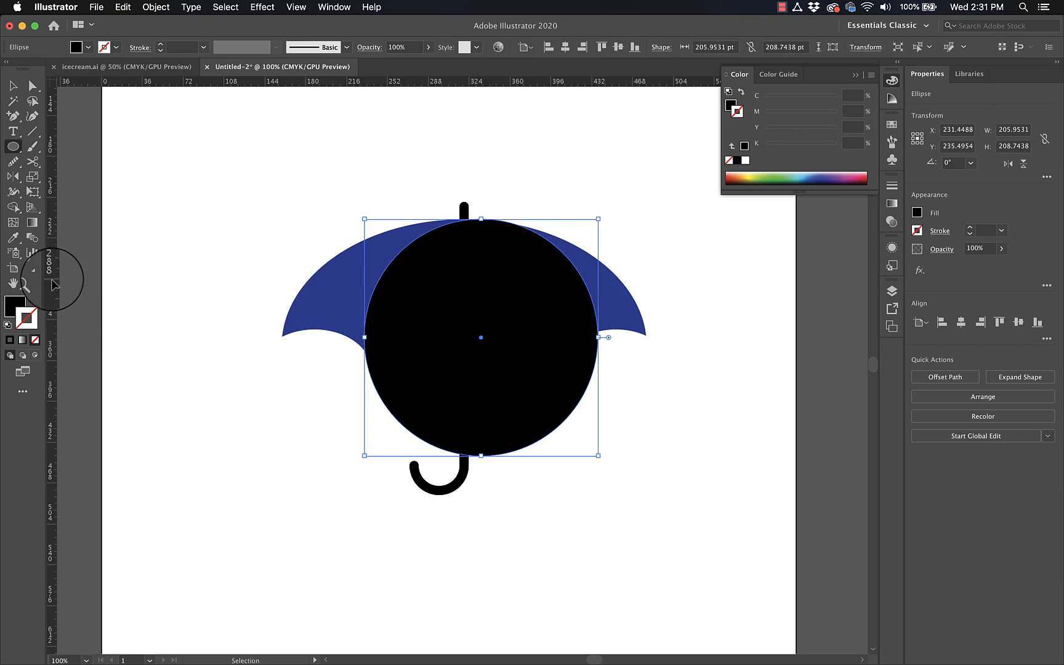
left_click(35, 299)
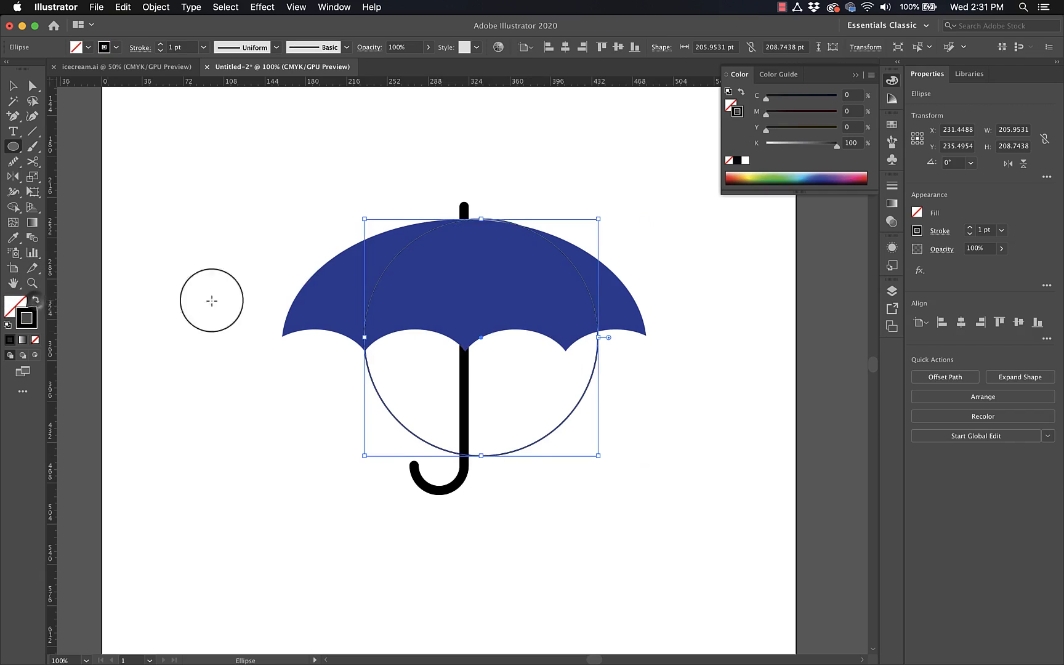
Cut away the ellipse's lower part and right arc with Shape Builder, keeping only the left curve as a seam on the canopy.
left_click(634, 386)
left_click(325, 301)
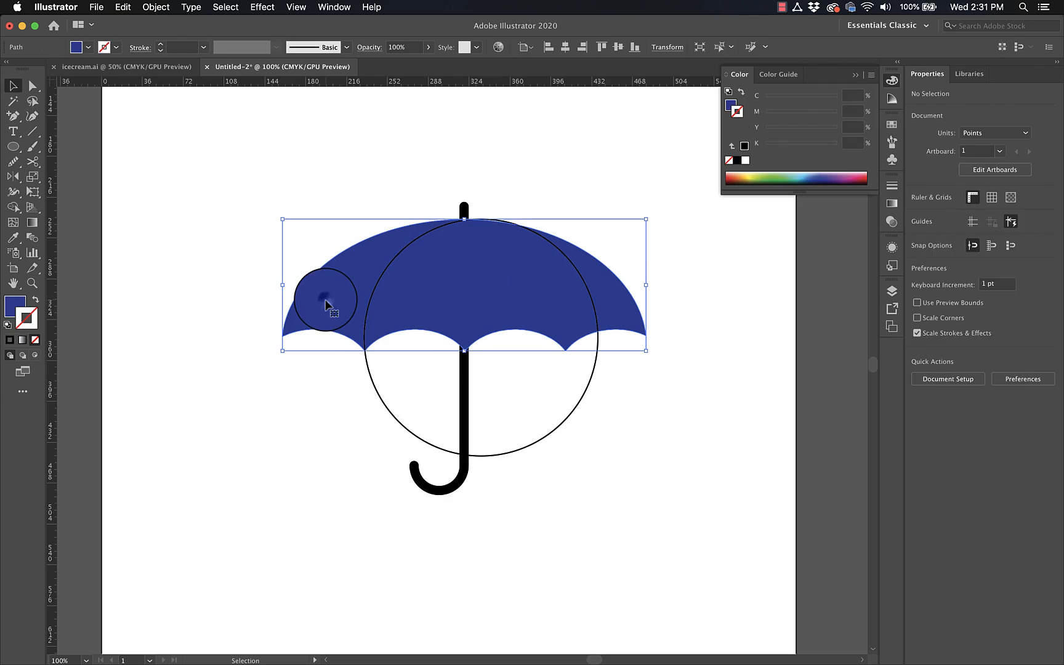
left_click(385, 406, "shift")
key("shift+m")
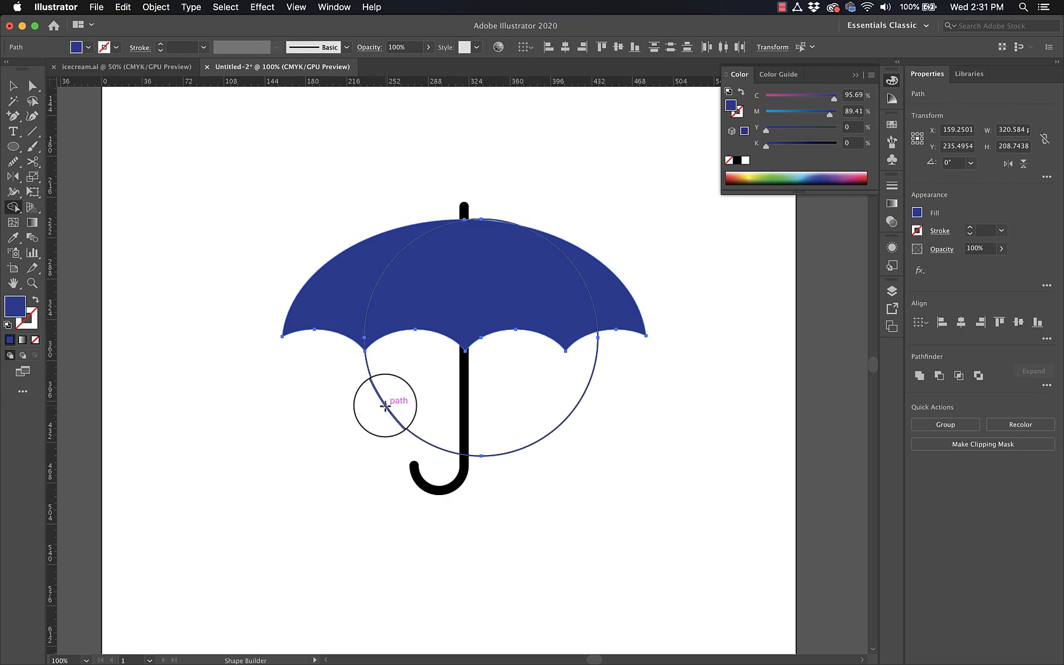
left_click(380, 397, "alt")
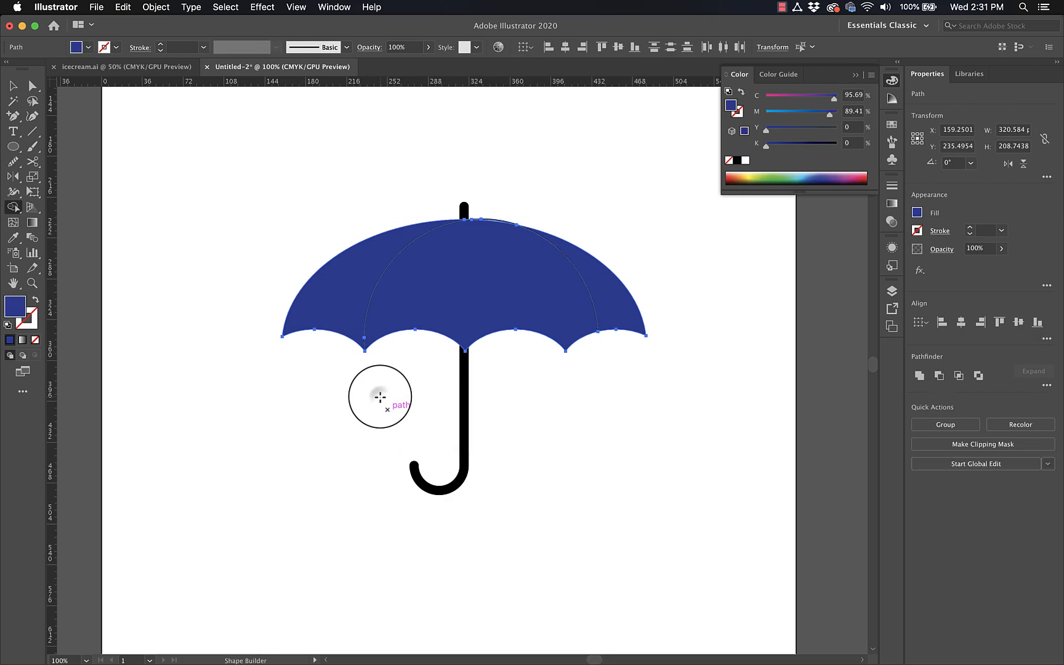
left_click(496, 220, "alt")
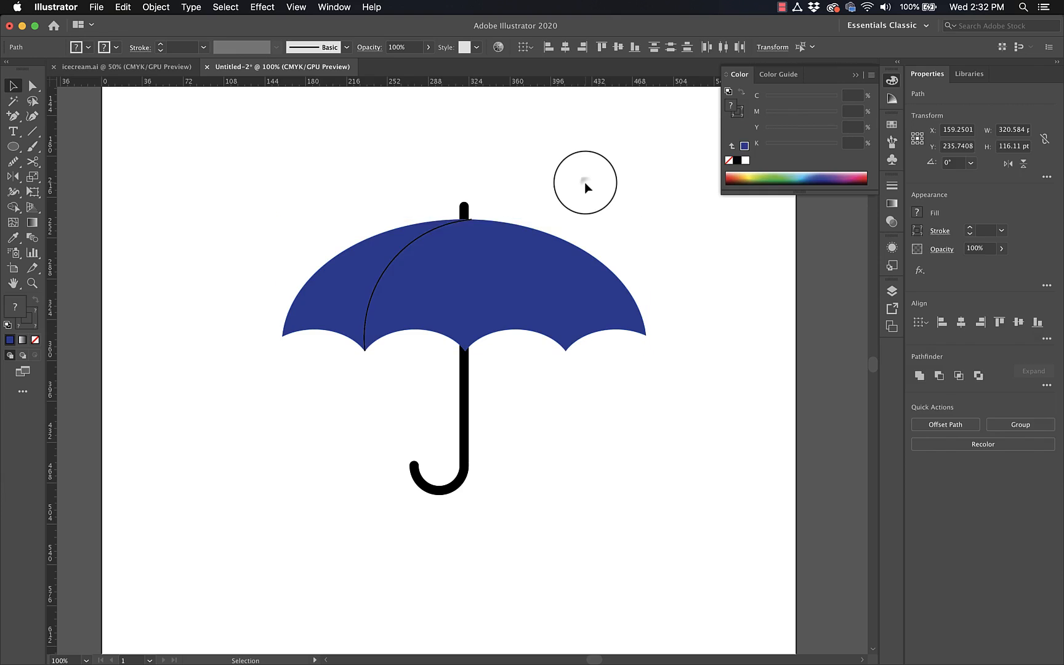
key("v")
left_click(584, 182)
Narrow the seam curve horizontally so its upper end meets the handle at the canopy's centre.
left_click(403, 263)
right_click(400, 262)
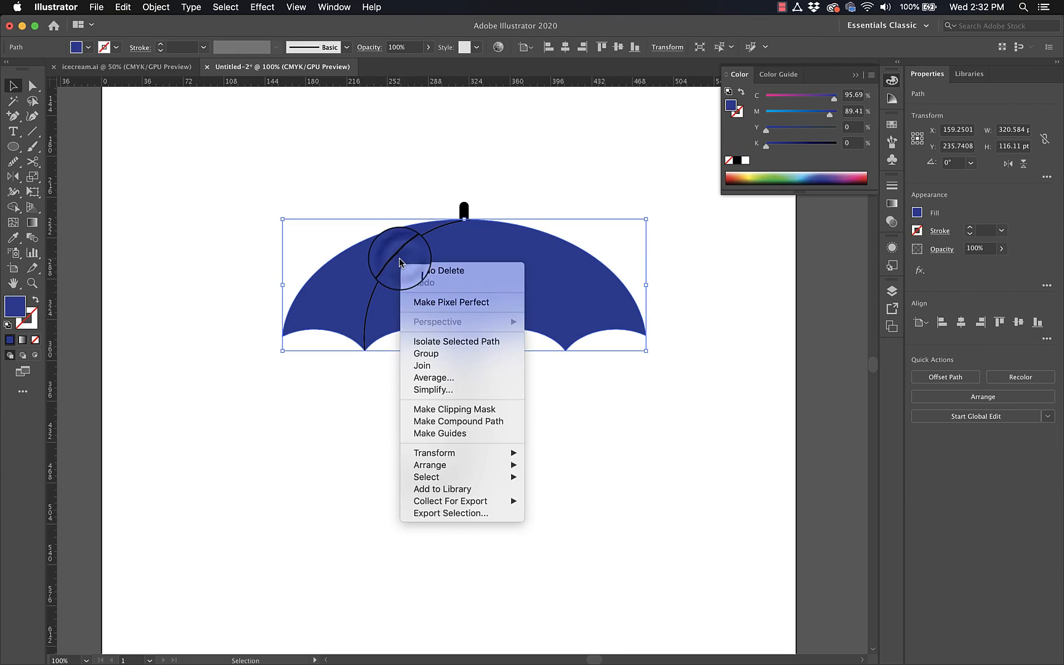
left_click(392, 261)
left_click(392, 253)
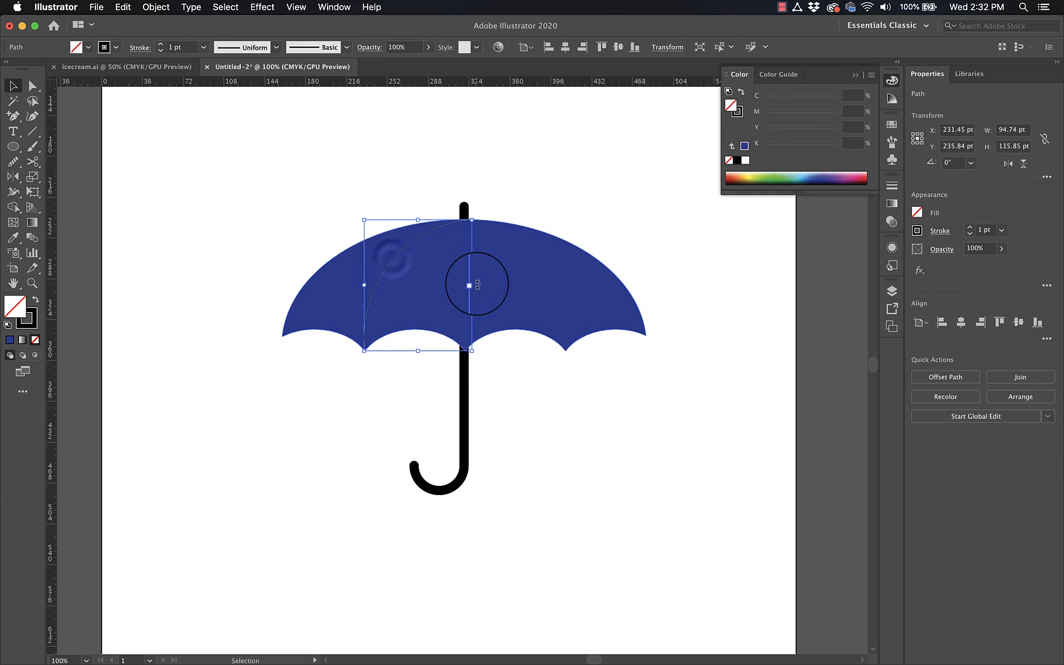
left_click_drag(473, 288, 466, 288)
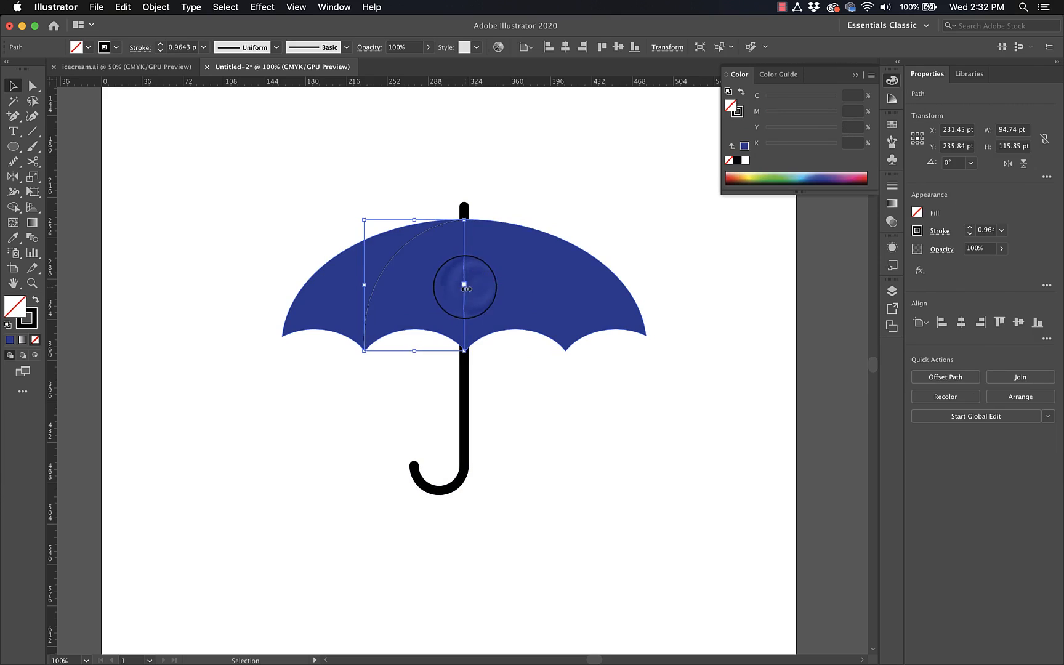
left_click(532, 207)
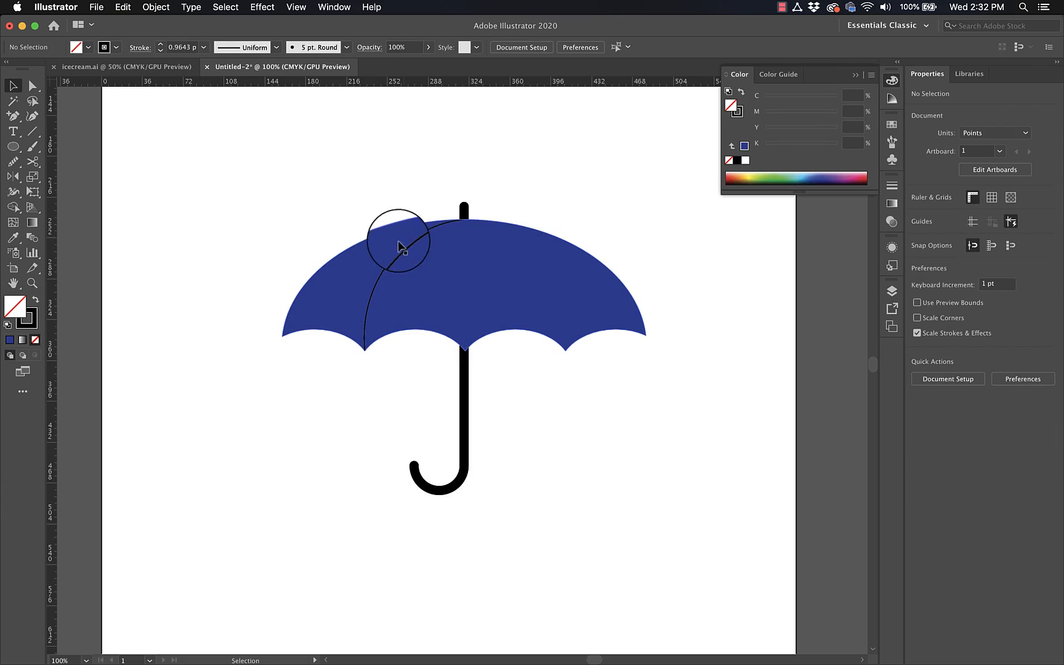
Delete the whole umbrella, including canopy, handle and seam curve, to clear the artboard.
scroll(658, 285, "up", 3)
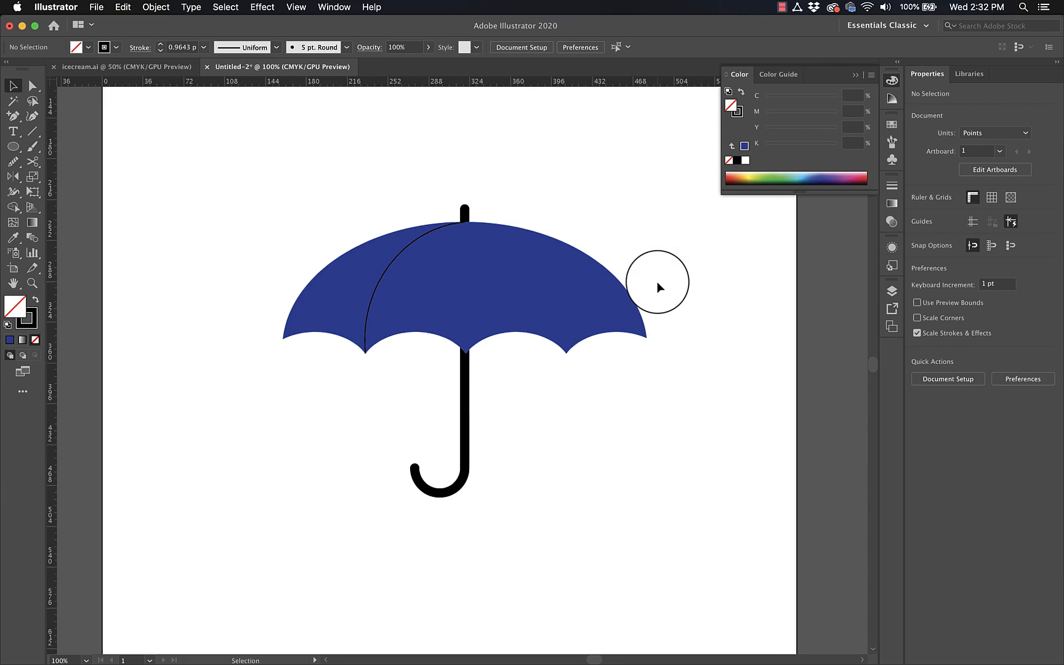
scroll(658, 286, "down", 2)
scroll(657, 285, "right", 2)
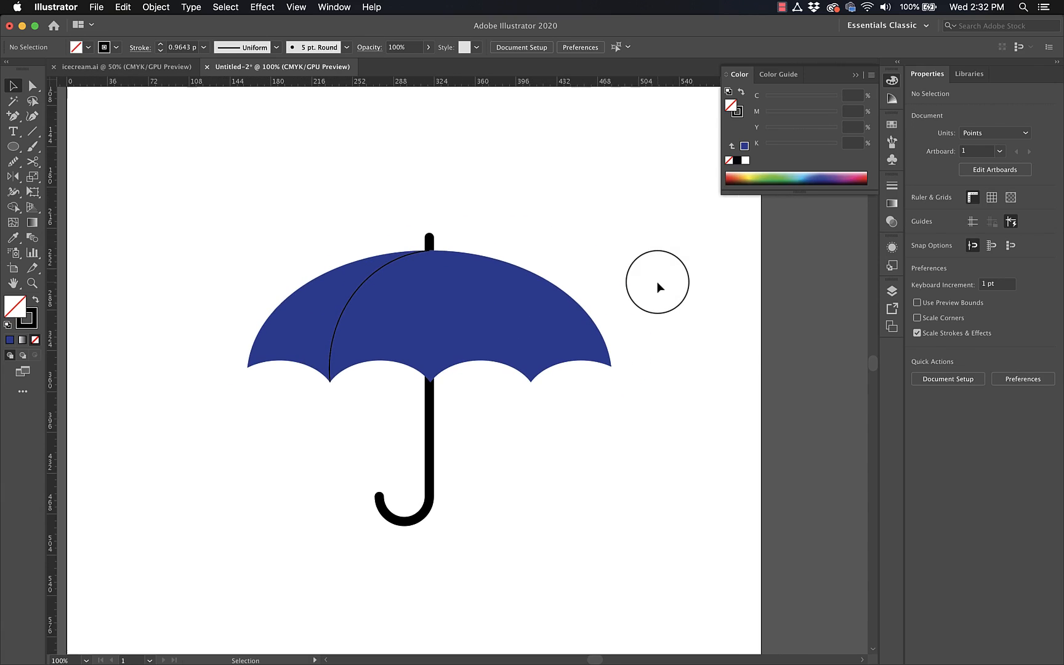
left_click_drag(298, 197, 631, 575)
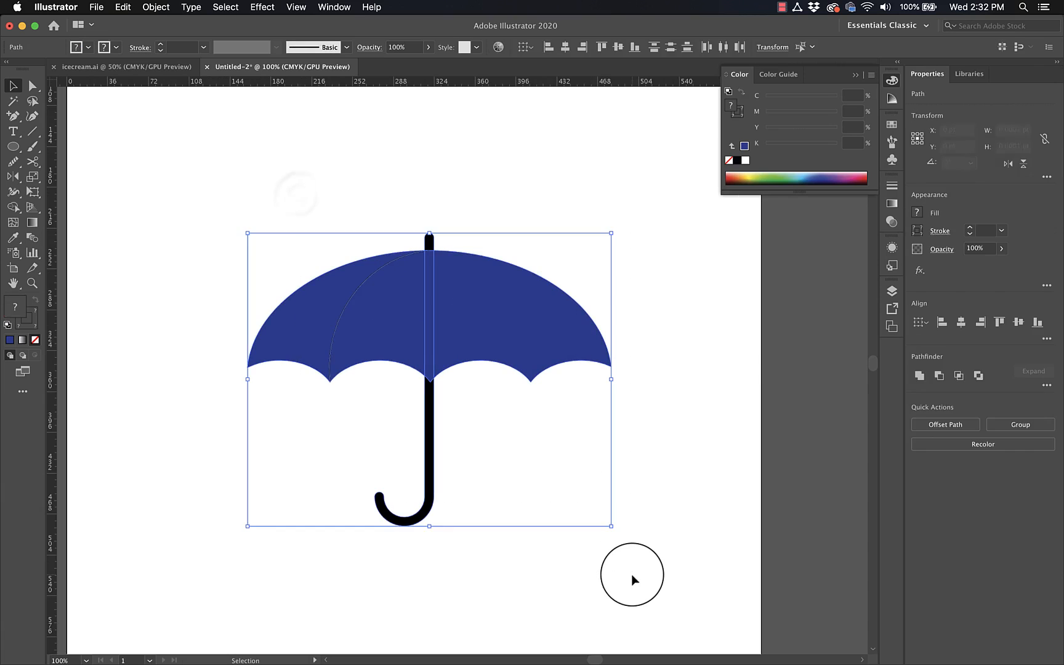
key("Delete")
Create a three-sided polygon with a radius of 178.28 pt on the empty artboard.
scroll(469, 482, "left", 1)
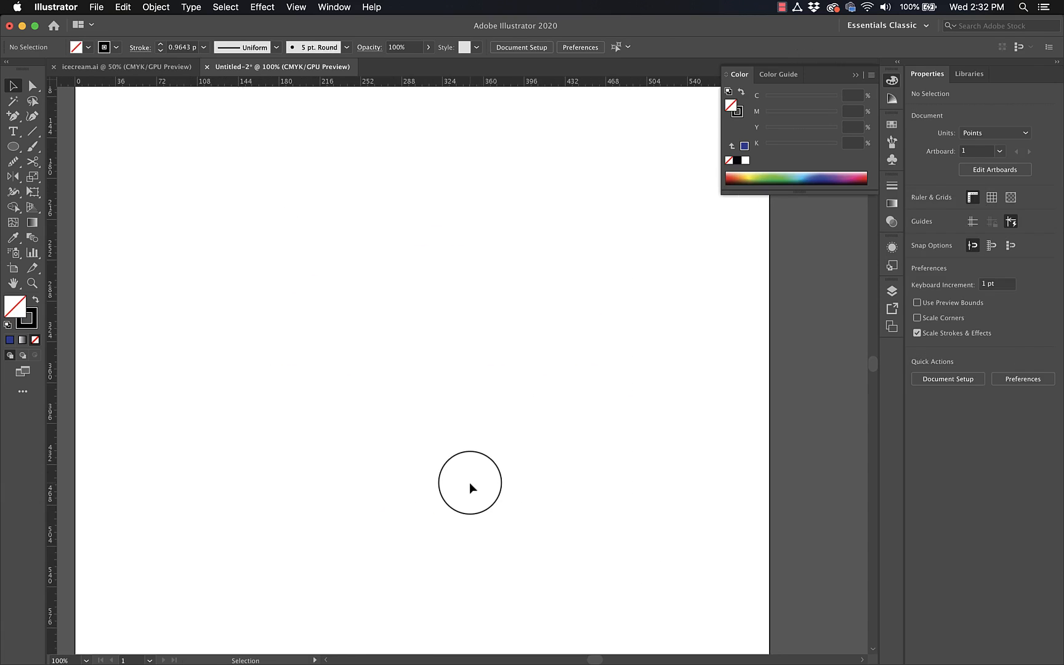
key("super+minus")
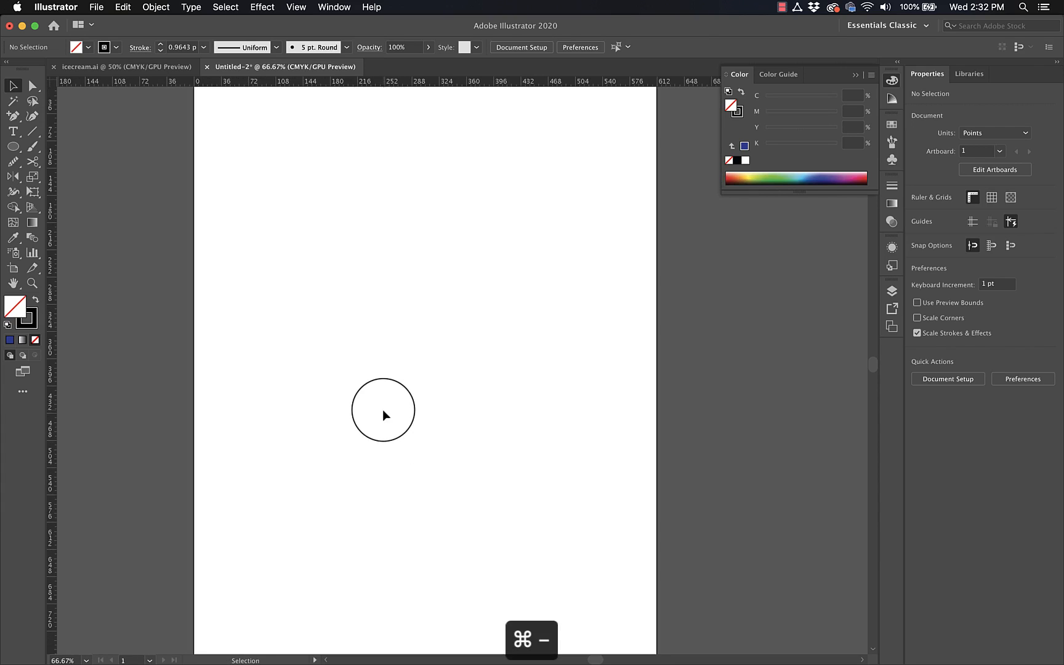
left_click_drag(13, 147, 70, 195)
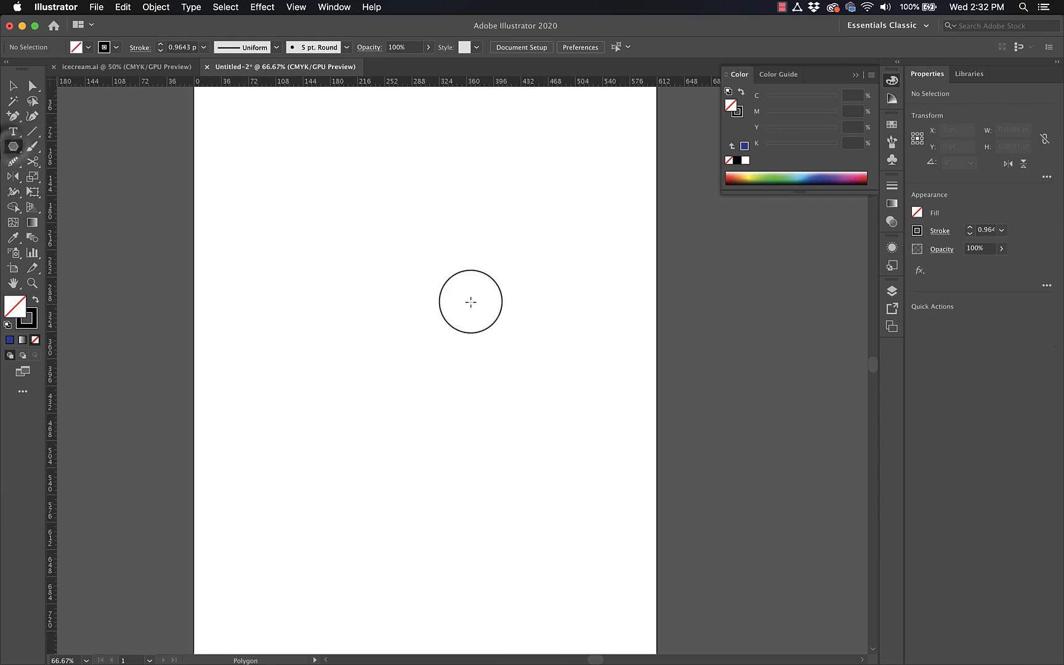
left_click(400, 262)
left_click(366, 359)
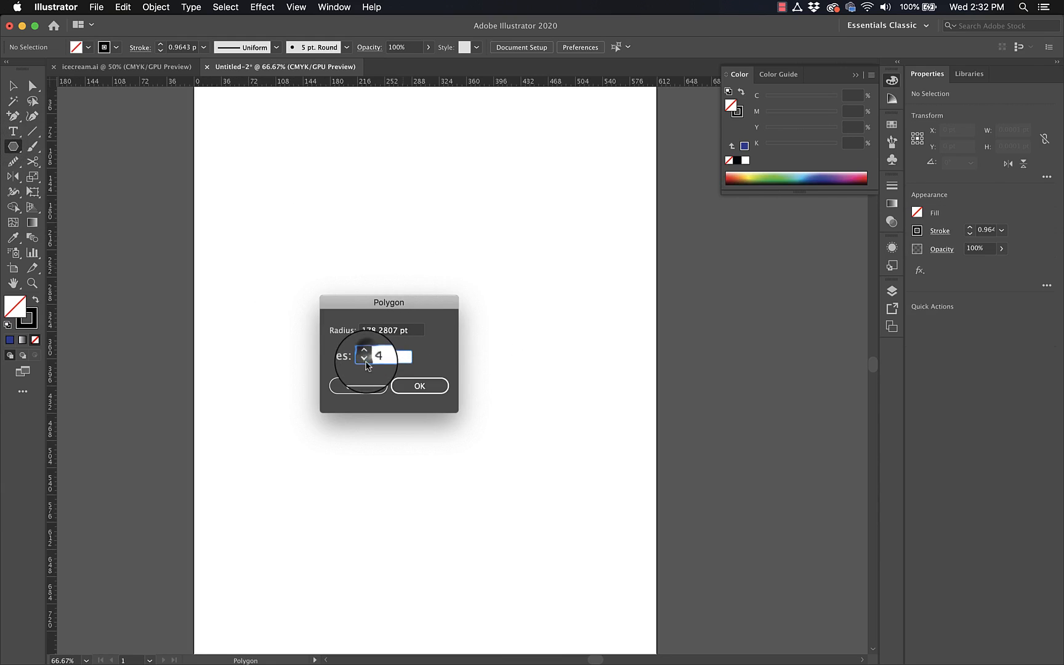
left_click(423, 387)
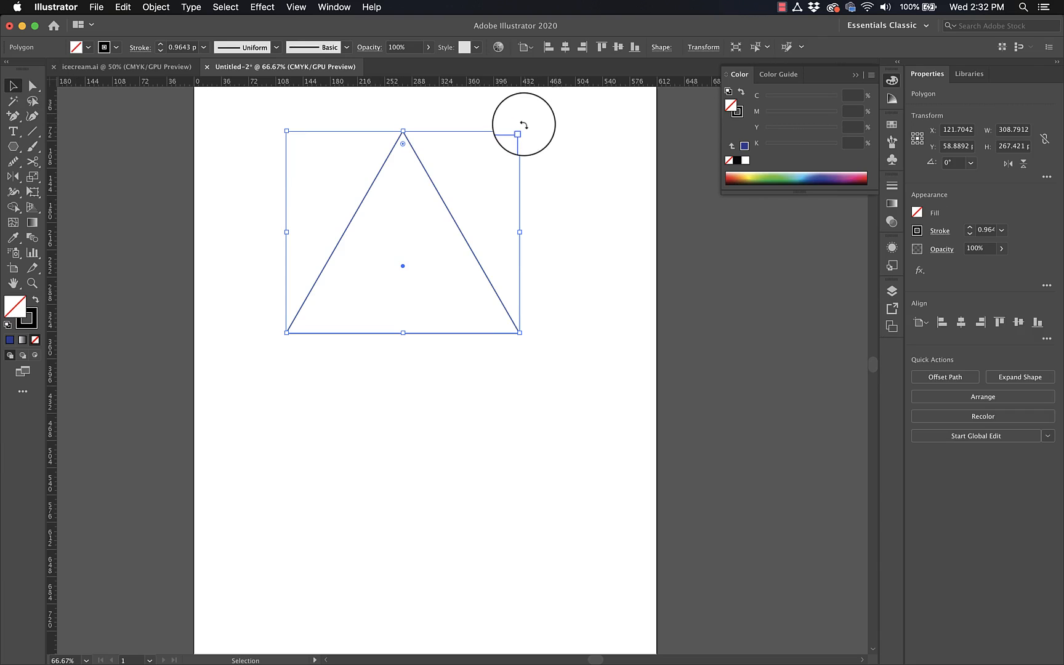
Rotate the triangle 180° to point downward and reshape it into a narrow cone about 232 by 367 pt, lower on the artboard.
left_click_drag(523, 130, 304, 458)
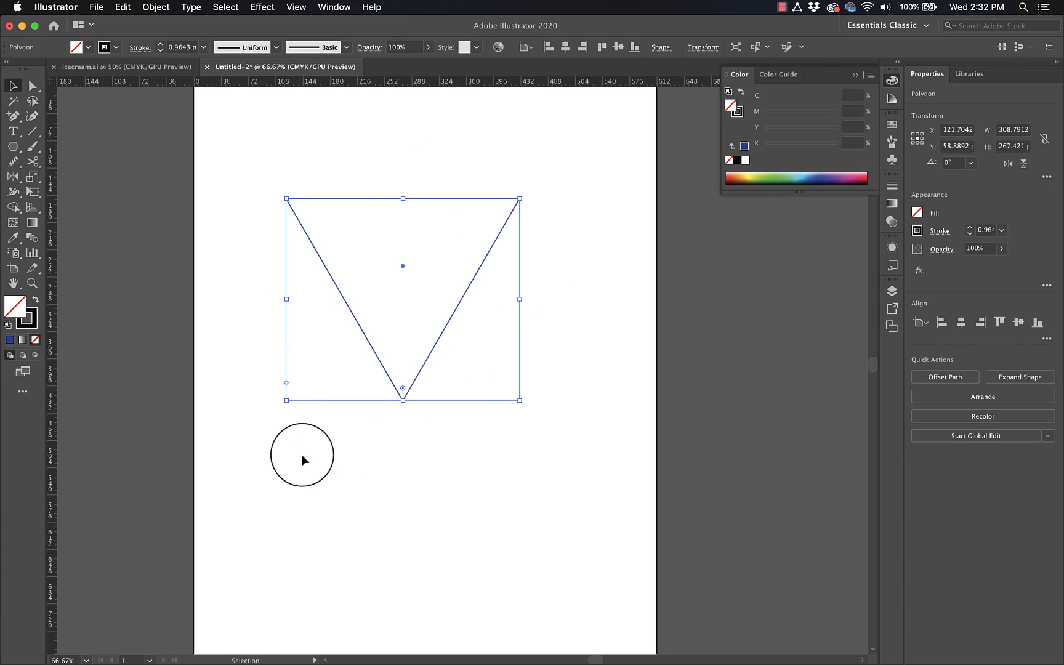
left_click_drag(404, 401, 405, 499)
left_click_drag(438, 202, 441, 253)
scroll(468, 283, "down", 3)
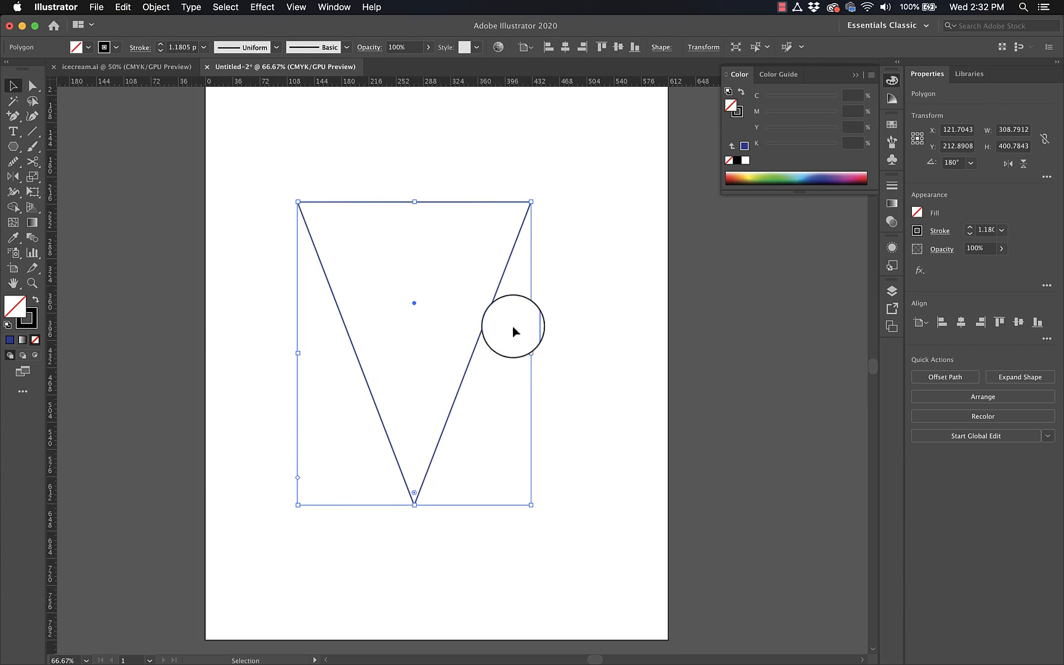
left_click_drag(415, 506, 414, 479)
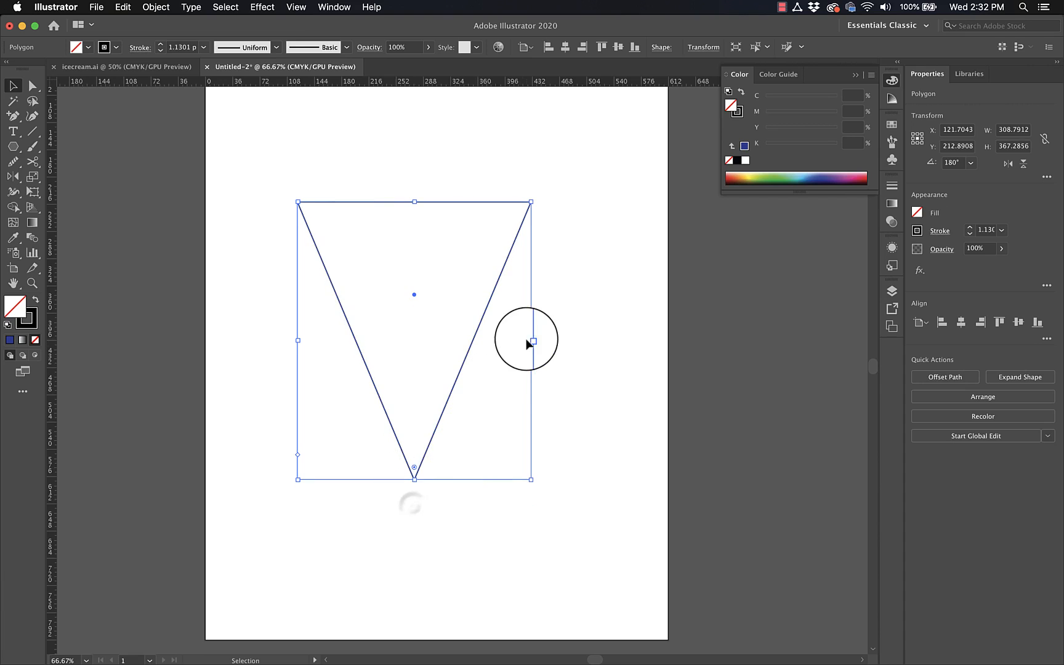
left_click_drag(531, 341, 467, 373)
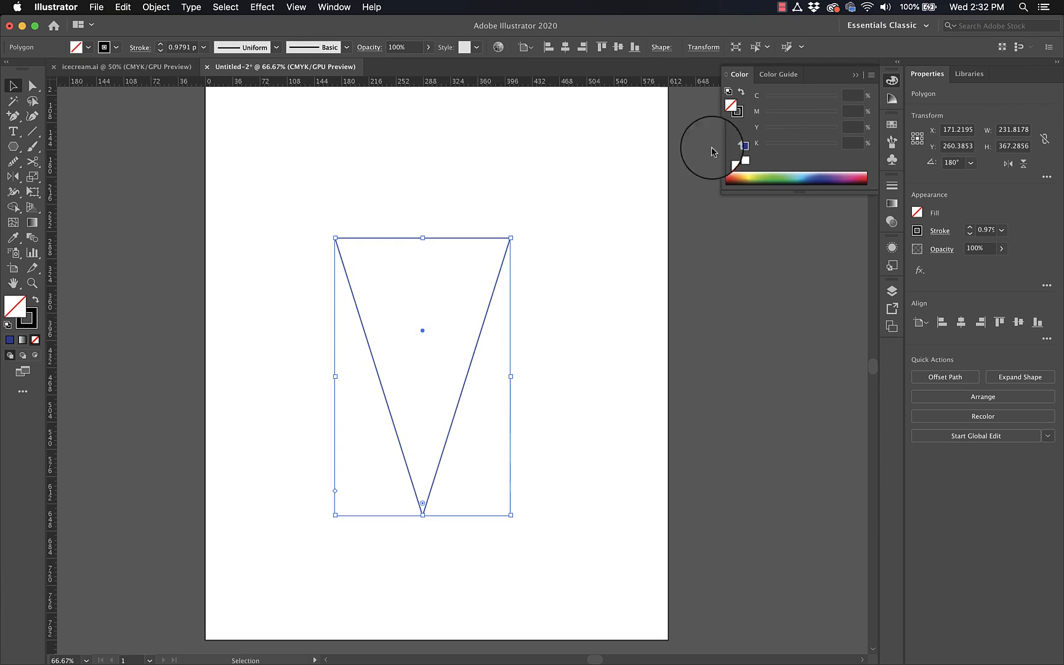
Fill the cone with the light brown swatch, remove its stroke and nudge it slightly down.
left_click(741, 92)
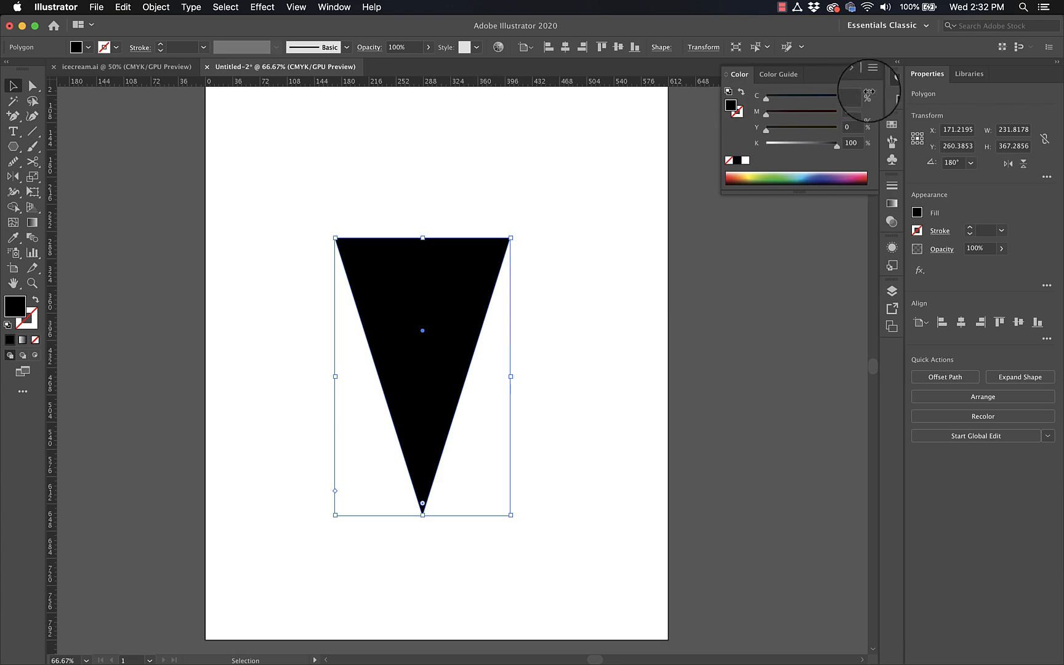
left_click(891, 124)
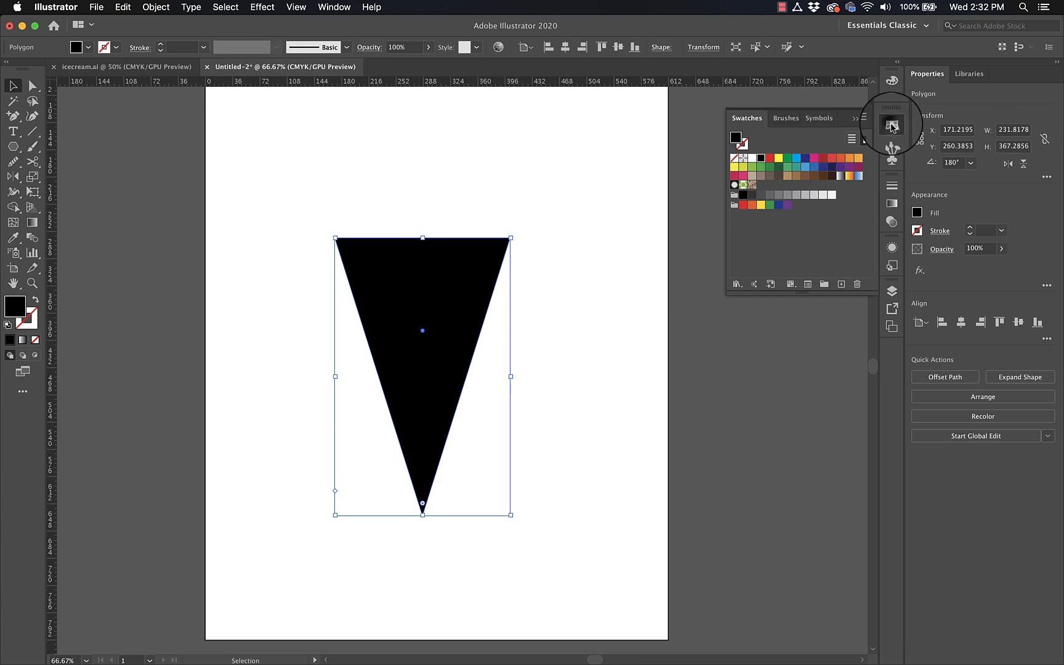
left_click(797, 178)
left_click(787, 176)
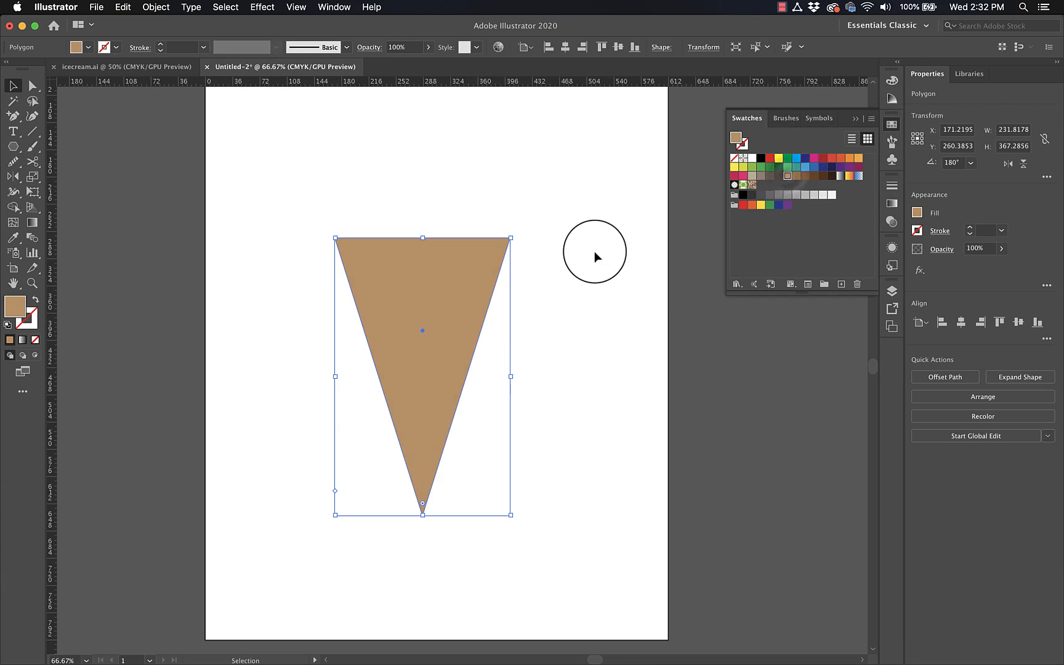
left_click_drag(438, 302, 441, 311)
left_click(601, 354)
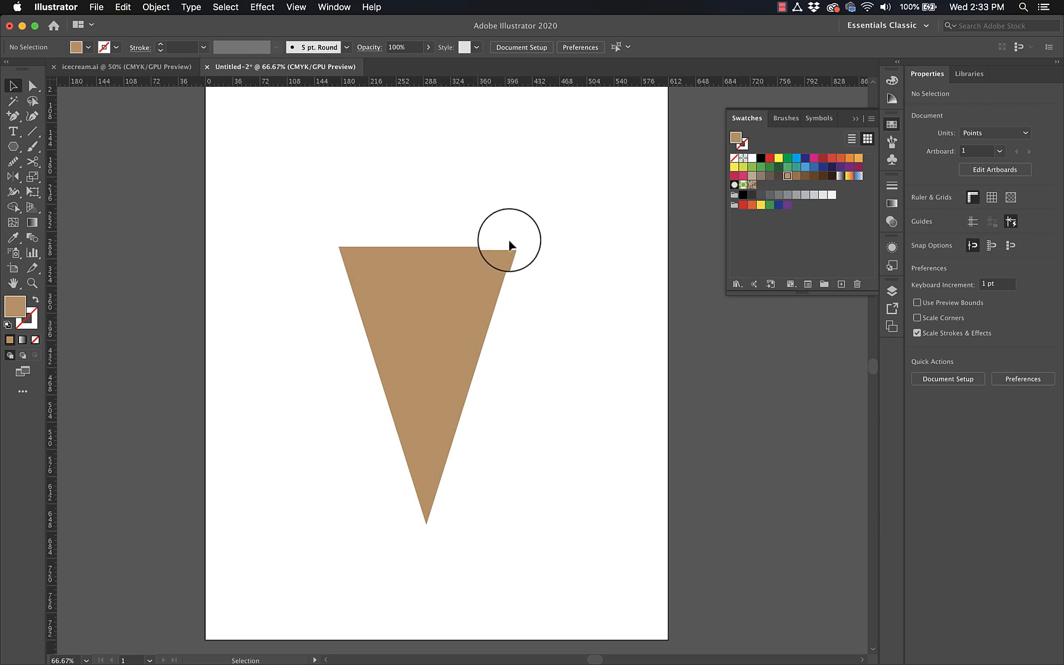
Round all three corners of the cone slightly with the Direct Selection tool's corner widget.
left_click(425, 369)
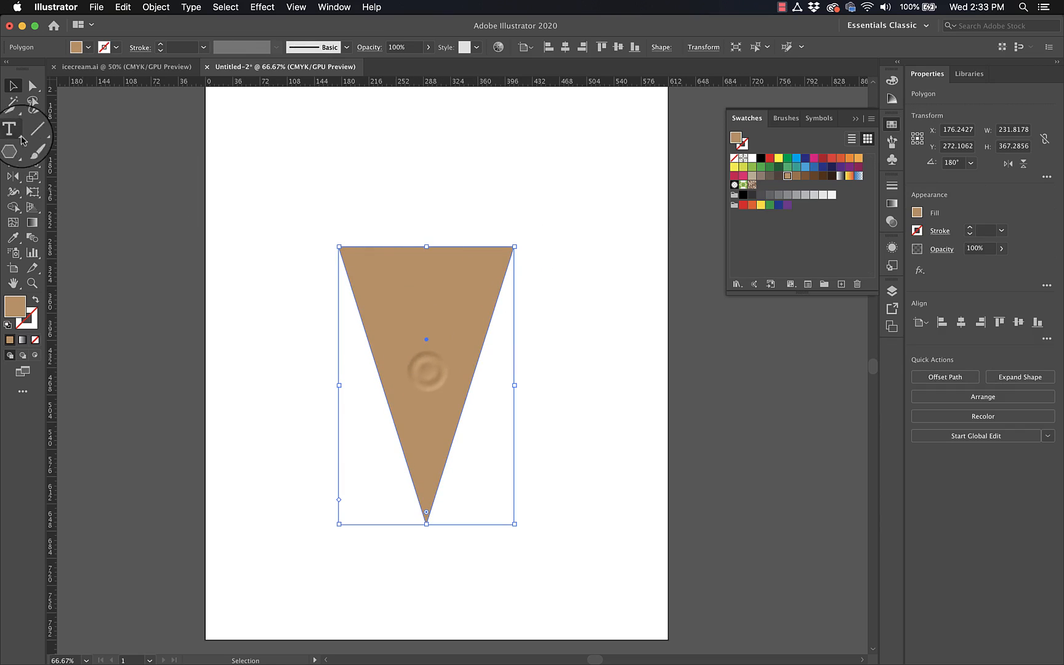
left_click(32, 85)
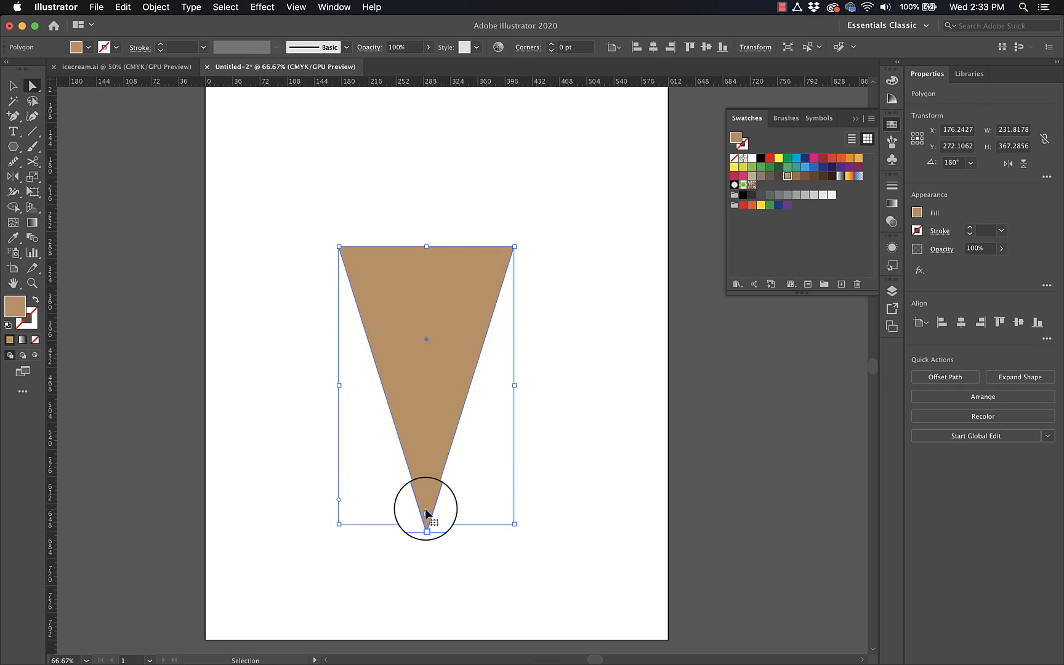
key("super+equal")
key("super+equal")
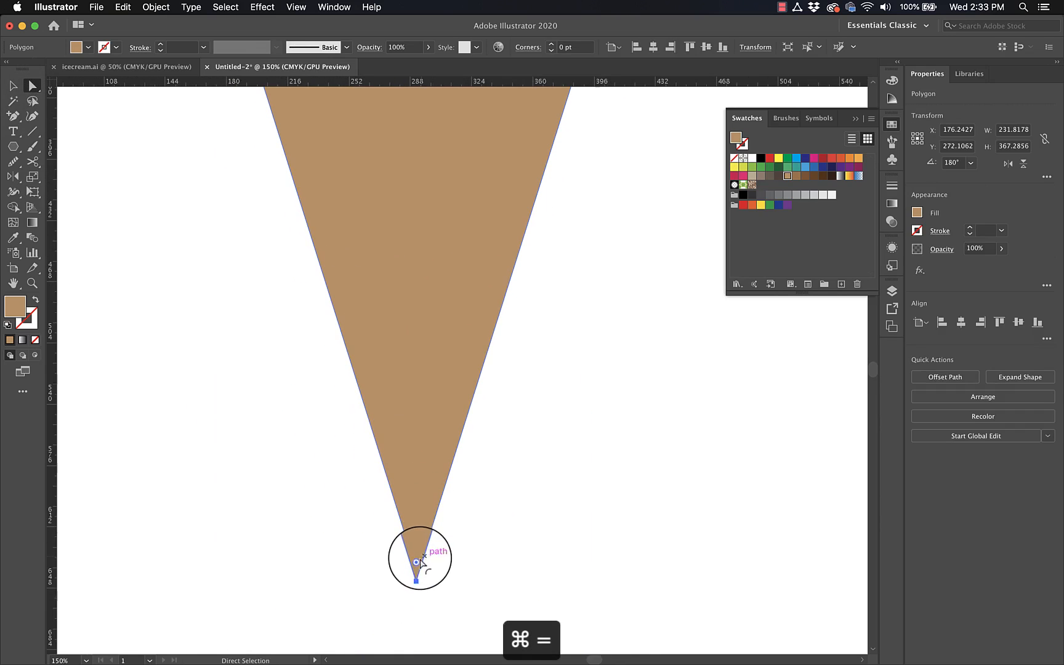
mouse_move(418, 561)
left_mouse_down()
mouse_move(417, 539)
mouse_move(416, 553)
left_mouse_up()
left_click(509, 562)
scroll(510, 560, "up", 5)
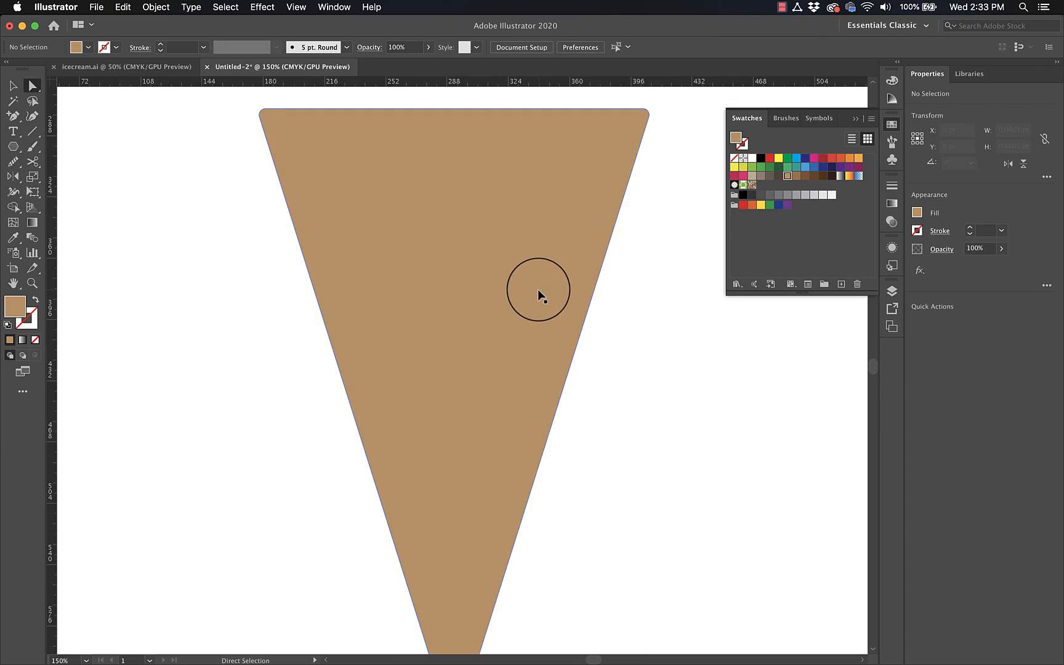
key("super+minus")
key("super+minus")
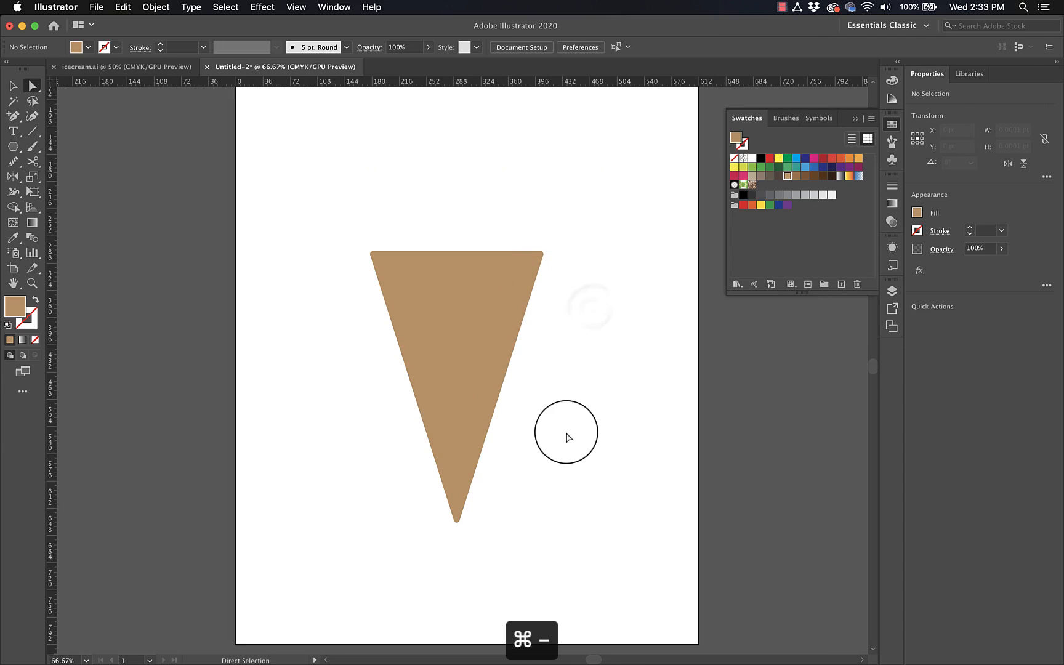
Draw a fully rounded rectangle about 285 by 73 pt across the cone's upper edge and fill it with the magenta swatch.
scroll(566, 437, "up", 3)
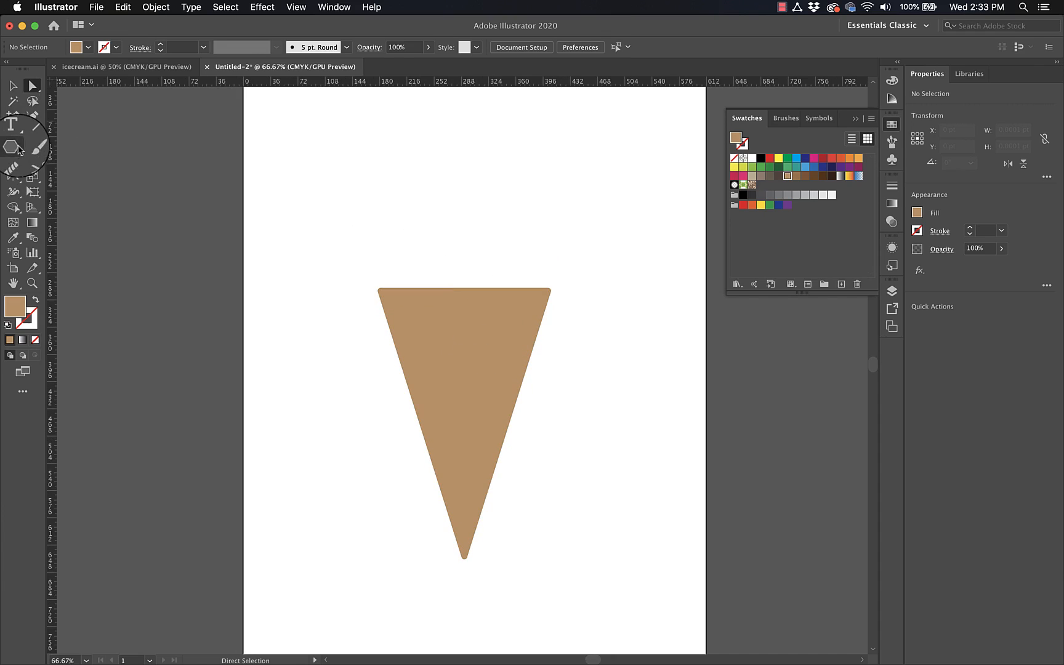
left_click_drag(16, 149, 67, 162)
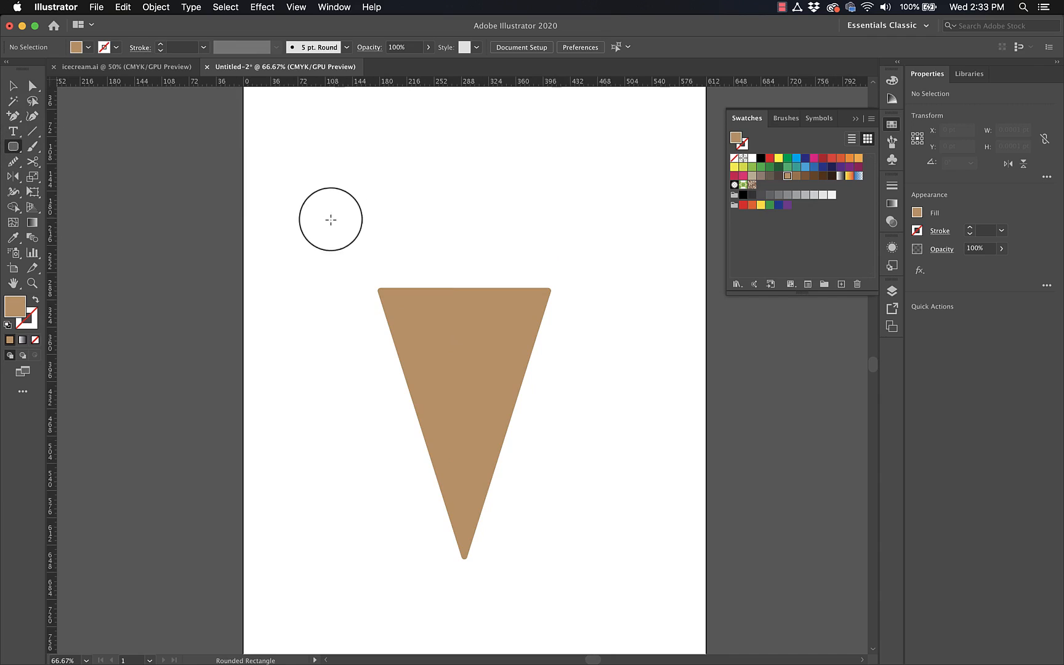
mouse_move(331, 226)
left_mouse_down()
mouse_move(564, 303)
mouse_move(596, 286)
left_mouse_up()
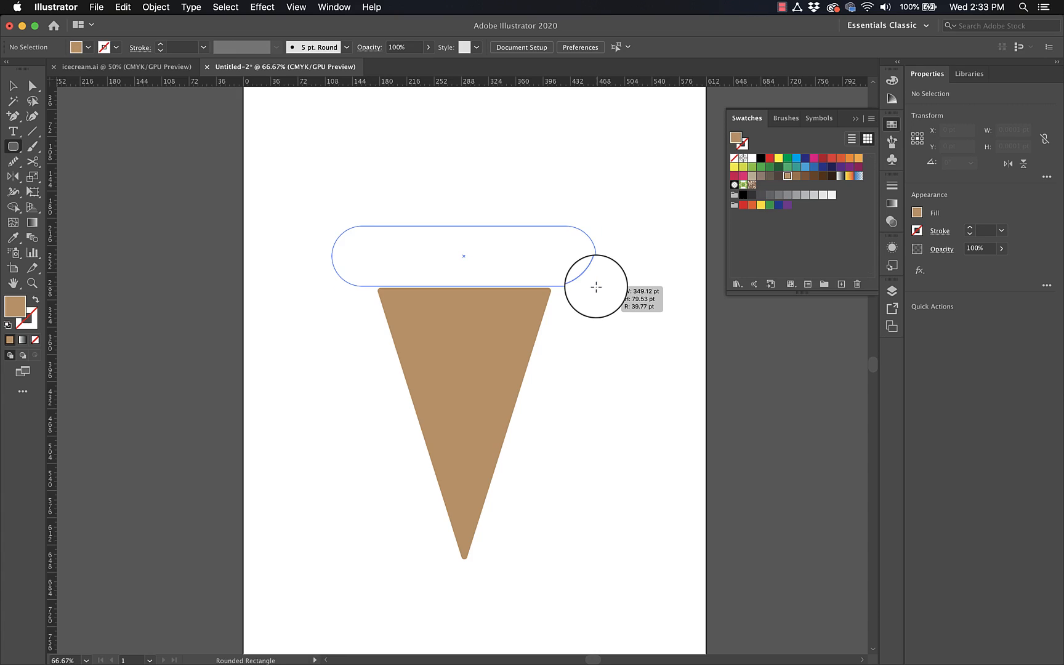
mouse_move(596, 286)
left_mouse_down()
mouse_move(621, 291)
mouse_move(562, 287)
mouse_move(574, 288)
left_mouse_up()
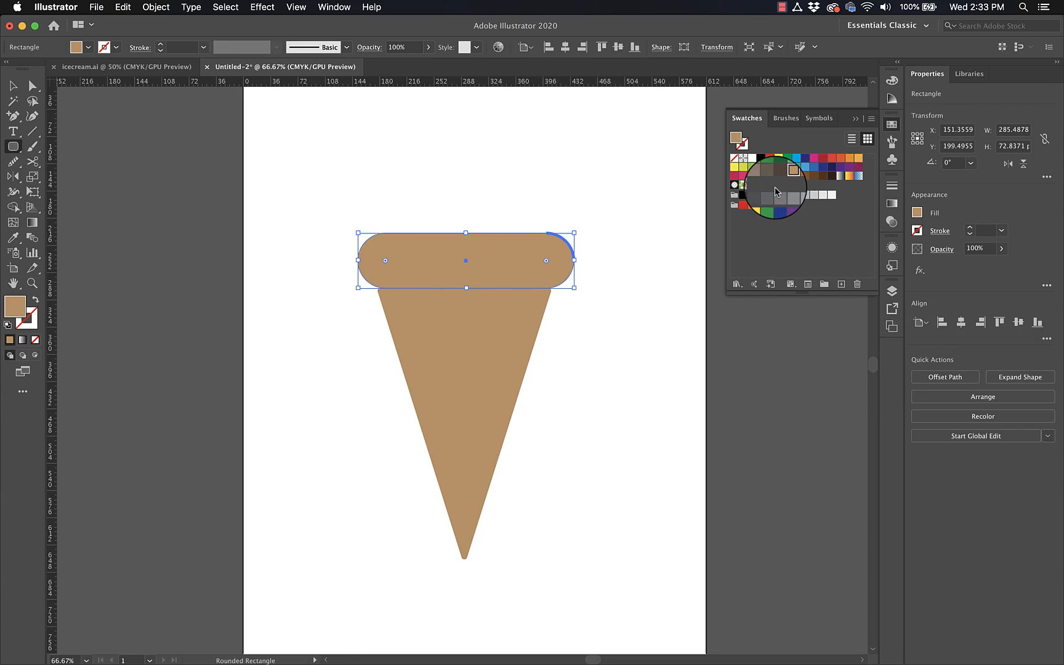
left_click(814, 160)
left_click(727, 424)
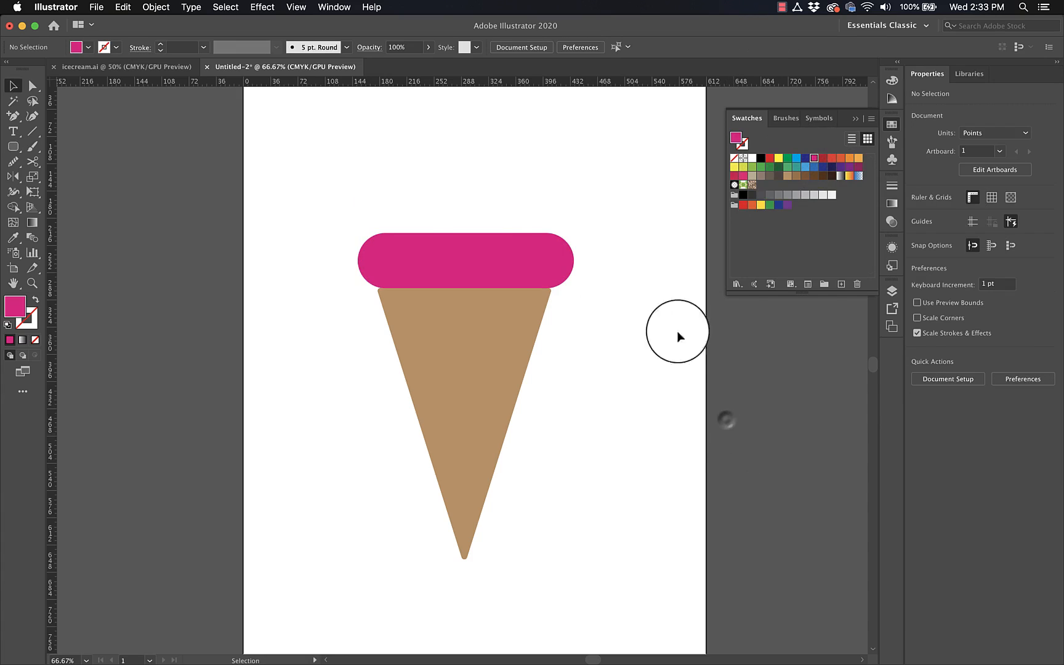
Draw a magenta circle about 227 pt across above the cone, overlapping the rounded rectangle and horizontally centred on it.
left_click_drag(6, 149, 61, 177)
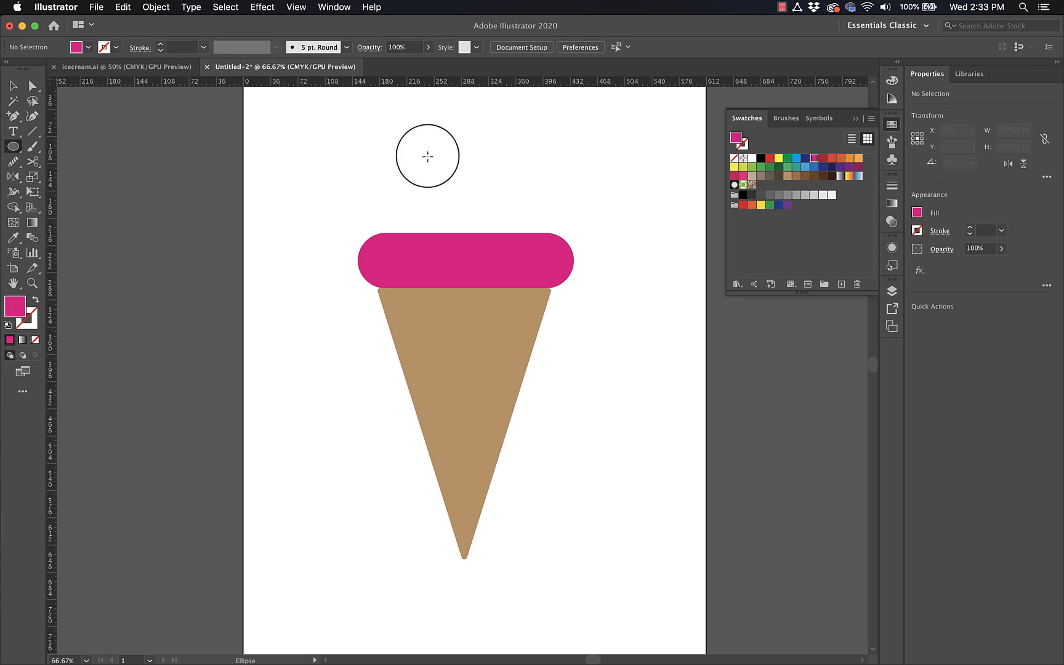
left_click_drag(385, 137, 552, 290)
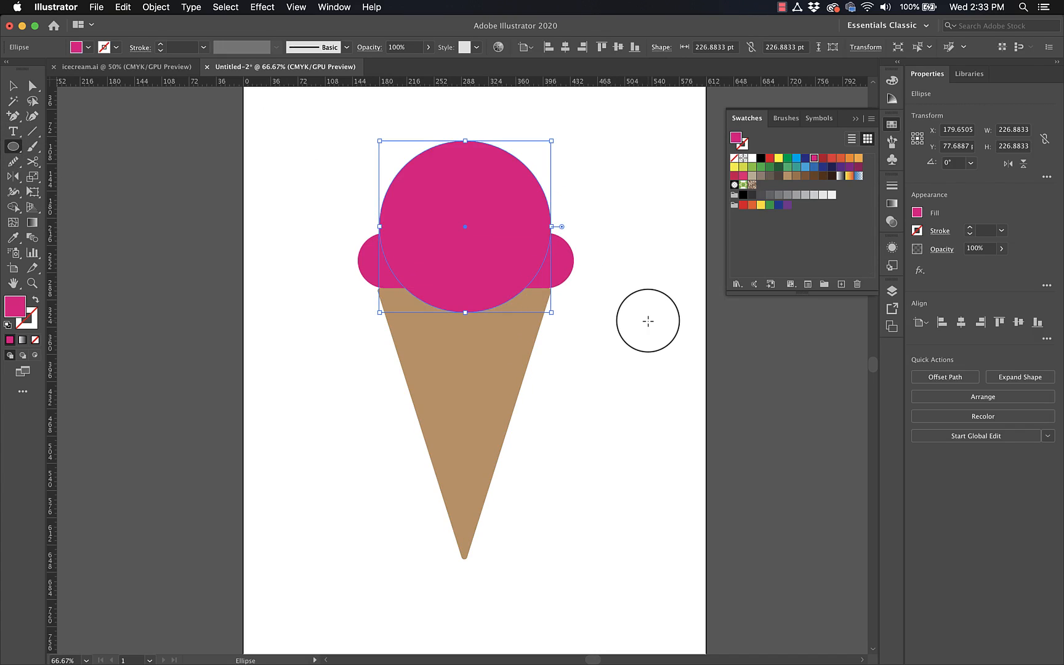
With Shape Builder, remove the part of the circle overhanging the cone and merge the circle and rounded rectangle into one scoop.
left_click(565, 259, "shift")
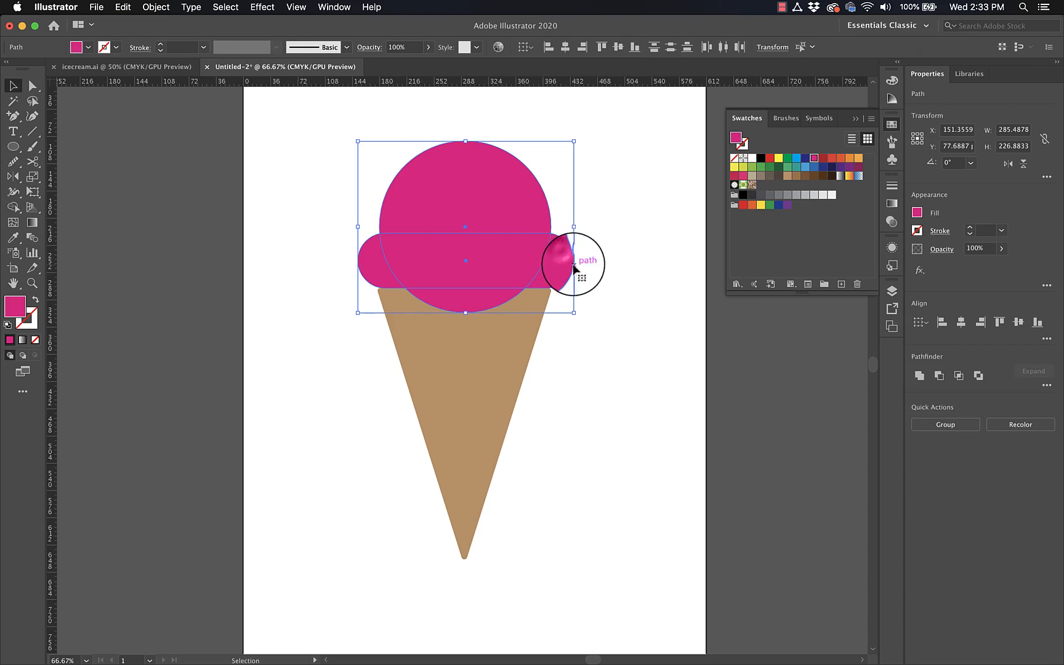
left_click(14, 208)
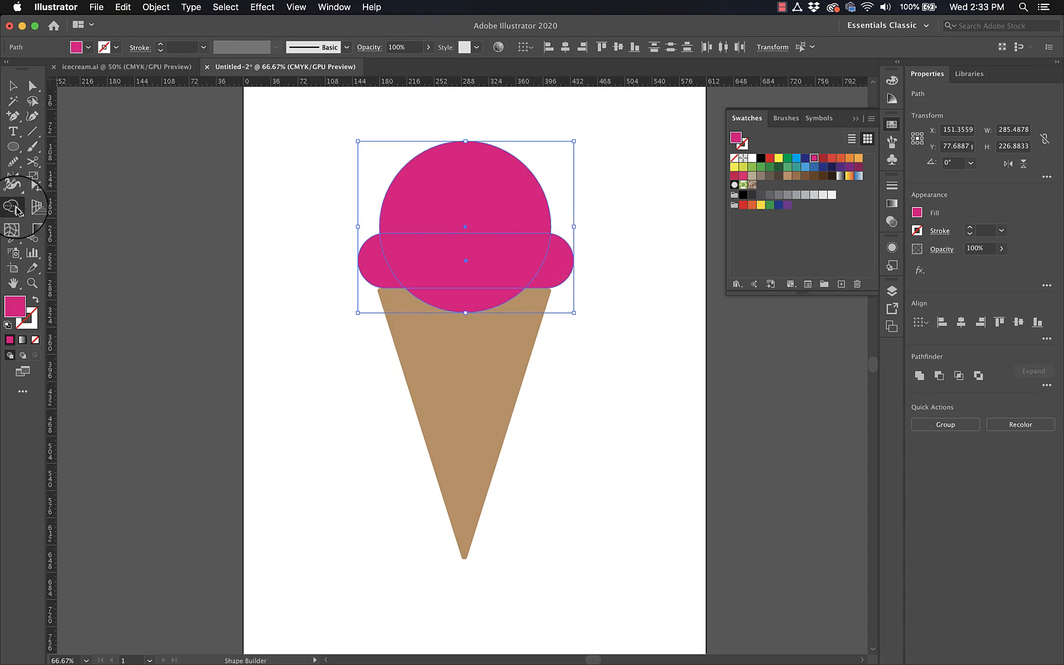
left_click(455, 298, "alt")
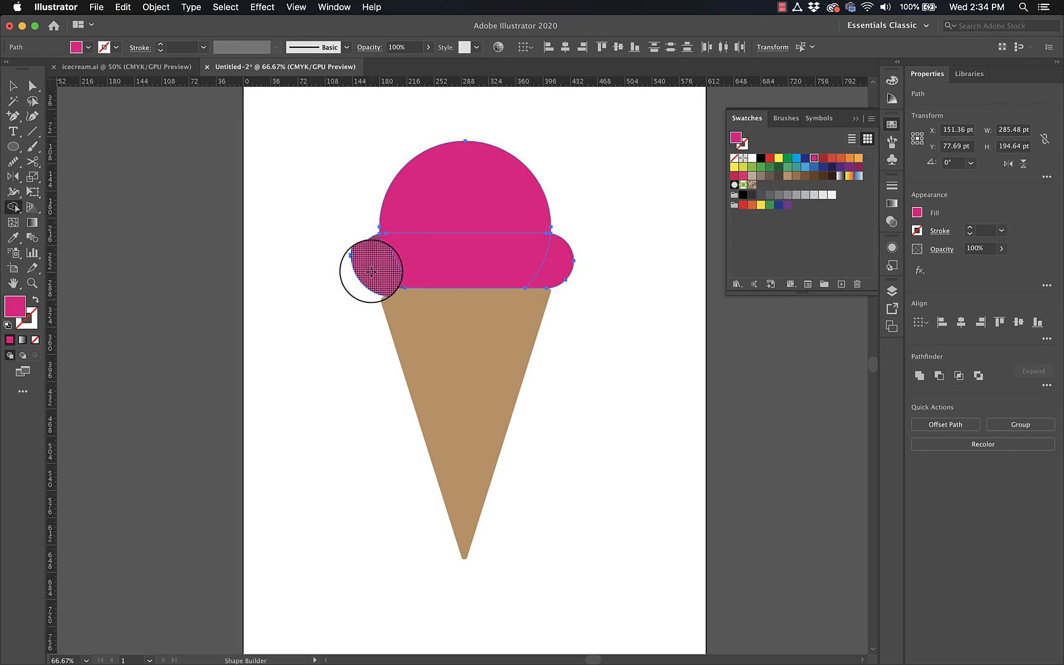
mouse_move(370, 269)
left_mouse_down()
mouse_move(535, 276)
mouse_move(550, 268)
mouse_move(540, 228)
mouse_move(511, 200)
left_mouse_up()
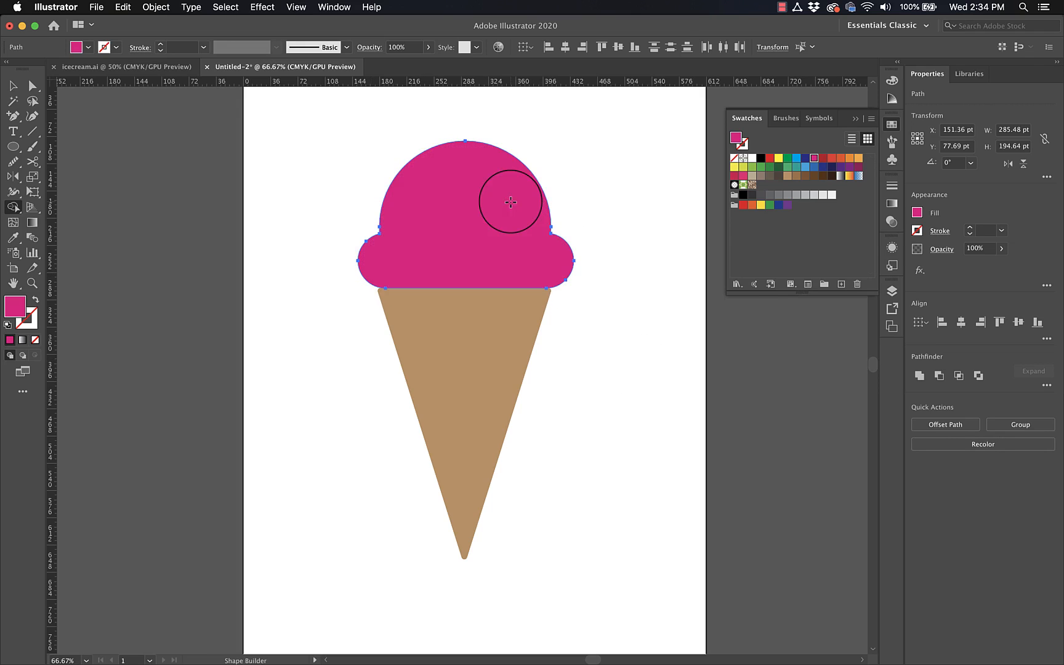
key("v")
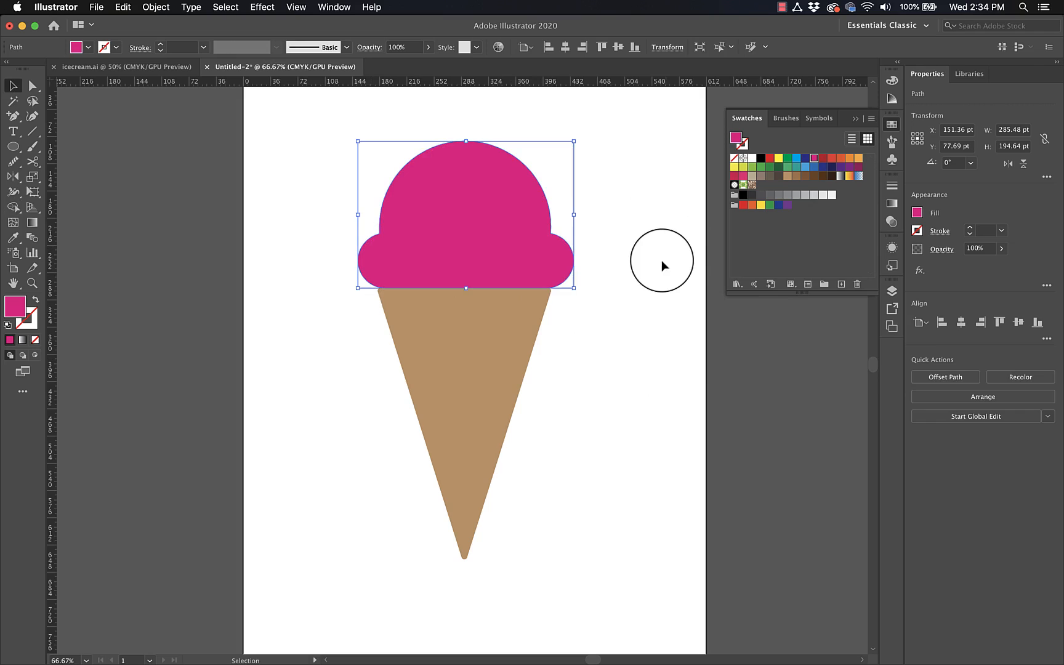
left_click(655, 266)
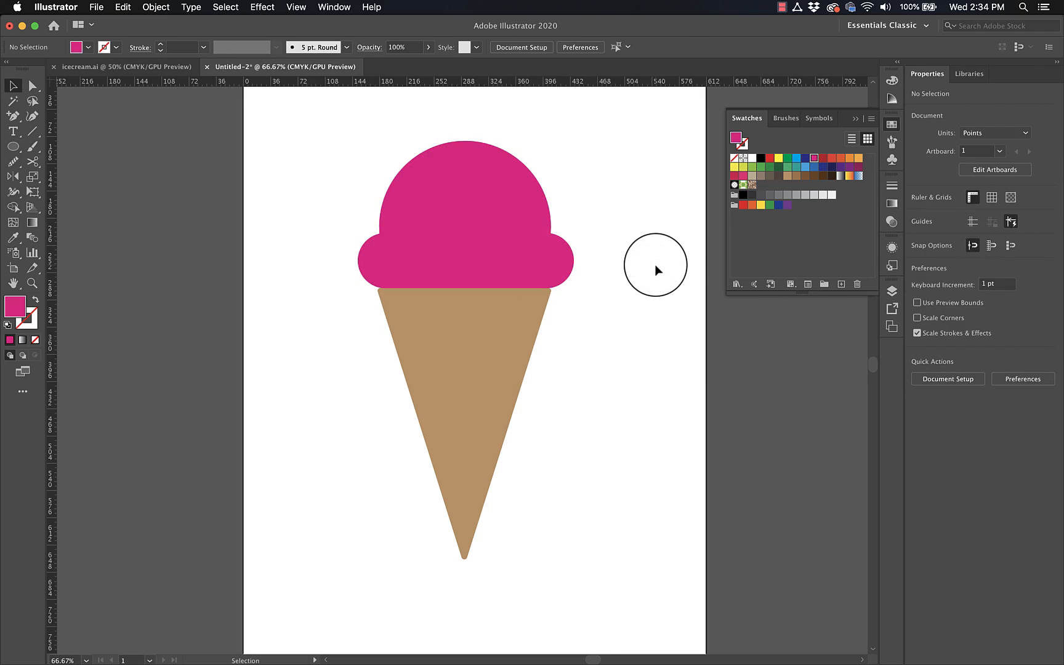
Redraw the top edge of the magenta scoop with the Pencil tool to form a curled, pointed tip leaning left.
scroll(654, 264, "up", 3)
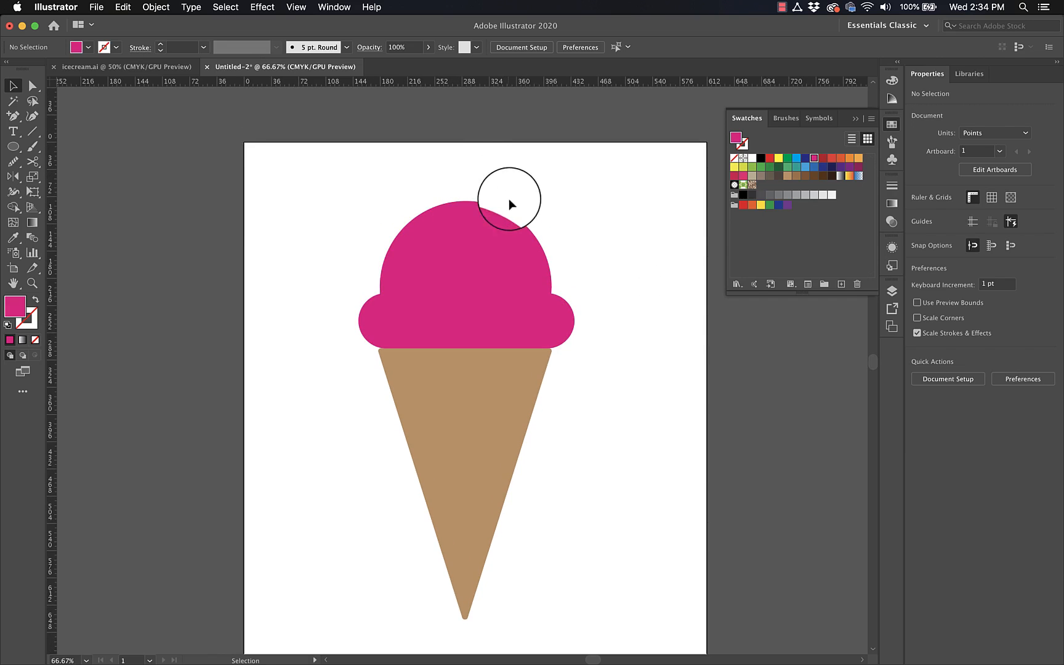
left_click(468, 243)
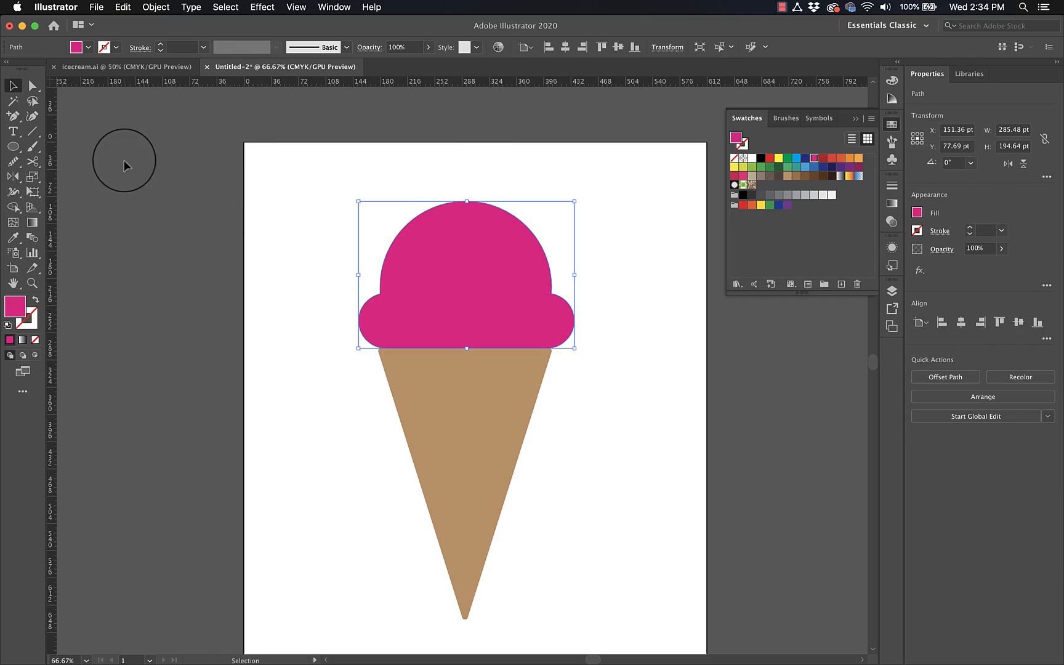
left_click_drag(13, 162, 62, 180)
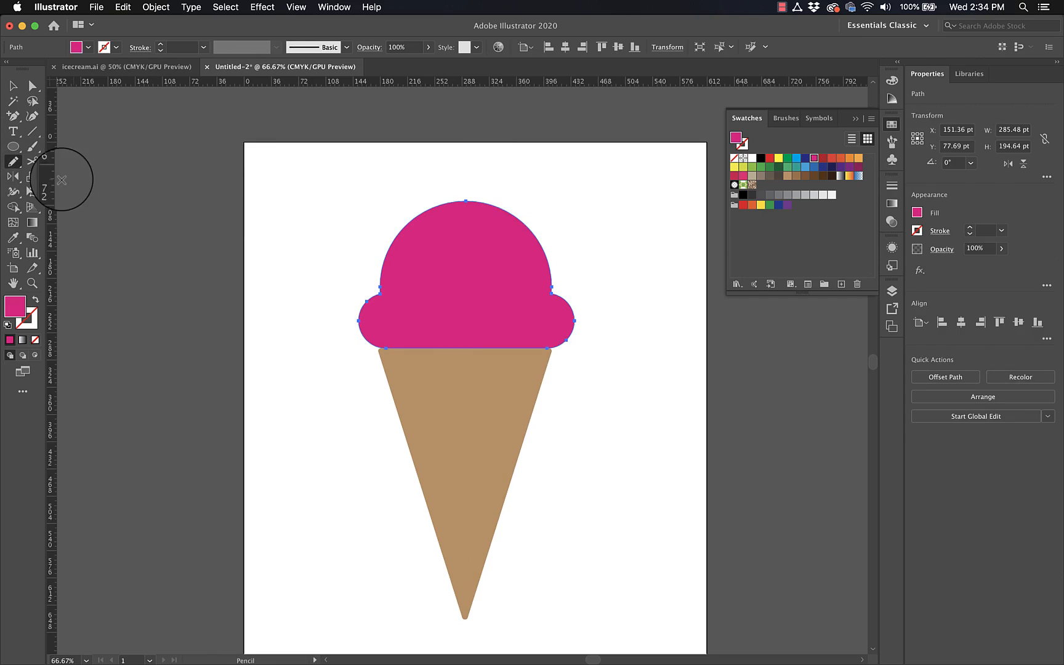
key("super+equal")
key("super+equal")
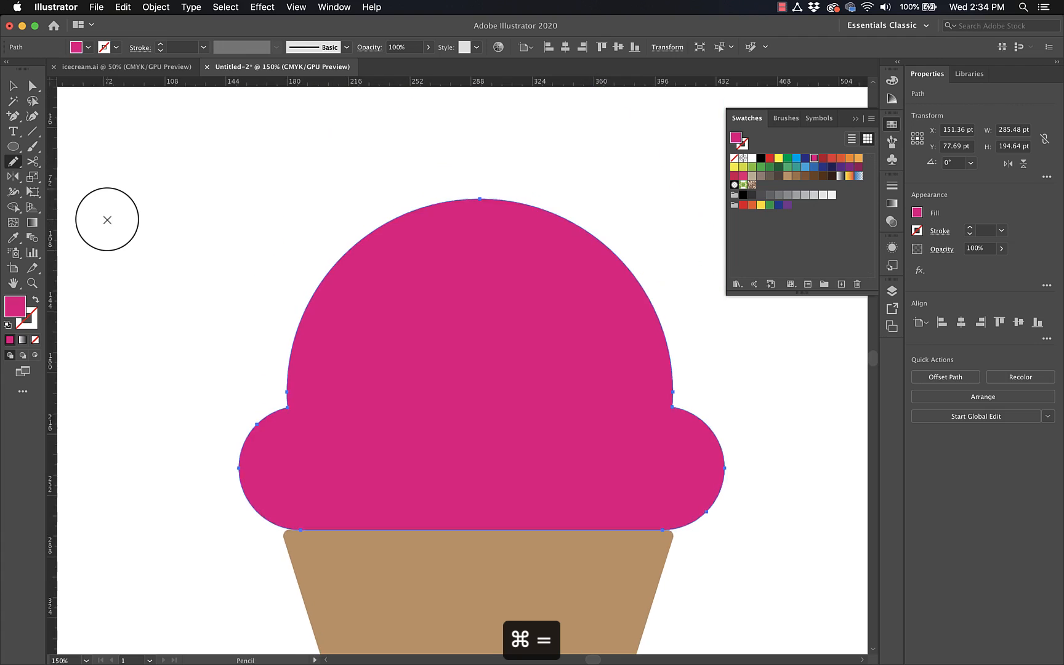
scroll(107, 220, "up", 2)
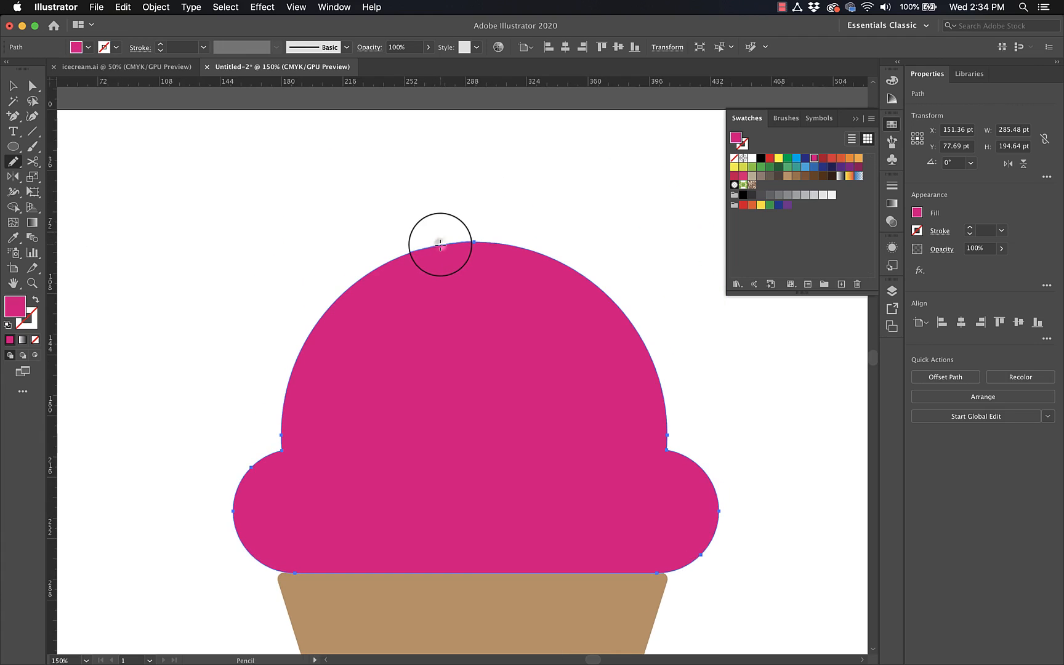
mouse_move(440, 244)
left_mouse_down()
mouse_move(463, 223)
mouse_move(469, 190)
mouse_move(455, 169)
left_mouse_up()
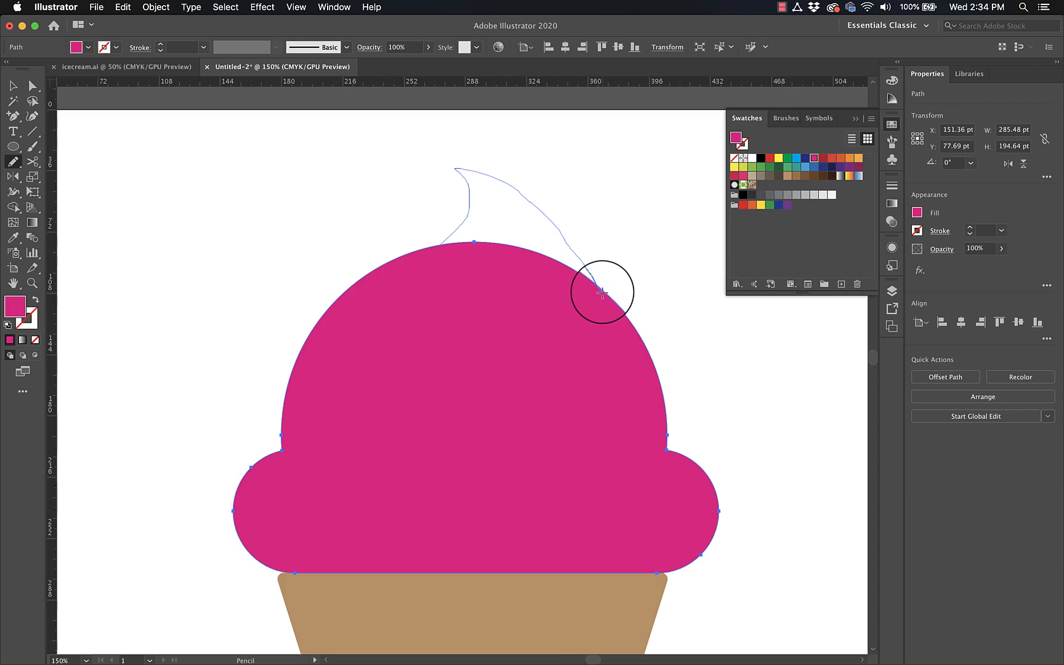
left_click_drag(602, 292, 603, 292)
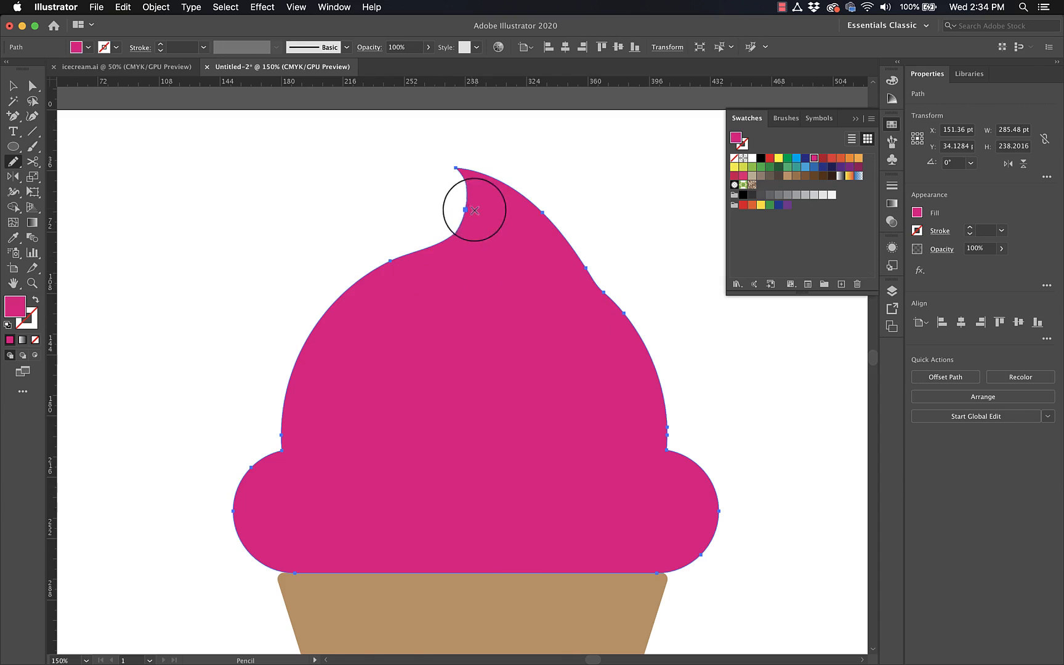
Refine the tip's inner curve with the Pencil tool and even out its right-hand transition into the dome with the Smooth tool.
left_click_drag(483, 178, 469, 225)
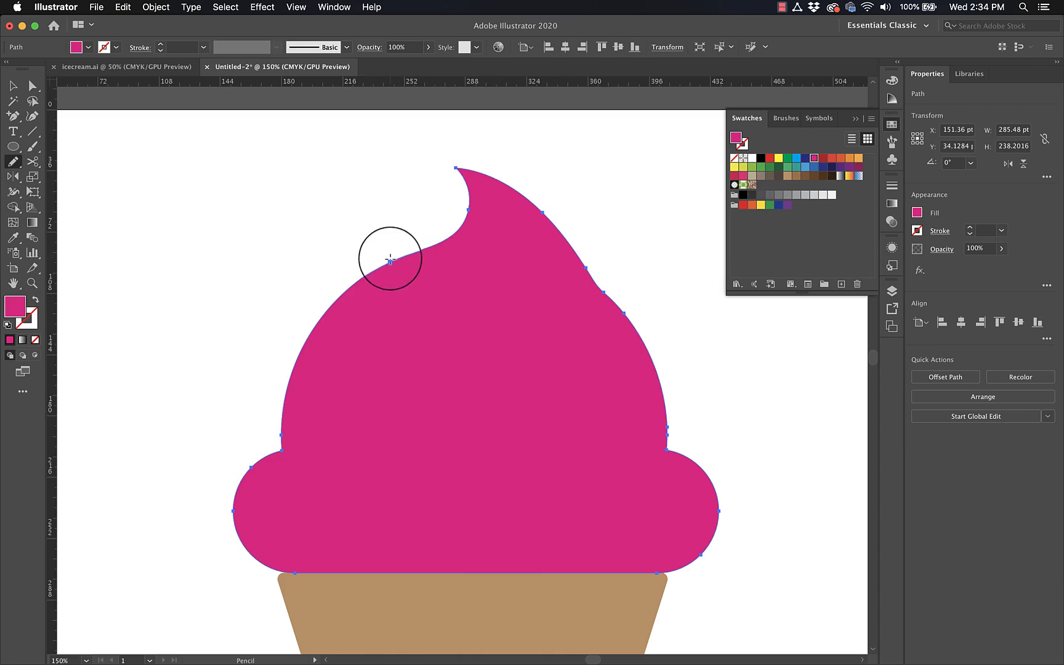
mouse_move(390, 259)
left_mouse_down()
mouse_move(468, 182)
mouse_move(579, 240)
mouse_move(628, 308)
left_mouse_up()
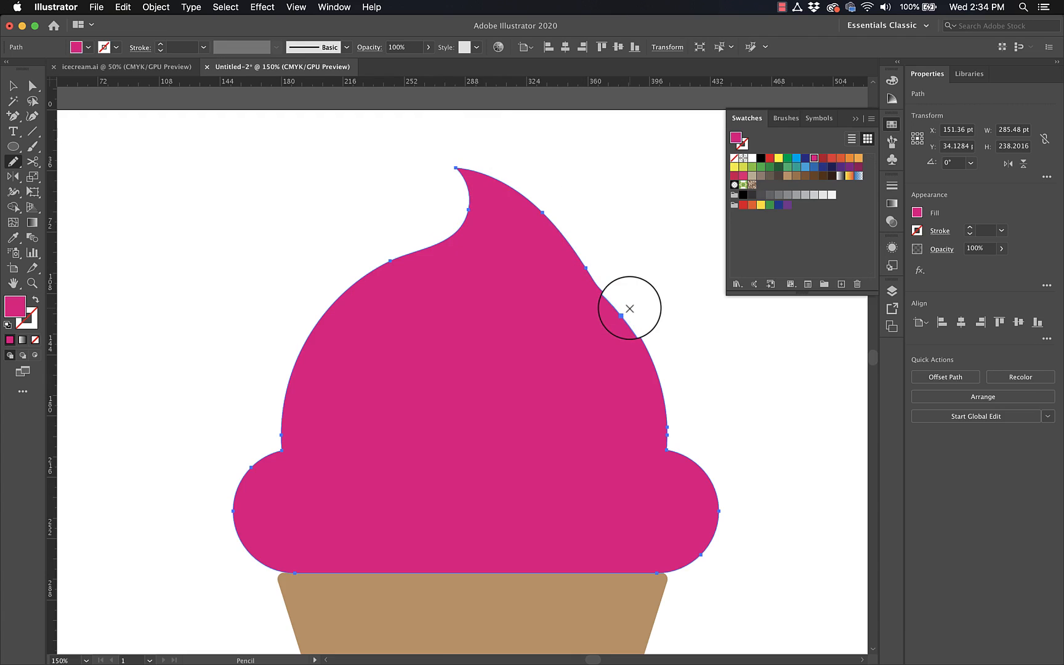
scroll(629, 308, "down", 1)
scroll(629, 308, "right", 1)
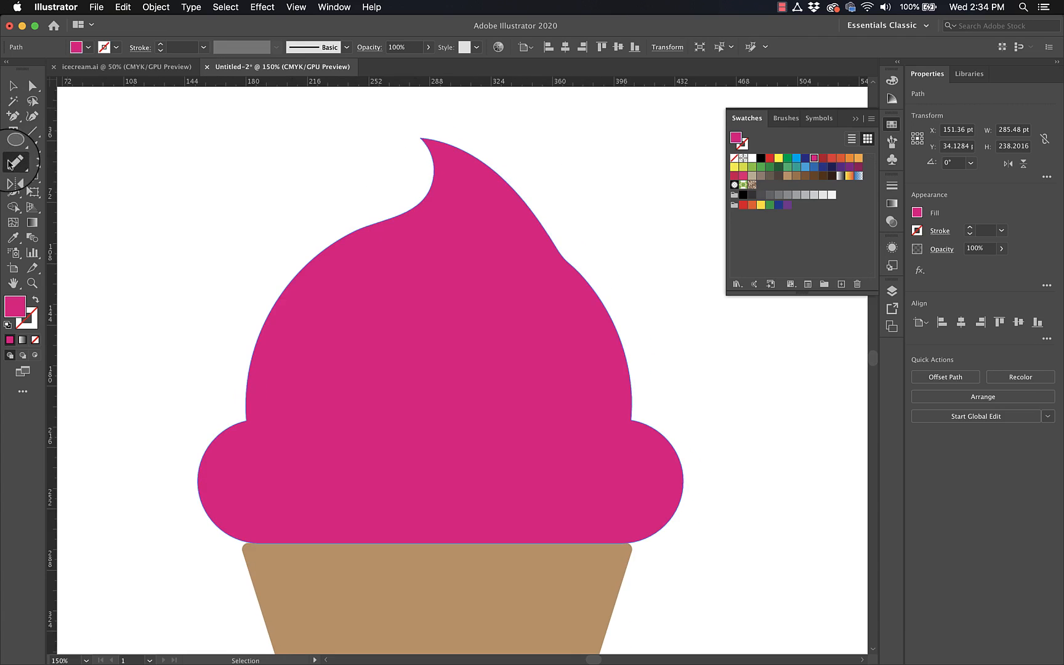
left_click_drag(10, 165, 61, 188)
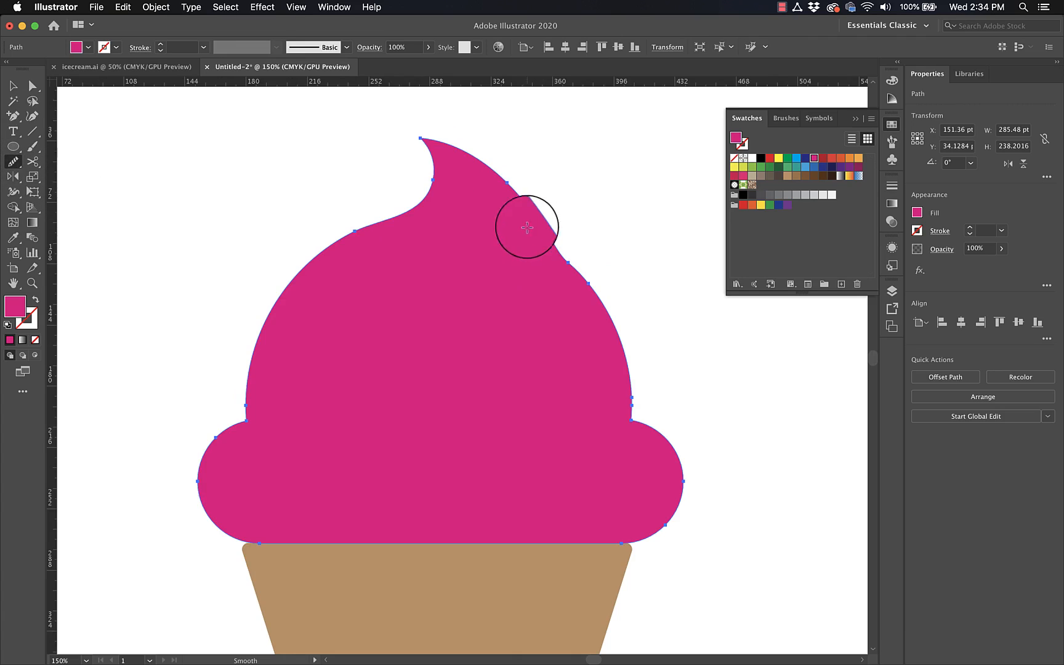
left_click_drag(526, 212, 609, 301)
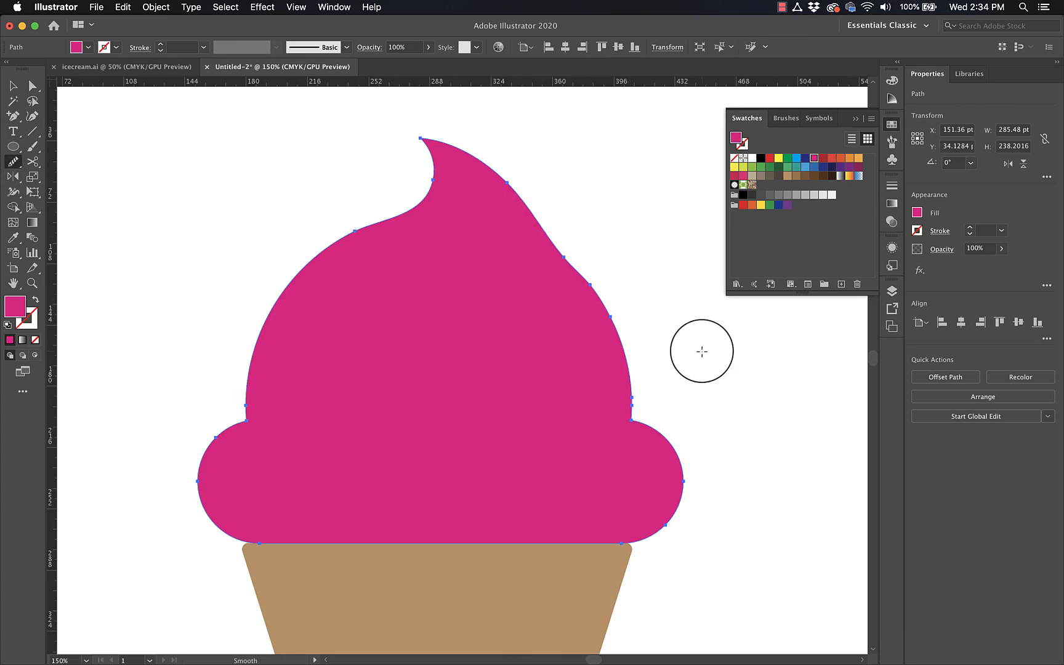
left_click(736, 416, "super")
key("super+minus")
key("super+minus")
key("super+minus")
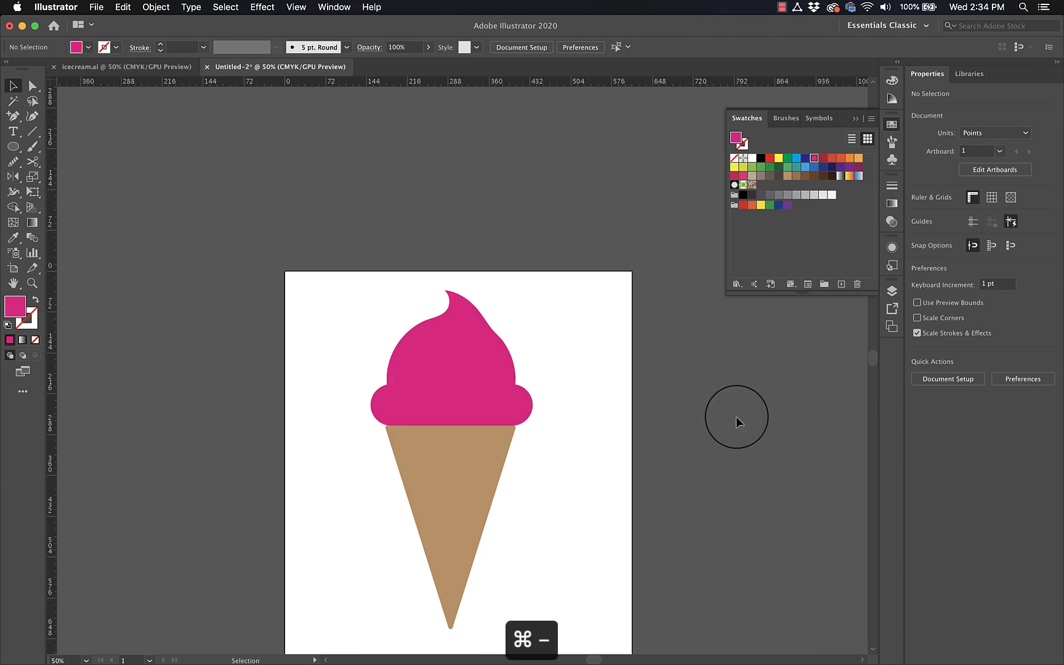
Try cutting a small notch into the right edge of the scoop below the tip with the Pencil tool, and undo it.
scroll(631, 435, "left", 3)
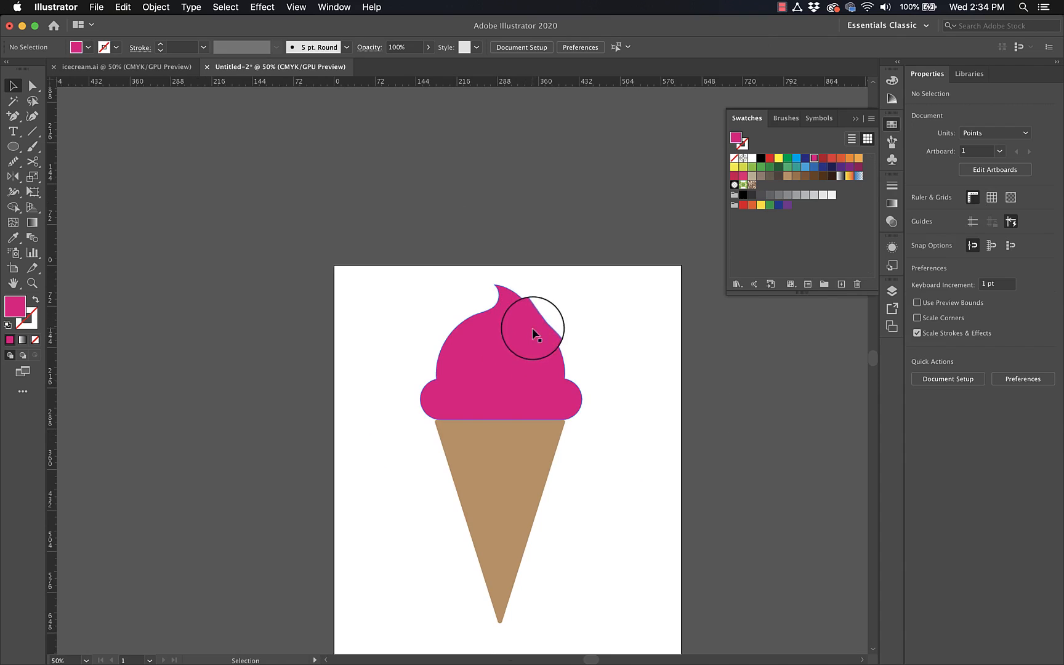
key("super+equal")
key("super+equal")
key("super+equal")
key("super+equal")
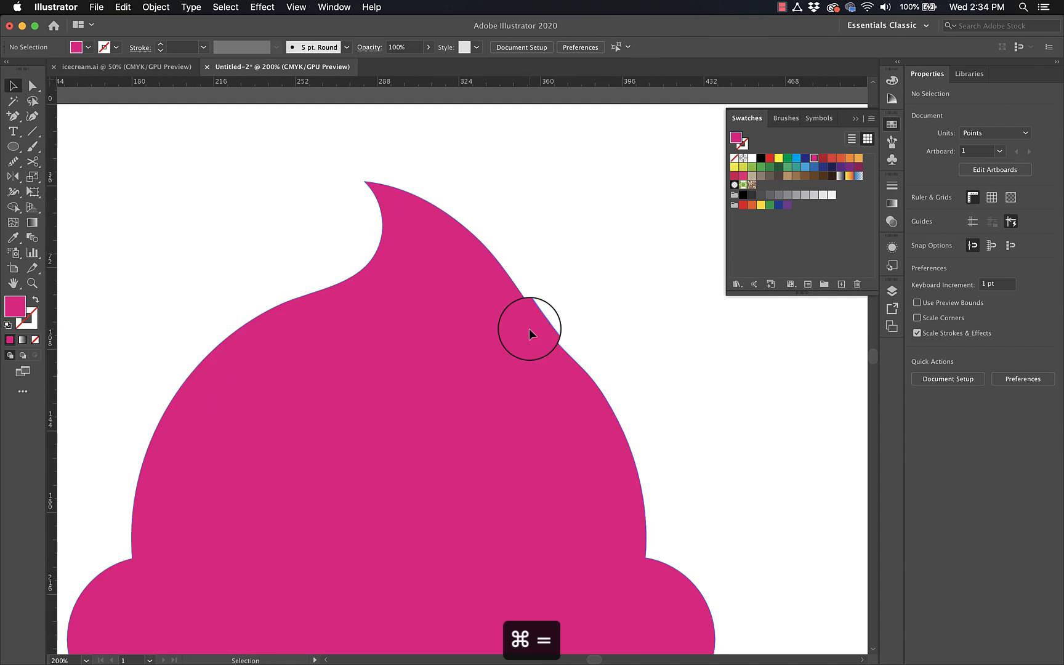
left_click(530, 325)
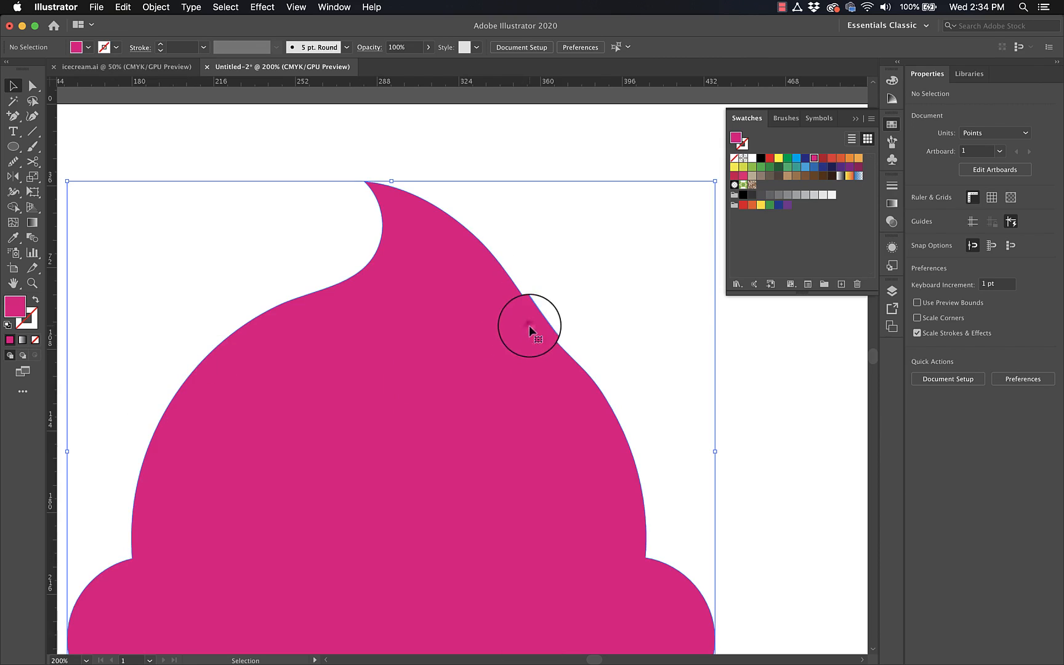
left_click(14, 162)
left_click_drag(14, 161, 55, 175)
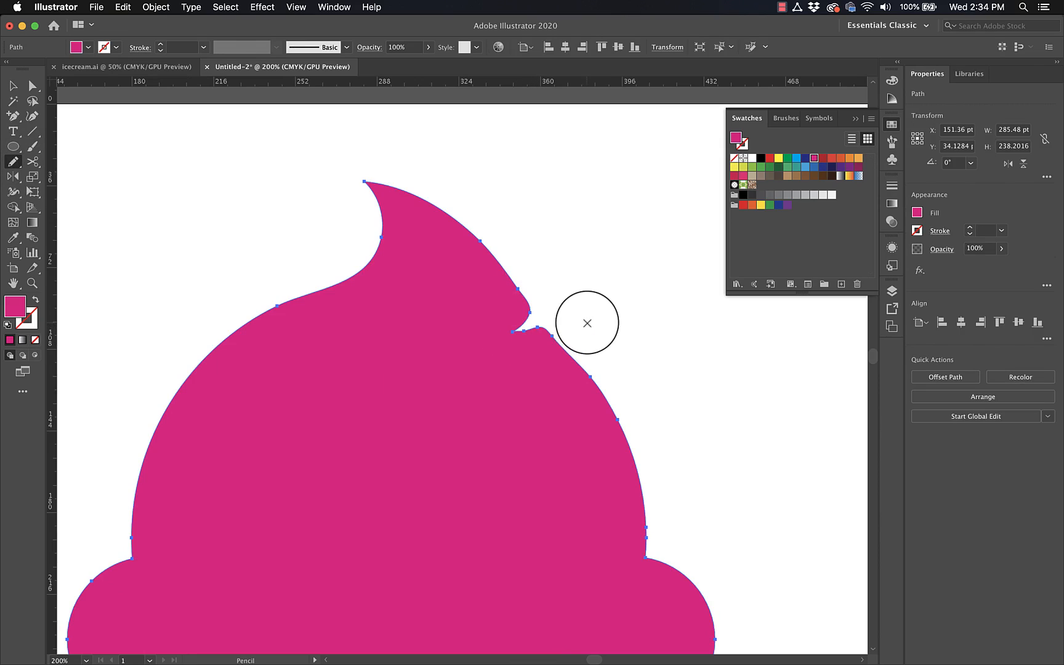
left_click(618, 327, "super")
key("super+minus")
key("super+minus")
key("super+minus")
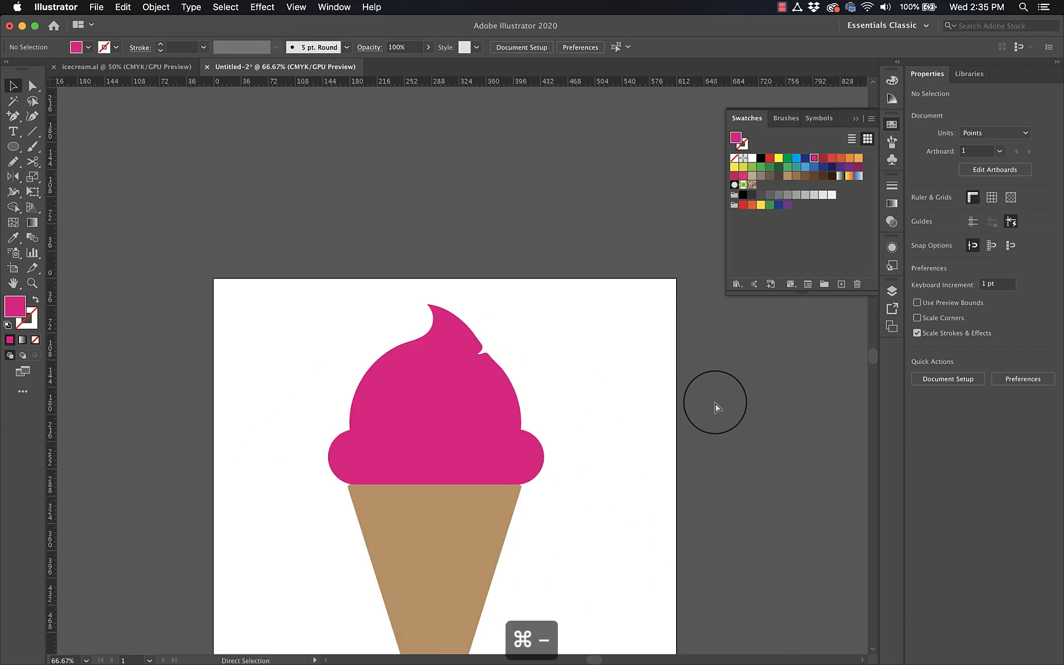
key("super+minus")
key("super+z")
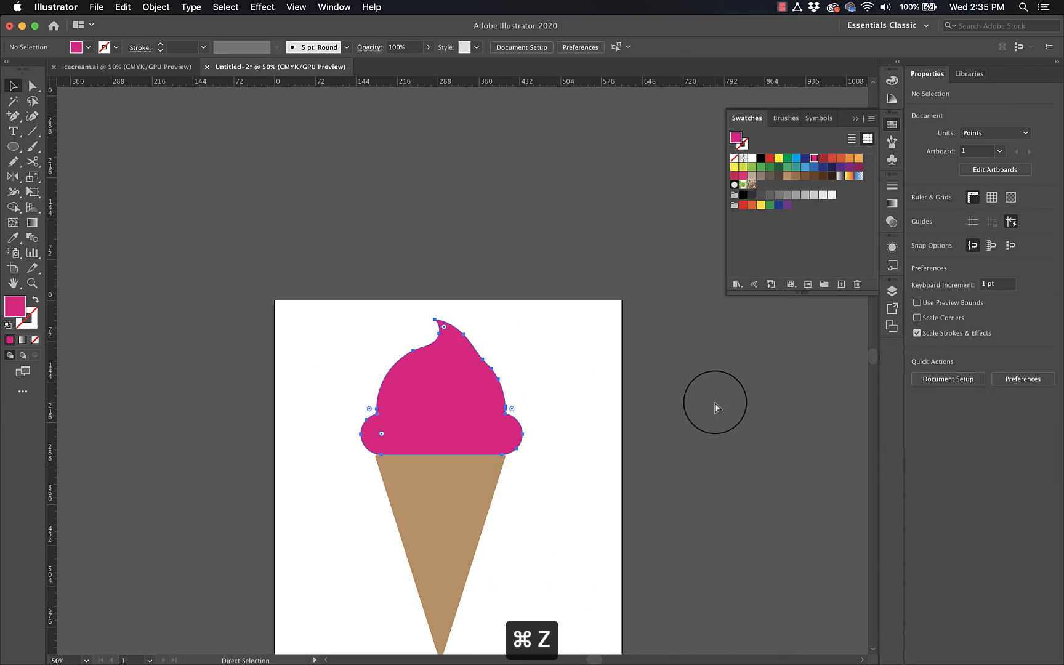
left_click(714, 408)
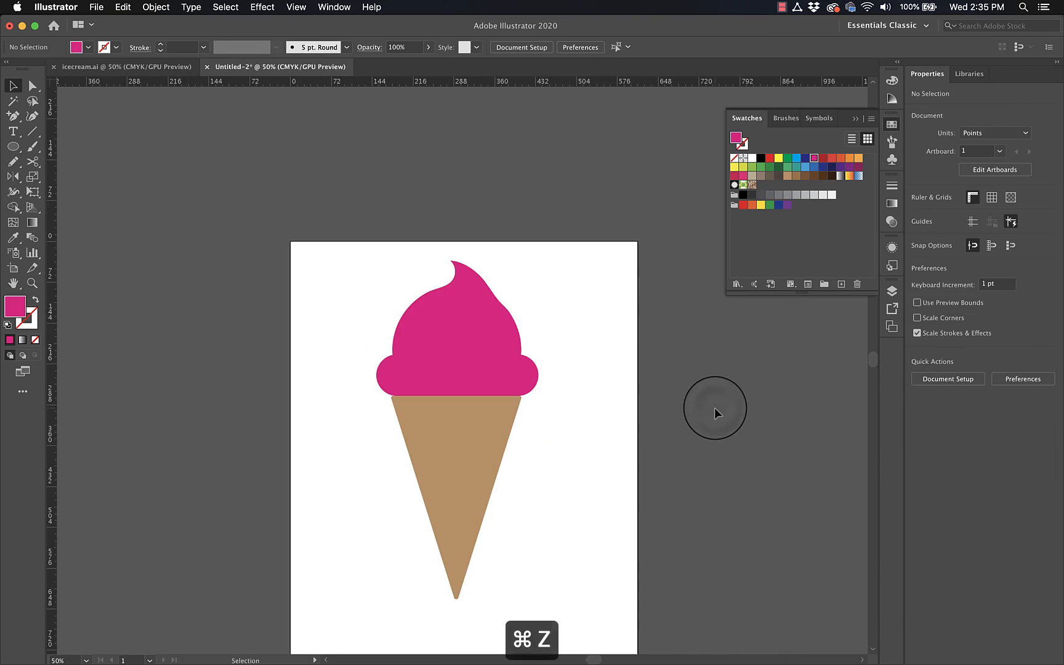
Draw a thin rounded rectangle as a rim along the cone's upper edge, slightly wider than the cone and in its light brown fill.
scroll(714, 408, "down", 1)
scroll(714, 407, "left", 1)
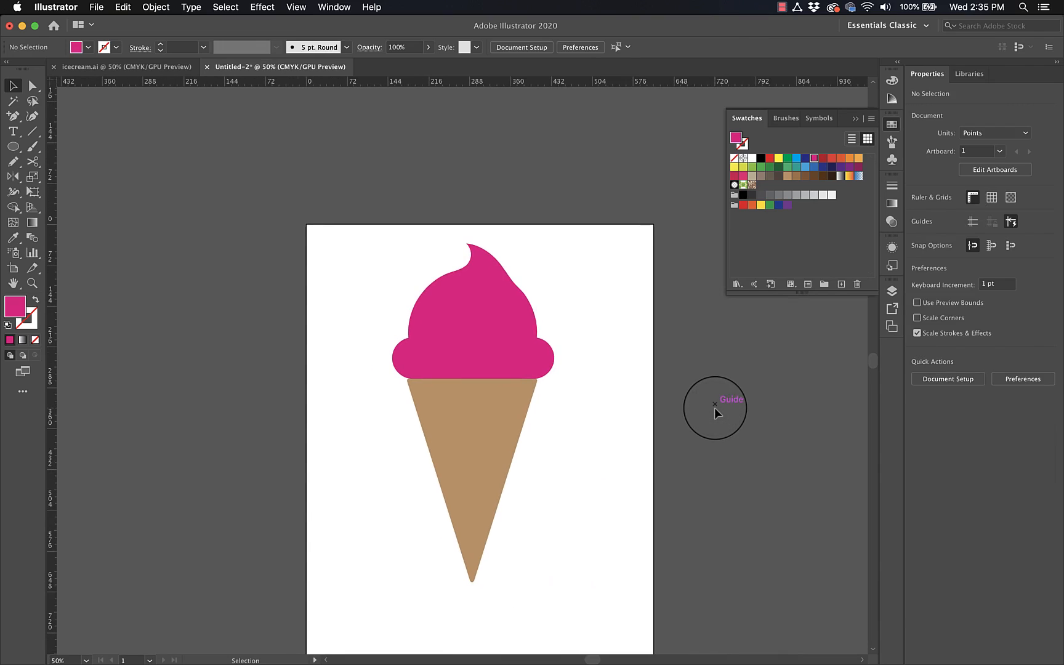
key("super+equal")
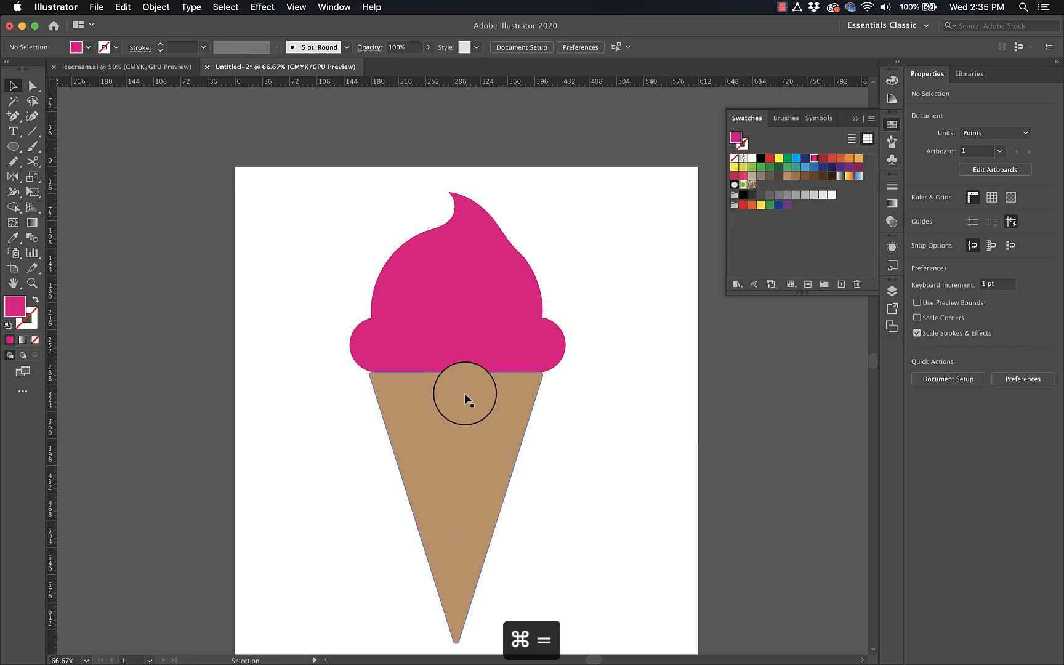
left_click(465, 399)
left_click(278, 397)
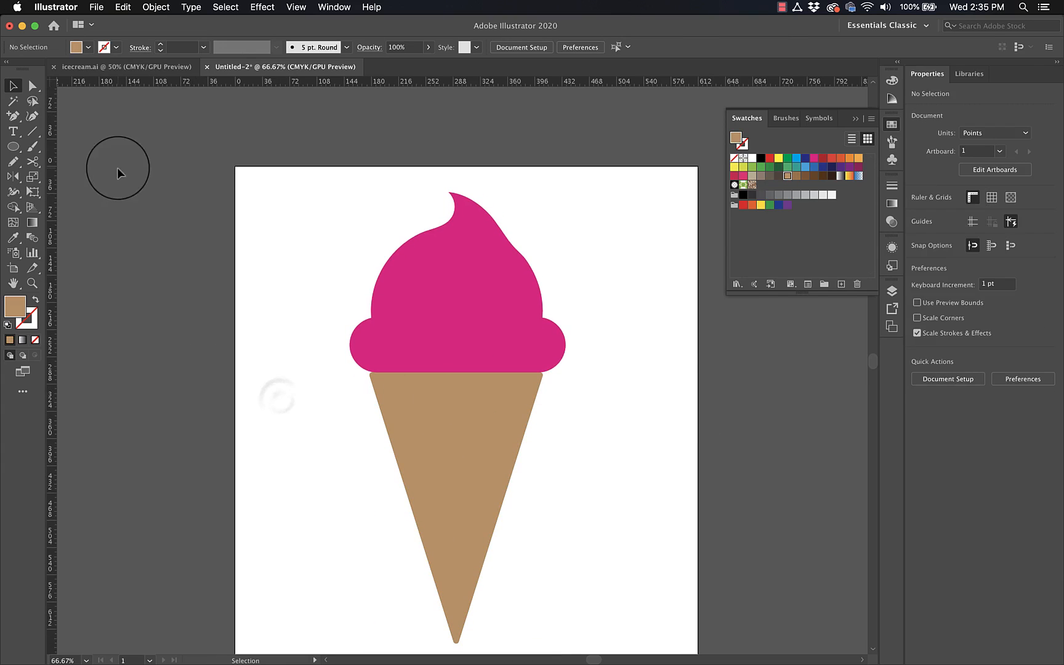
left_click_drag(13, 147, 57, 165)
left_click_drag(366, 372, 546, 379)
left_click(622, 454)
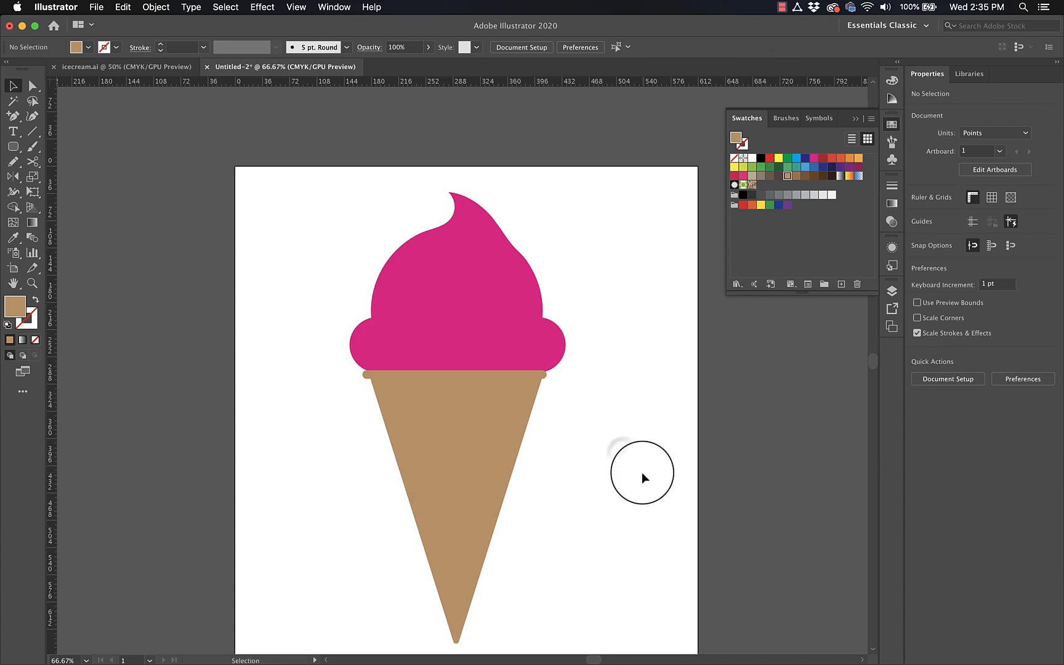
scroll(642, 472, "down", 2)
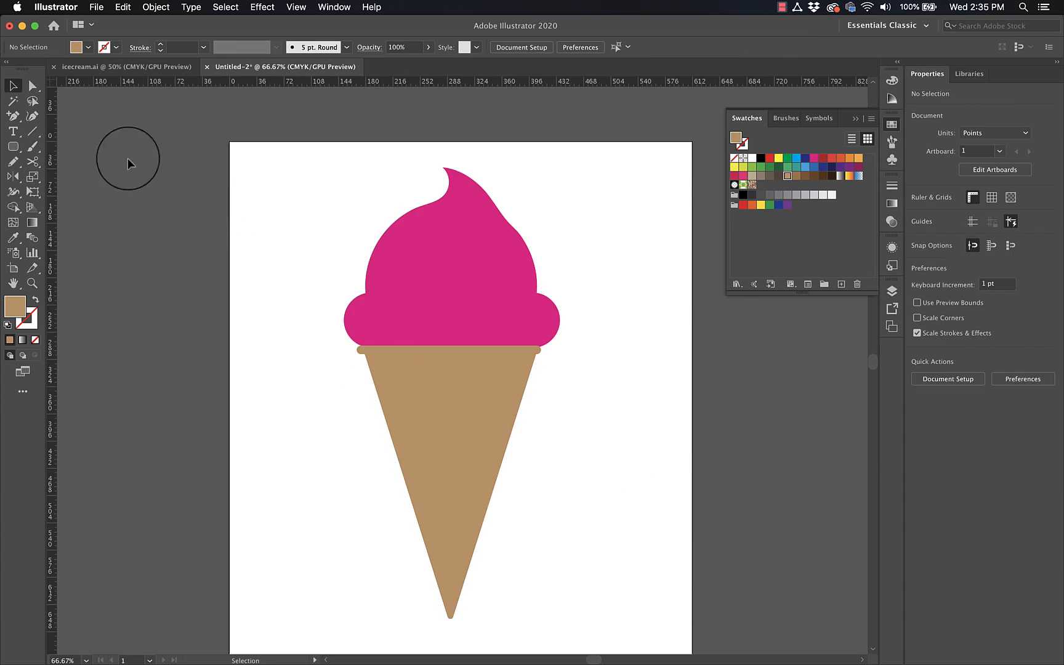
left_click_drag(387, 188, 593, 577)
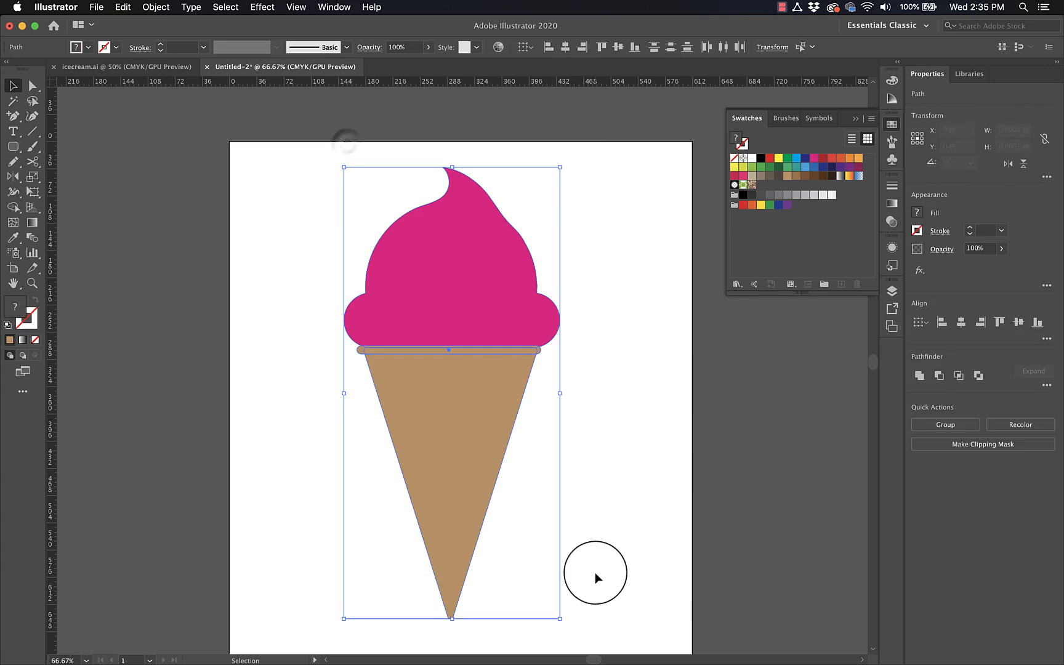
left_click(157, 356)
Draw a thin light brown rounded rectangle across the middle of the cone, about 136 by 9 pt, as a second band.
left_click(14, 148)
left_click_drag(17, 142, 72, 162)
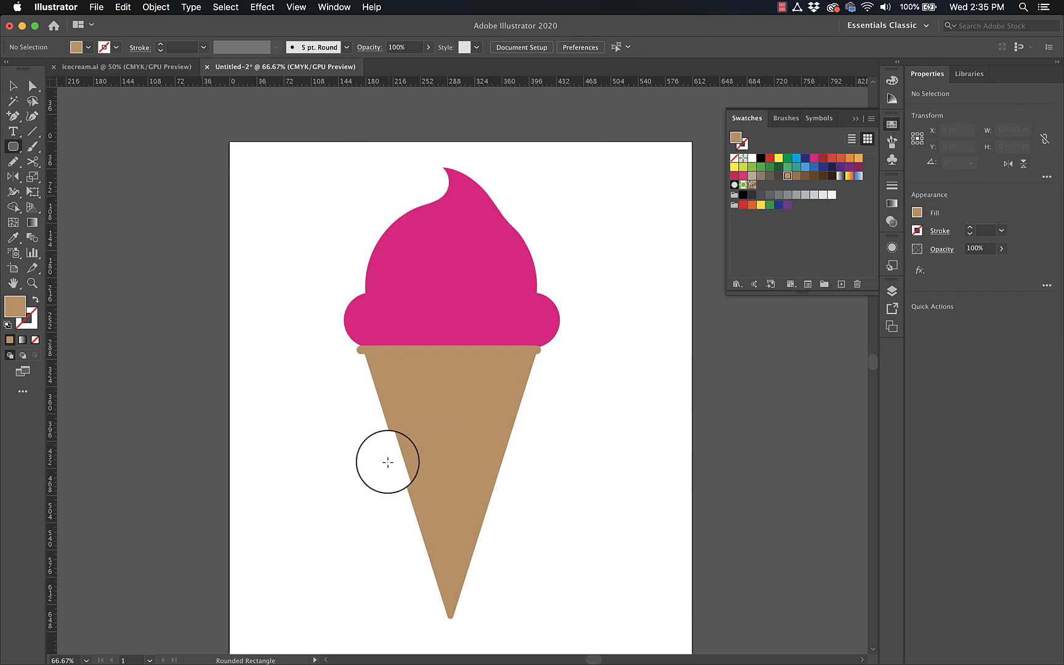
left_click_drag(400, 462, 504, 471)
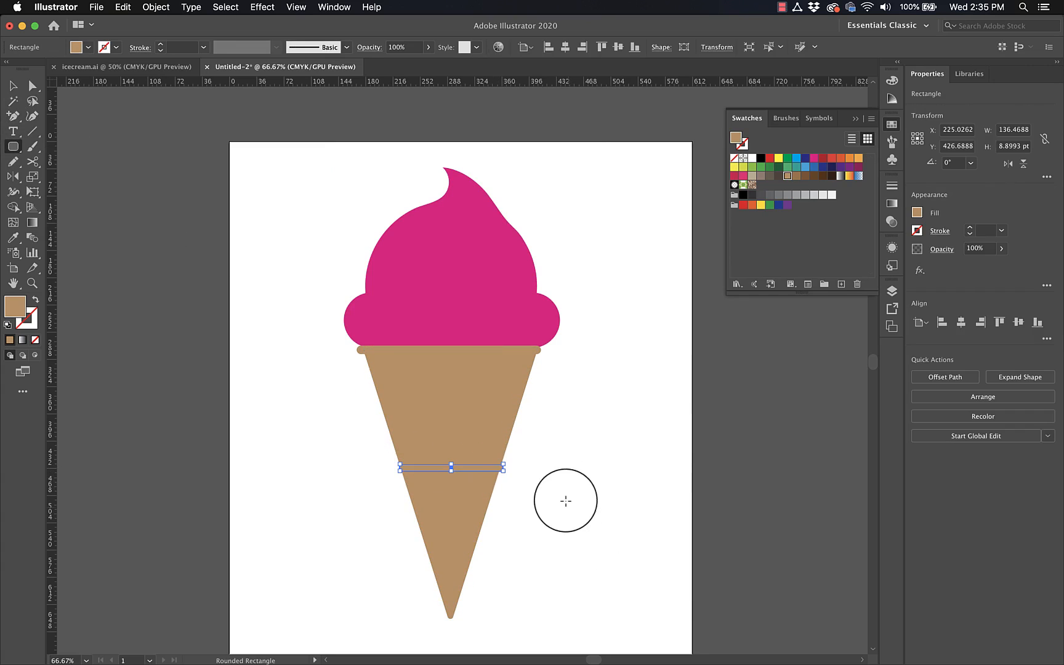
left_click(573, 437)
Align all parts of the ice cream on their horizontal centres.
left_click_drag(605, 229, 326, 592)
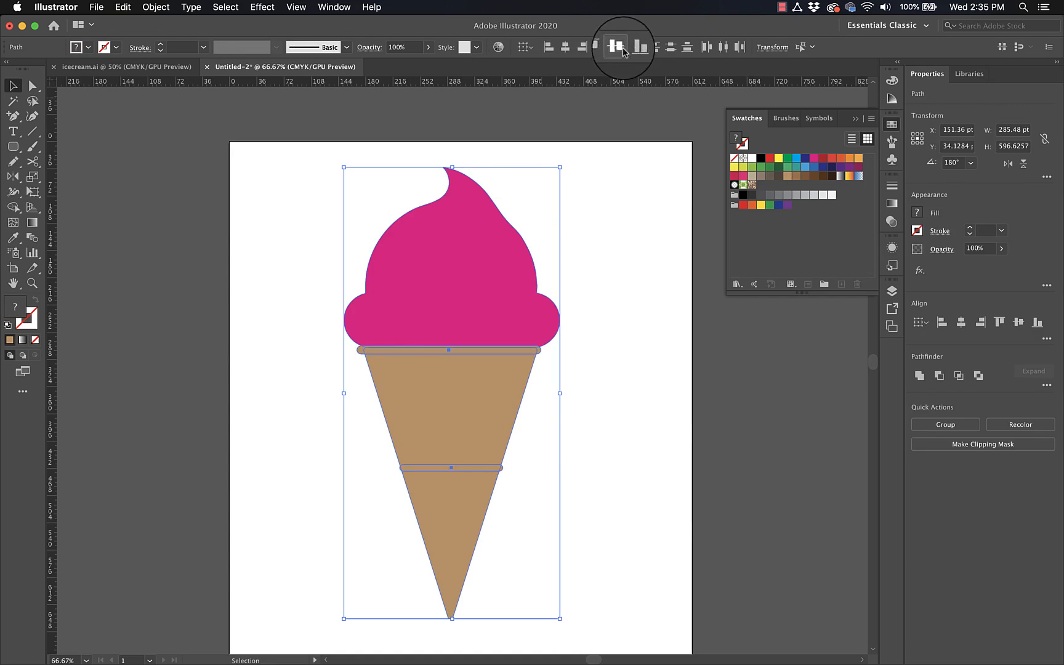
left_click(580, 46)
left_click(618, 290)
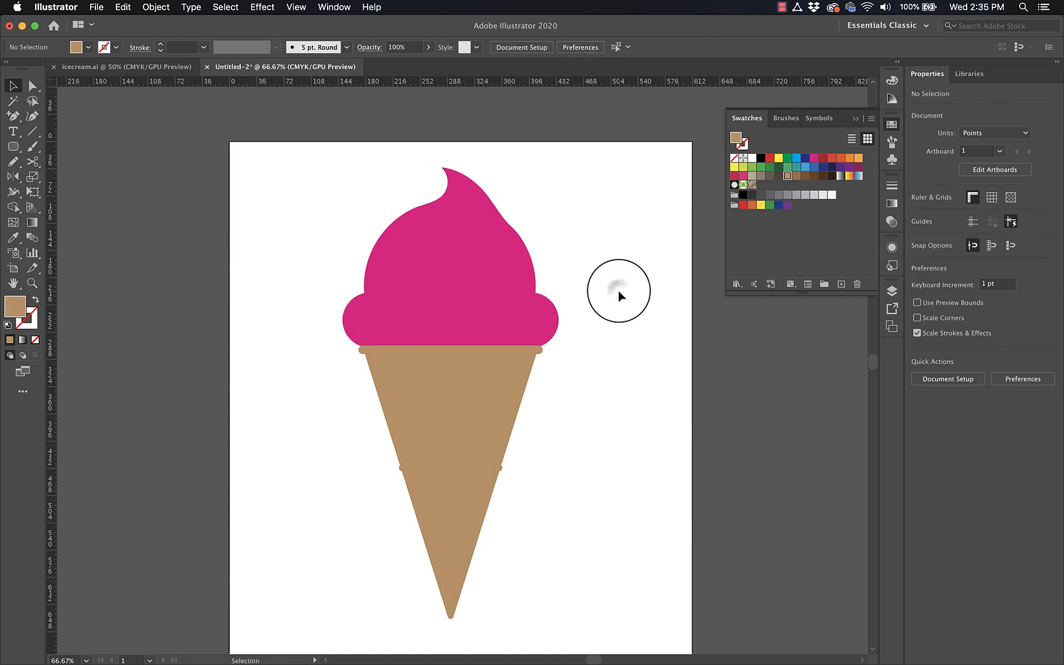
Fill the rim and the middle band of the cone with the slightly darker brown #B78858.
left_click(497, 470)
left_click(537, 350, "shift")
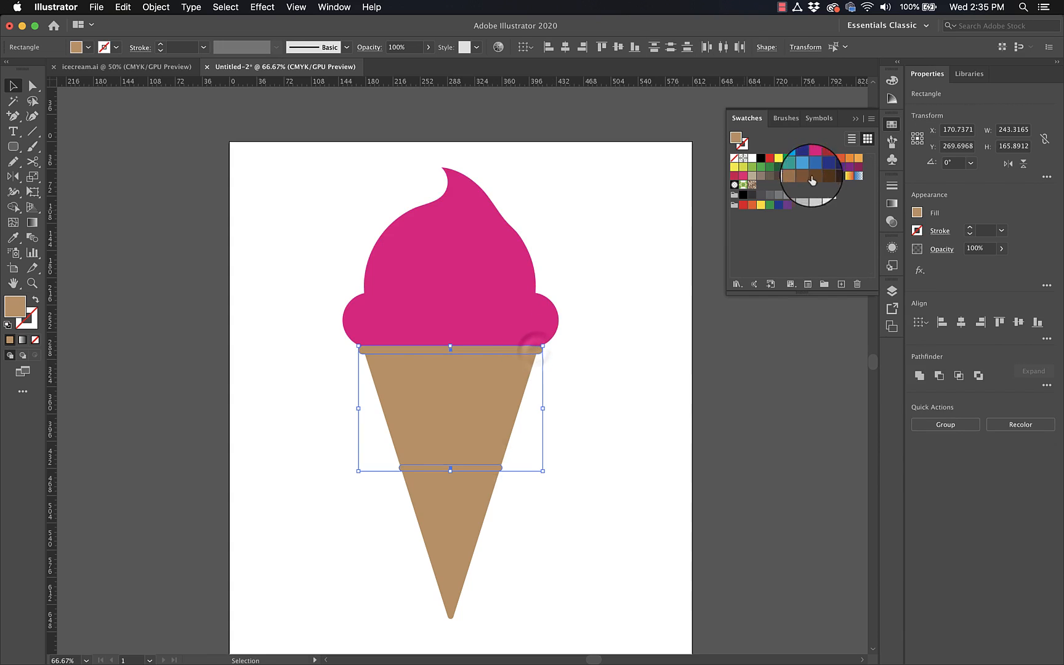
double_click(736, 142)
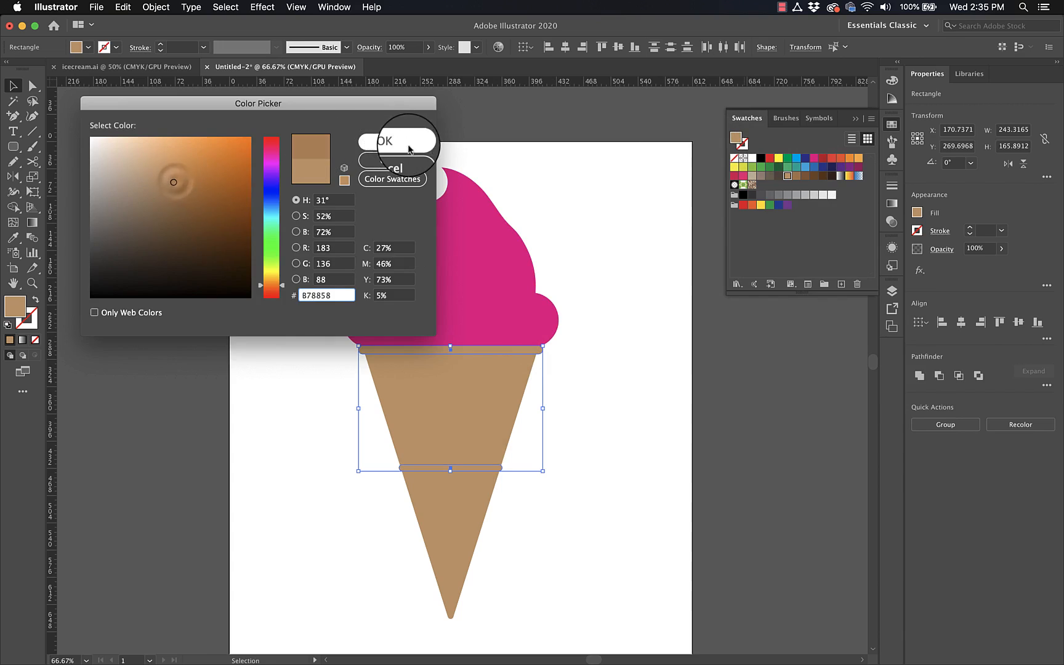
left_click(388, 142)
left_click(645, 254)
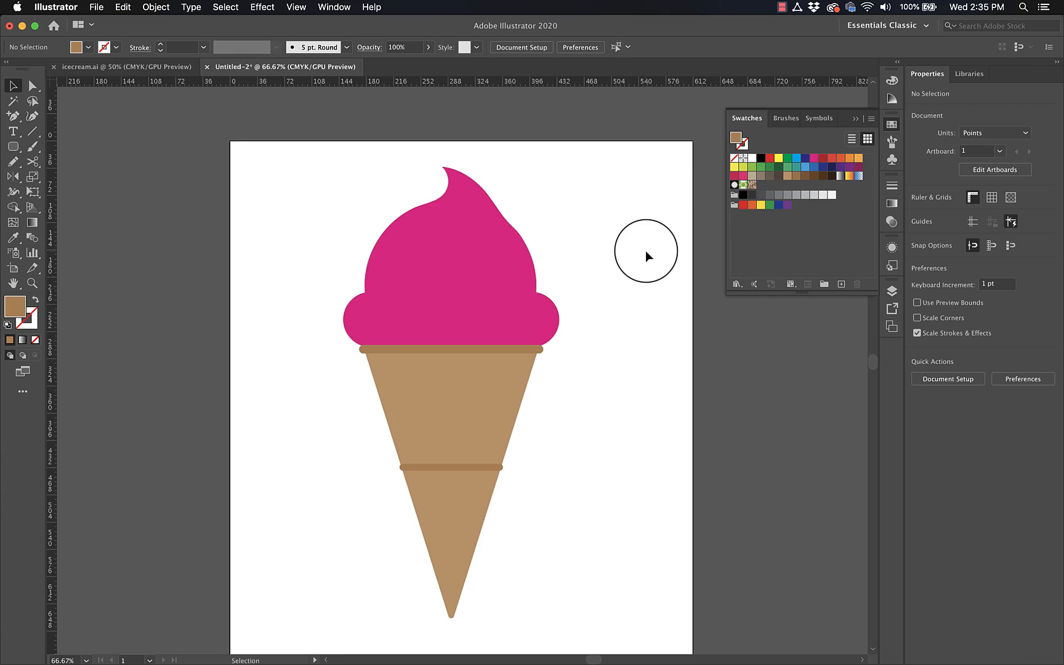
Draw a narrow rounded rectangle in the scoop's magenta as a first drip over the cone's left half, about 12 by 77 pt.
left_click(471, 277)
left_click(627, 282)
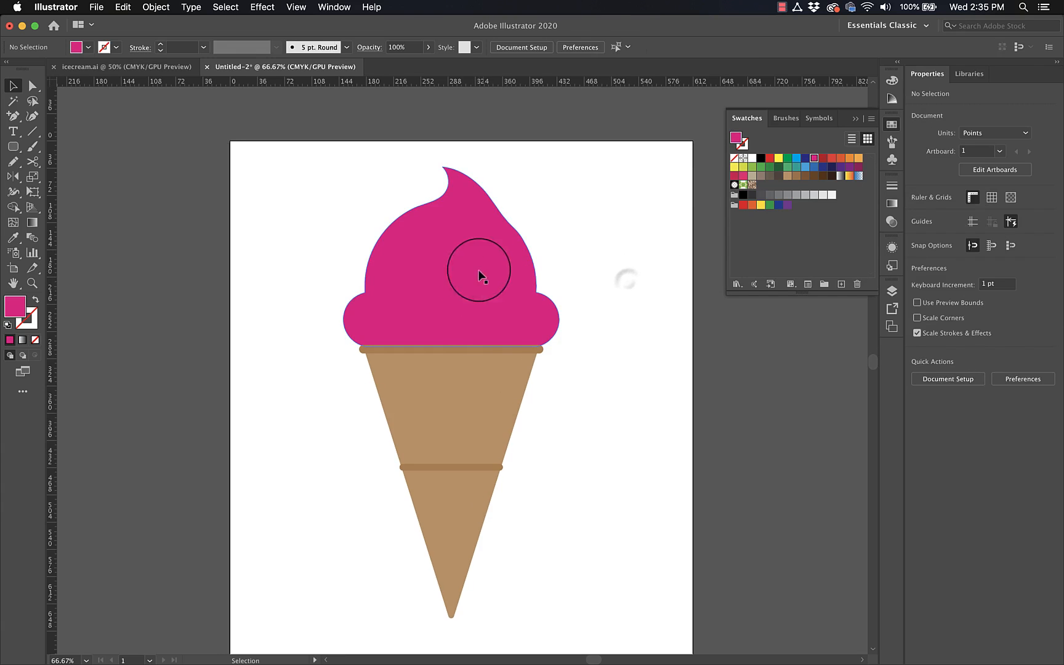
key("super+equal")
key("super+equal")
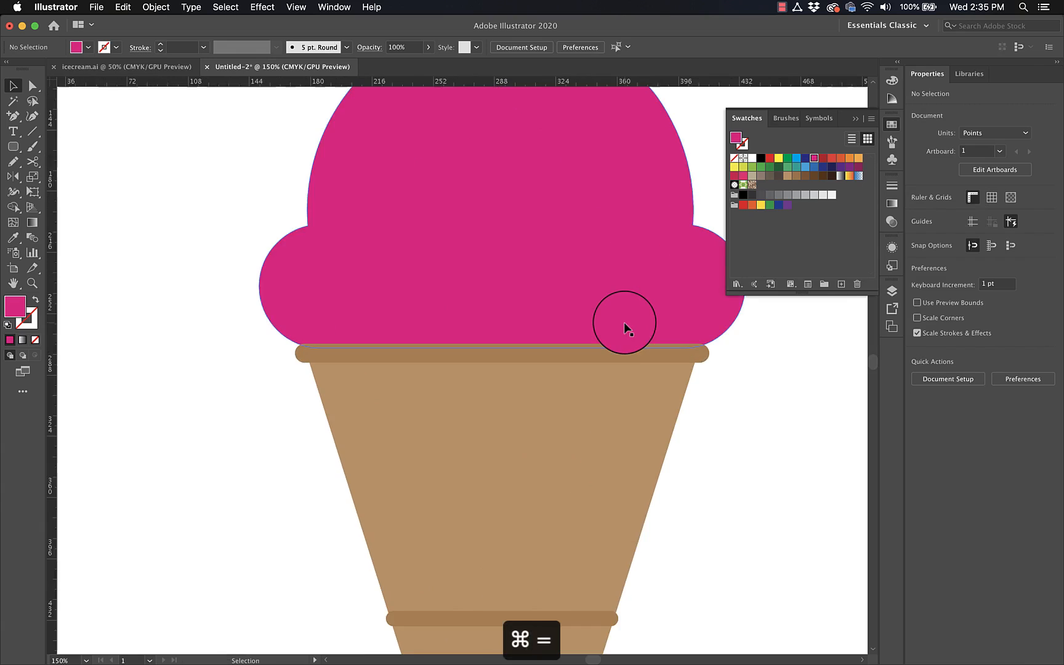
scroll(623, 322, "right", 2)
left_click(14, 148)
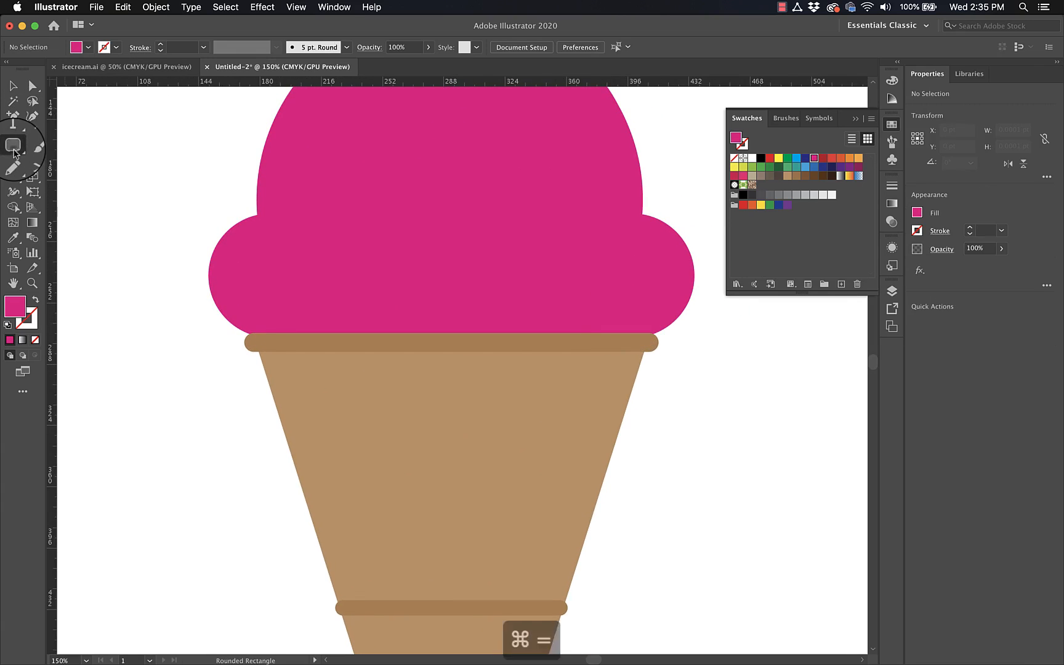
left_click_drag(13, 152, 66, 161)
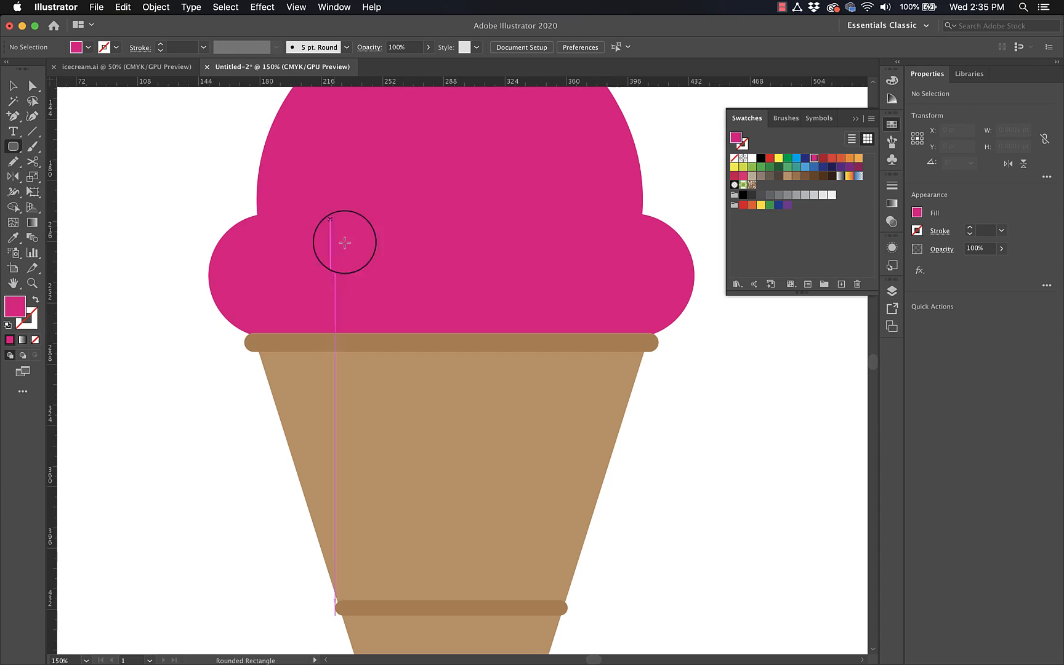
left_click_drag(344, 279, 410, 440)
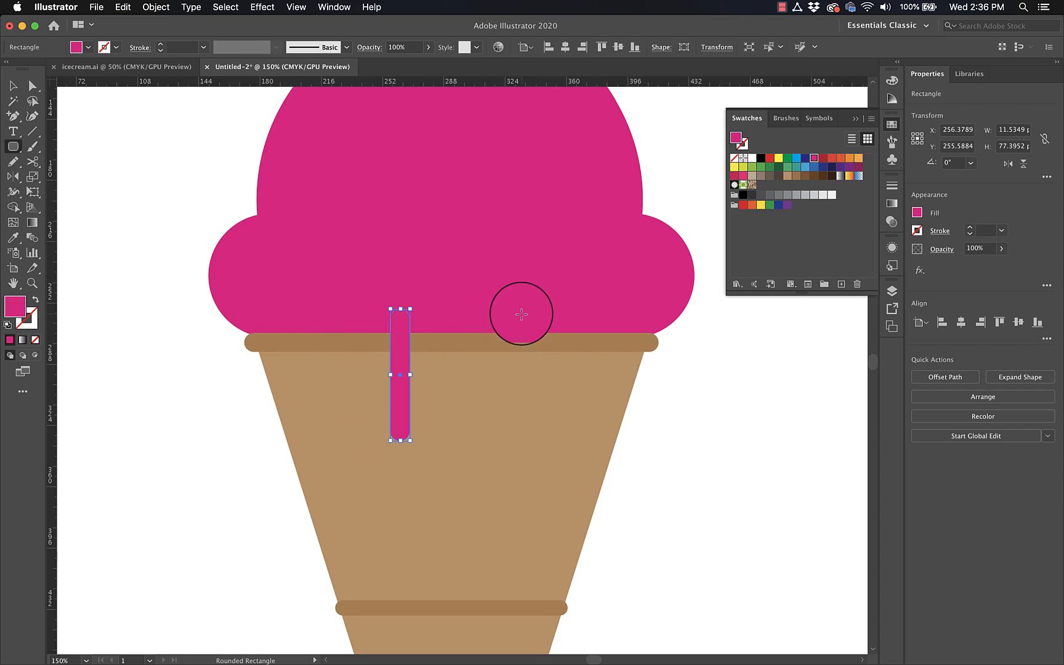
Draw three more magenta drips: one about 9 by 47 pt, a smaller one about 6 by 32 pt near the rim's right end, and a long central one.
left_click_drag(521, 314, 538, 392)
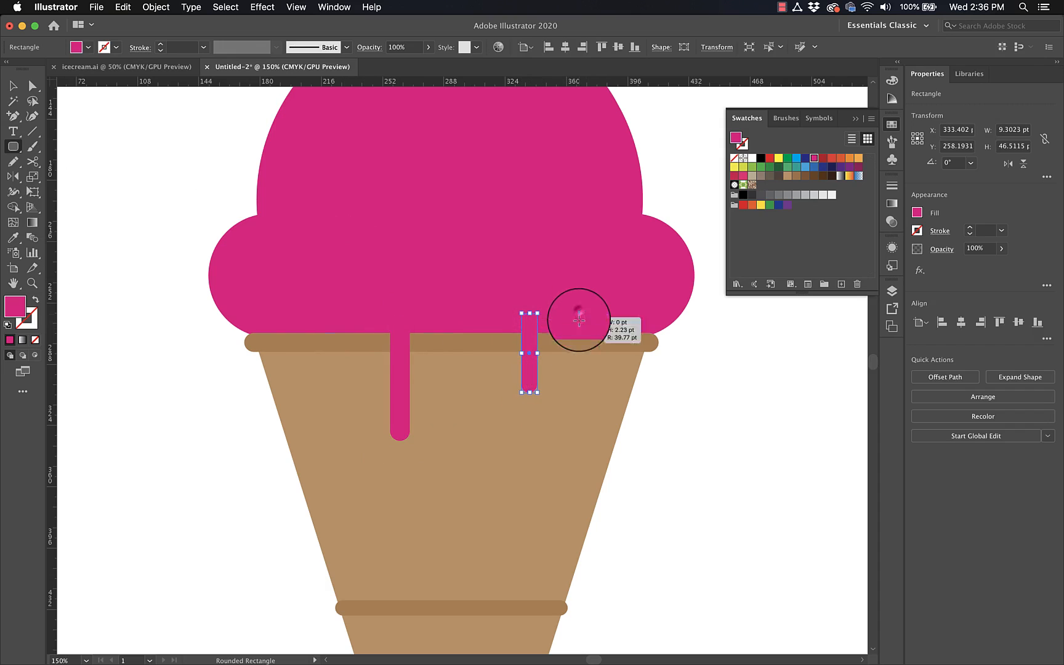
left_click_drag(578, 319, 590, 369)
mouse_move(445, 303)
left_mouse_down()
mouse_move(456, 443)
mouse_move(474, 508)
left_mouse_up()
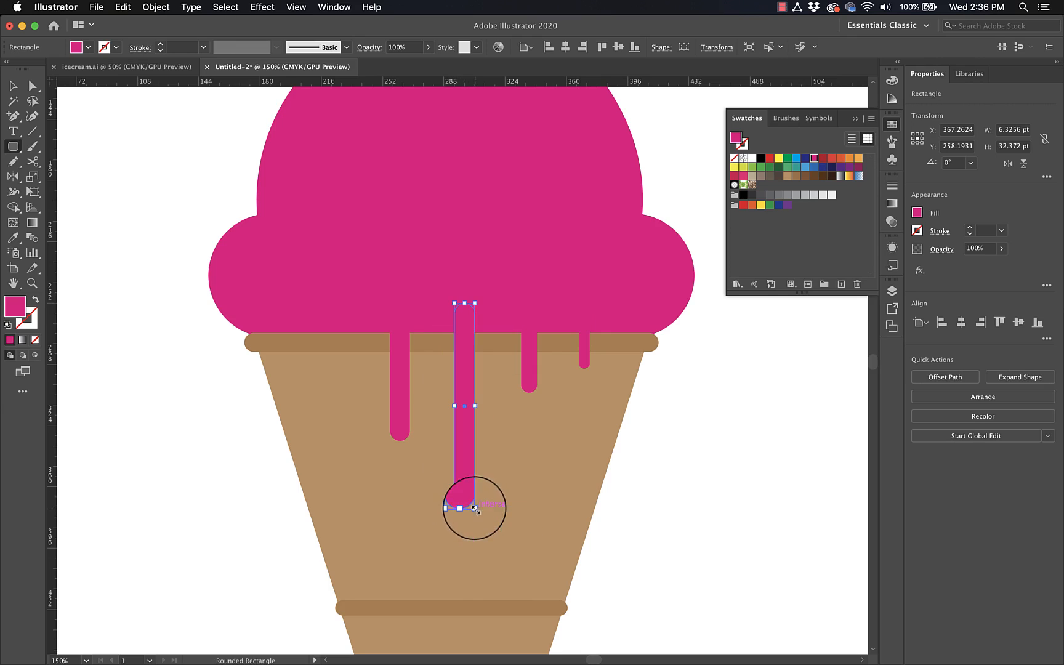
left_click(662, 520, "super")
key("super+minus")
key("super+minus")
key("super+minus")
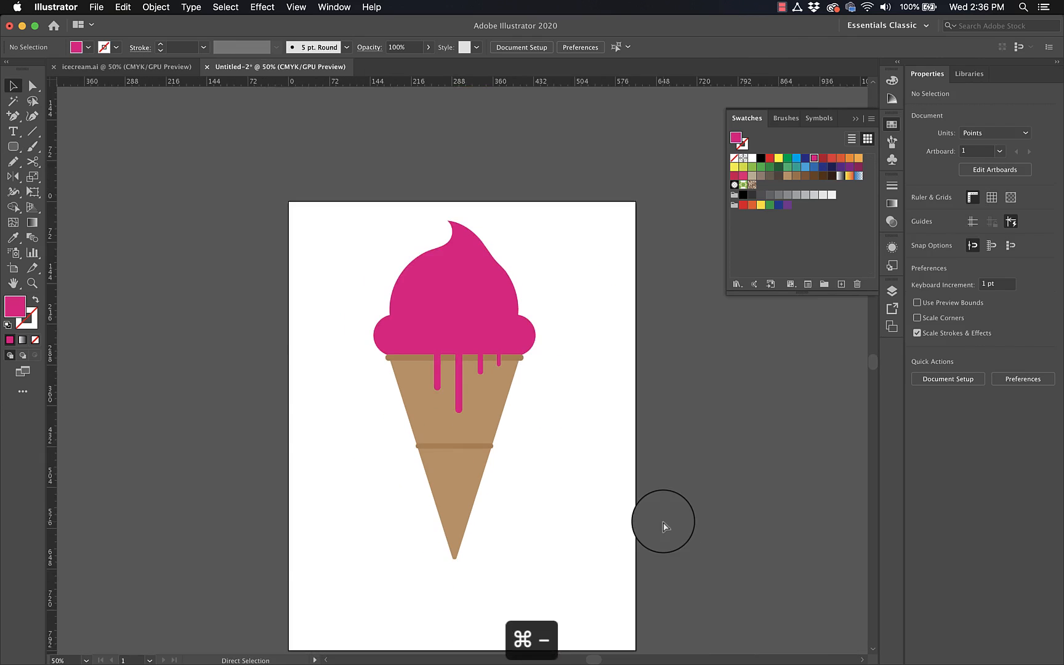
key("super+equal")
key("super+equal")
key("super+equal")
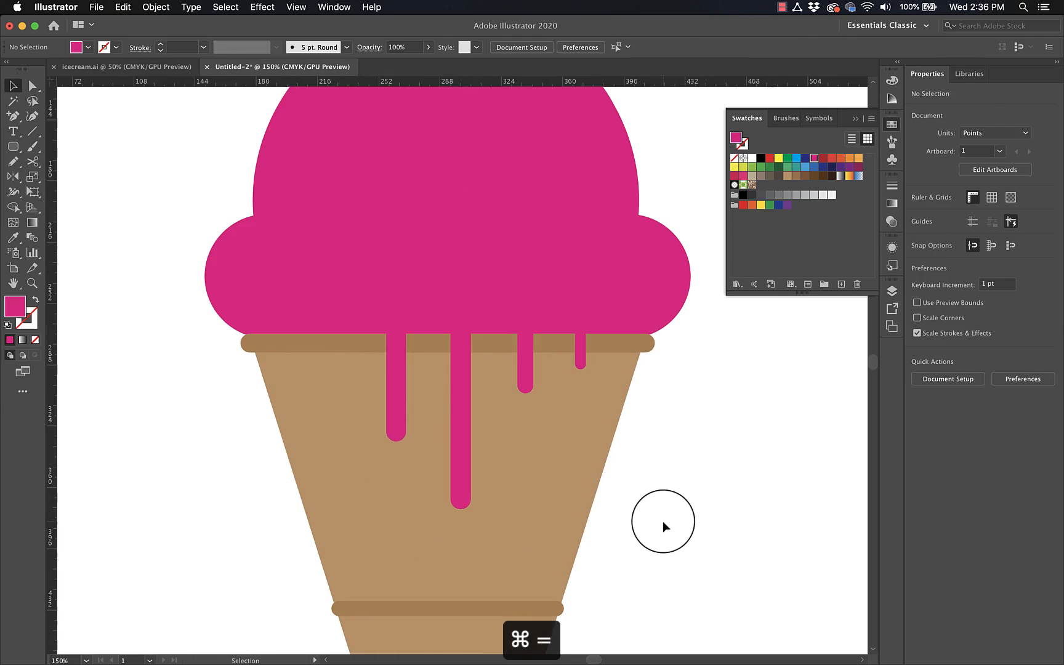
Reshape the sides of the leftmost drip with the Pencil tool so it narrows in the middle and ends in a rounded drop.
left_click(390, 380)
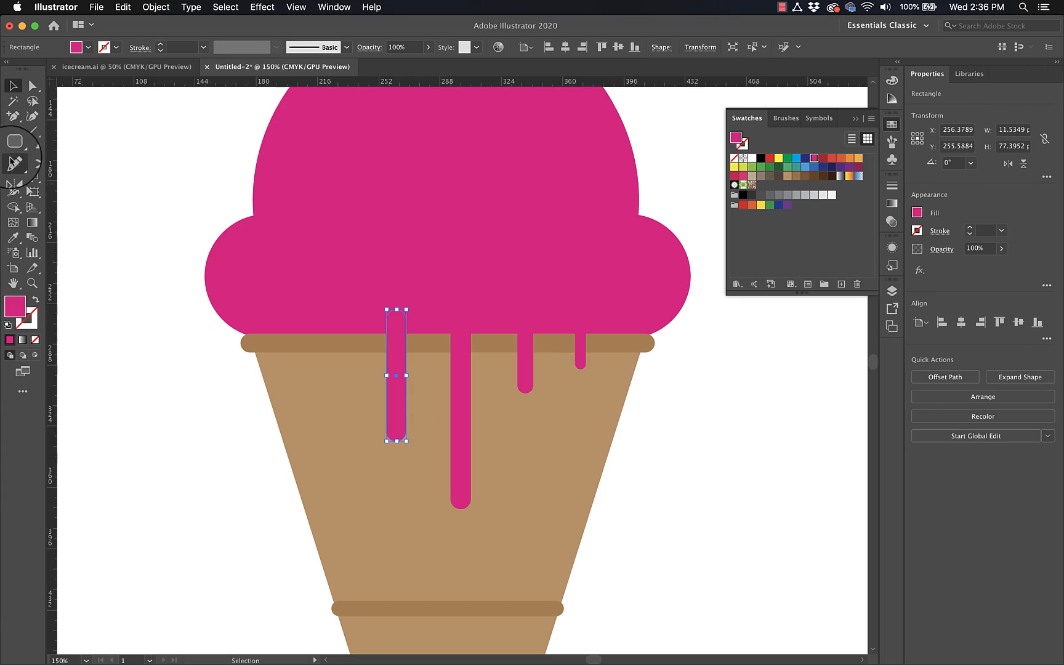
left_click(13, 163)
mouse_move(395, 333)
left_mouse_down()
mouse_move(399, 392)
mouse_move(386, 420)
left_mouse_up()
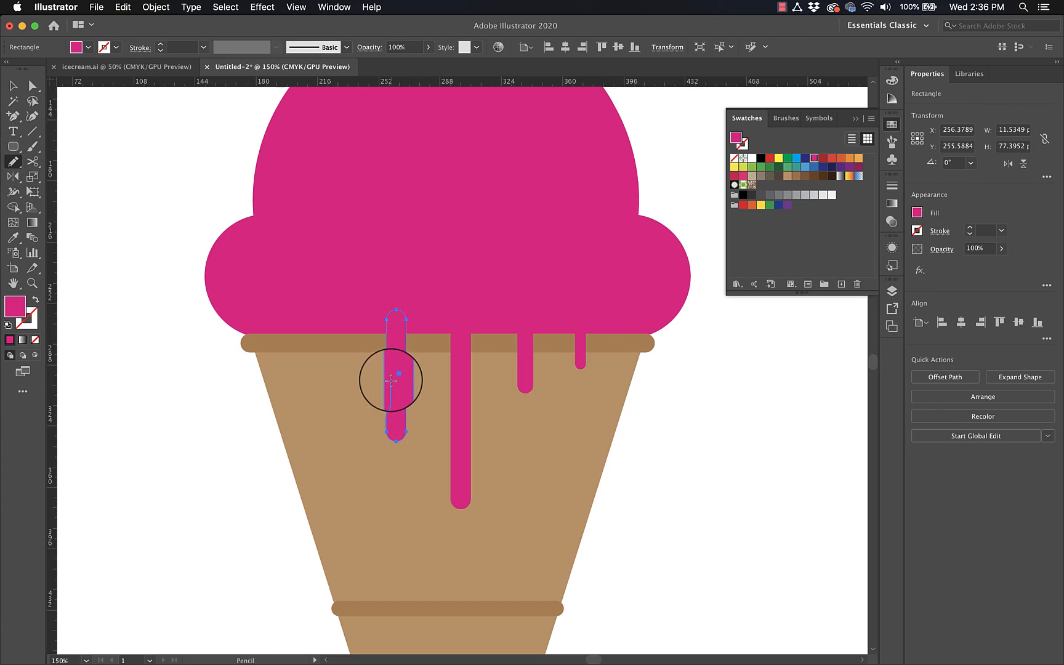
left_click_drag(386, 333, 385, 344)
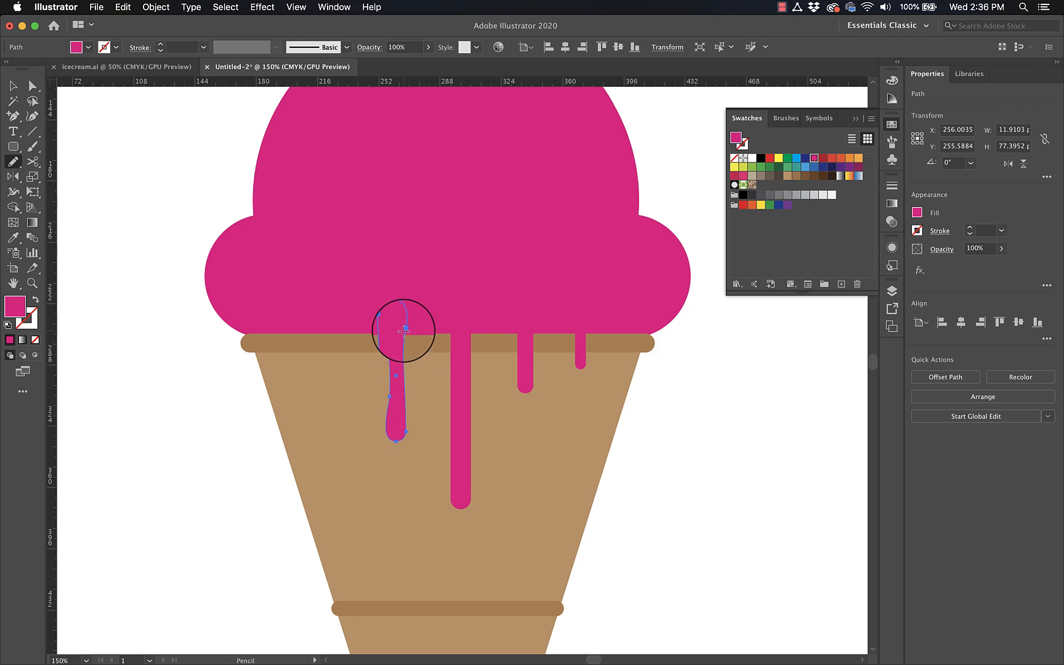
key("v")
left_click(702, 478)
scroll(701, 473, "down", 1)
scroll(700, 473, "left", 1)
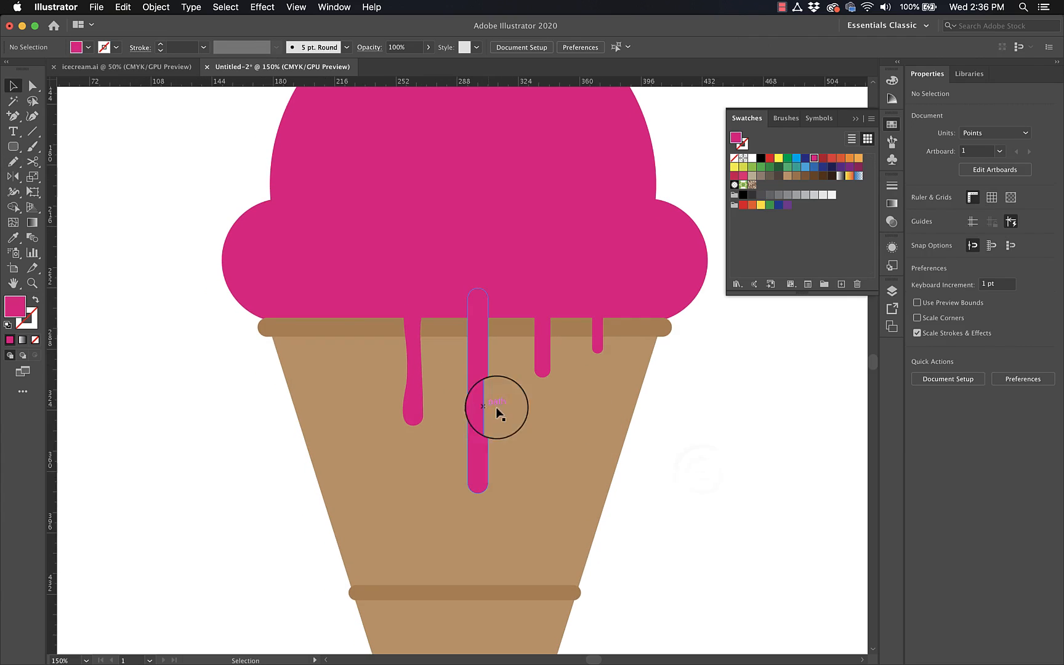
scroll(637, 516, "right", 5)
scroll(637, 516, "up", 1)
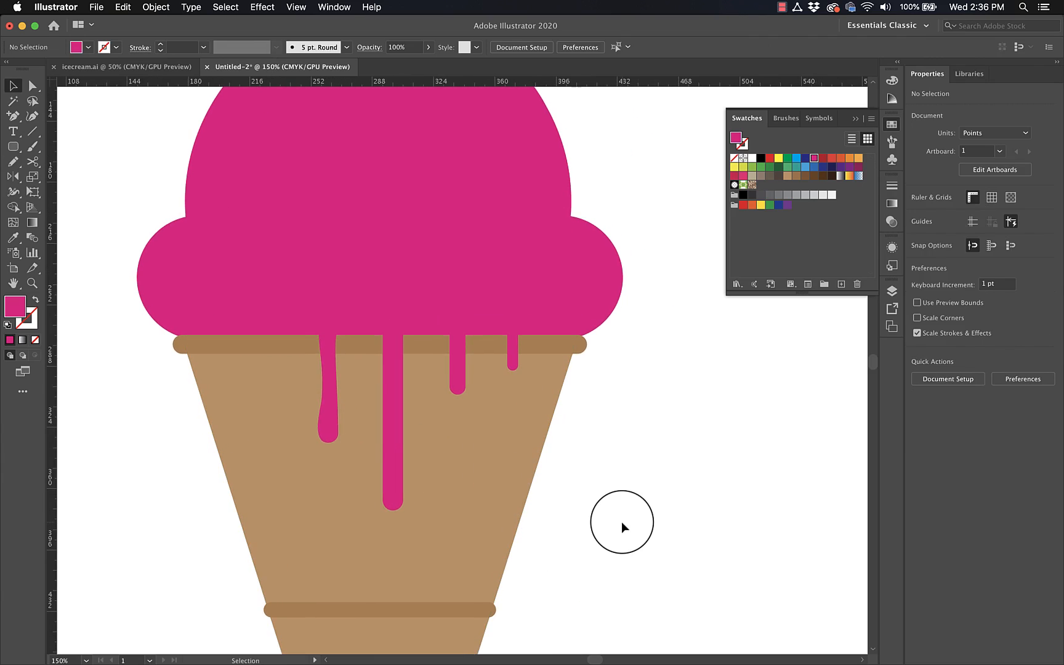
scroll(622, 524, "up", 1)
scroll(622, 524, "left", 1)
key("super+minus")
key("super+minus")
key("super+equal")
key("super+equal")
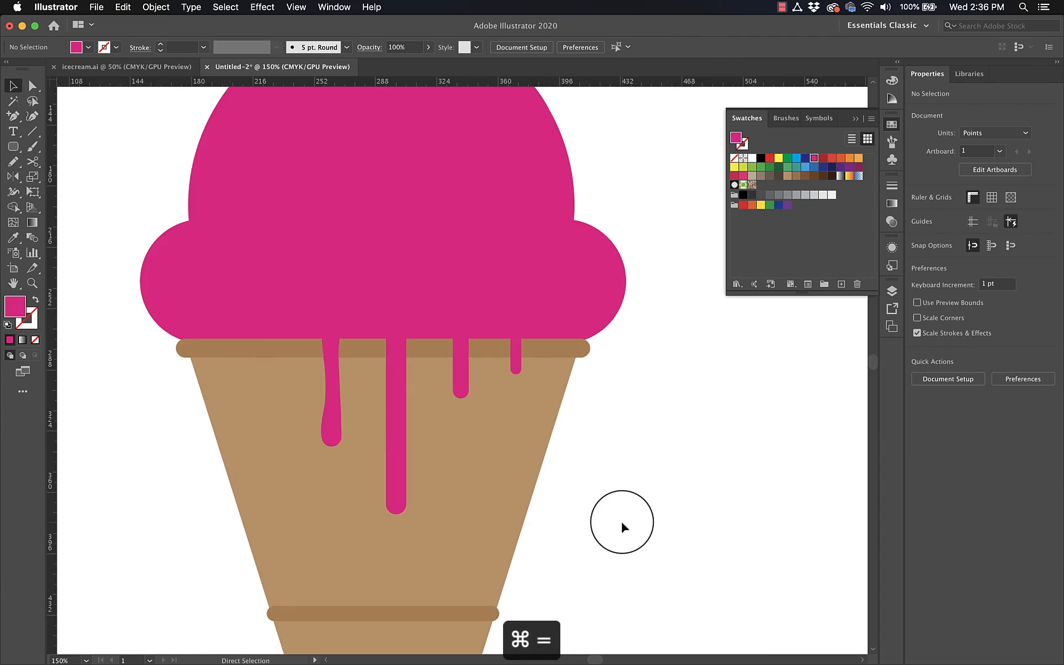
Try merging the leftmost drip into the scoop with the Shape Builder tool, with the scoop and all four drips selected, and undo it.
left_click(330, 396)
left_click(396, 411, "shift")
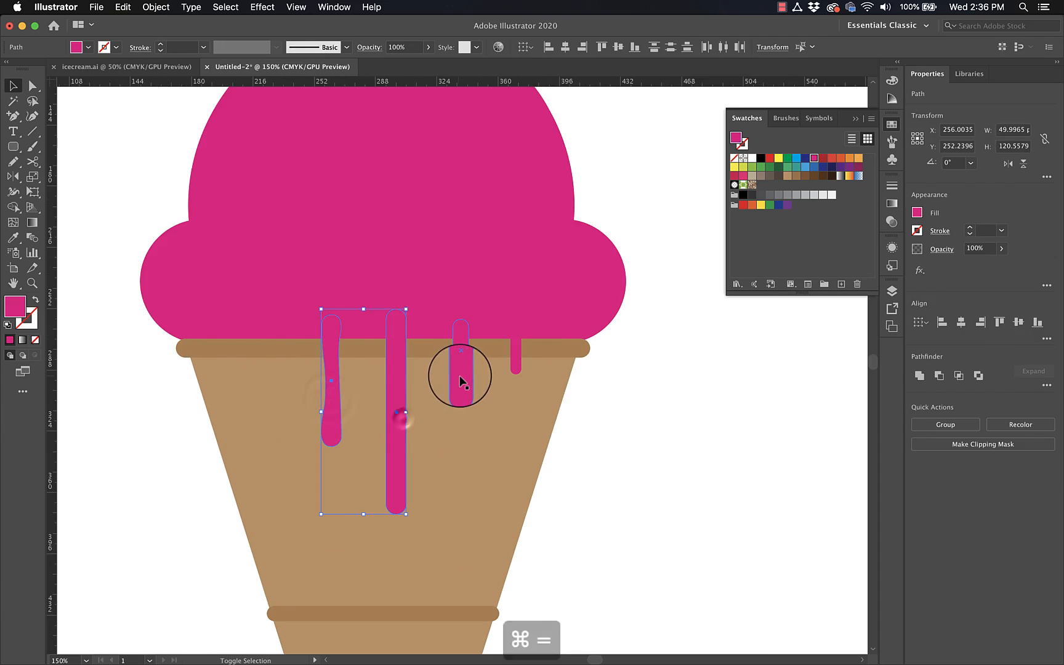
left_click(461, 374, "shift")
left_click(527, 358, "shift")
left_click(459, 234, "shift")
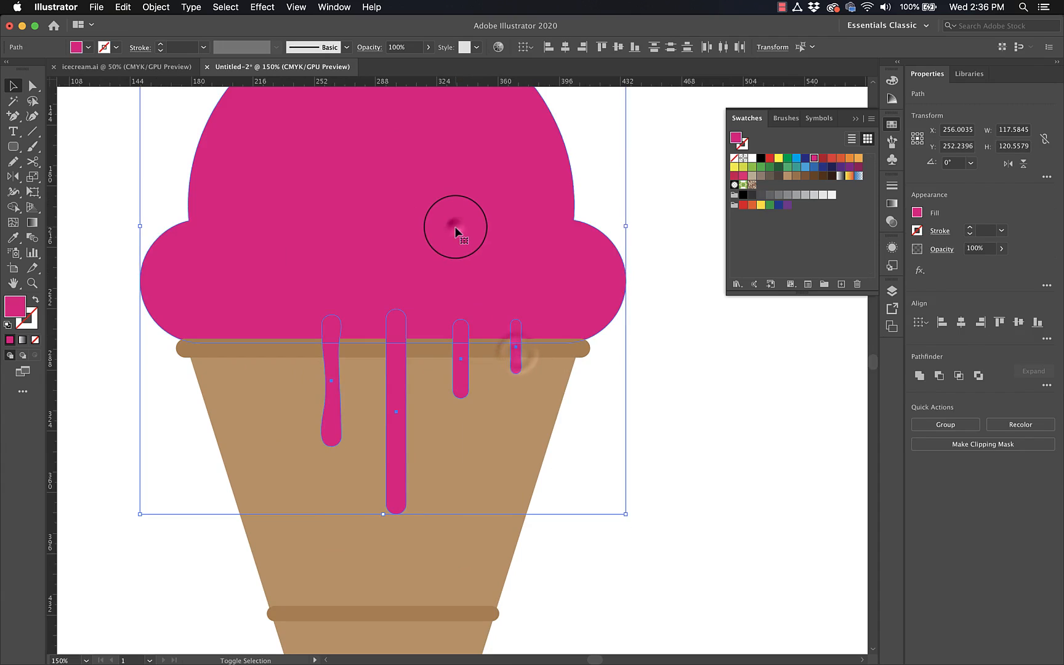
scroll(456, 231, "up", 3)
scroll(455, 231, "left", 1)
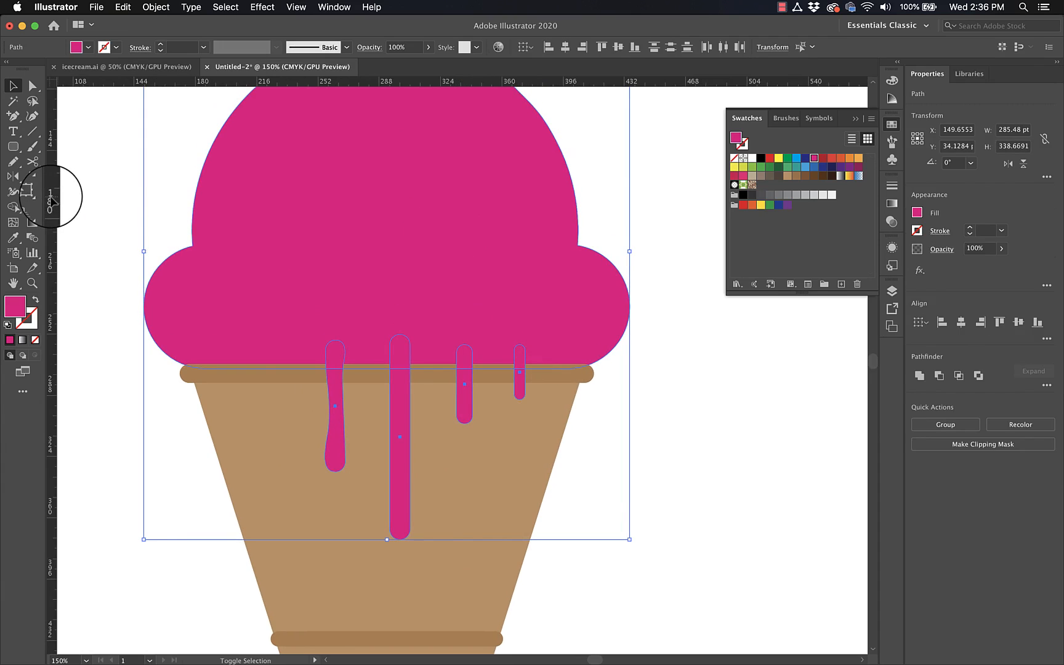
left_click(13, 206)
mouse_move(331, 301)
left_mouse_down()
mouse_move(324, 370)
mouse_move(337, 406)
left_mouse_up()
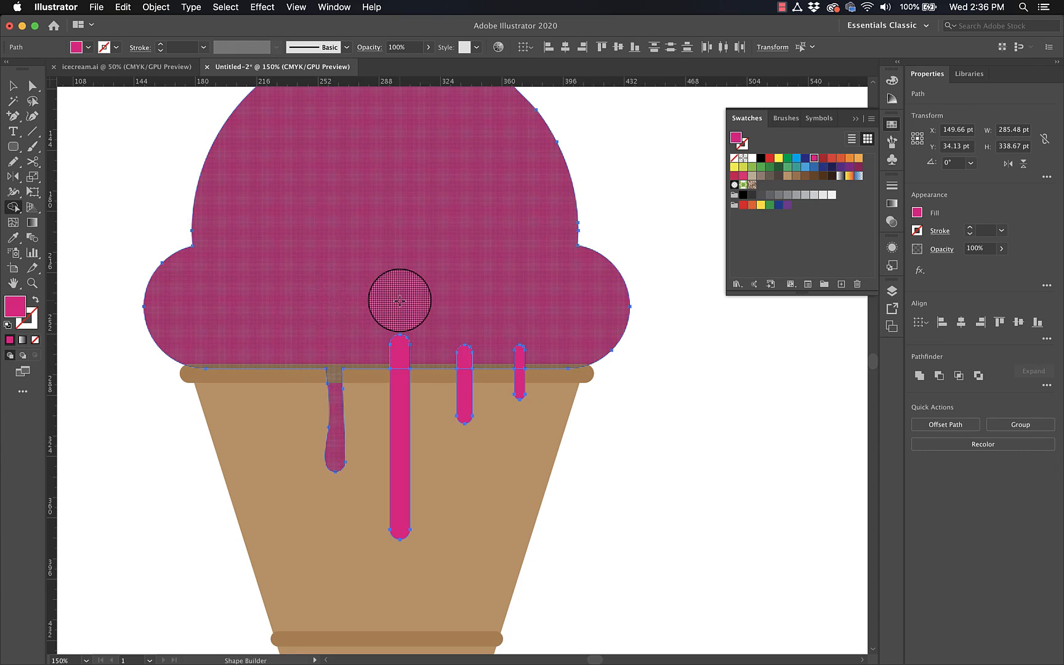
key("super+z")
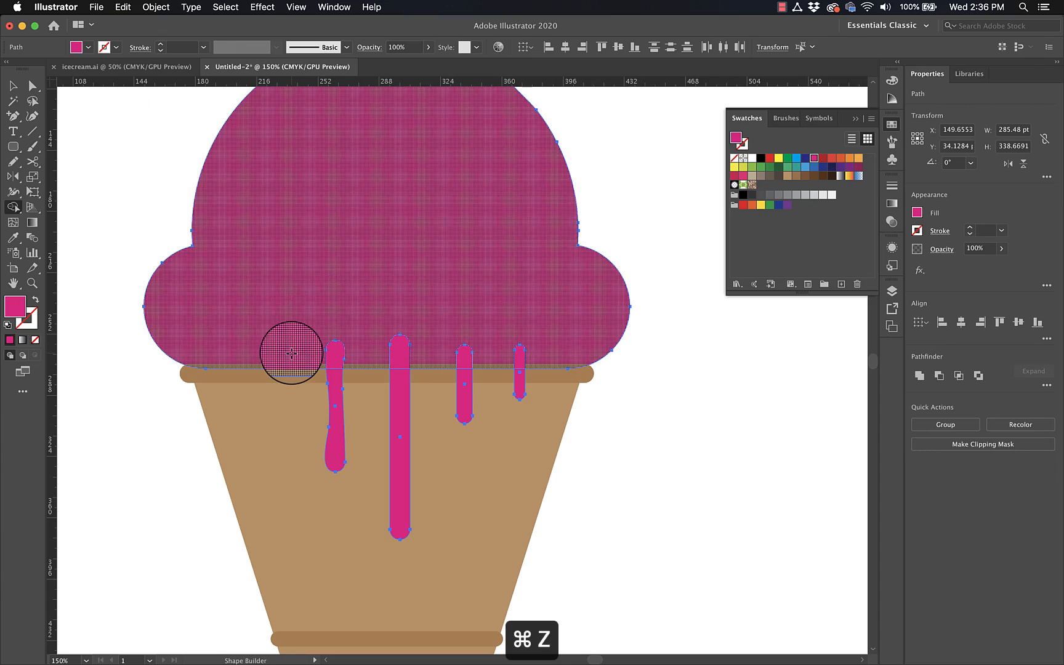
mouse_move(345, 315)
left_mouse_down()
mouse_move(325, 361)
mouse_move(331, 397)
left_mouse_up()
key("super+z")
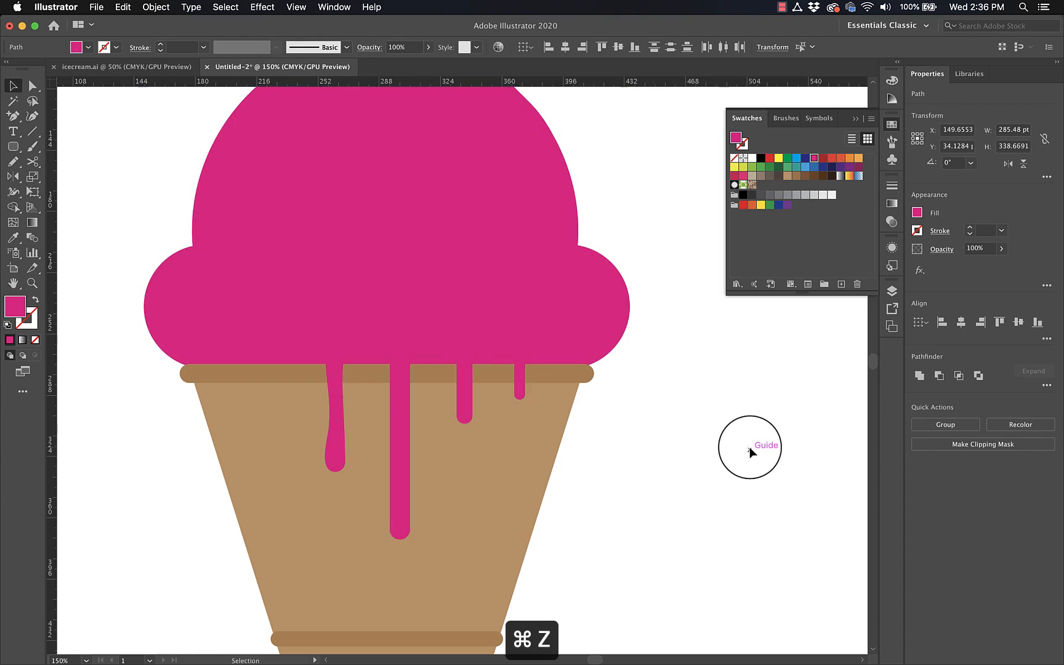
left_click(750, 452)
Reselect the scoop and all four drips, try the Shape Builder tool again on the leftmost drip's overlap, and undo the merge.
left_click(580, 375)
left_click(477, 330)
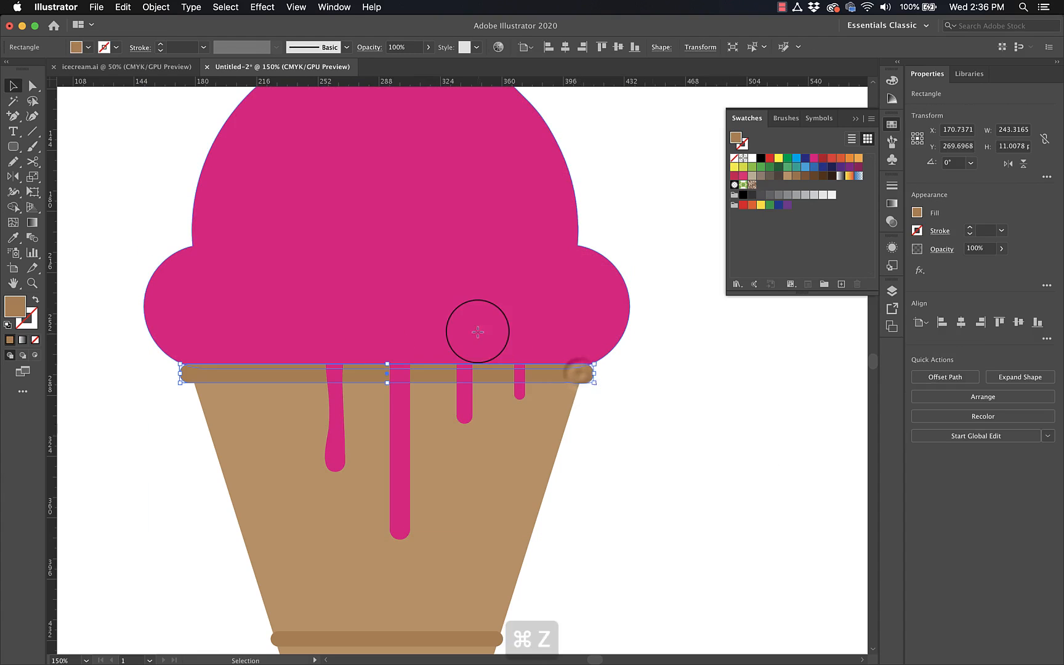
left_click(320, 436, "shift")
left_click(399, 449, "shift")
left_click(465, 403, "shift")
left_click(511, 394, "shift")
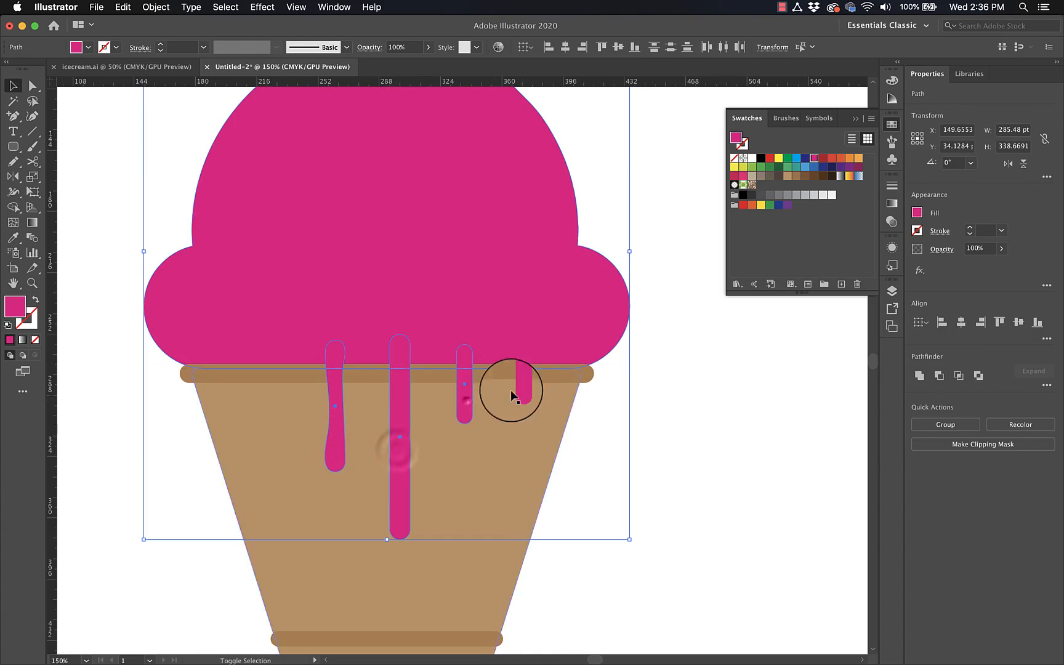
left_click(521, 388, "shift")
key("shift+m")
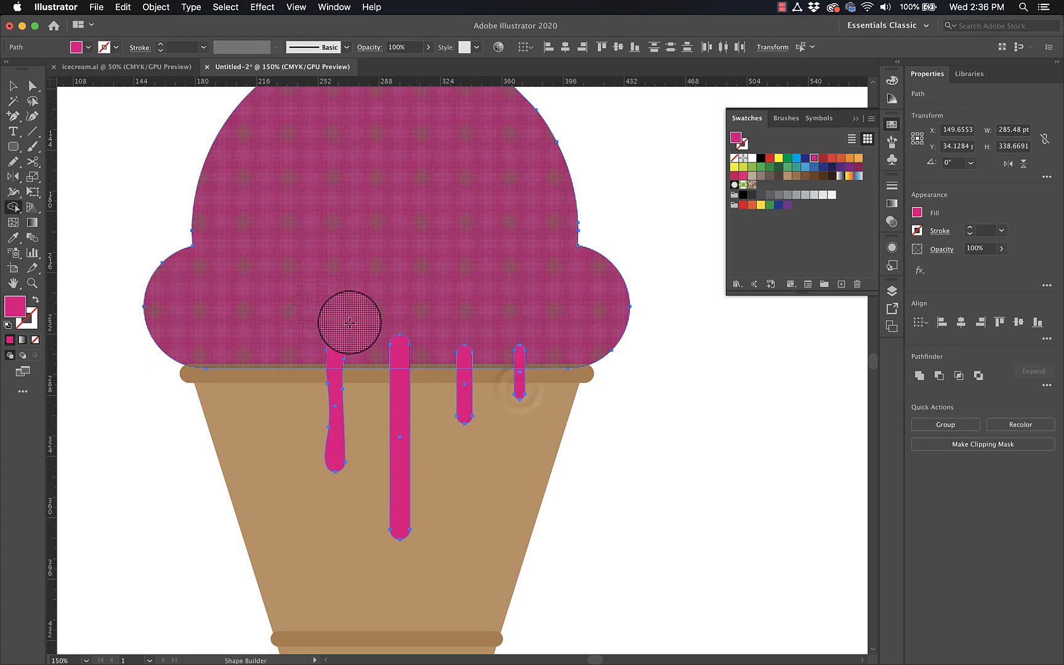
left_click(335, 320)
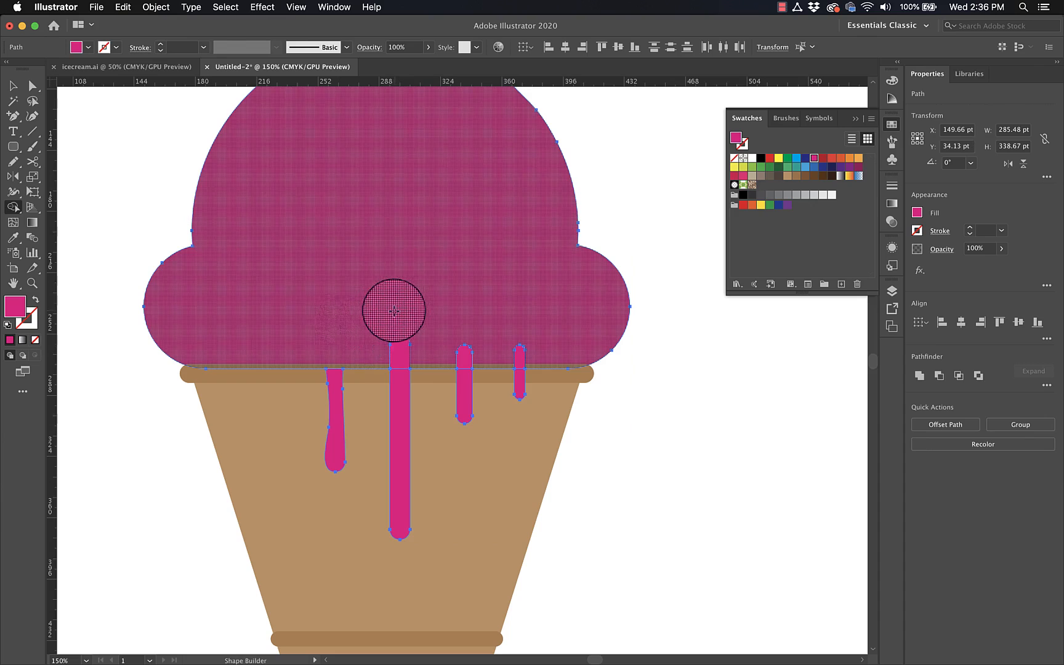
key("super+z")
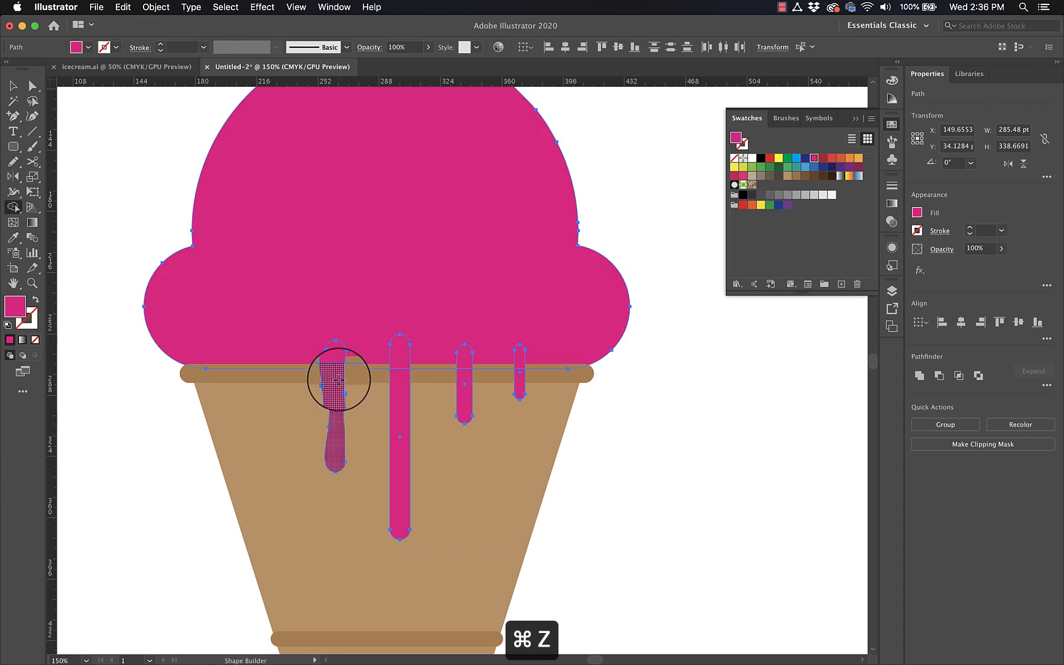
key("super+z")
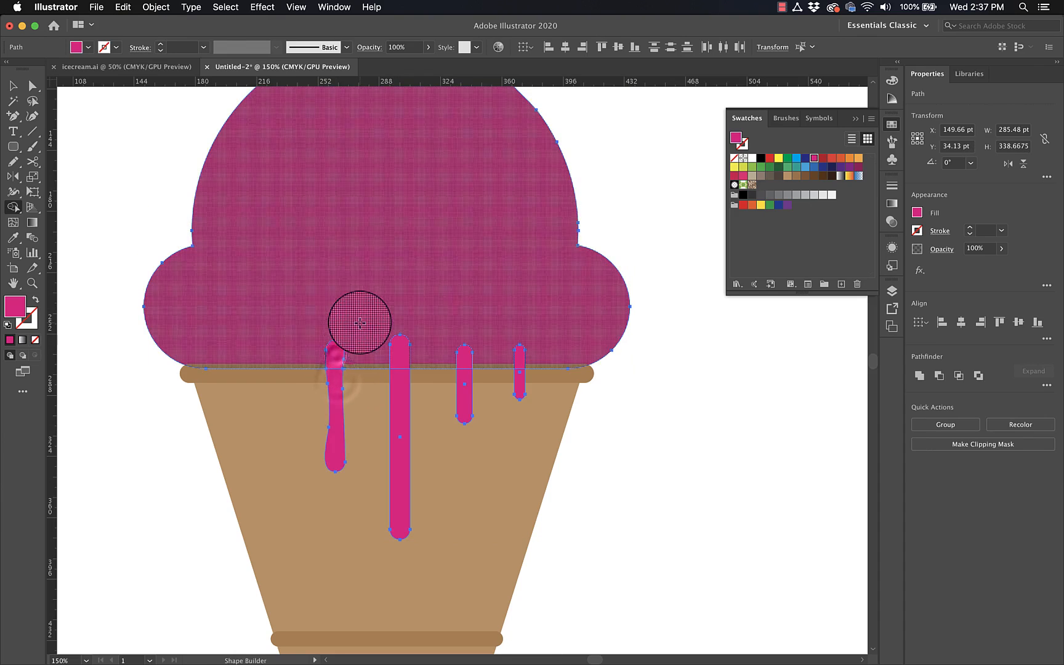
left_click(356, 320)
key("v")
left_click(626, 424)
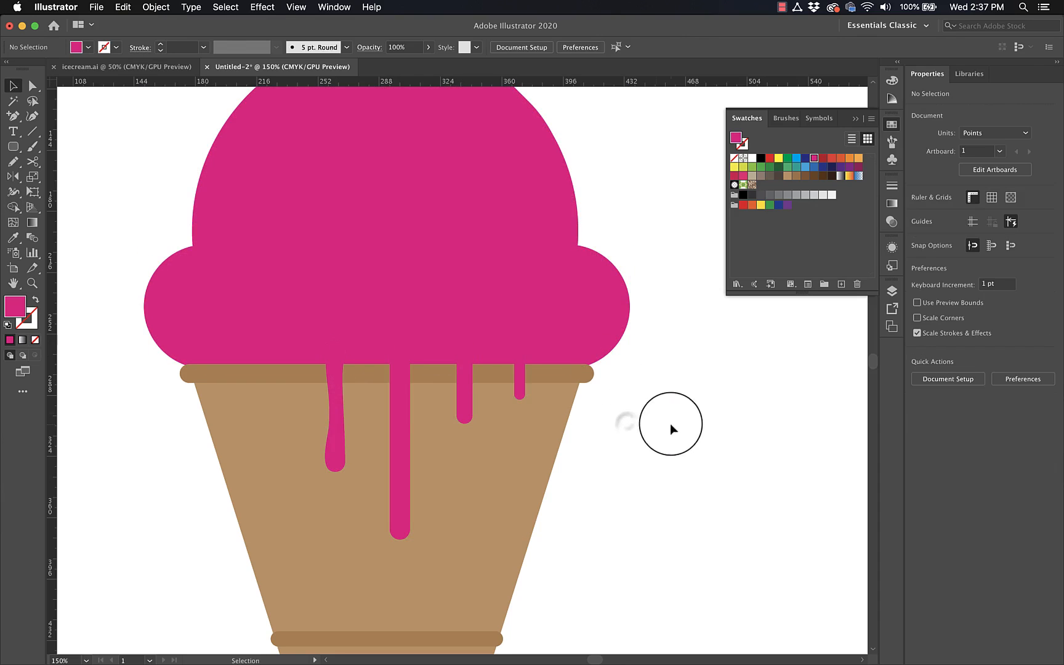
Select the scoop and all four drips together and move them sideways off the cone.
left_click(404, 301)
left_click(343, 383)
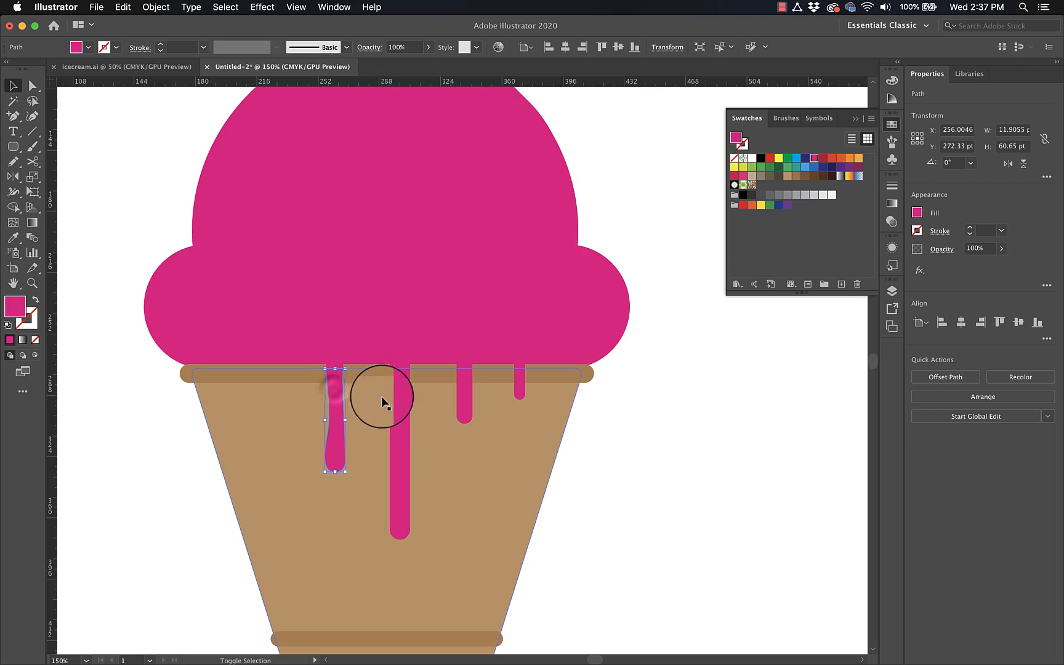
left_click(333, 356)
left_click(333, 407, "shift")
left_click(400, 401, "shift")
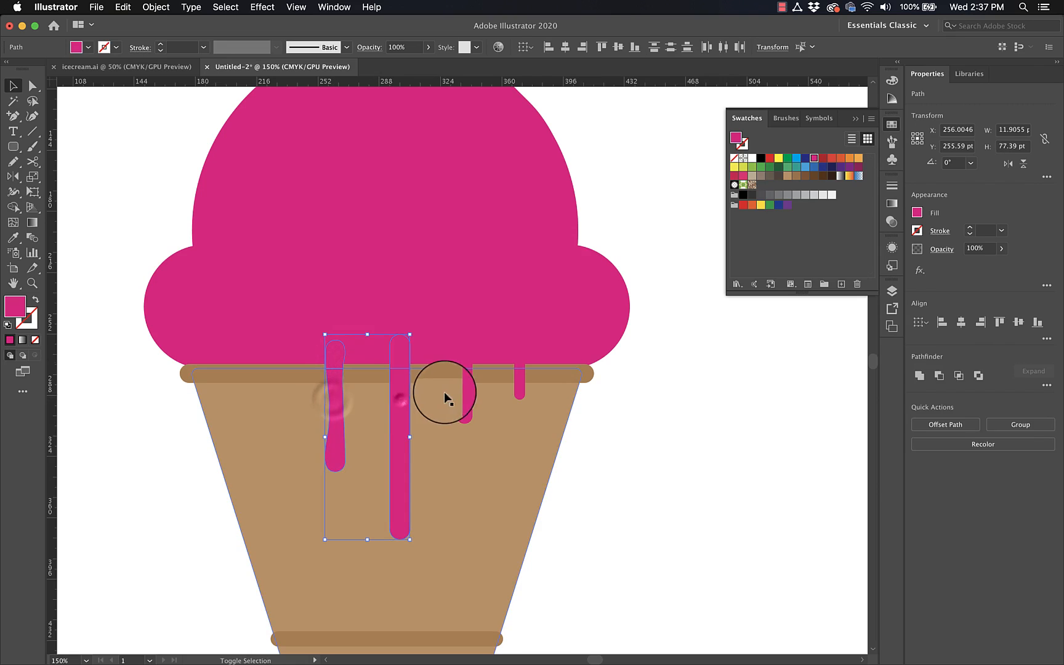
left_click(471, 400, "shift")
left_click(521, 381, "shift")
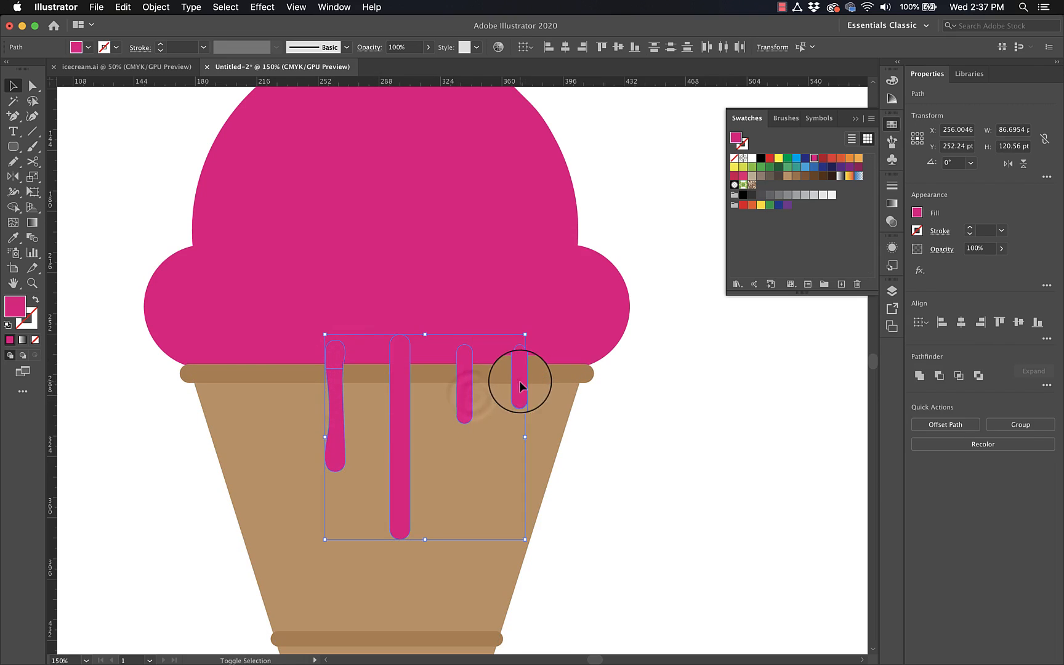
left_click(463, 249, "shift")
key("super+minus")
key("super+minus")
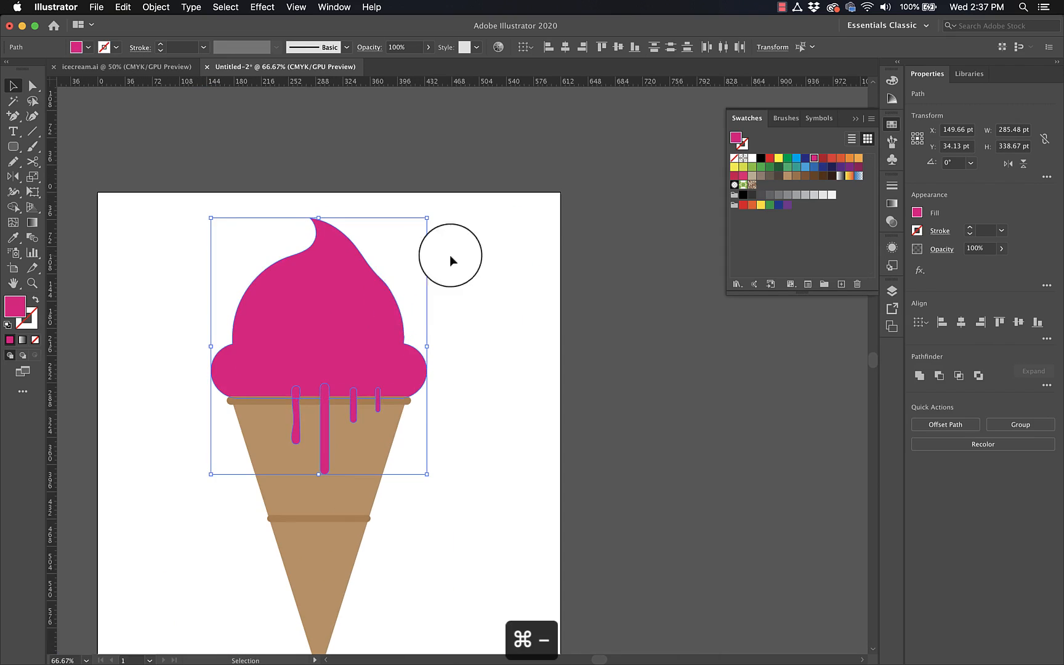
left_click_drag(389, 320, 606, 326)
left_click(750, 426)
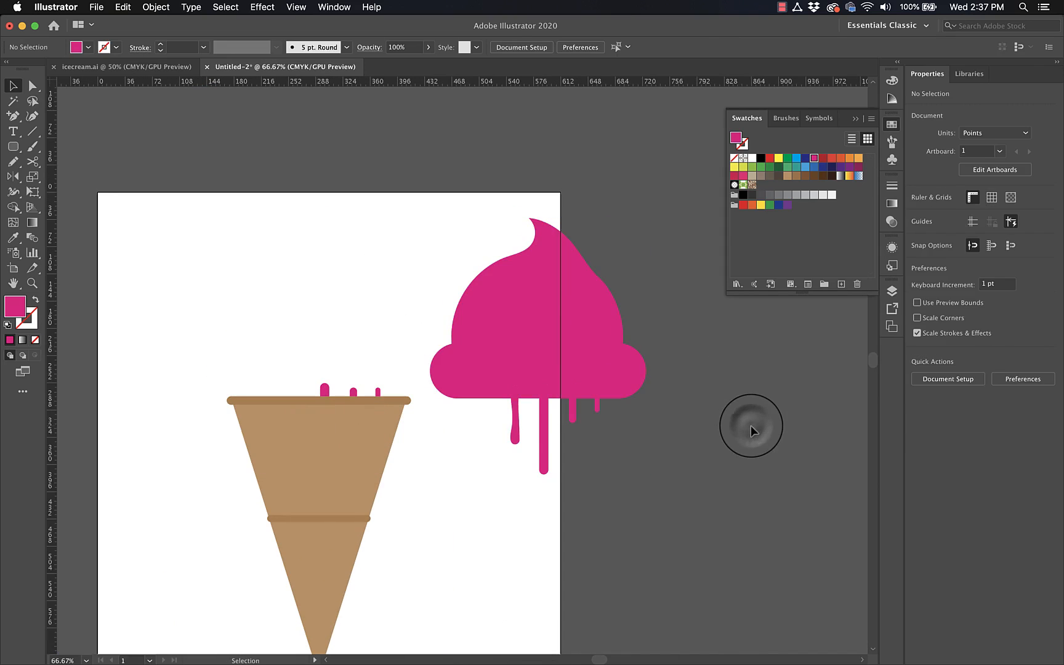
Delete the leftover magenta pieces above the cone's rim.
left_click_drag(299, 362, 390, 392)
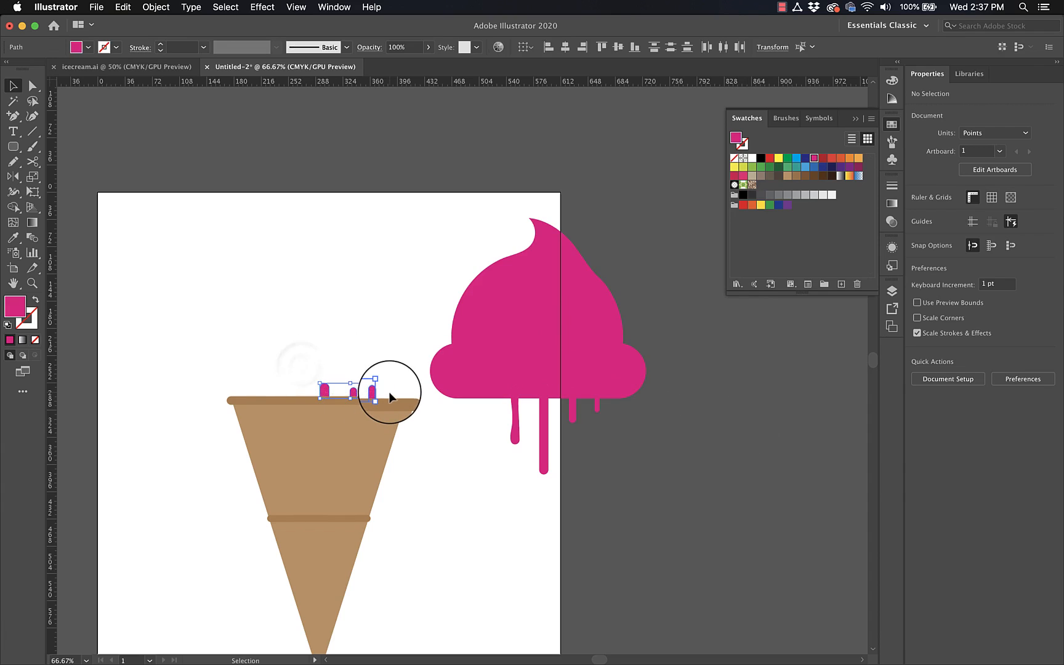
key("Delete")
key("Delete")
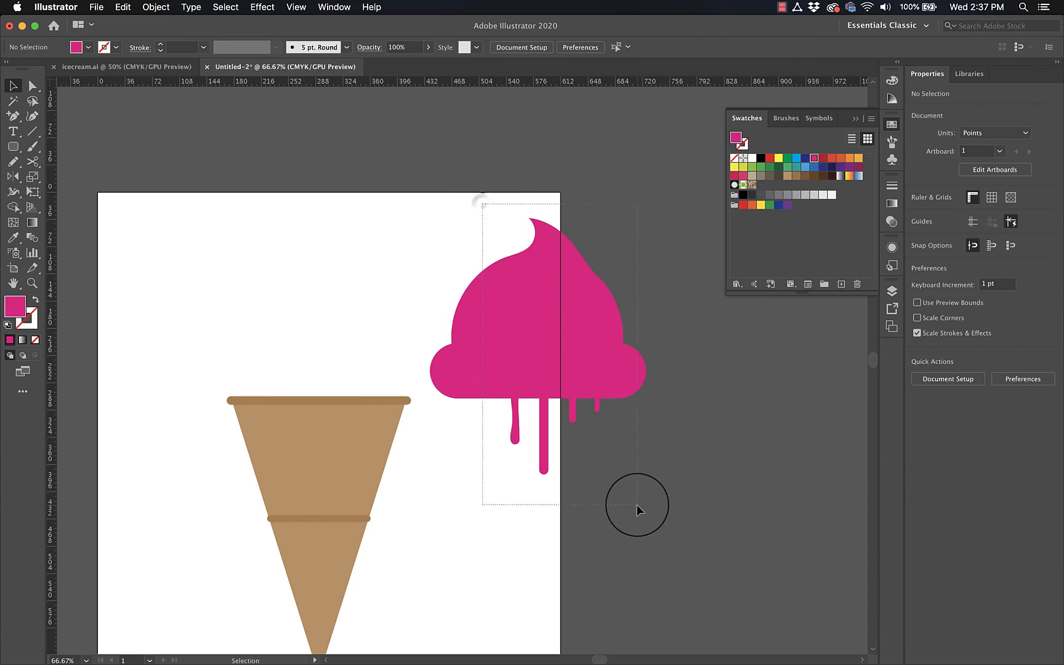
Select the scoop with its four drips and unite them into one shape with Pathfinder.
left_click_drag(636, 504, 633, 474)
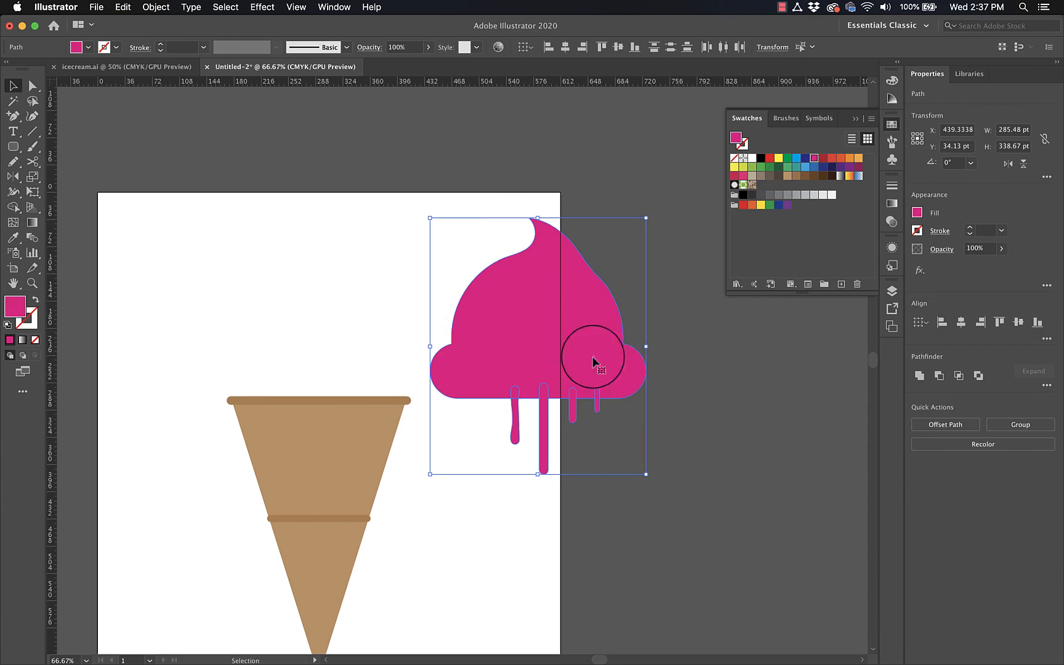
left_click(295, 8)
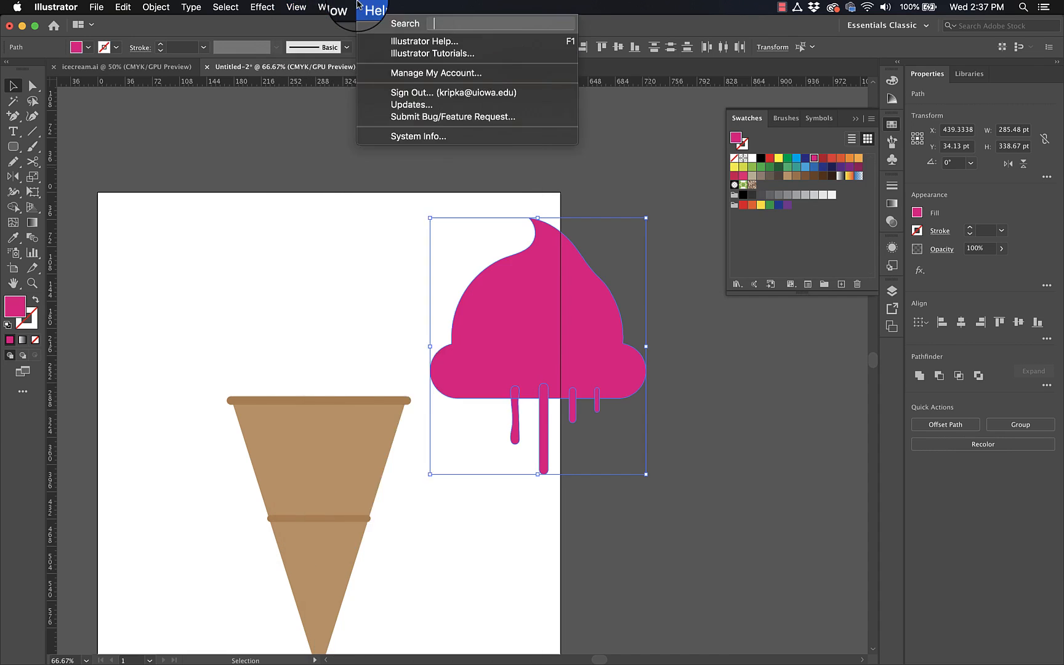
mouse_move(335, 8)
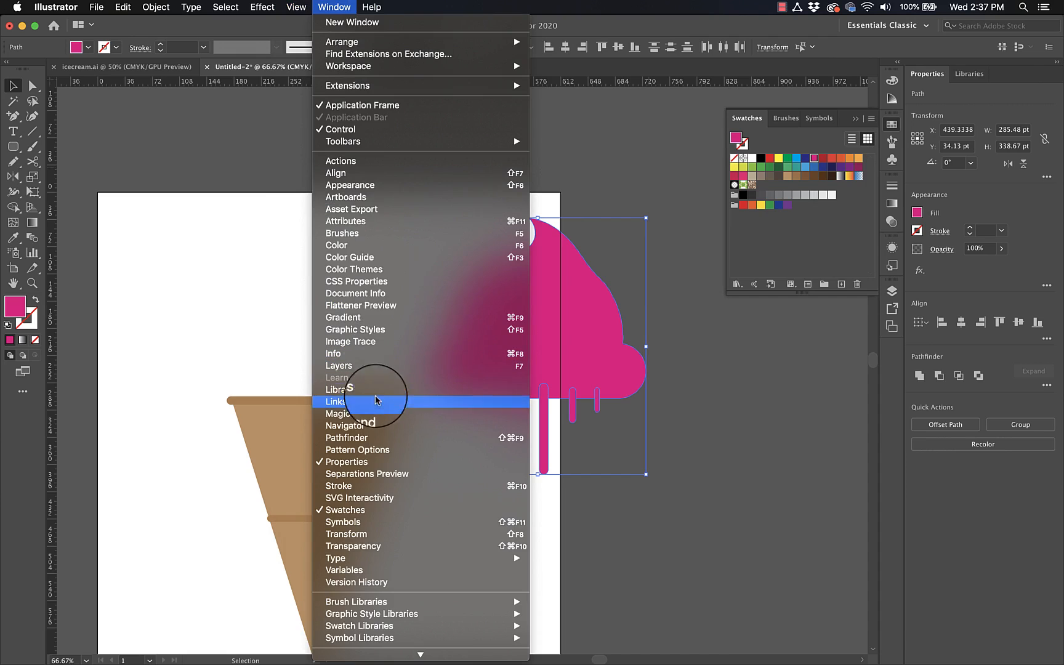
left_click(347, 437)
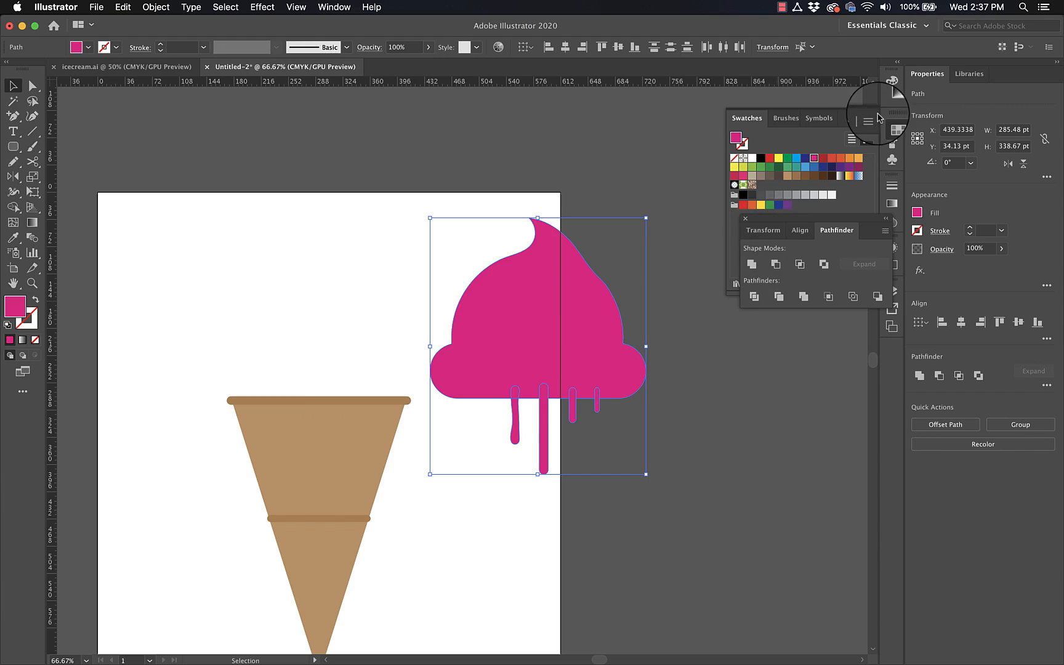
left_click(858, 121)
left_click(857, 121)
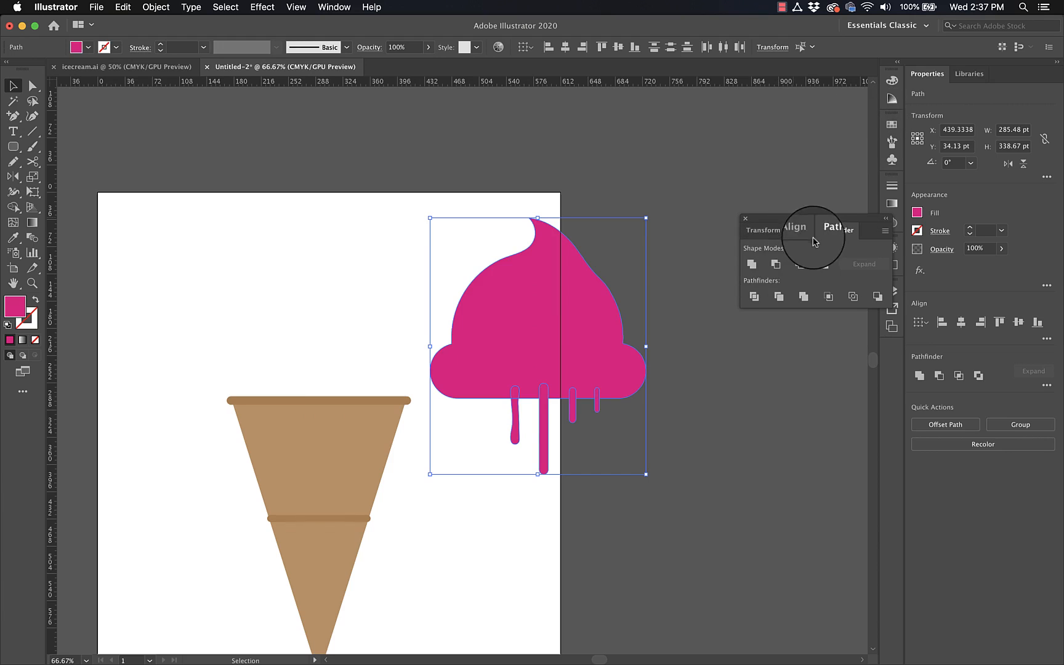
left_click(752, 265)
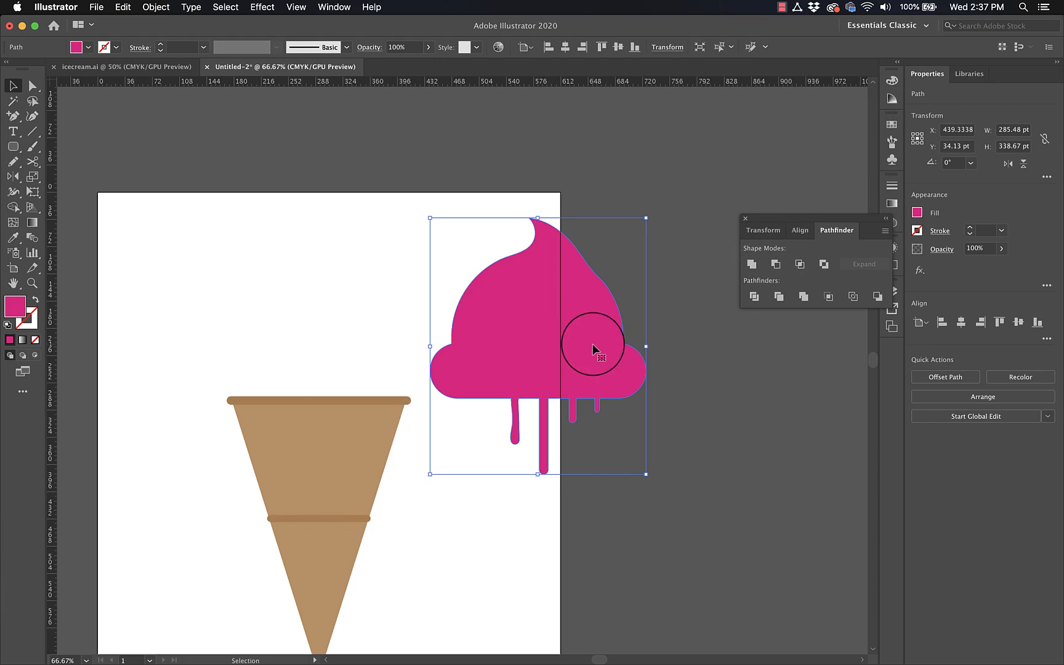
Move the united magenta scoop back onto the top of the cone.
left_click_drag(608, 367, 392, 363)
left_click(580, 385)
scroll(581, 386, "left", 3)
scroll(581, 385, "down", 2)
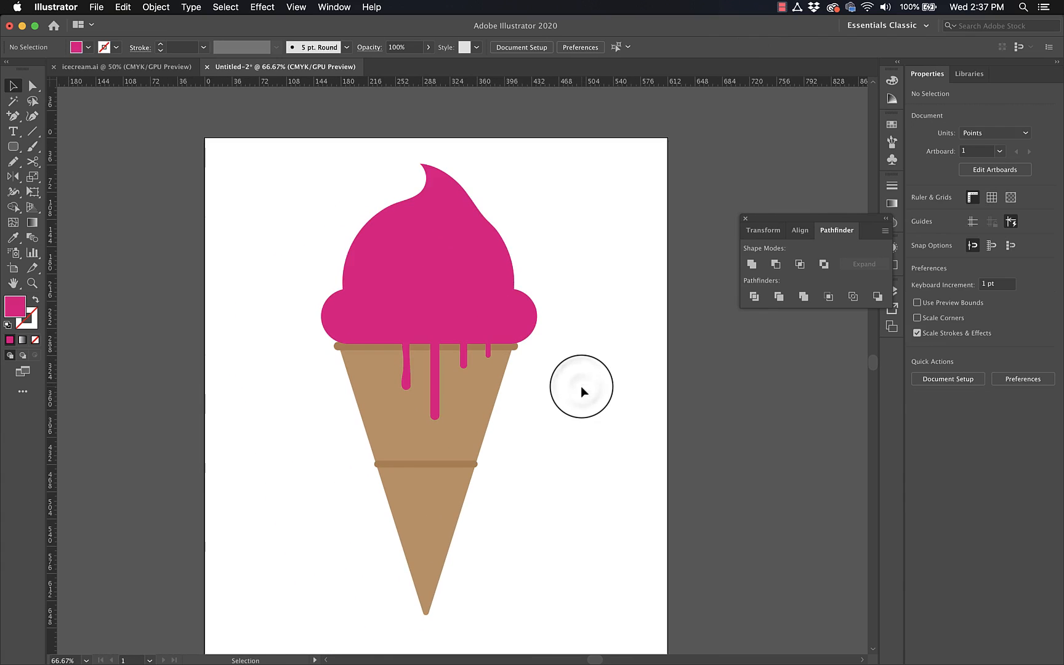
Draw a diagonal line about 110 by 116 pt across the cone's upper-left edge, ending inside the scoop.
key("super+minus")
key("super+equal")
key("super+equal")
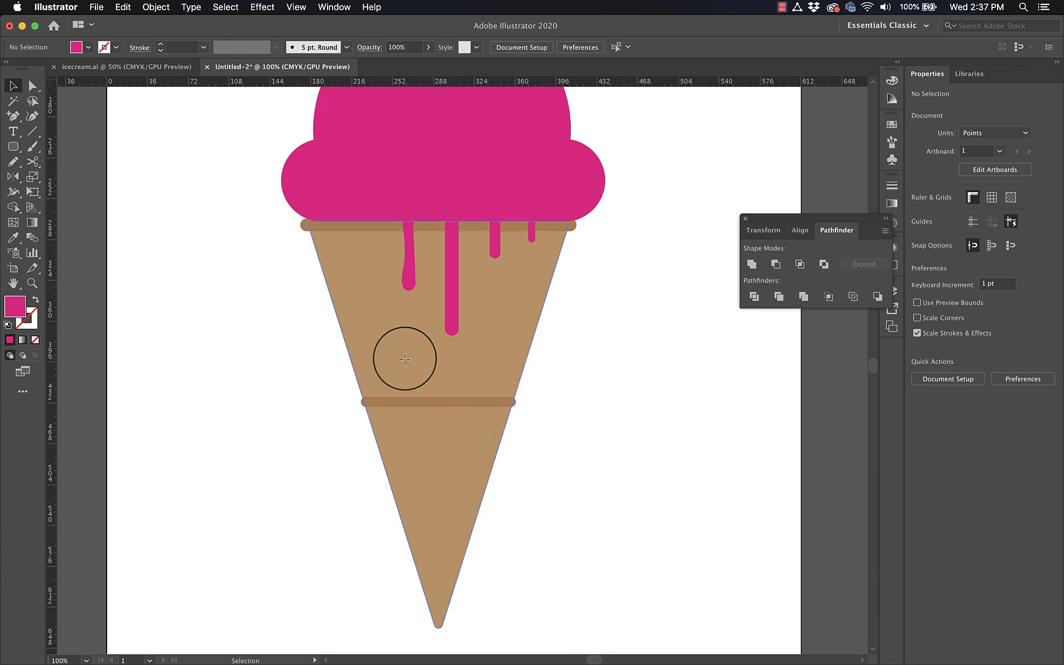
left_click(404, 357)
left_click(196, 343)
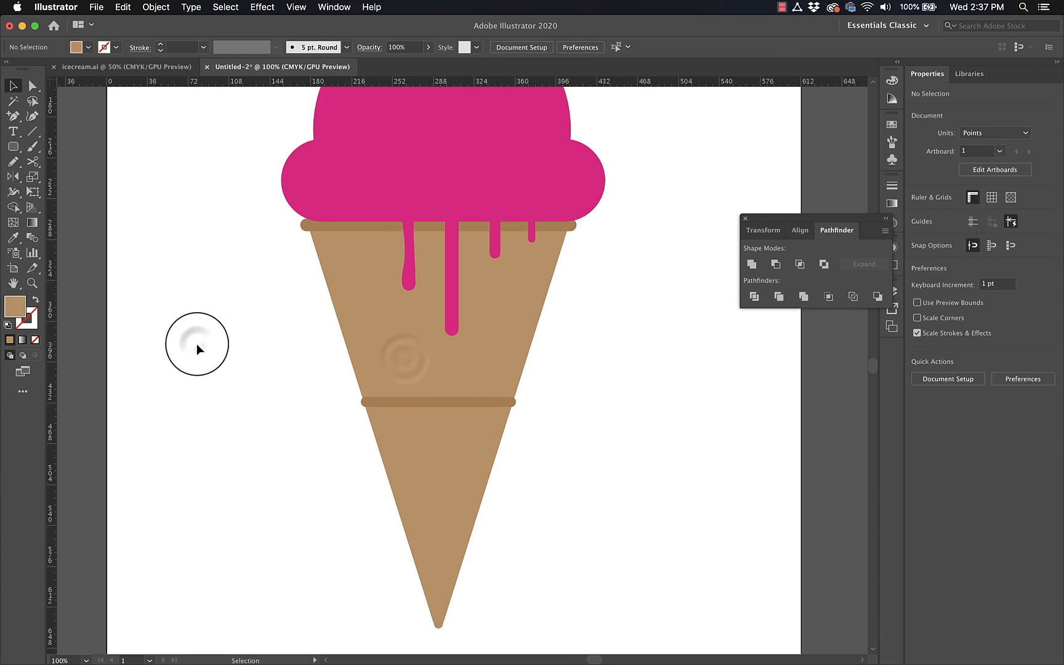
left_click(32, 131)
left_click_drag(287, 306, 396, 175)
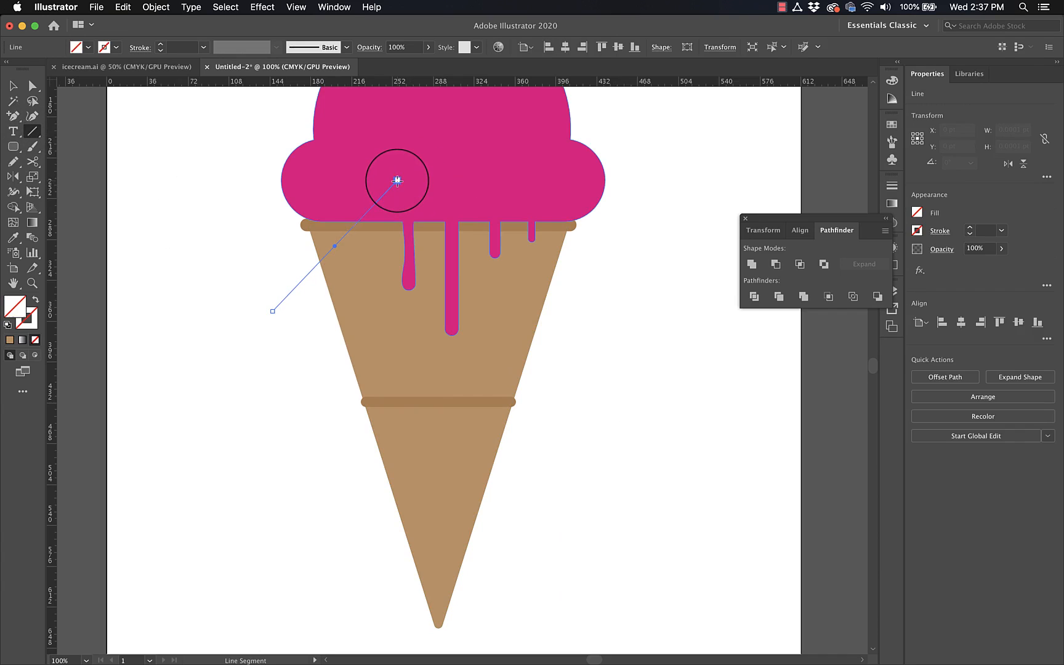
Give the diagonal line a light tan stroke, colour DBBA9A.
left_click(891, 124)
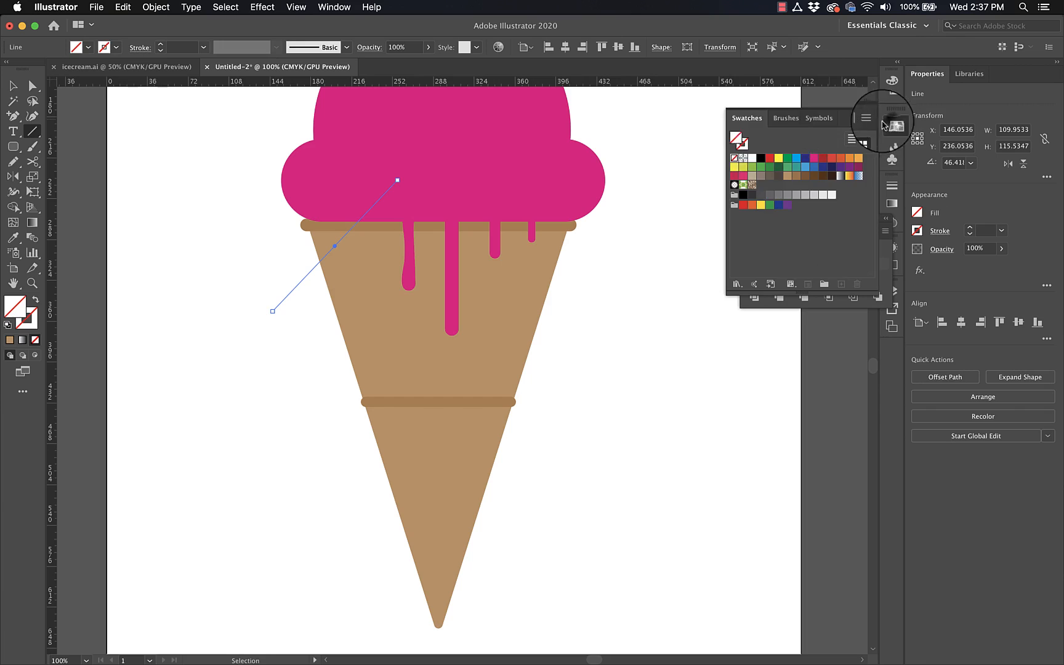
left_click(743, 147)
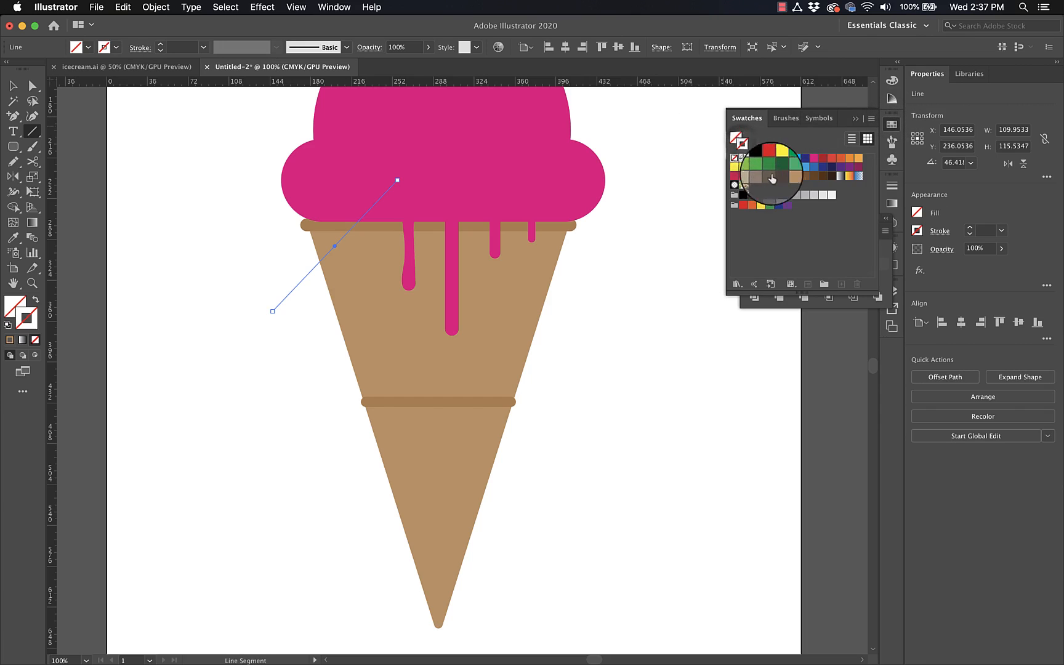
left_click(786, 177)
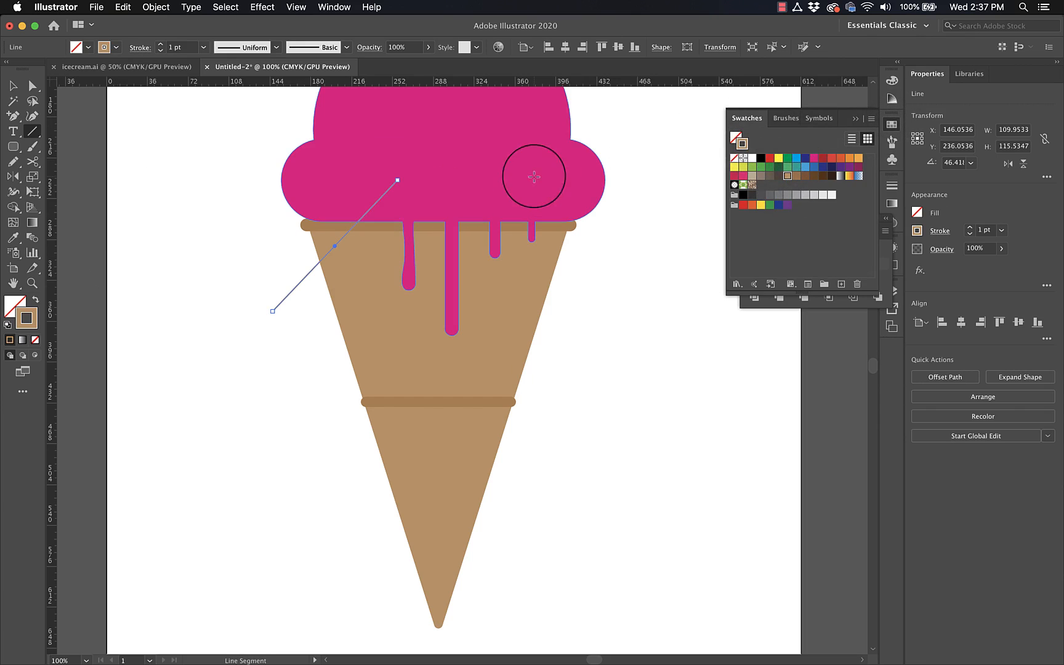
double_click(743, 148)
left_click(138, 159)
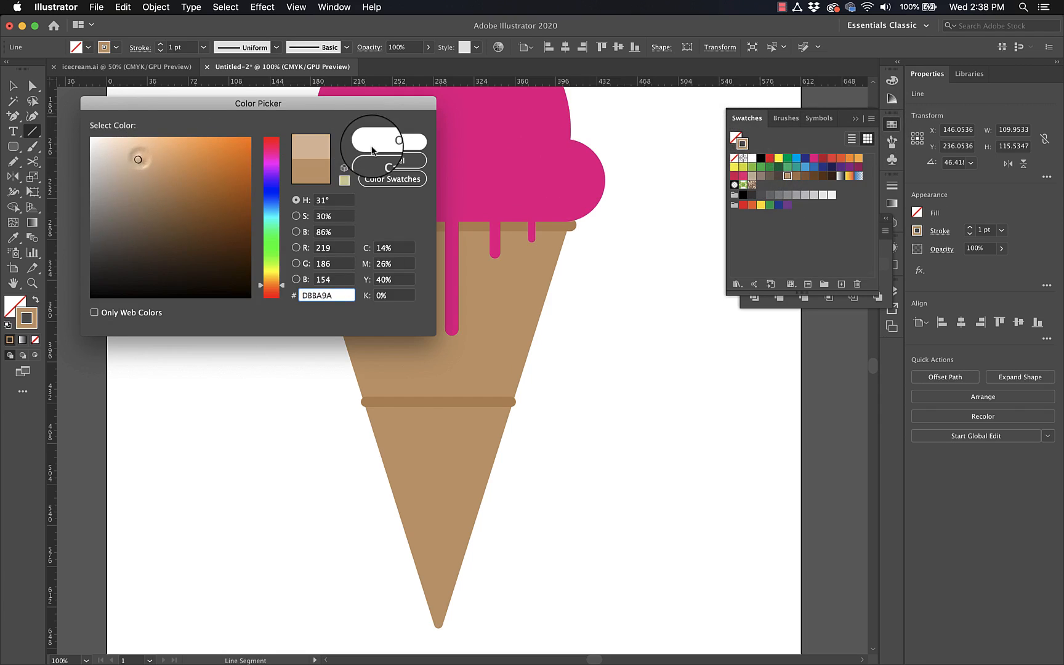
left_click(372, 150)
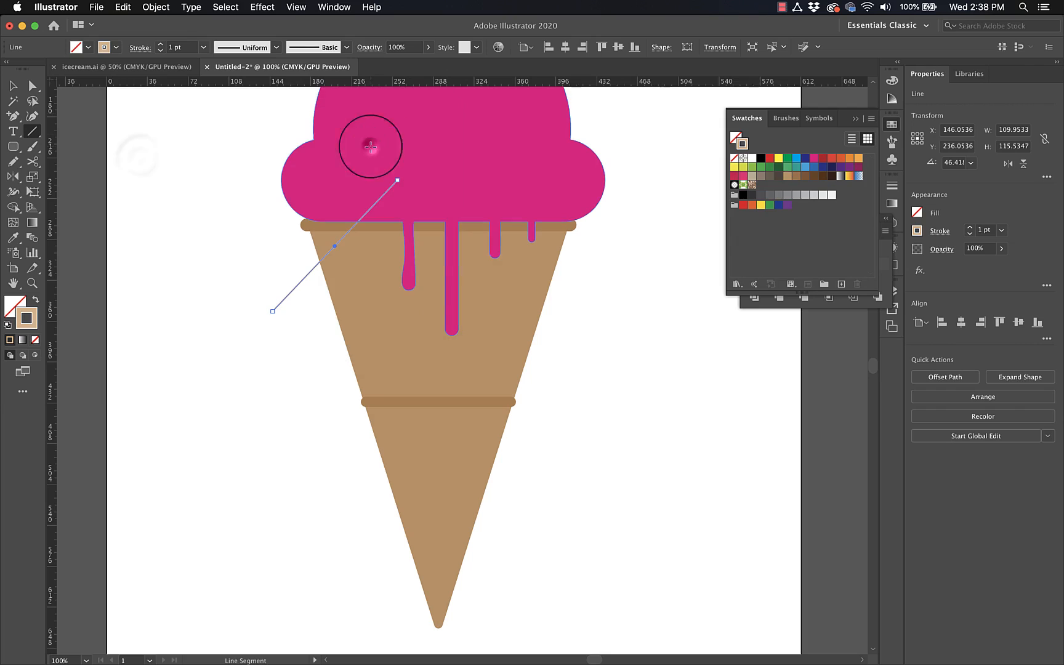
Set the diagonal line's stroke weight to 6 pt and deselect it.
left_click(892, 186)
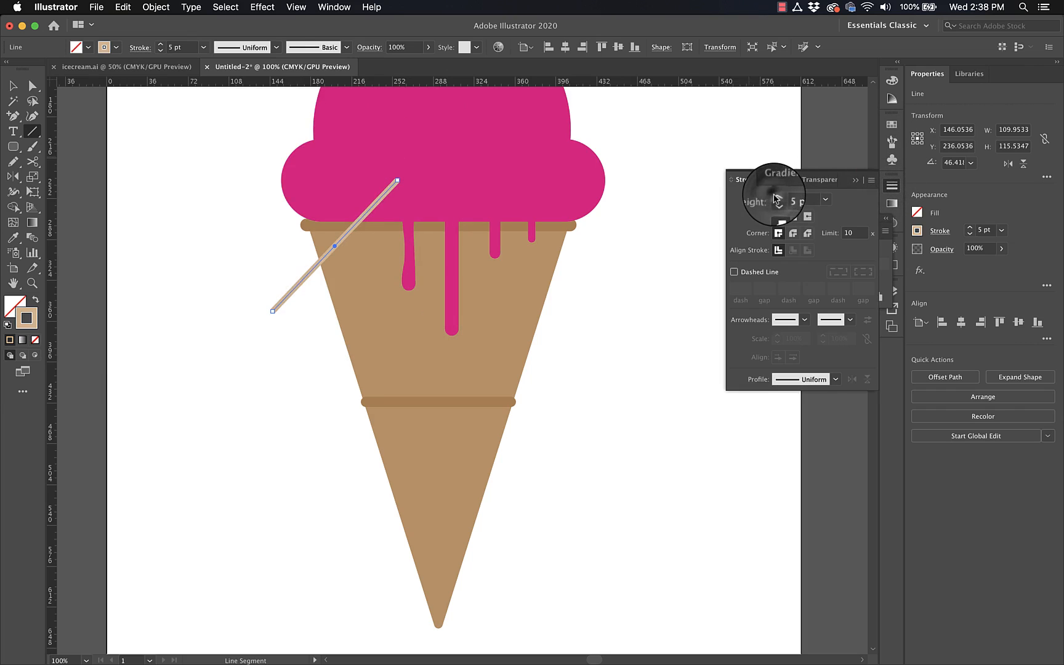
left_click(777, 196)
left_click(658, 286)
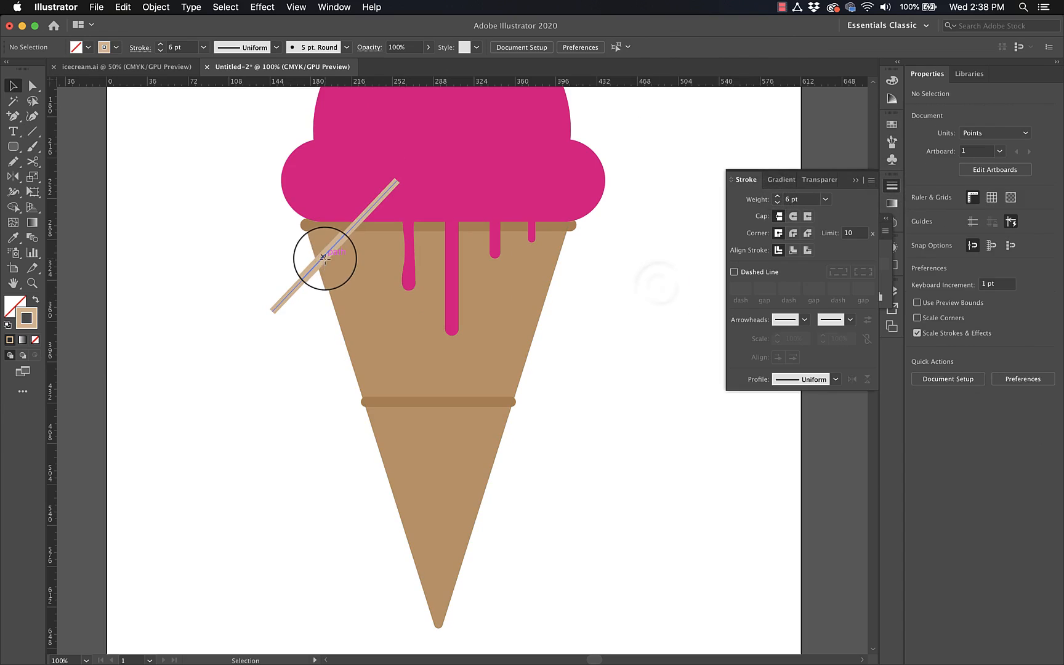
Make three parallel copies of the tan line down the cone, lengthening the lowest at both ends to span the cone's full width.
left_click(325, 259)
left_click_drag(365, 298, 423, 333)
left_click_drag(376, 386, 317, 436)
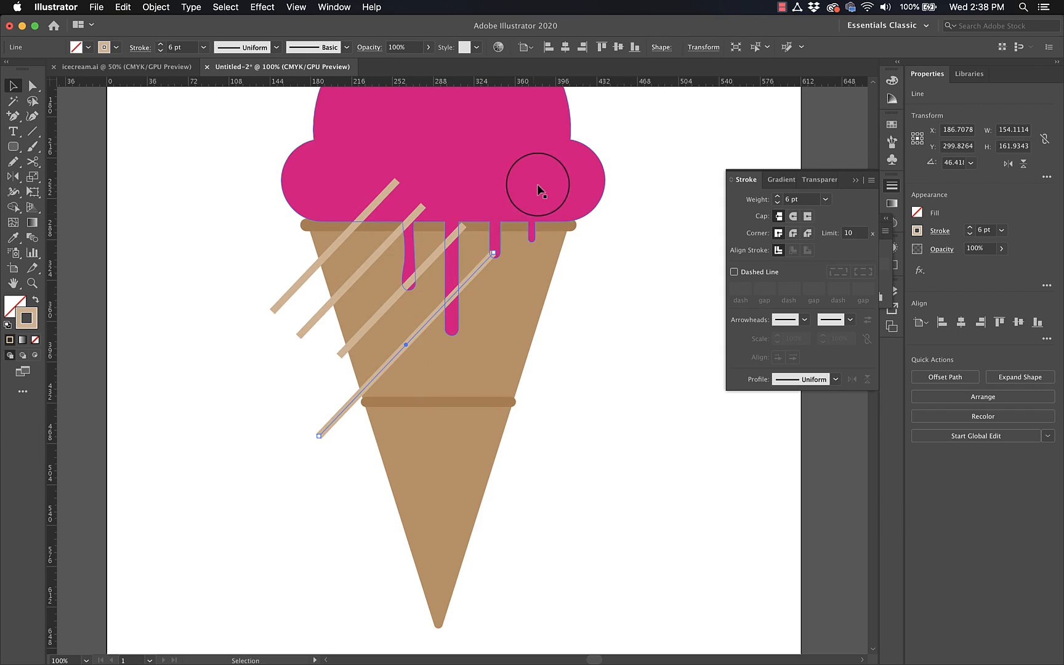
left_click_drag(494, 255, 544, 199)
Copy the long tan line five more times in parallel rows down to the cone's tip.
left_click_drag(445, 299, 509, 413)
left_click(579, 457)
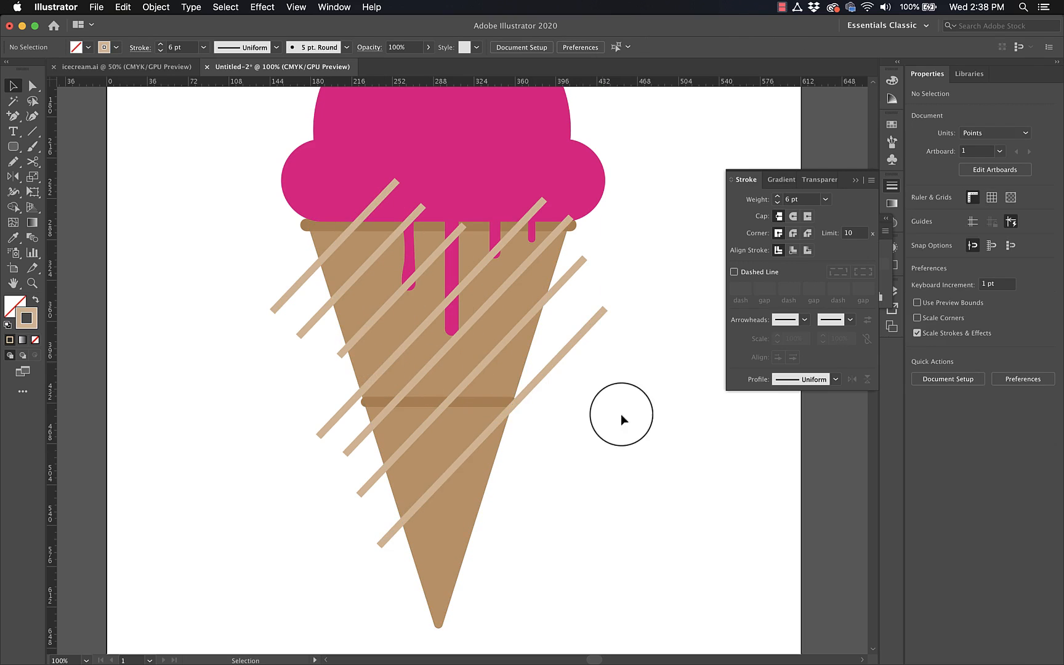
left_click_drag(535, 387, 548, 492)
left_click(644, 542)
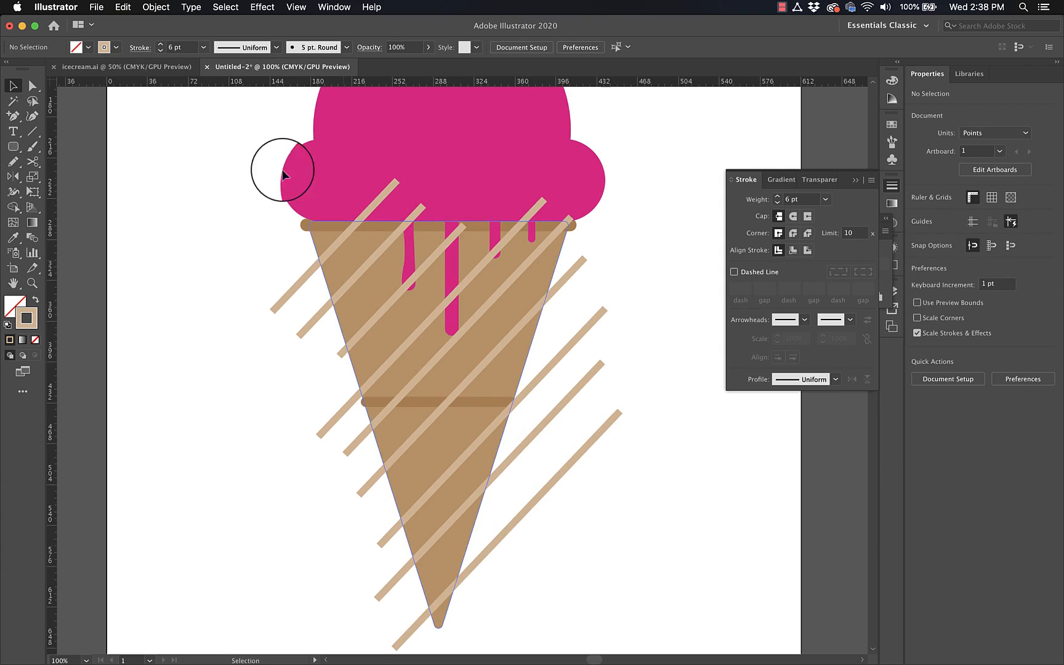
Select all nine tan waffle lines together with the brown cone shape.
scroll(613, 510, "down", 2)
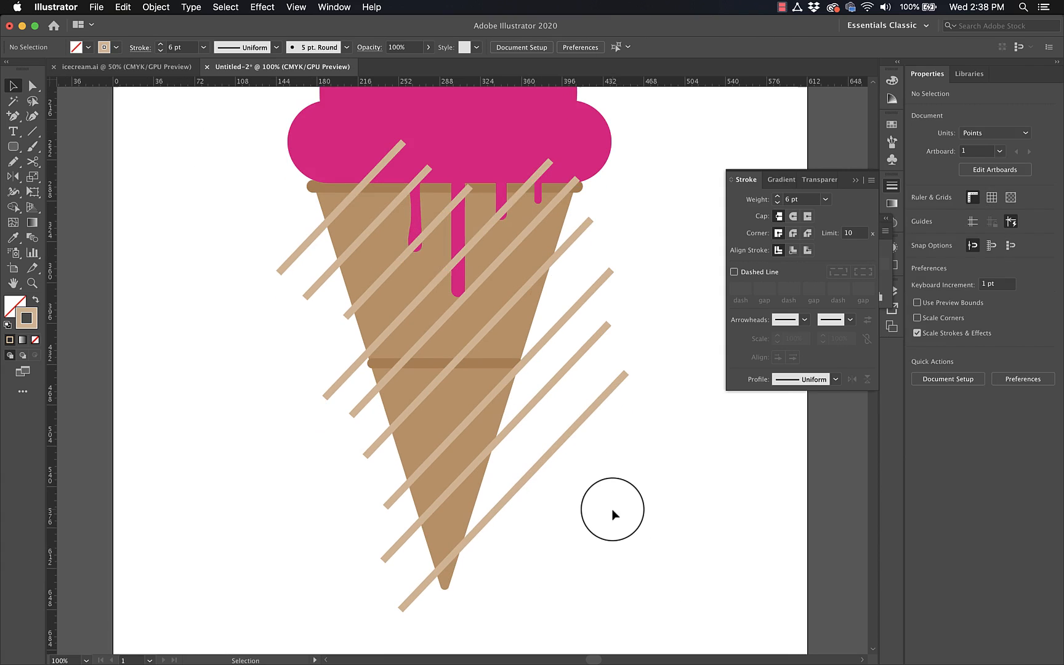
left_click(331, 206)
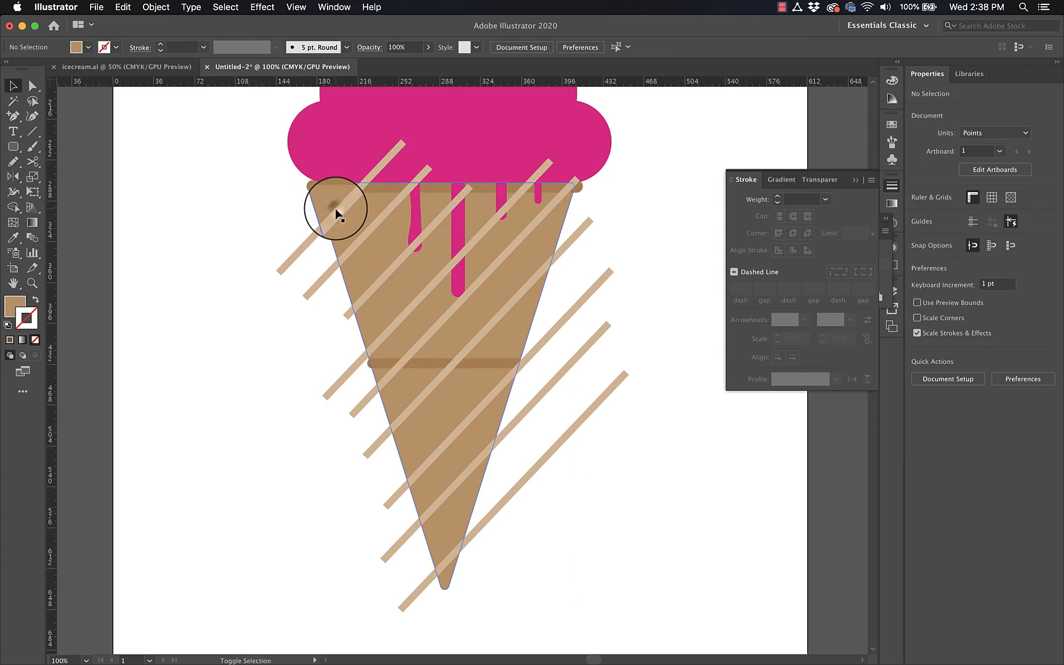
left_click(339, 209)
left_click(365, 235, "shift")
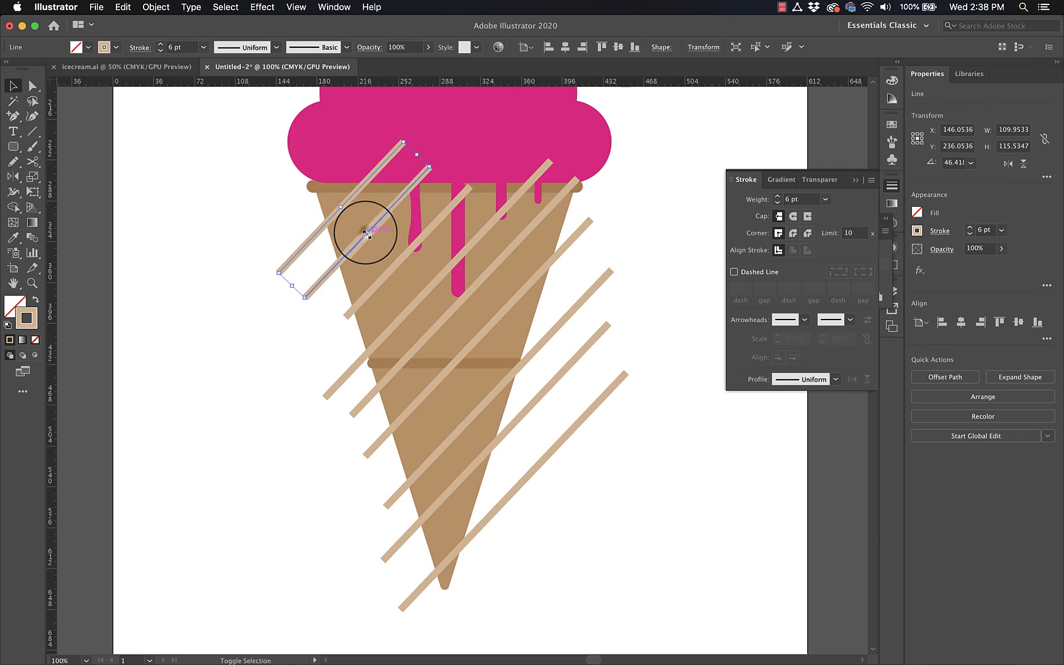
left_click(397, 261, "shift")
left_click(421, 297, "shift")
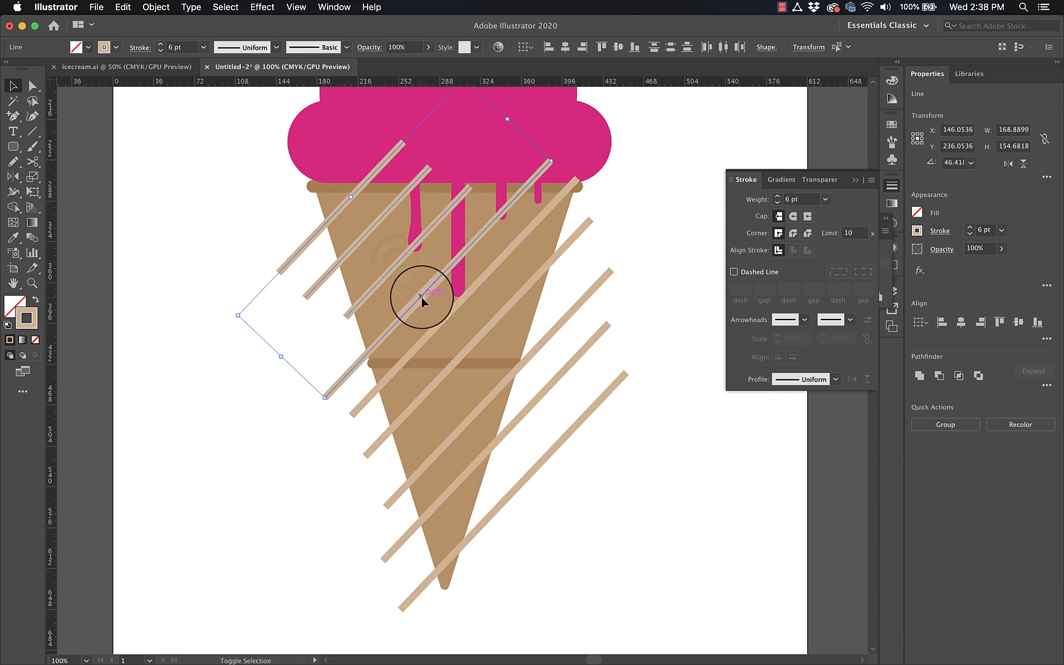
left_click(437, 319, "shift")
left_click(466, 352, "shift")
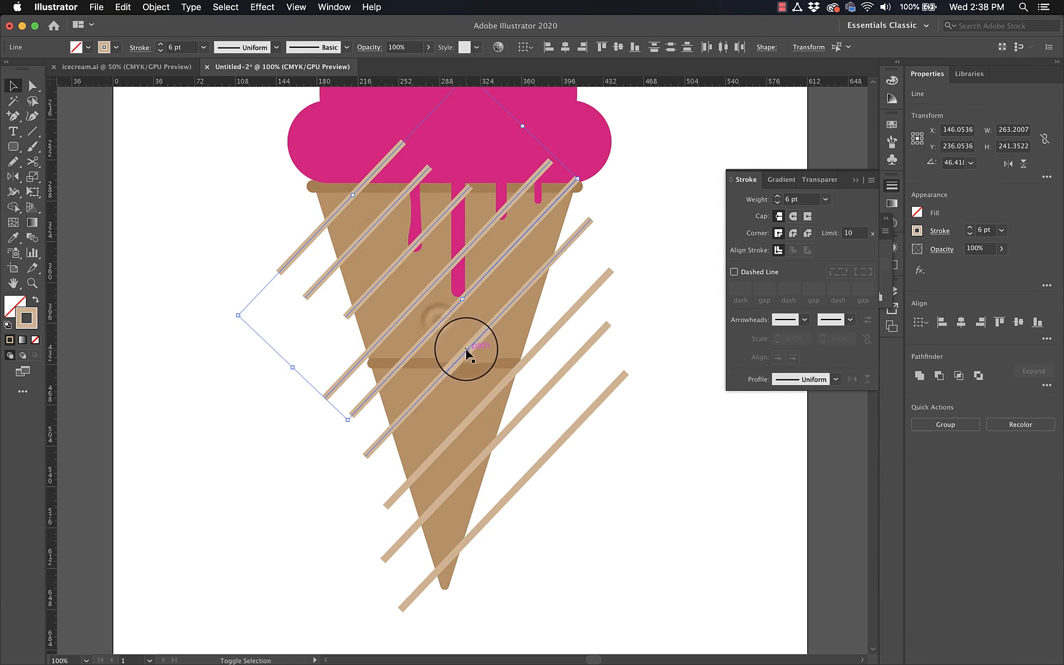
left_click(510, 377, "shift")
left_click(536, 399, "shift")
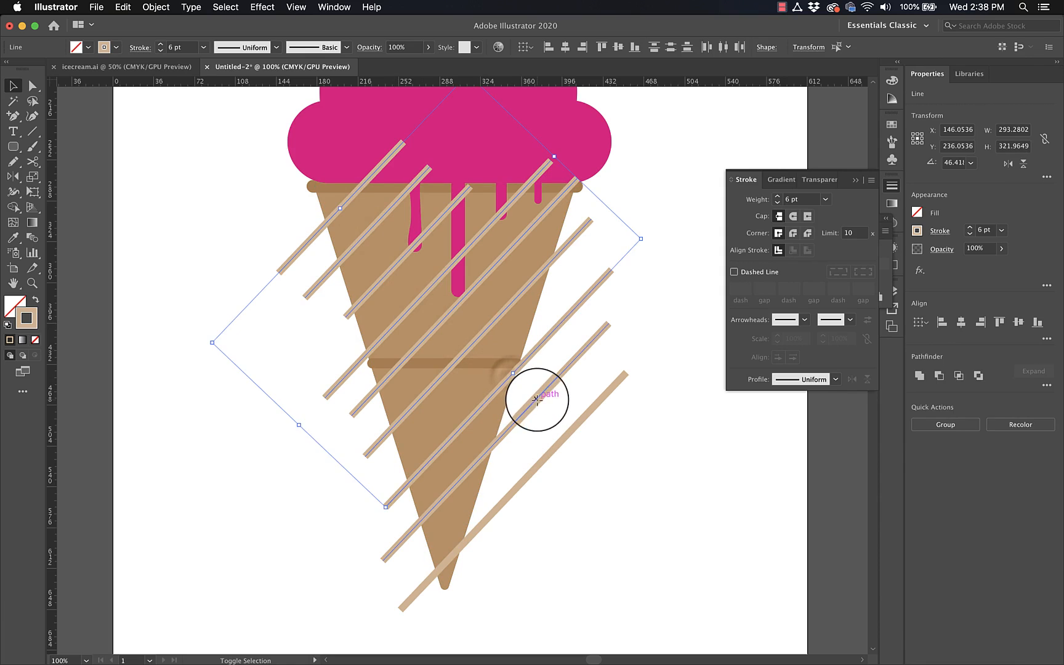
left_click(558, 440, "shift")
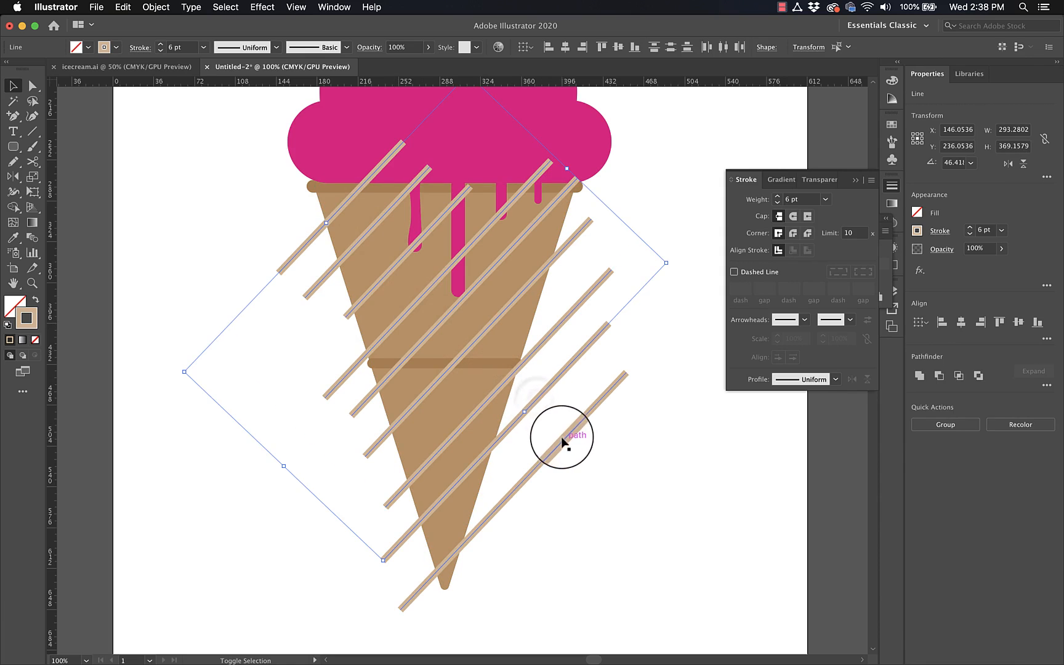
left_click(356, 217, "shift")
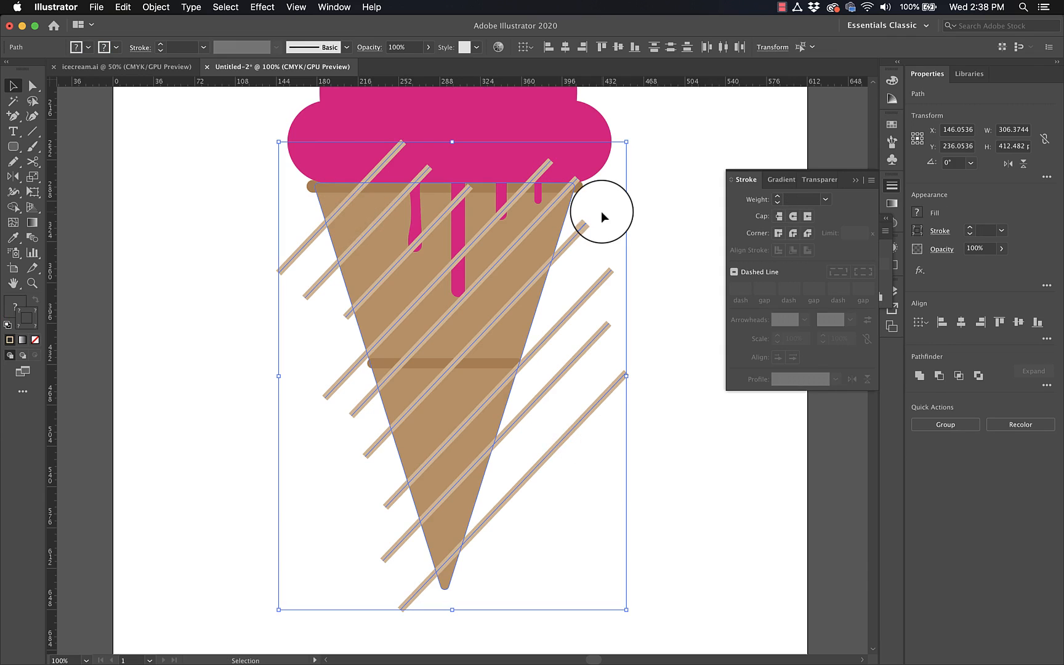
With Shape Builder, cut away the overhanging ends of the three uppermost tan lines and the fourth line's upper end.
key("shift+m")
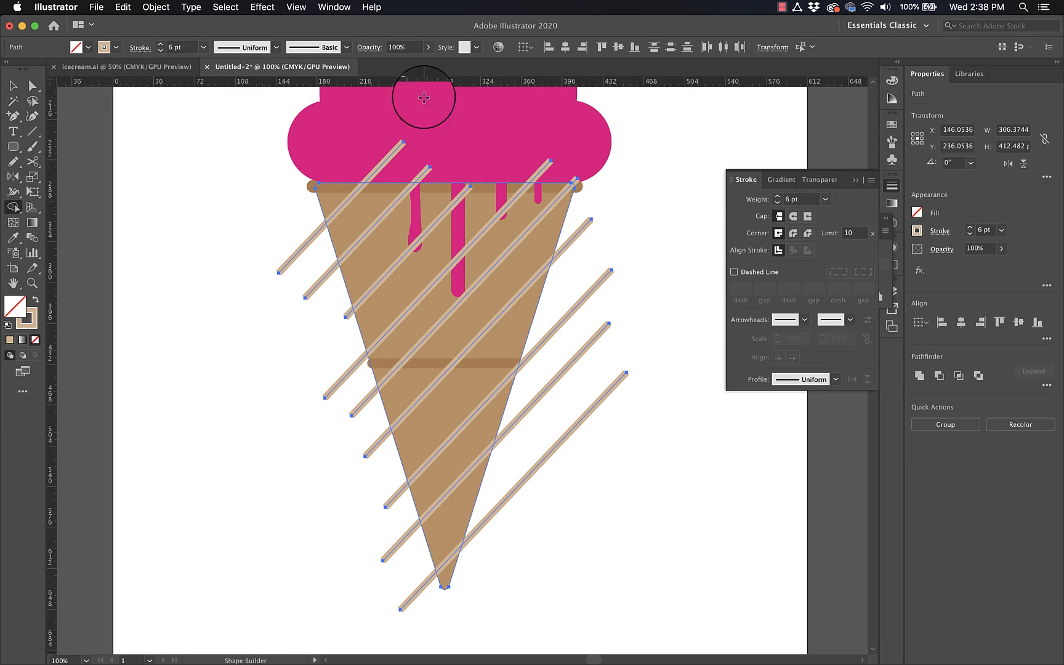
left_click(387, 159, "alt")
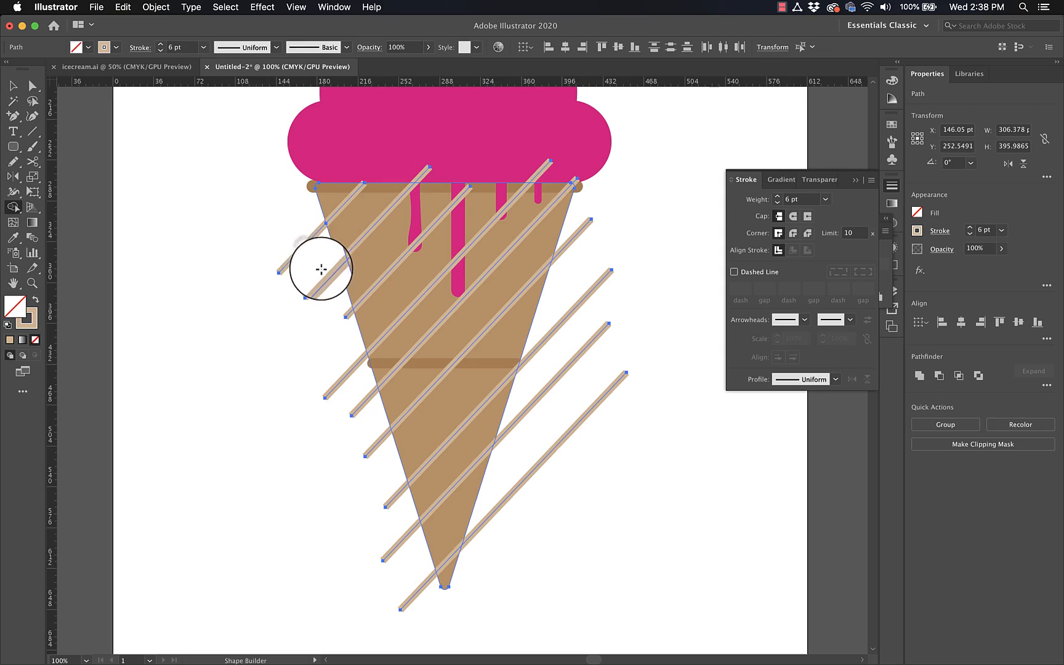
left_click(302, 250, "alt")
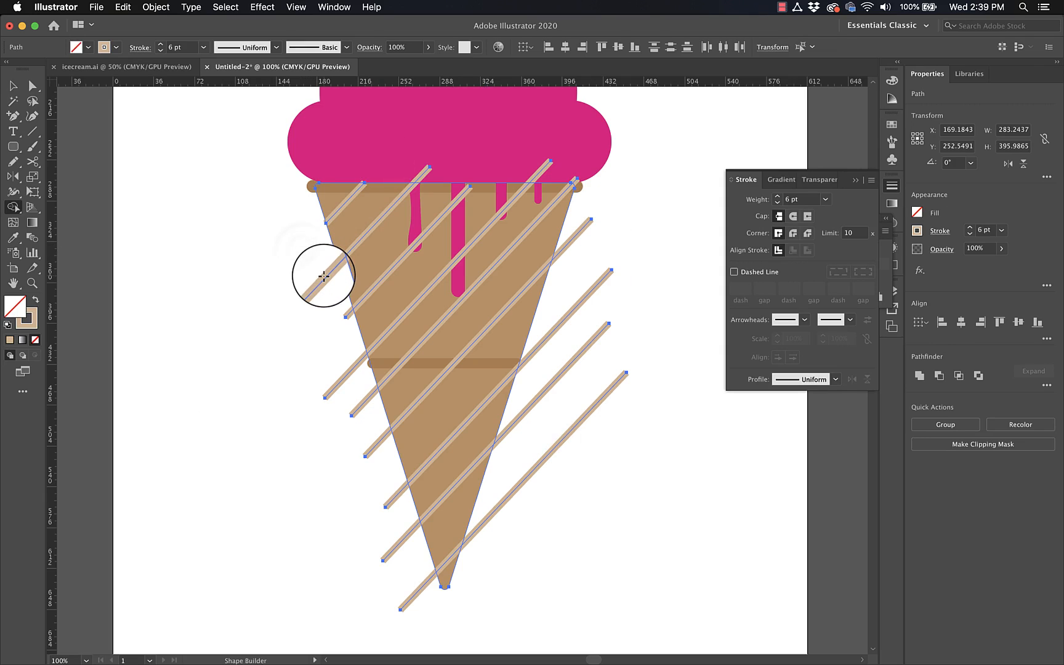
left_click(324, 278, "alt")
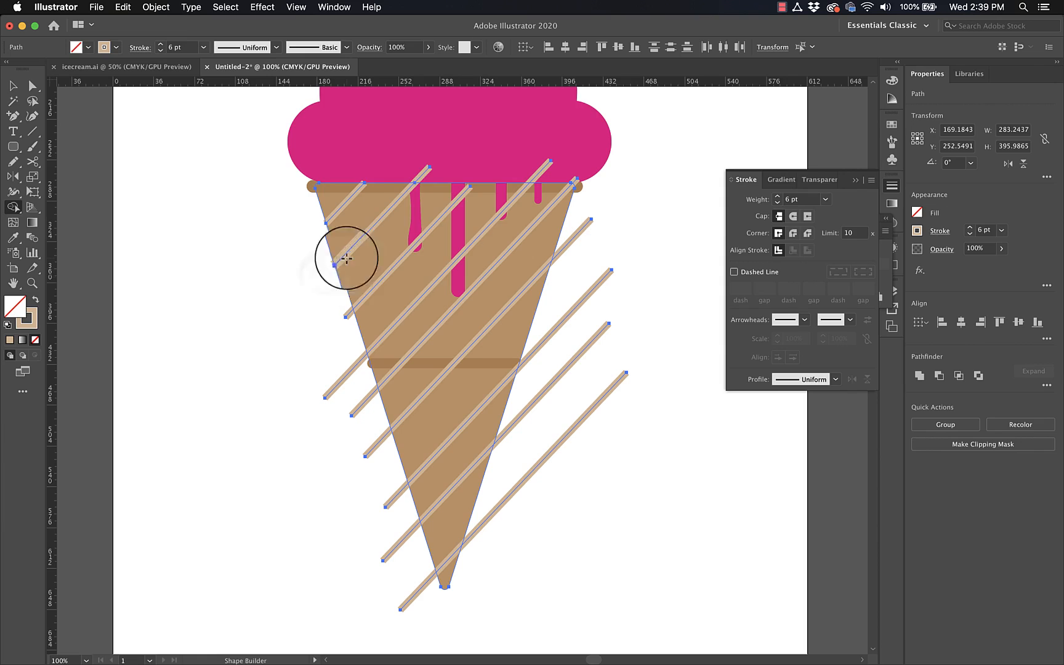
left_click(426, 171, "alt")
left_click(348, 315, "alt")
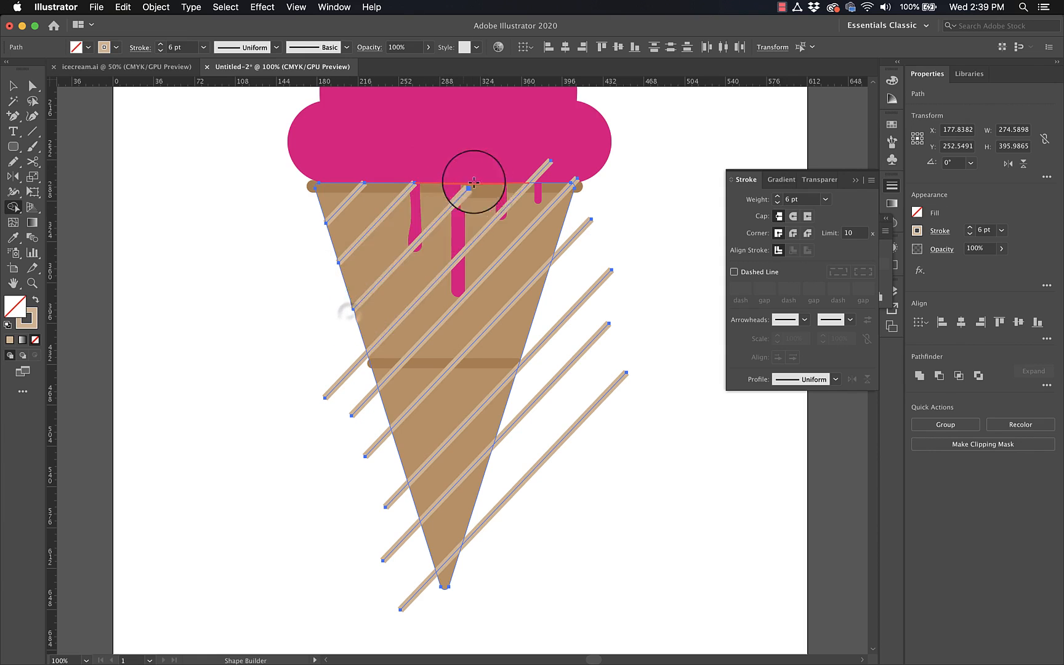
left_click(542, 170, "alt")
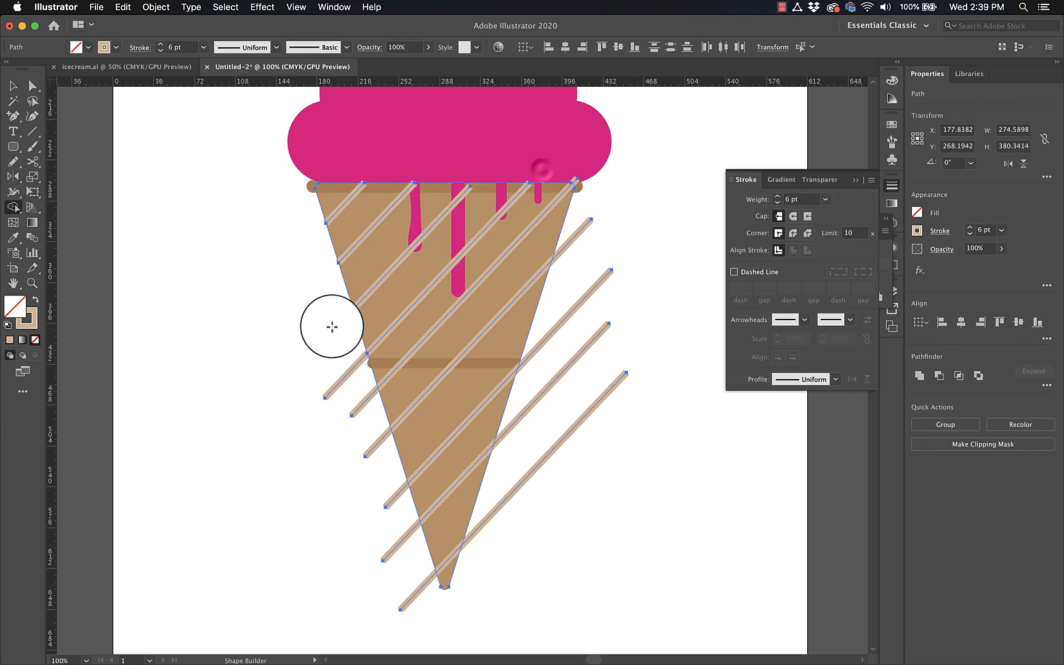
Trim the lower ends of the fourth and fifth lines and both ends of the sixth and seventh lines outside the cone.
left_click(342, 379, "alt")
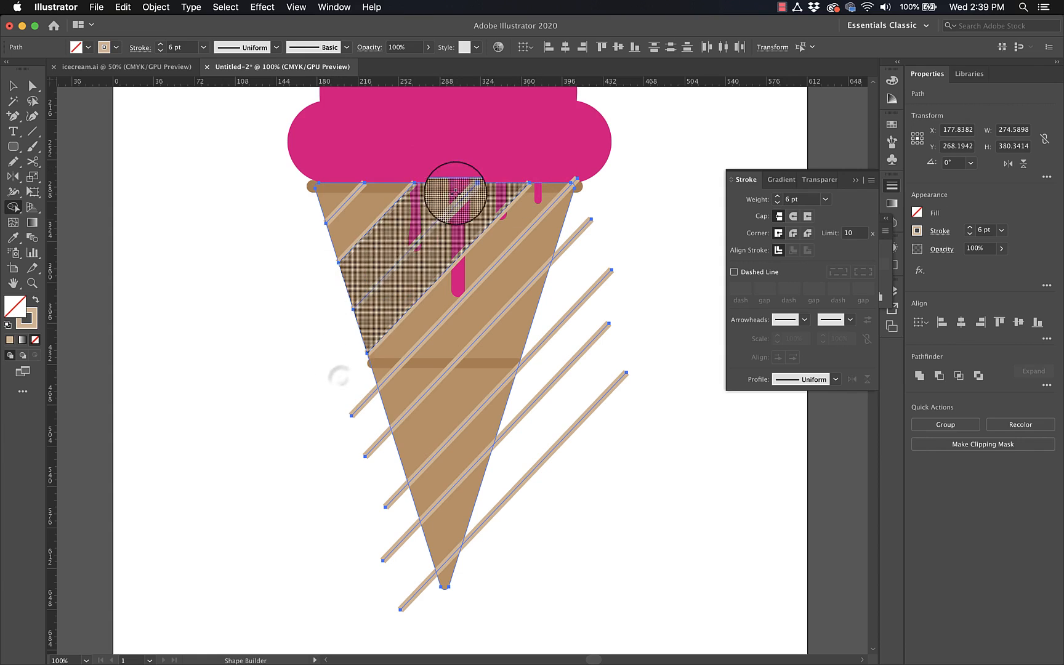
left_click(366, 402, "alt")
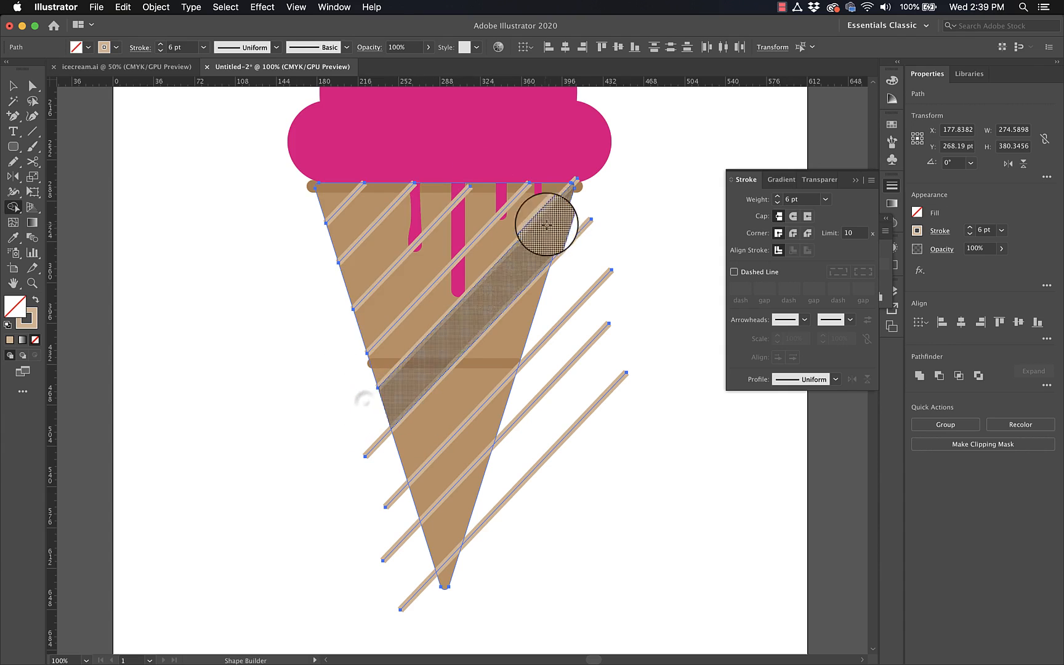
left_click(576, 235, "alt")
left_click(578, 304, "alt")
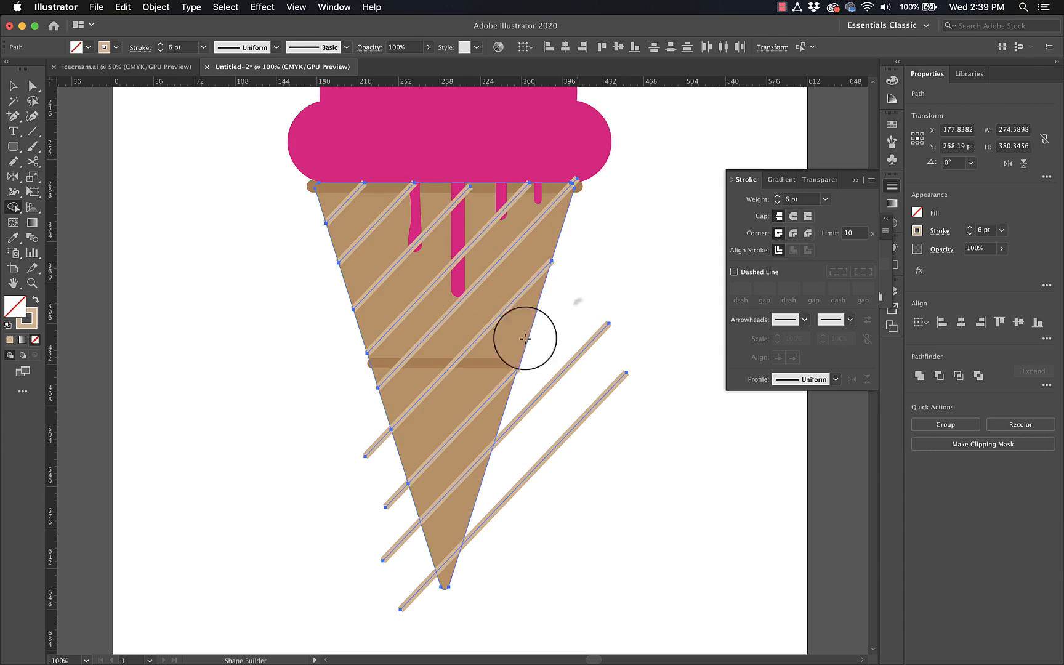
left_click(377, 440, "alt")
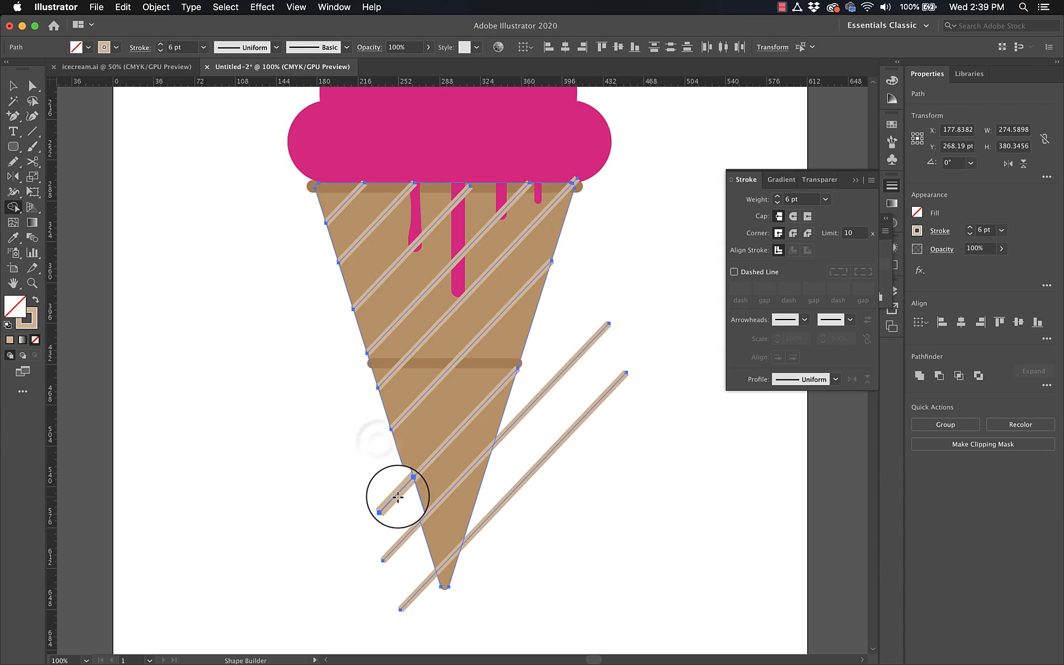
left_click(395, 503, "alt")
left_click(393, 499, "alt")
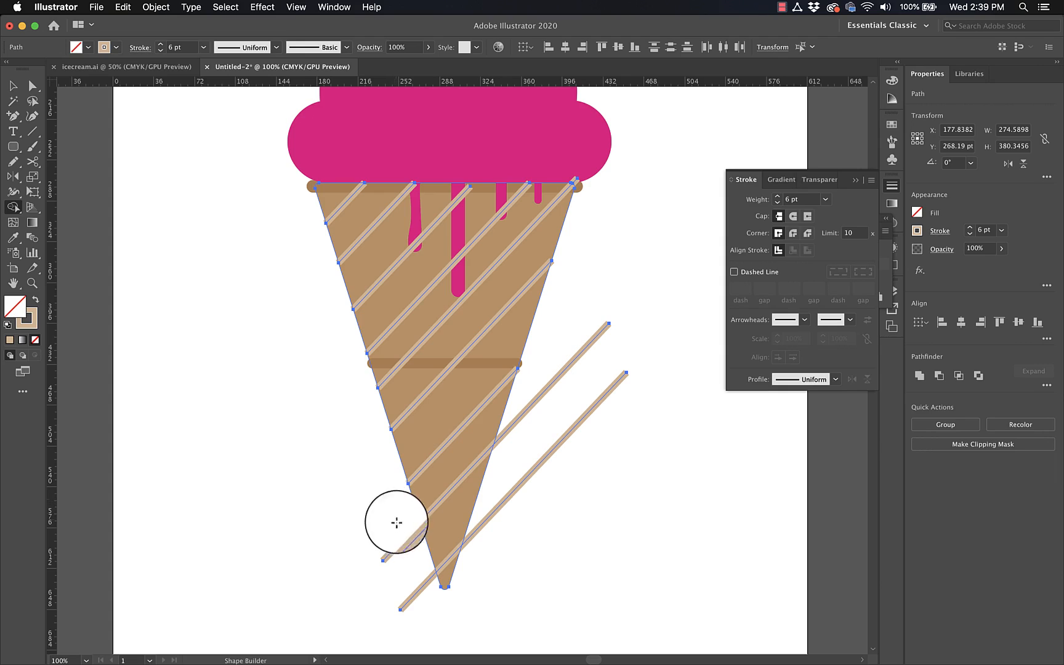
Trim both overhanging ends of the last two tan lines near the cone's tip and deselect everything.
left_click(405, 537, "alt")
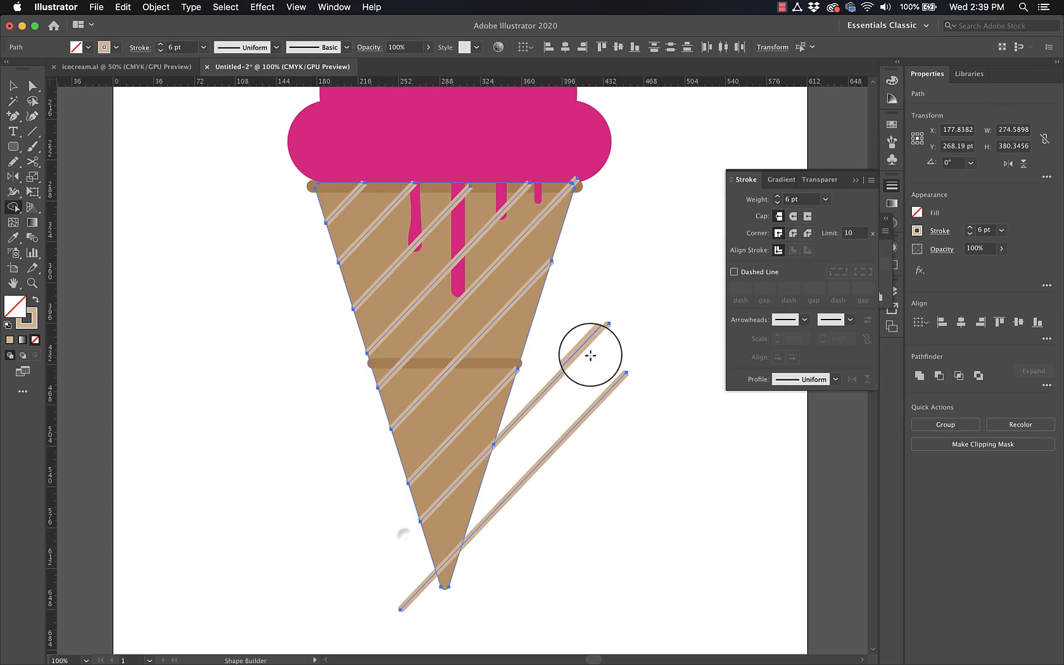
left_click(559, 374, "alt")
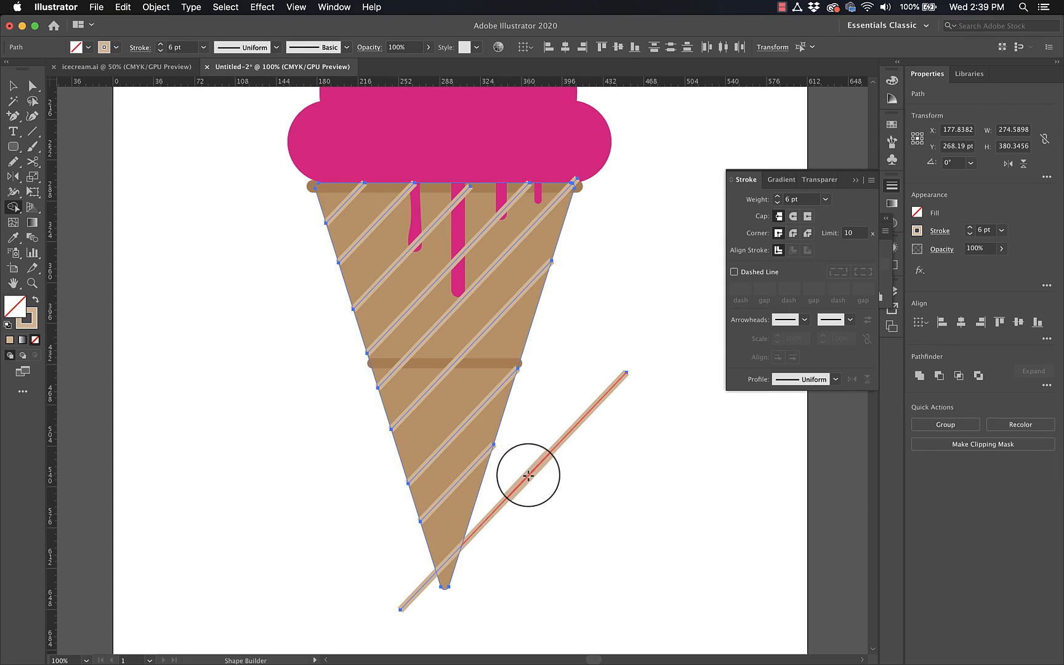
left_click(528, 475, "alt")
left_click(418, 592, "alt")
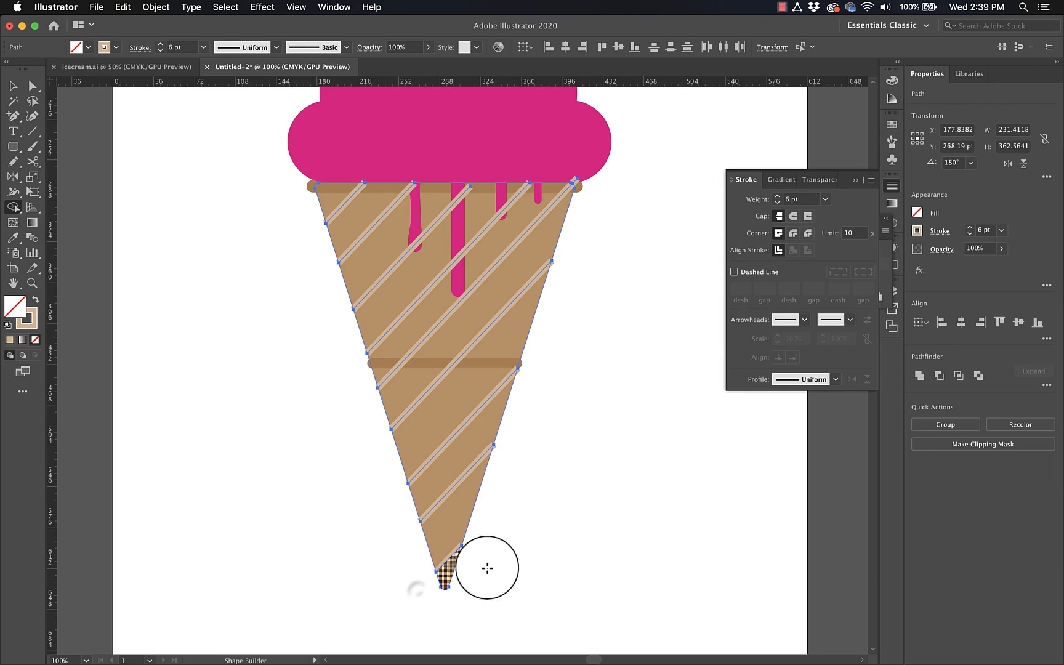
scroll(546, 549, "up", 2)
scroll(546, 548, "right", 1)
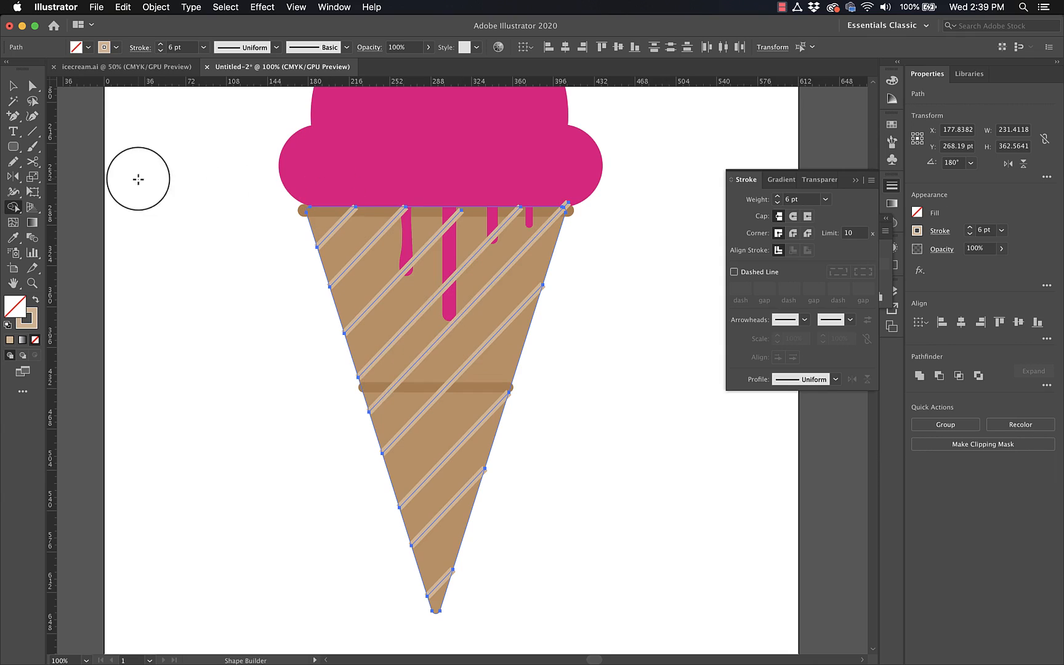
key("v")
left_click(156, 304)
Bring the dripping magenta scoop to the front of all the artwork and deselect it.
left_click(380, 137)
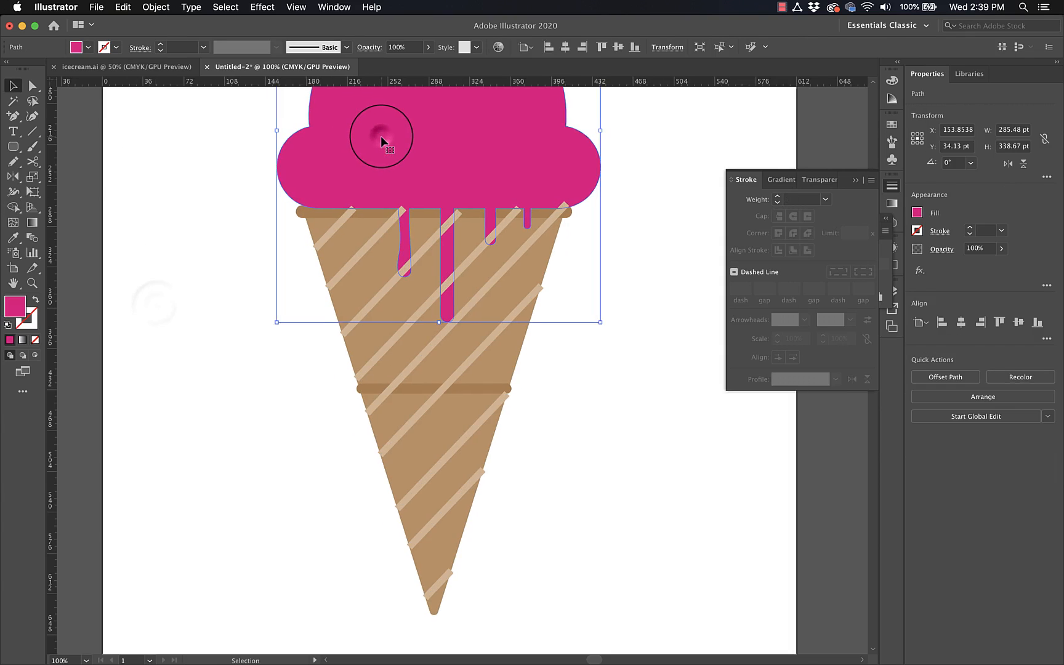
key("super+shift+bracketright")
scroll(215, 284, "up", 2)
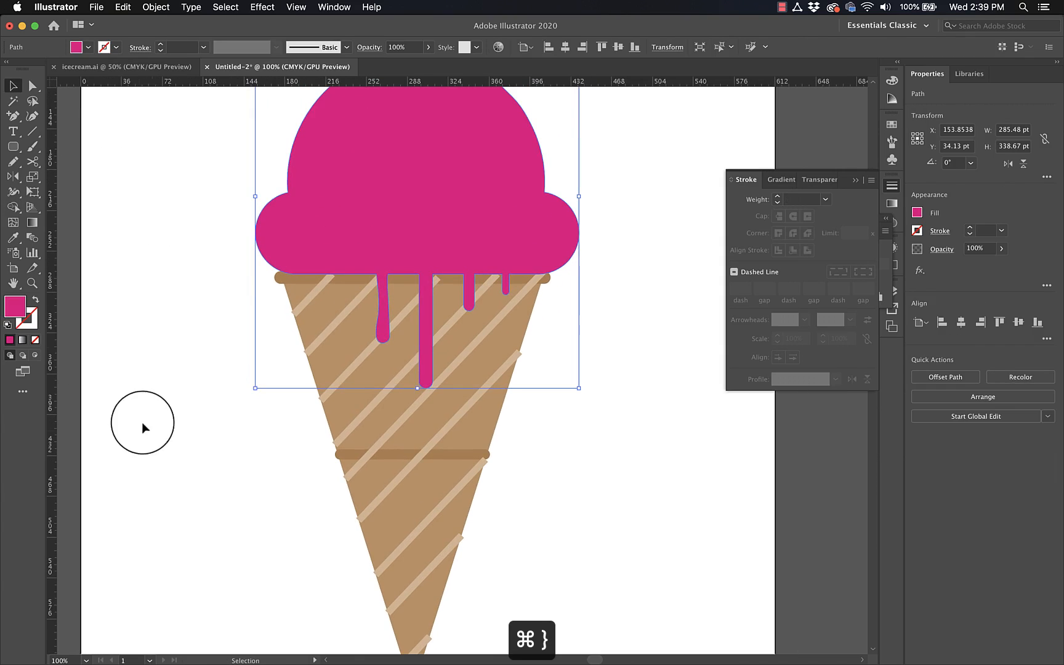
left_click(139, 426)
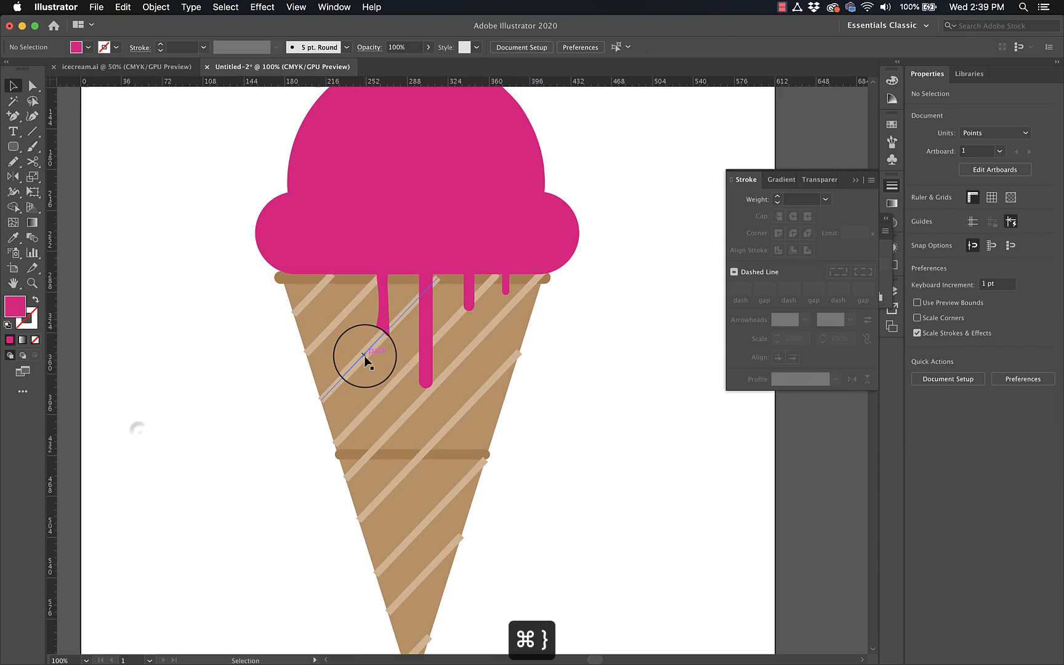
Bring the rim band and the middle band of the cone forward above the tan lines, keeping the rim behind the drips.
left_click(285, 280)
key("super+bracketright")
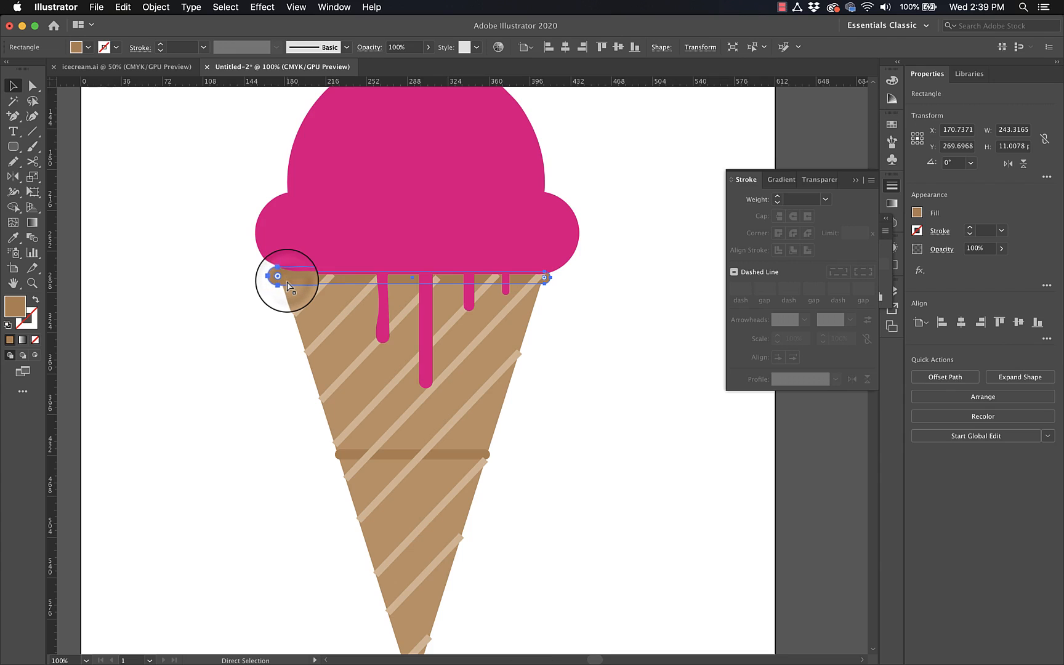
key("super+bracketright")
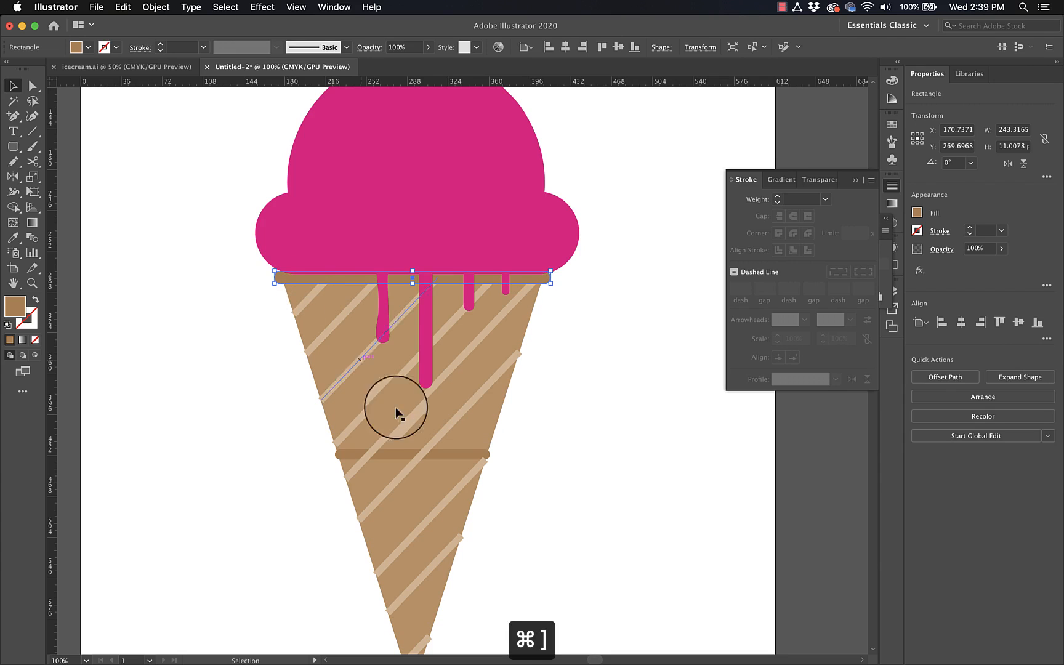
left_click(346, 455, "super")
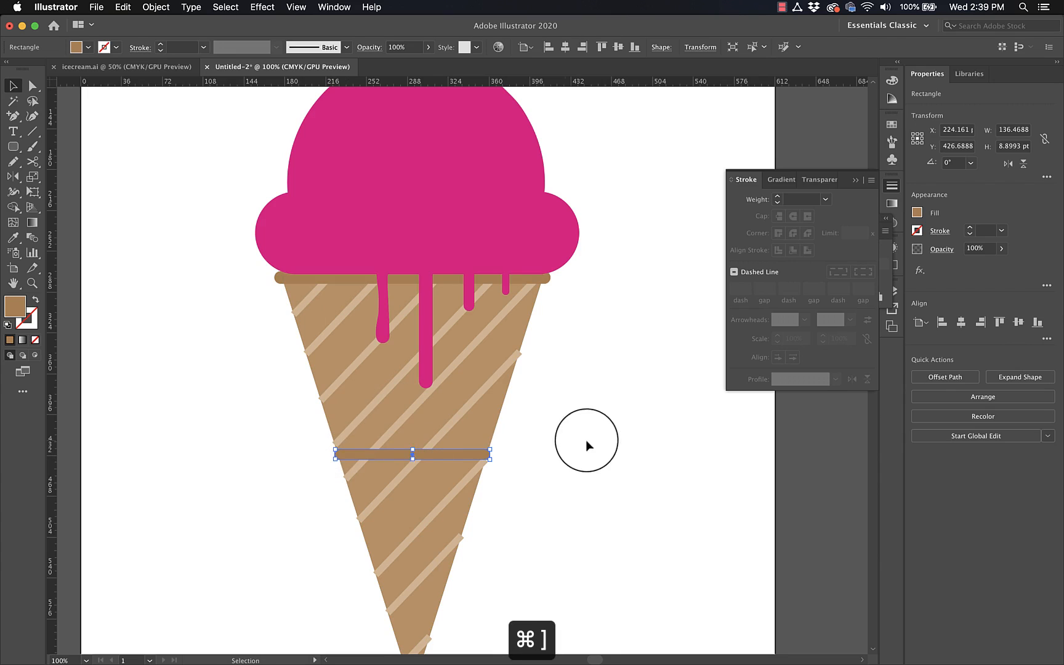
left_click(549, 371)
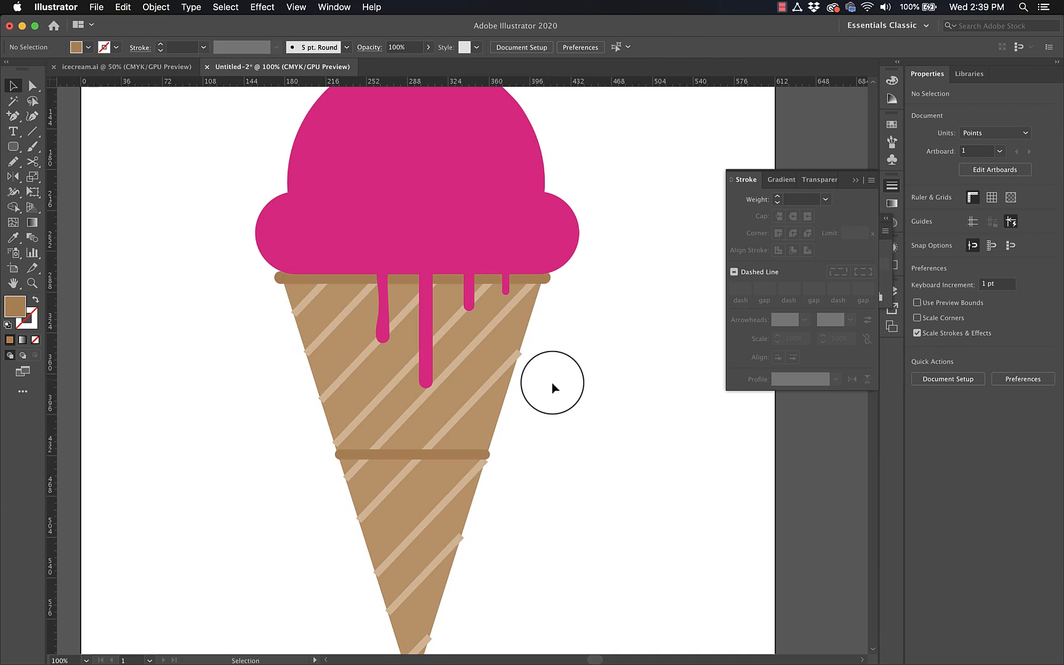
Outline the stroke of the topmost tan line at the cone's upper-left edge and deselect it.
scroll(552, 382, "left", 2)
key("a")
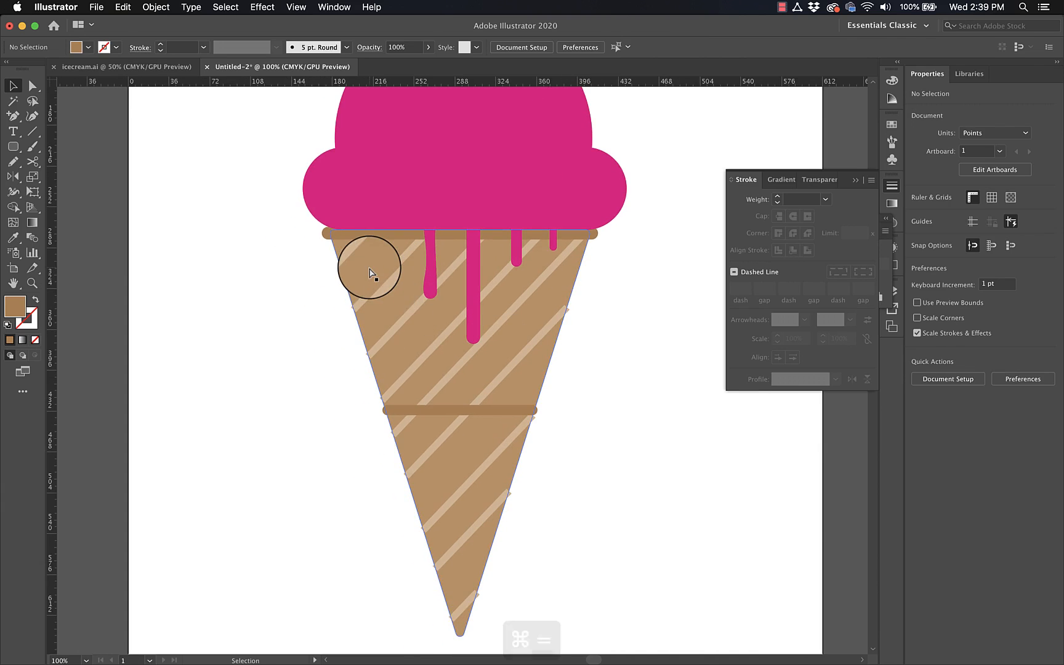
key("super+equal")
key("v")
key("super+equal")
key("super+equal")
key("super+equal")
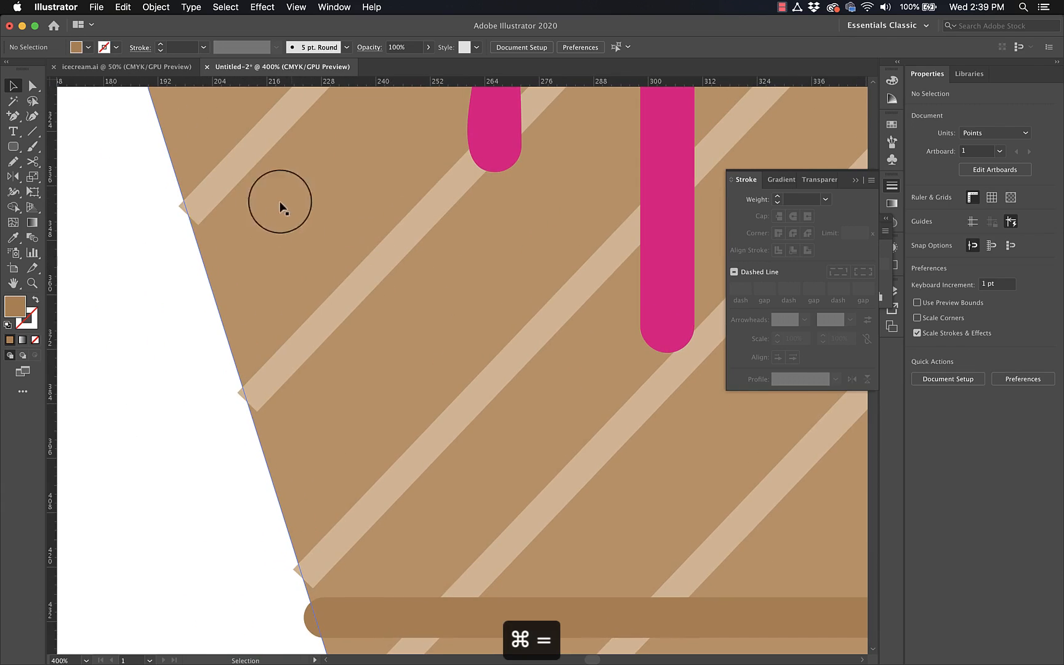
left_click(242, 166)
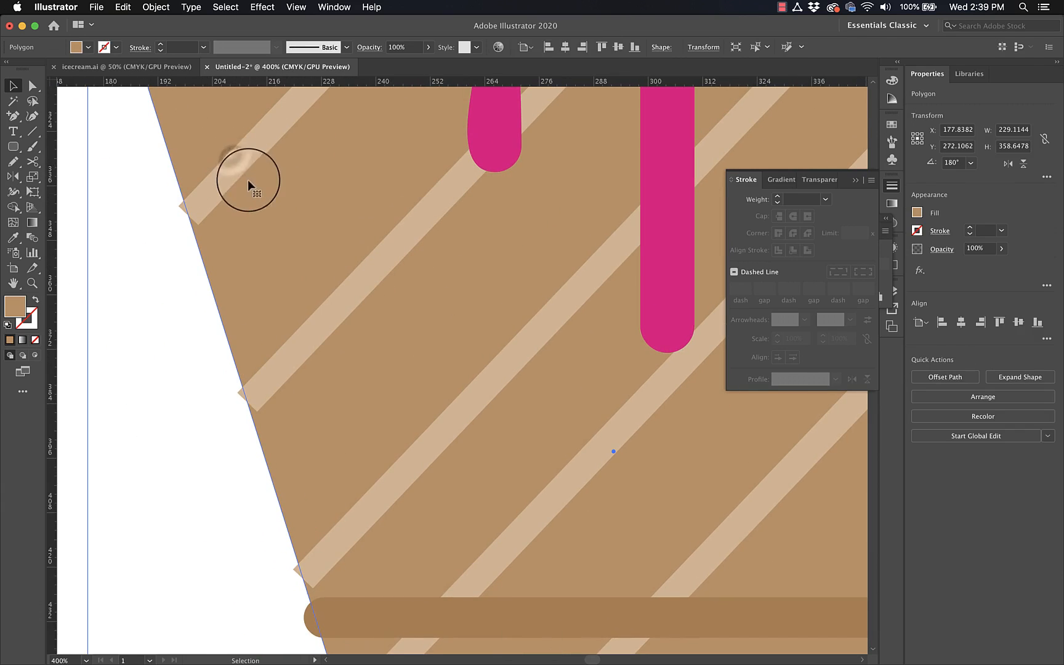
left_click(242, 176)
scroll(237, 174, "up", 5)
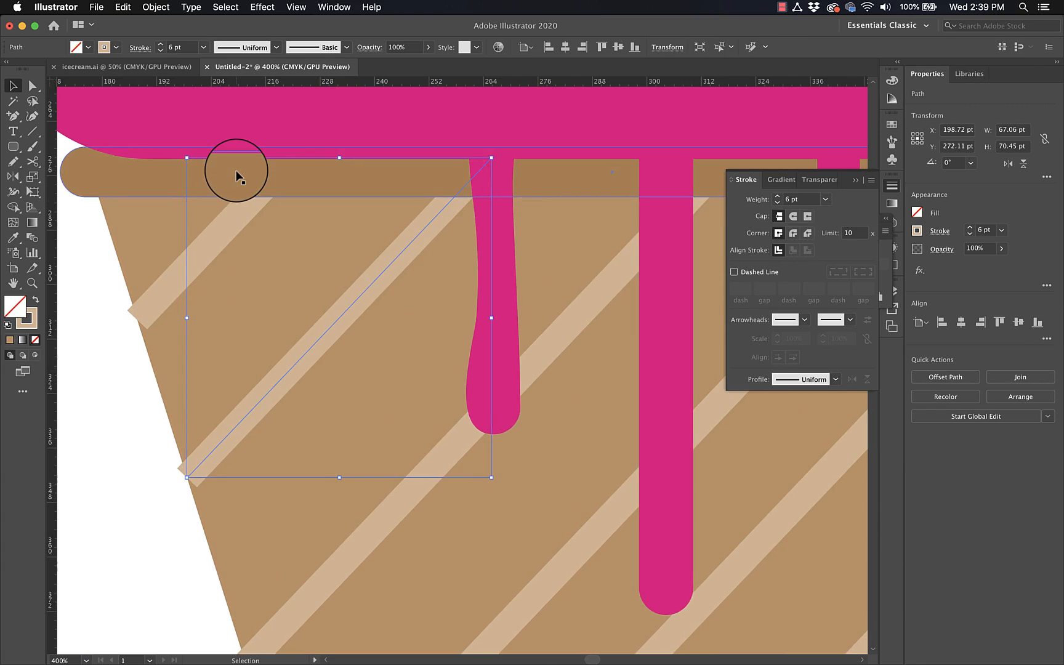
scroll(238, 169, "left", 3)
left_click(240, 265)
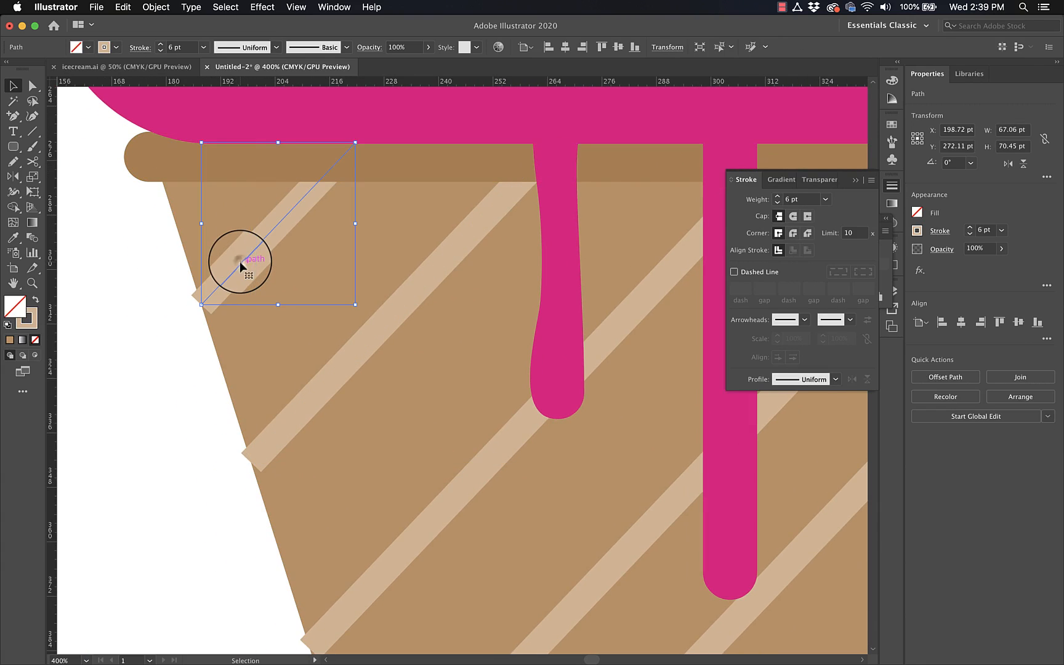
left_click(156, 6)
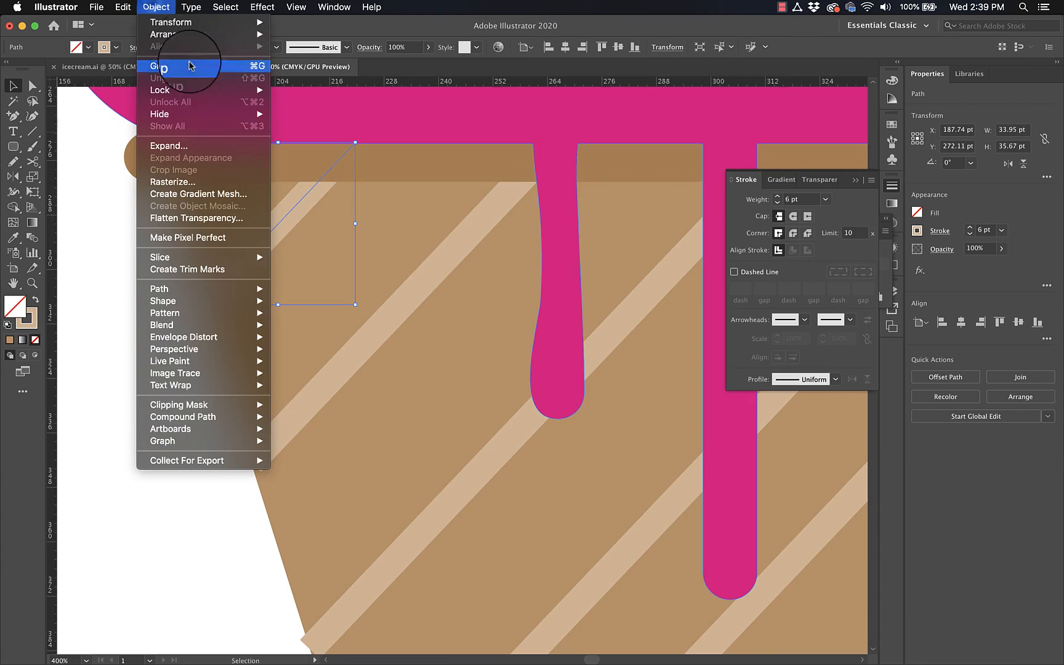
mouse_move(192, 308)
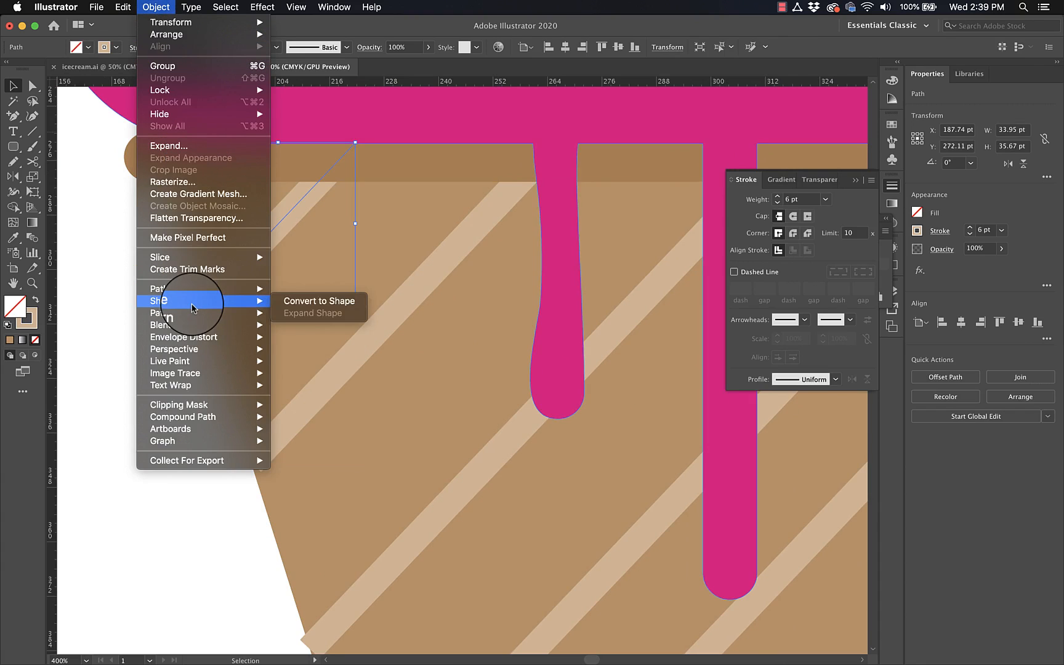
mouse_move(230, 288)
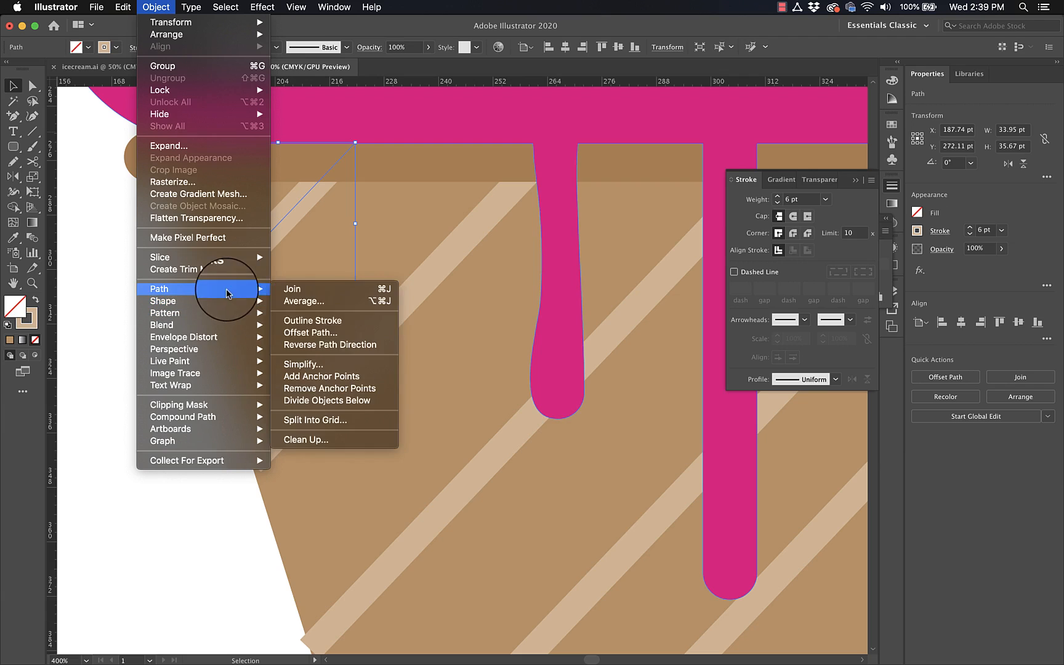
left_click(311, 321)
left_click(142, 387)
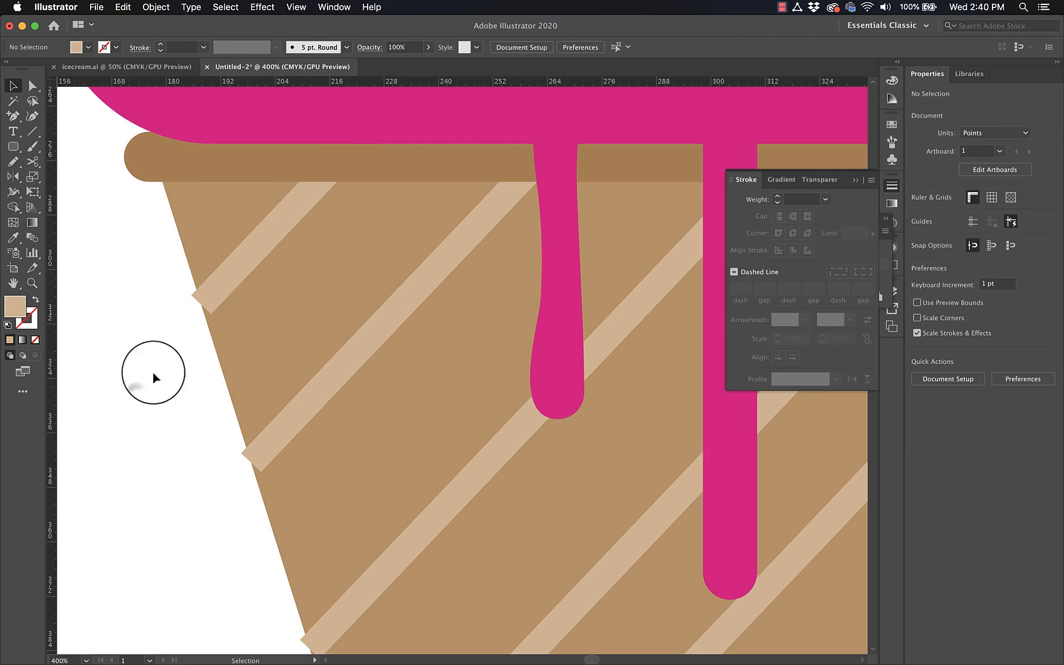
Remove the outlined line's corner overhanging the cone's left edge using Shape Builder on the line and cone.
left_click(253, 257)
left_click(411, 252, "shift")
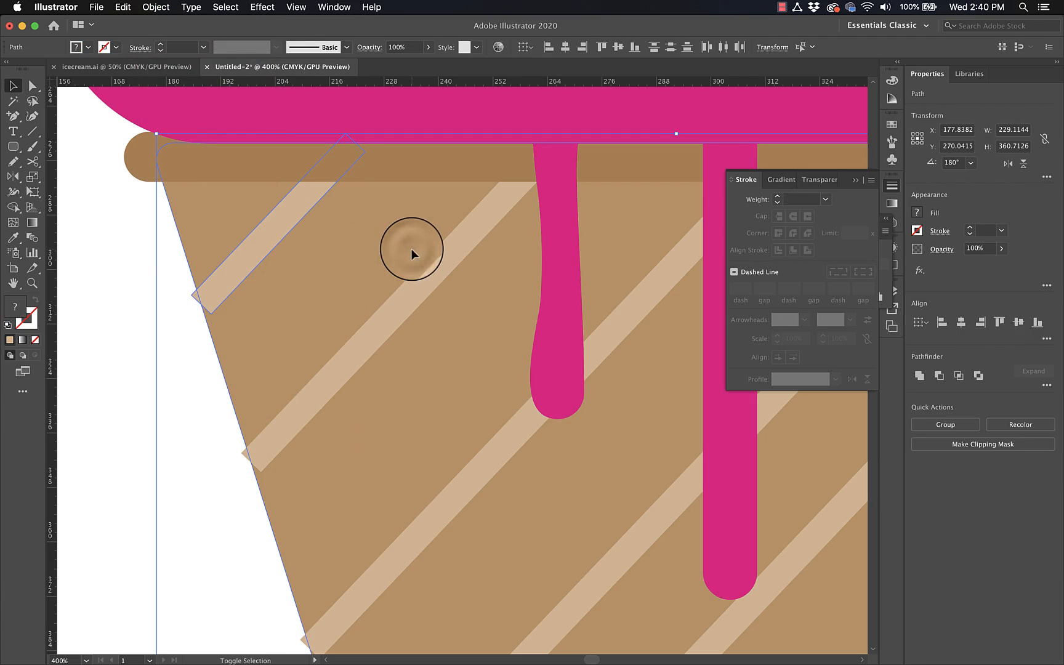
key("shift+m")
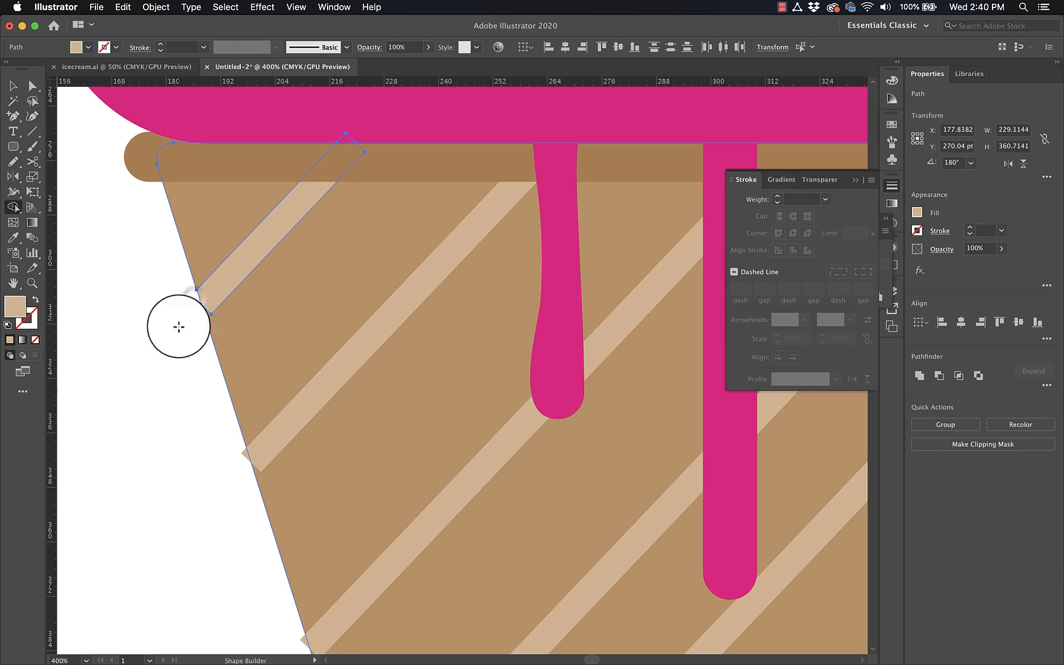
key("v")
left_click(168, 358)
left_click(219, 290)
key("Delete")
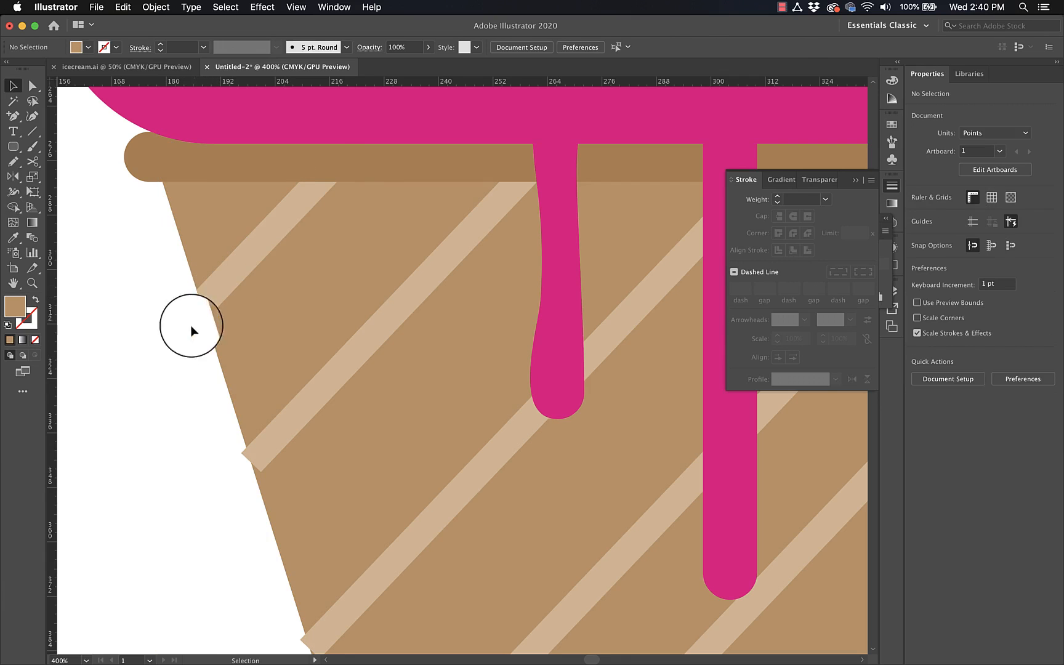
Examine the whole ice cream and the tan line ends along the cone's edges.
key("super+minus")
key("super+minus")
key("super+minus")
key("super+minus")
key("super+minus")
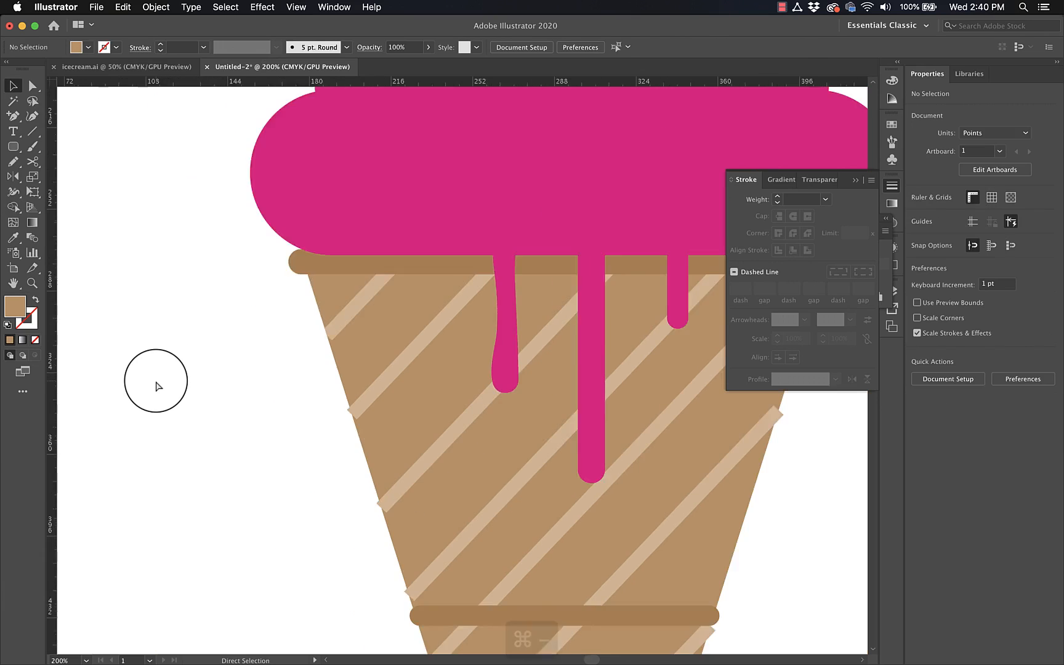
scroll(286, 389, "right", 2)
scroll(286, 389, "down", 2)
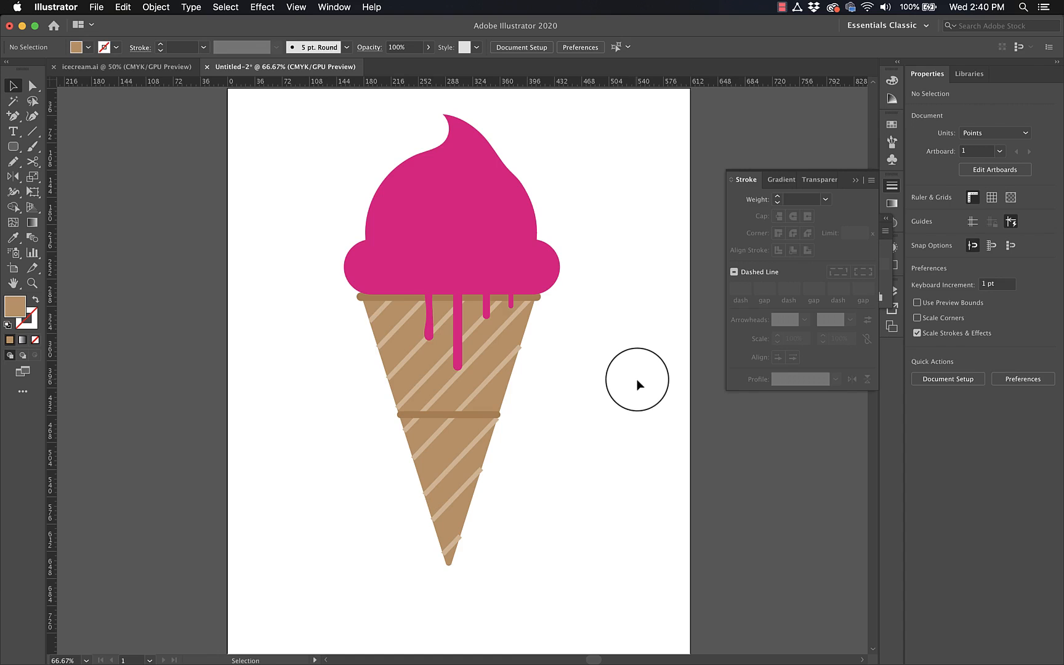
scroll(622, 382, "up", 1)
key("super+equal")
key("super+equal")
key("super+equal")
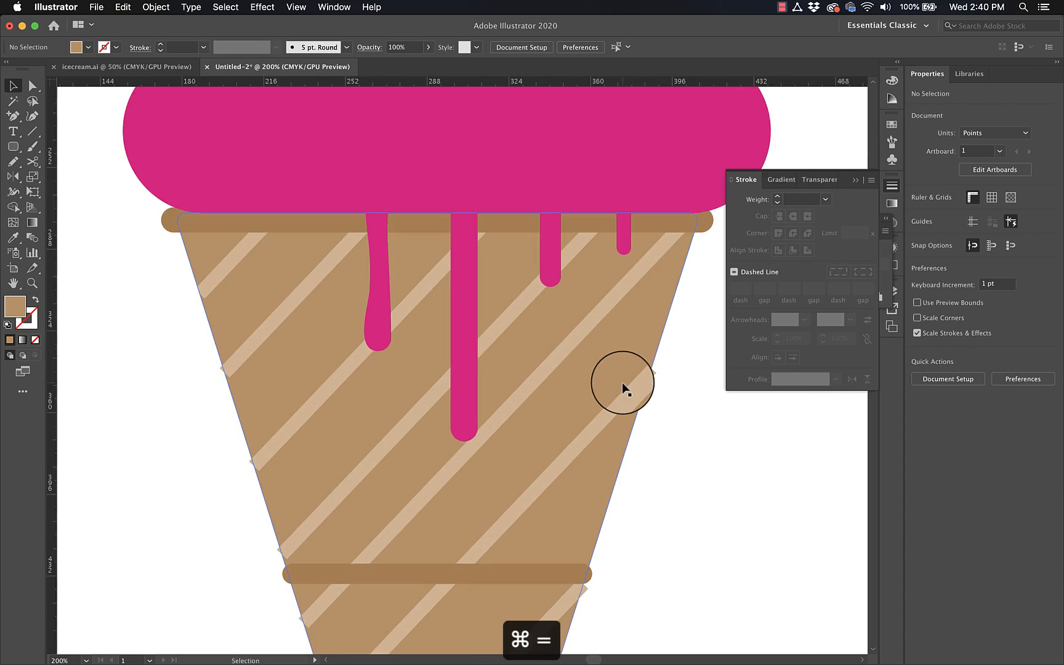
scroll(621, 383, "down", 3)
key("super+minus")
key("super+minus")
key("super+minus")
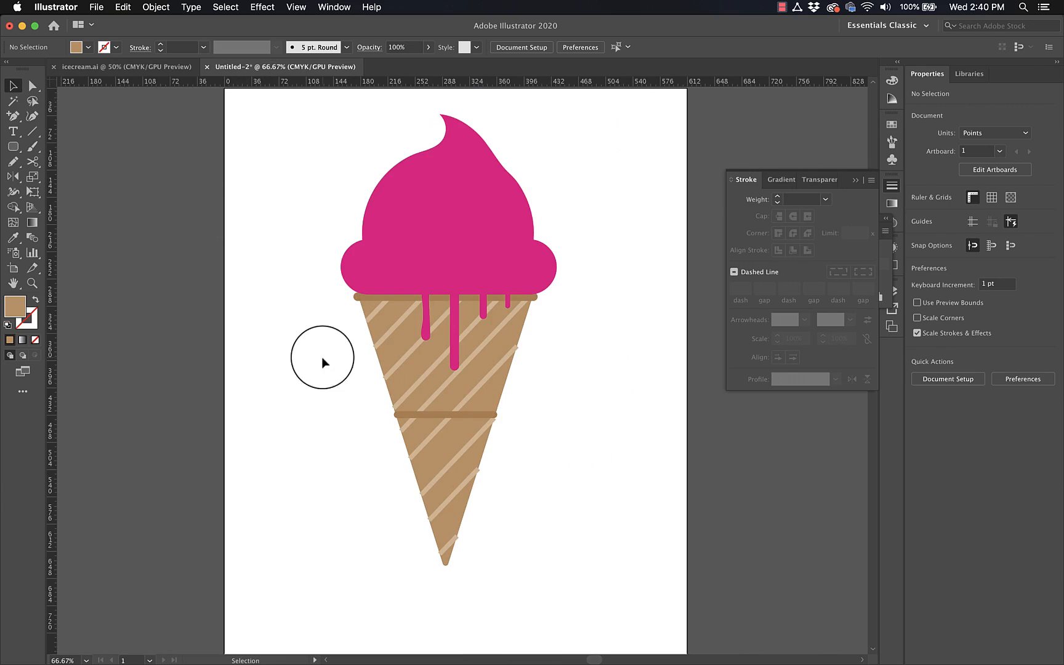
Draw a descending diagonal about 276 by 330 pt across the cone's tip with the existing lines' tan 6 pt stroke, and copy it over the scoop's right side.
left_click(32, 131)
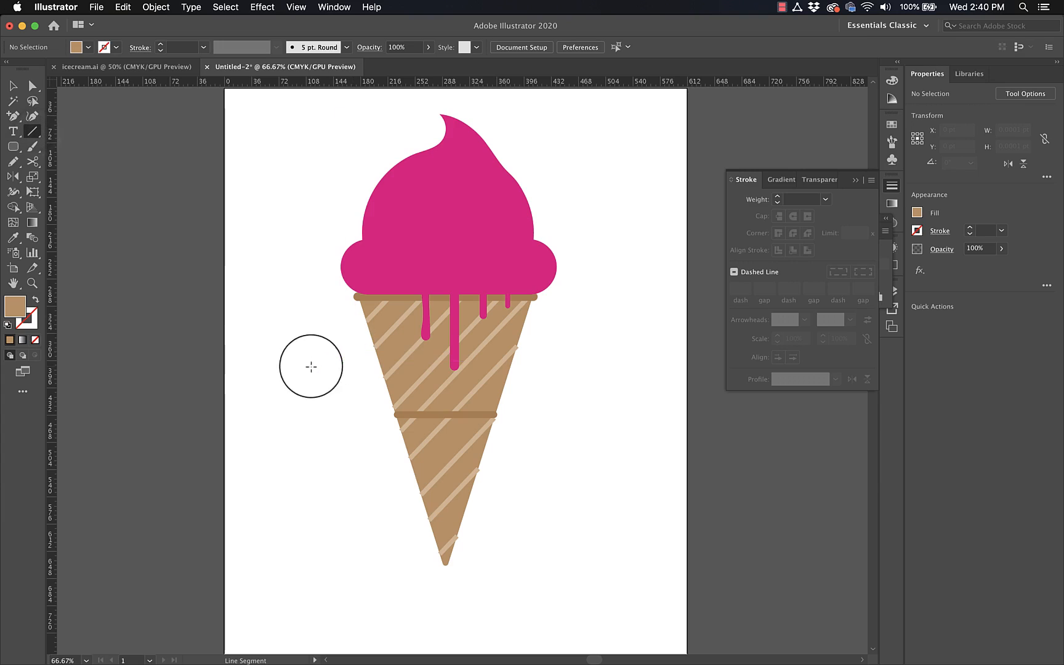
left_click_drag(286, 383, 509, 615)
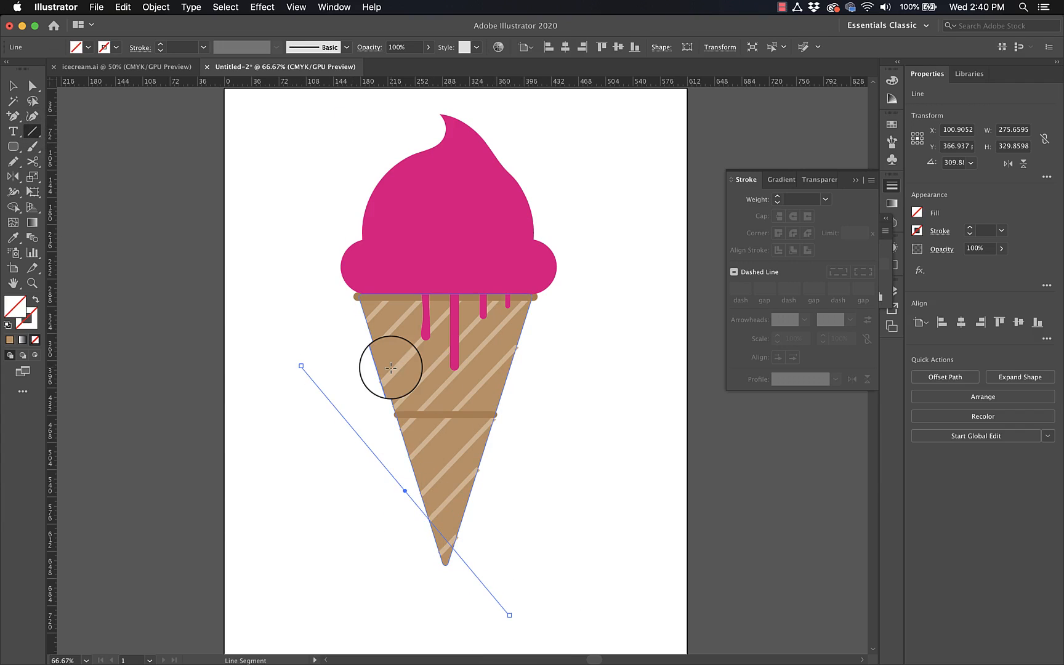
left_click(424, 368)
key("v")
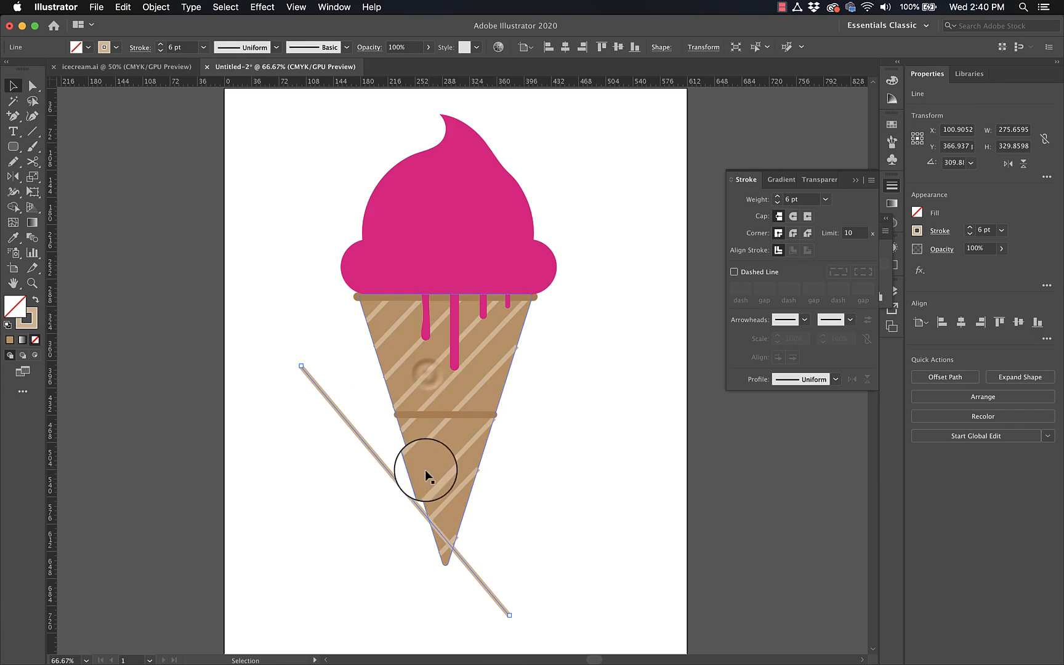
left_click_drag(400, 489, 545, 284, "alt")
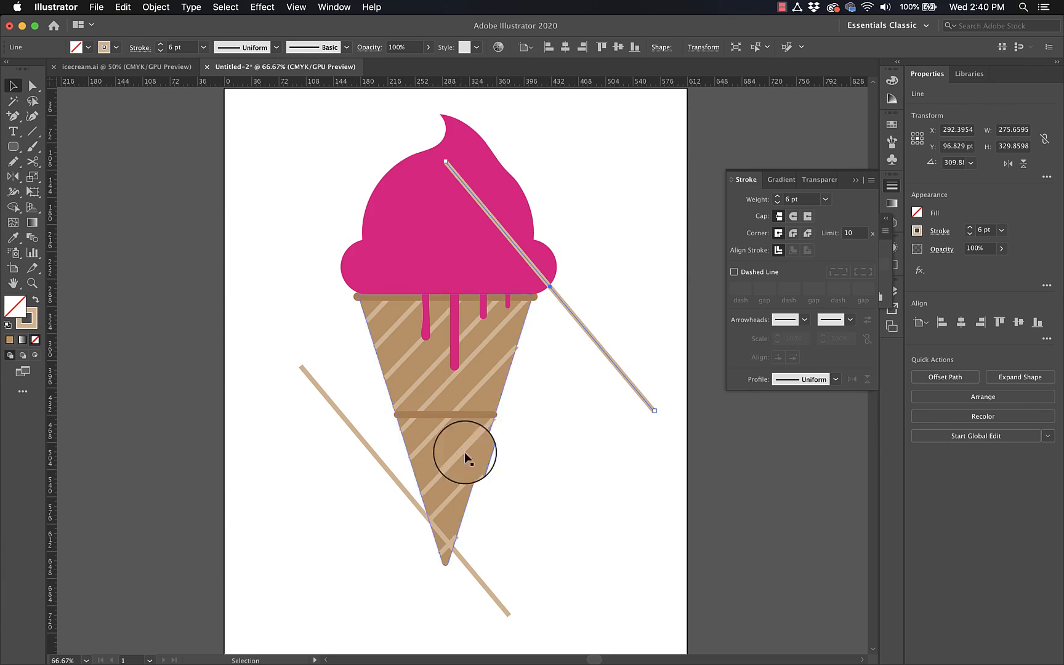
Blend the two descending diagonal lines with 8 specified steps and deselect the result.
left_click(371, 453, "shift")
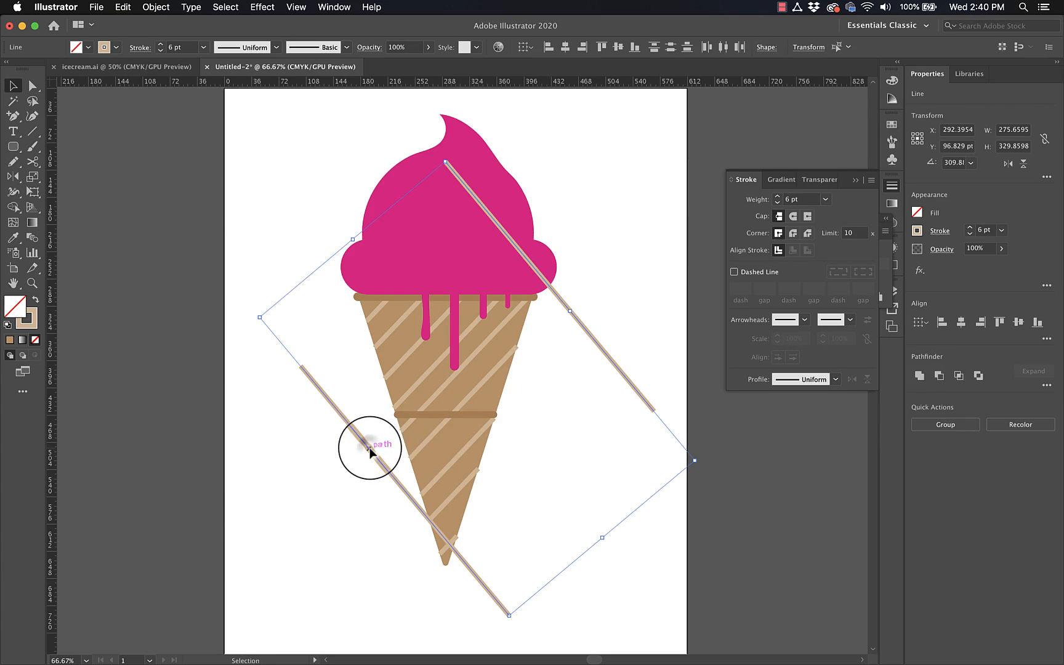
double_click(31, 240)
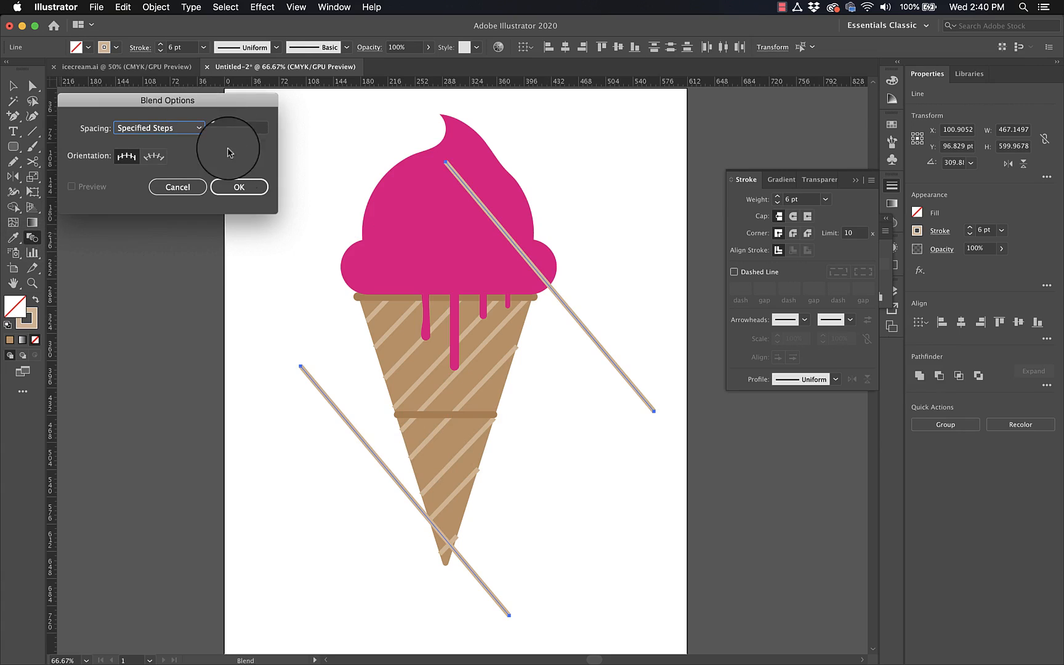
left_click(239, 186)
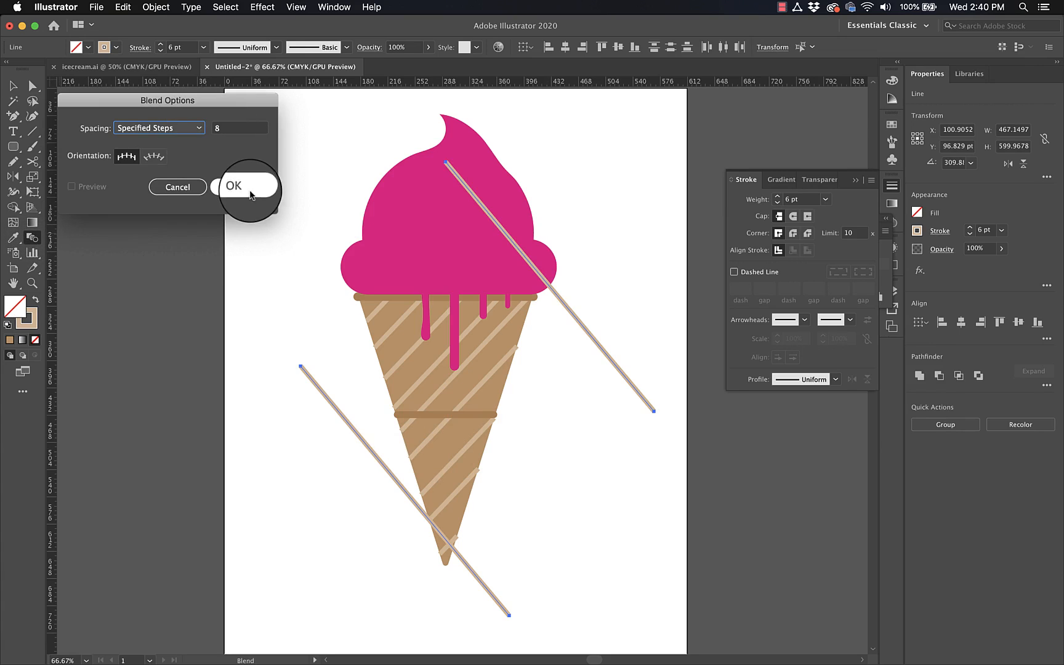
left_click(335, 410)
left_click(581, 325)
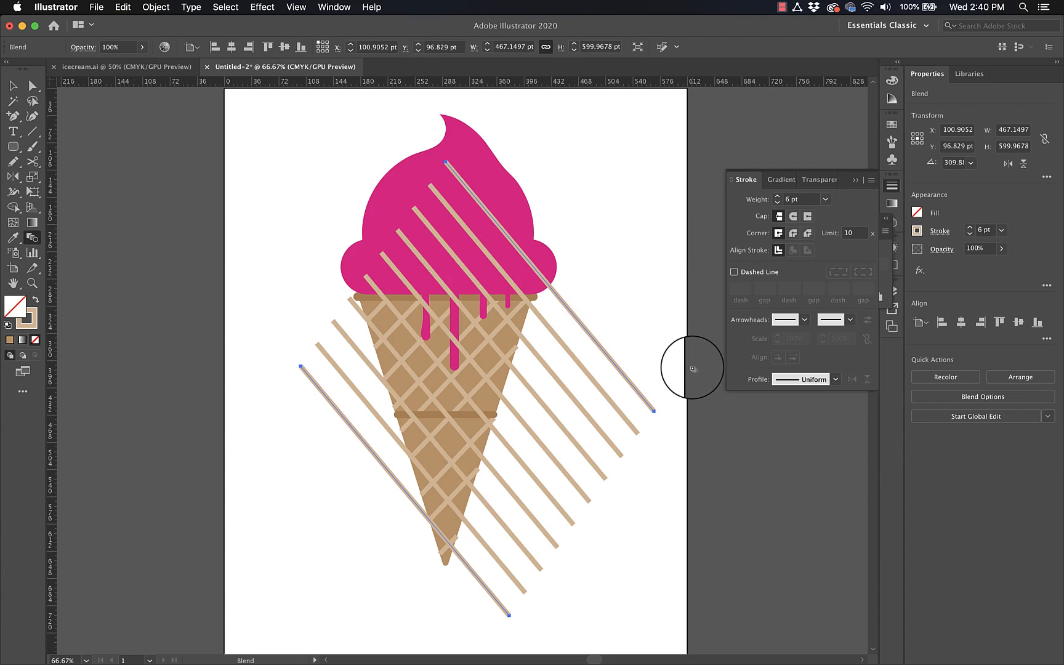
key("v")
left_click(635, 282)
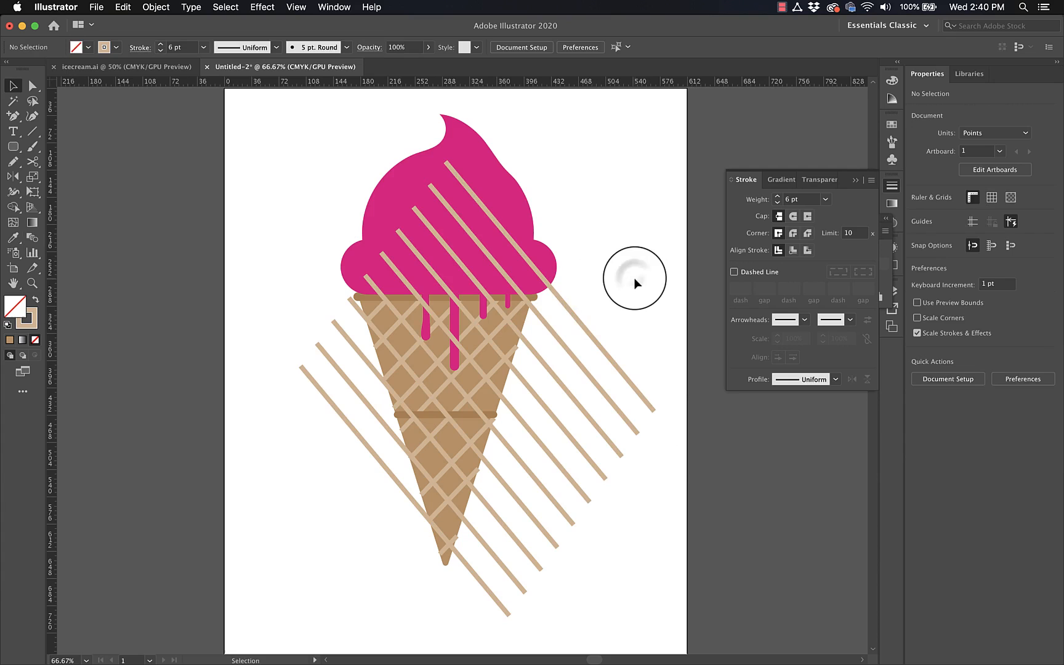
Expand the line blend into individual lines, outline their strokes and deselect them.
left_click(566, 308)
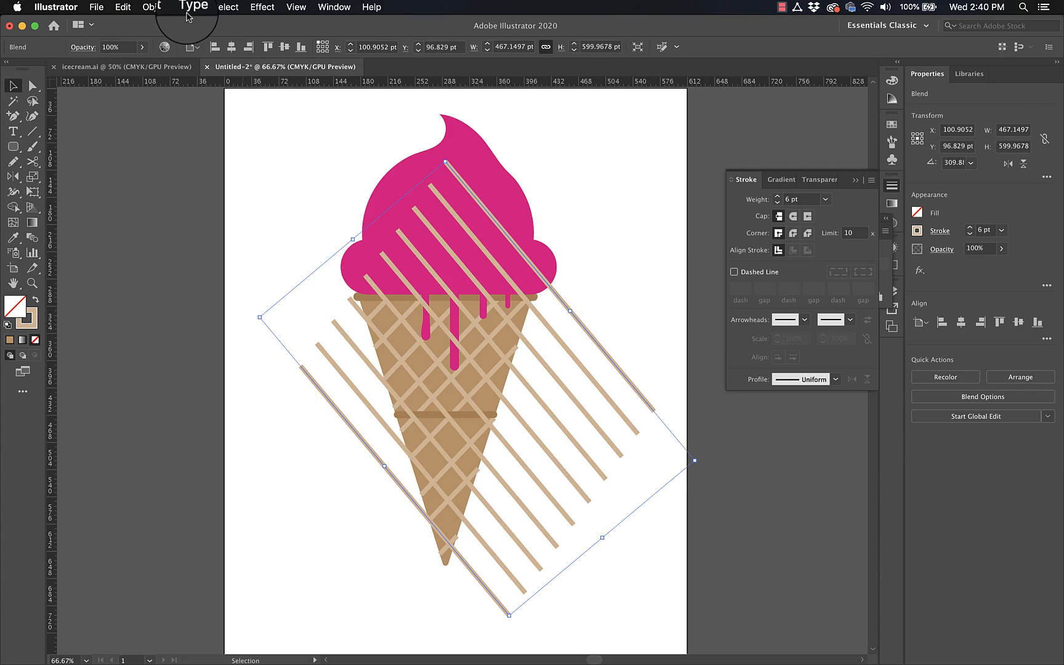
left_click(156, 7)
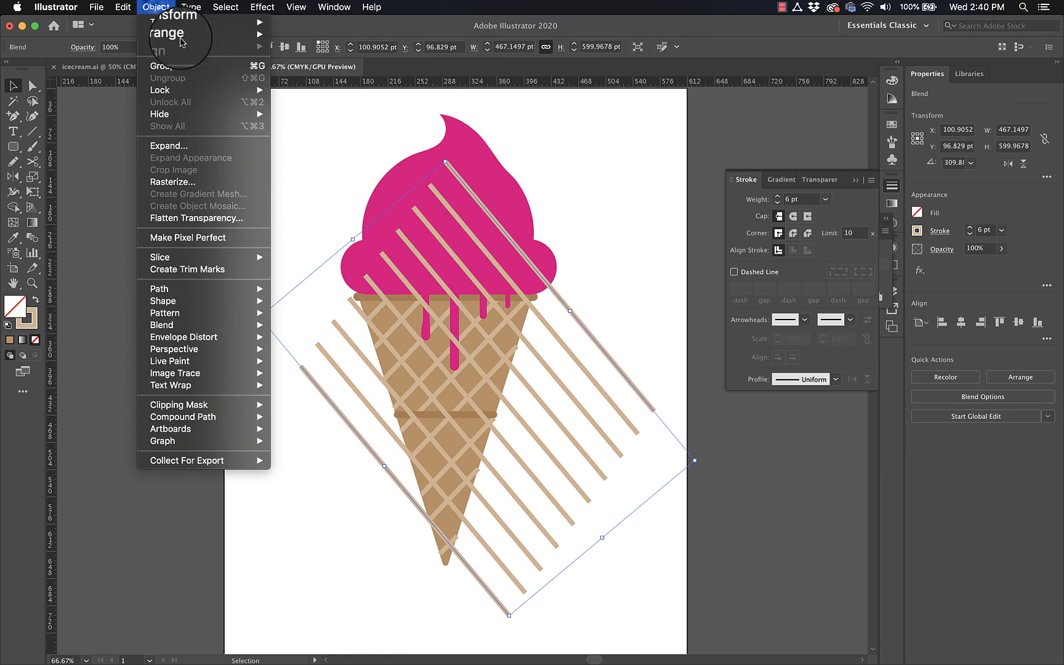
left_click(199, 152)
left_click(118, 259)
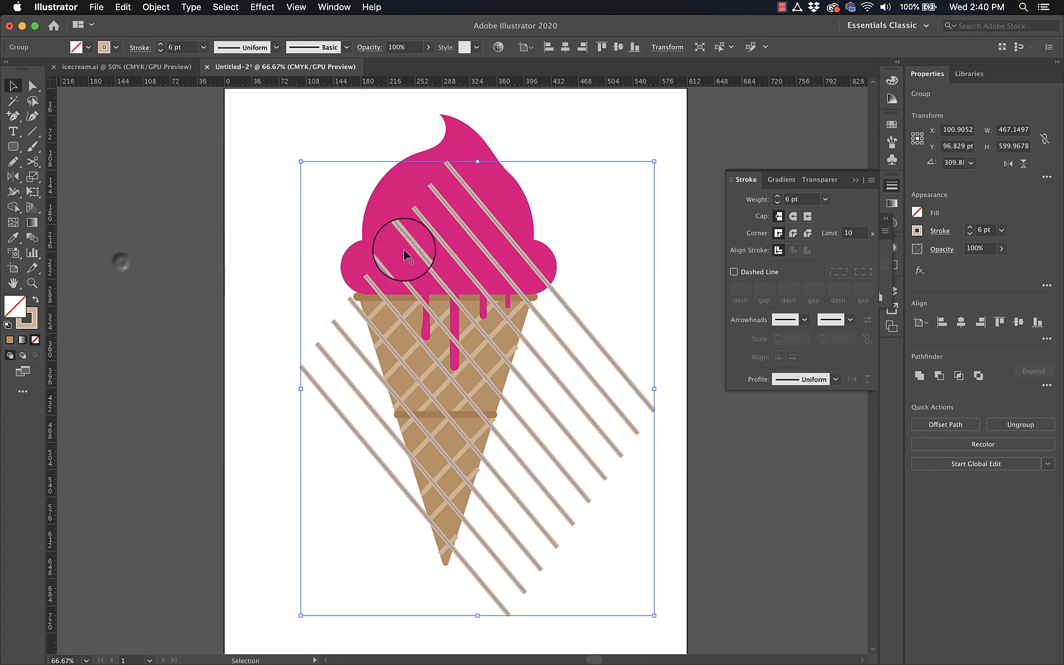
left_click(156, 7)
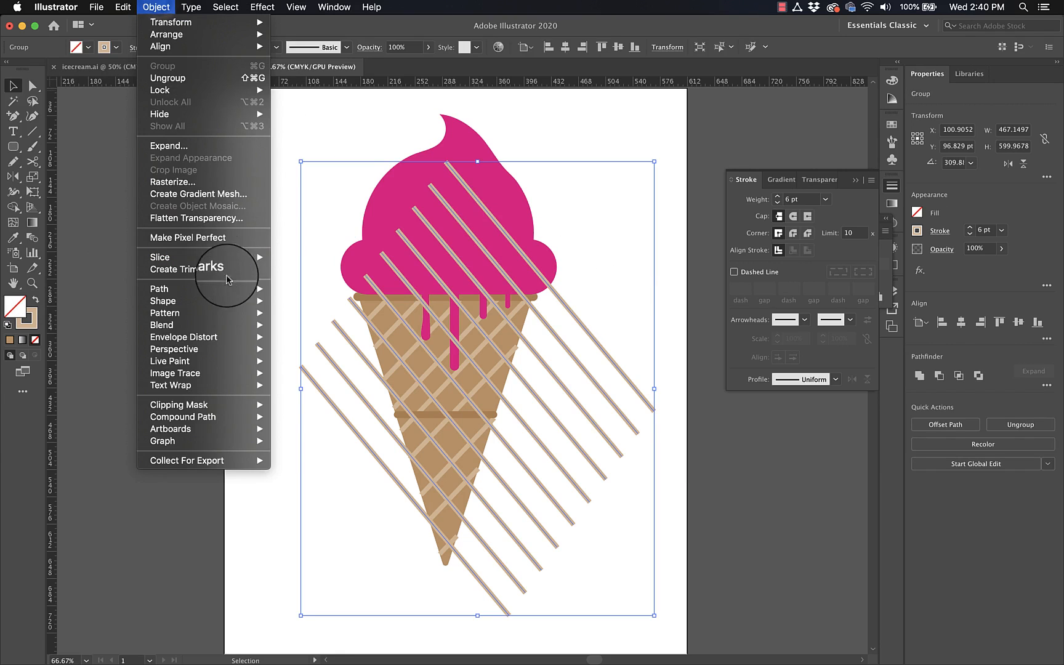
mouse_move(223, 301)
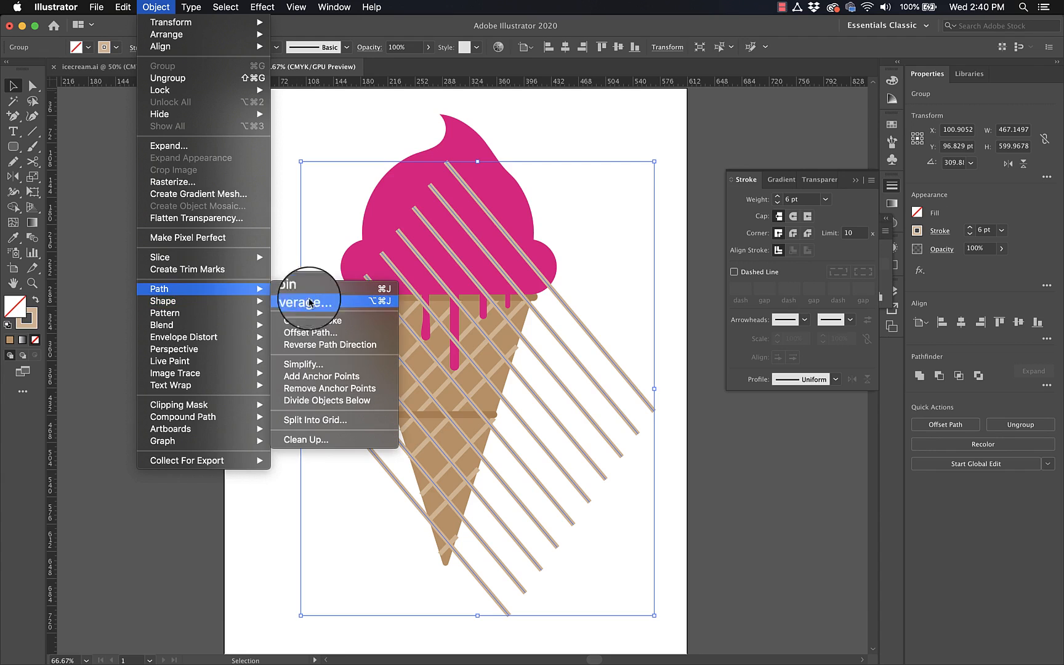
left_click(315, 320)
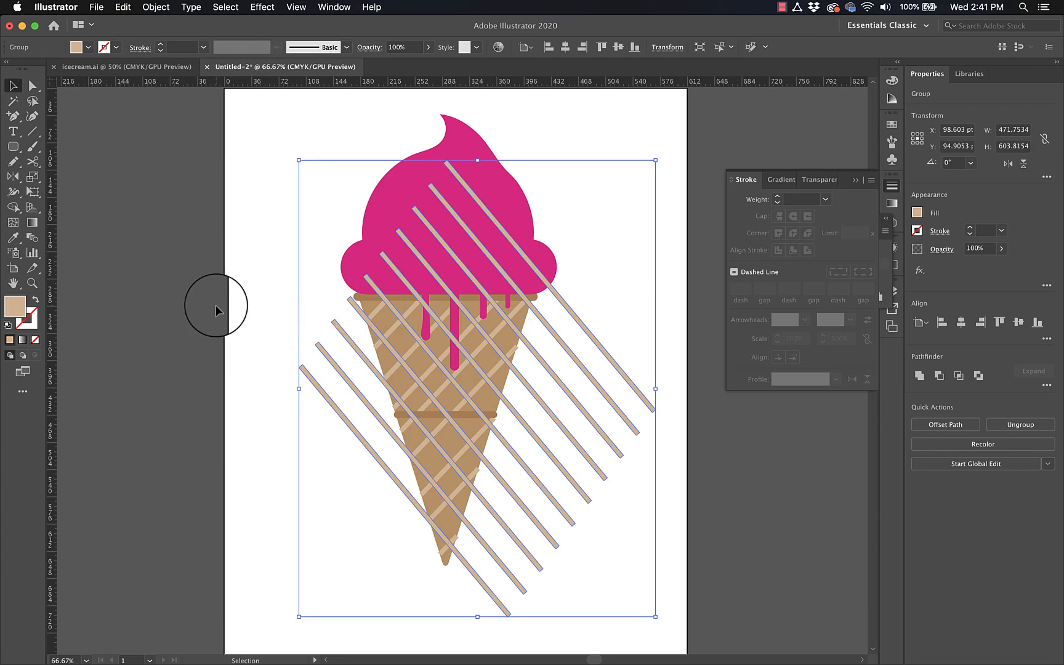
left_click(216, 305)
Select the cone with the descending lines and trim the line ends beyond its left edge and over the scoop using Shape Builder.
left_click(384, 321)
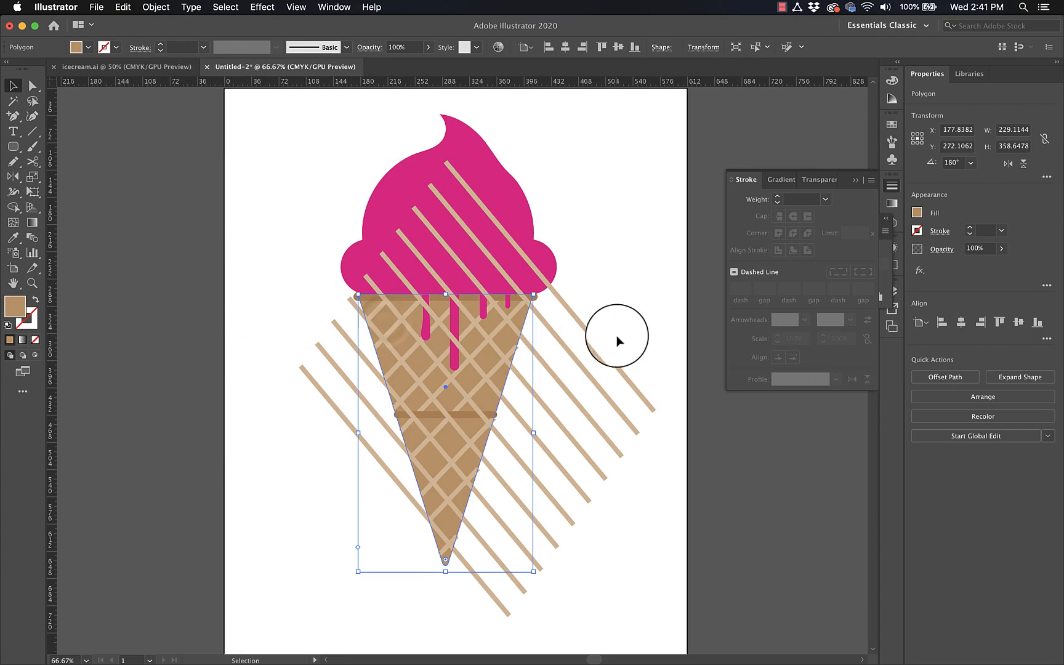
left_click_drag(660, 387, 573, 496)
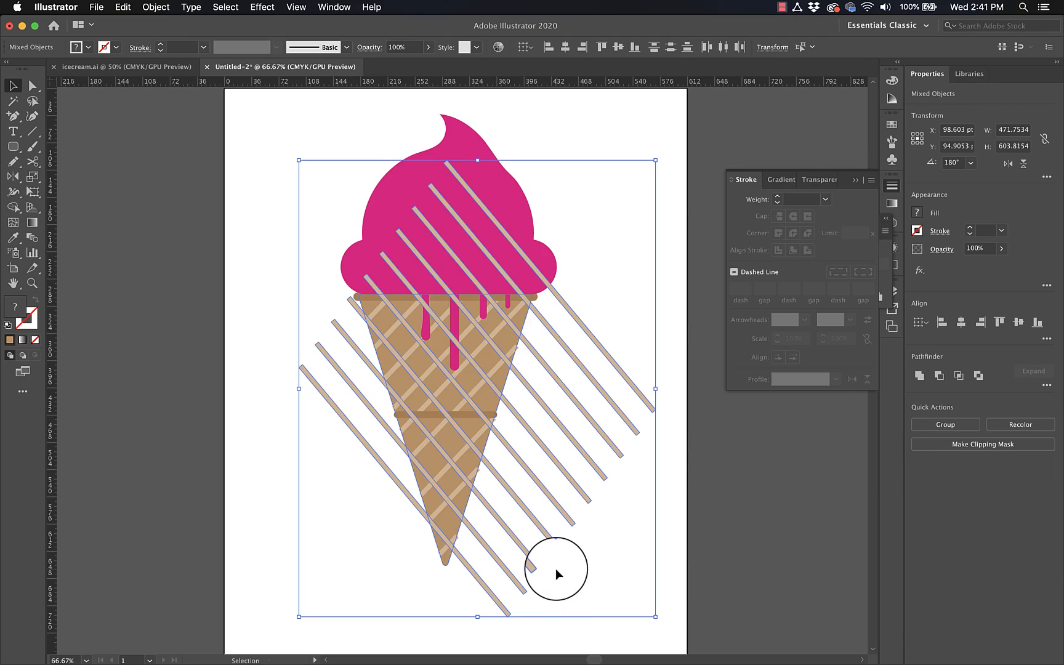
key("shift+m")
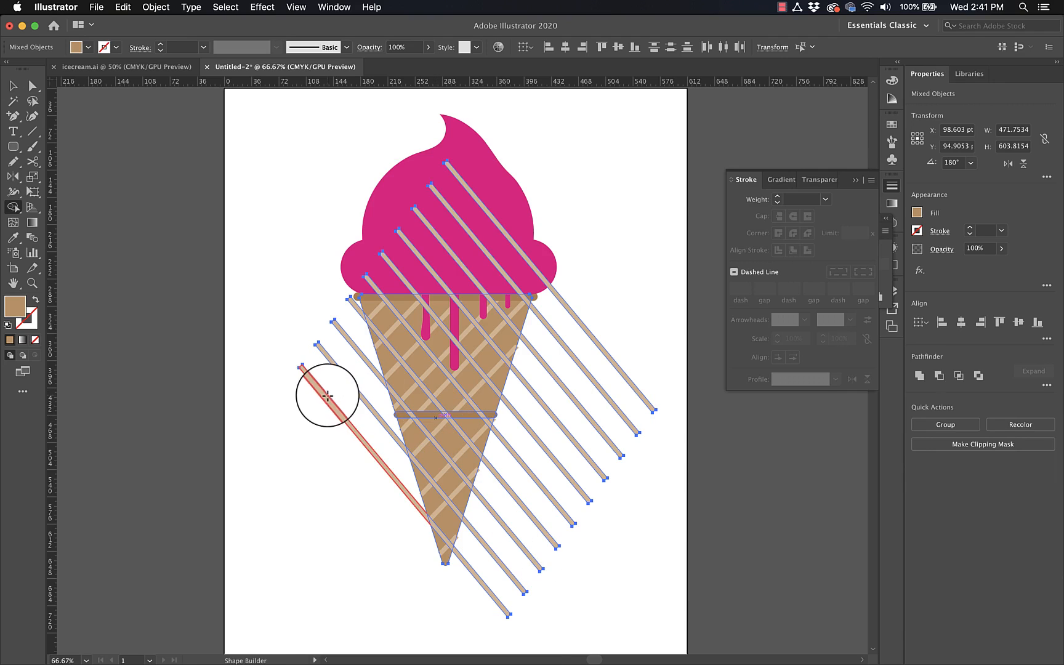
left_click(326, 397, "alt")
left_click(341, 373, "alt")
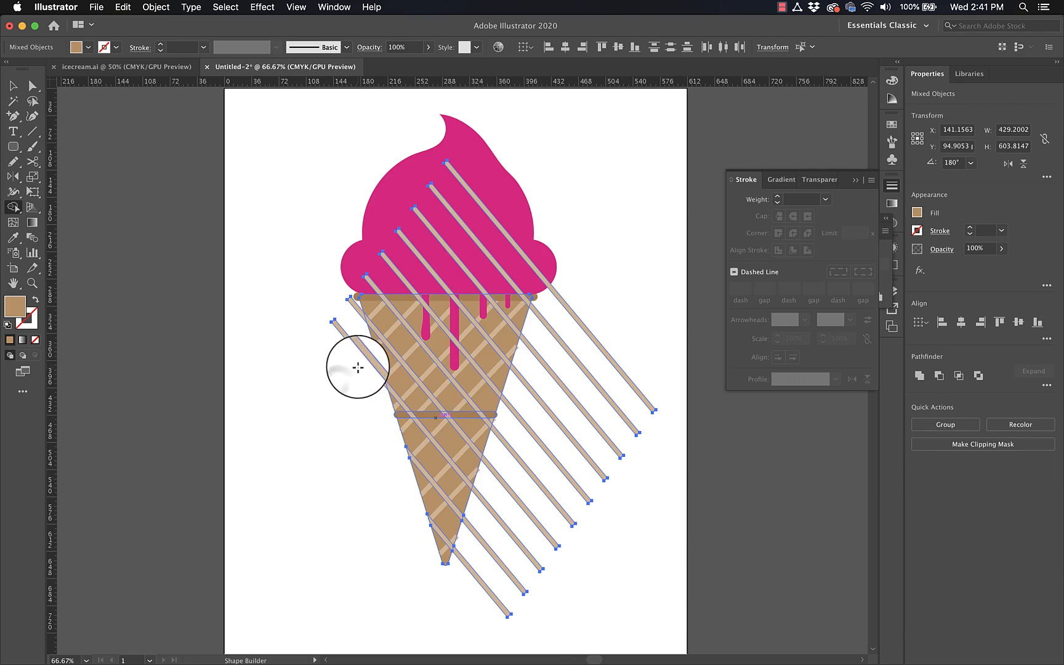
left_click(363, 359, "alt")
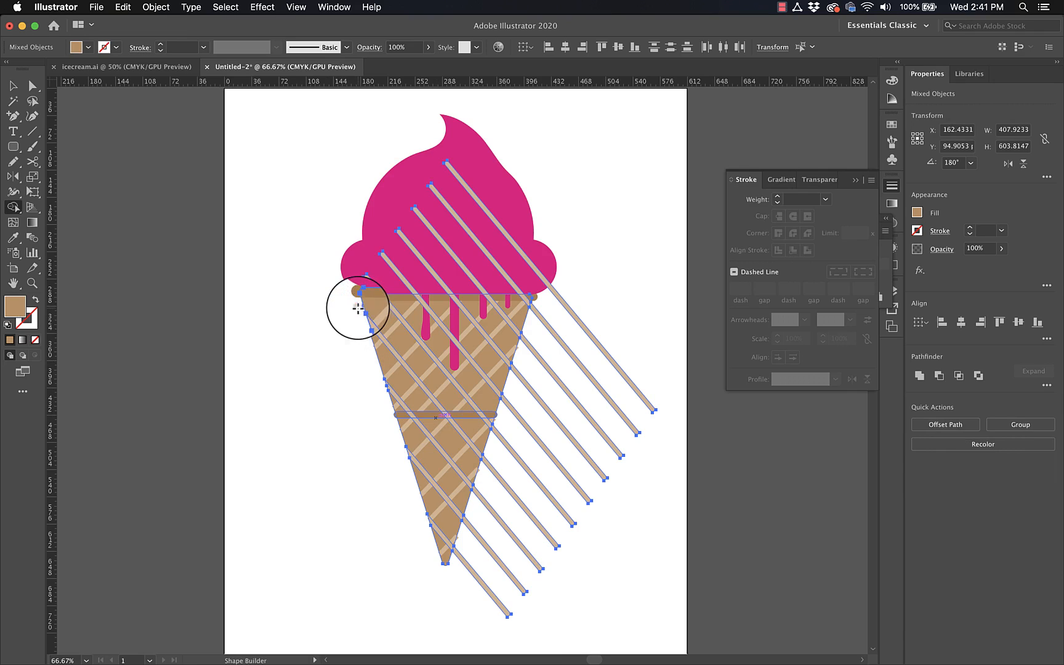
left_click(358, 307, "alt")
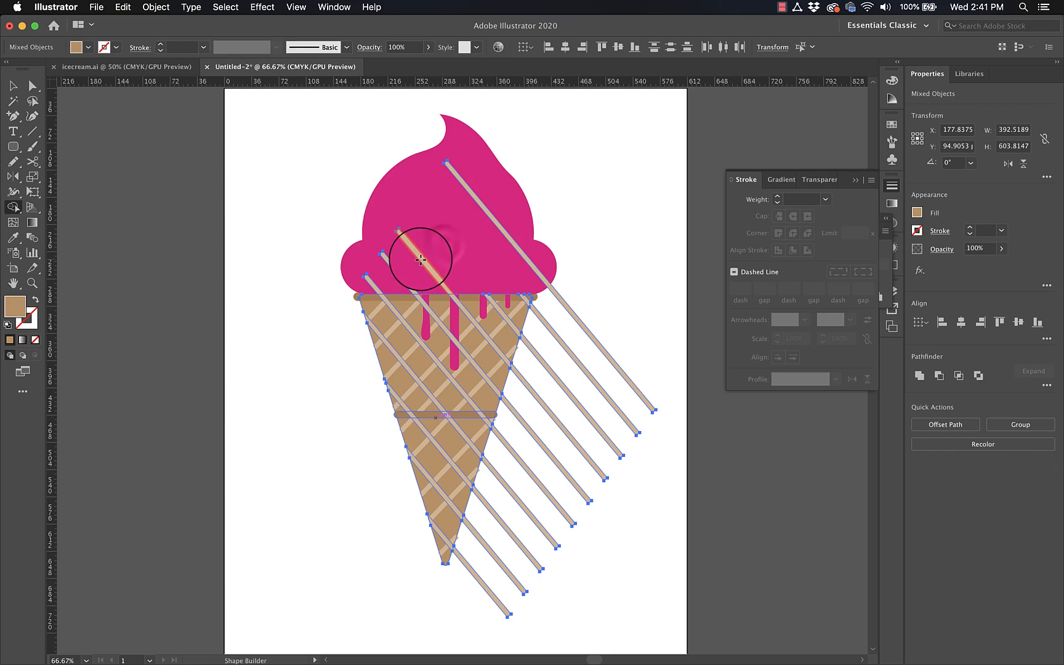
left_click(397, 274, "alt")
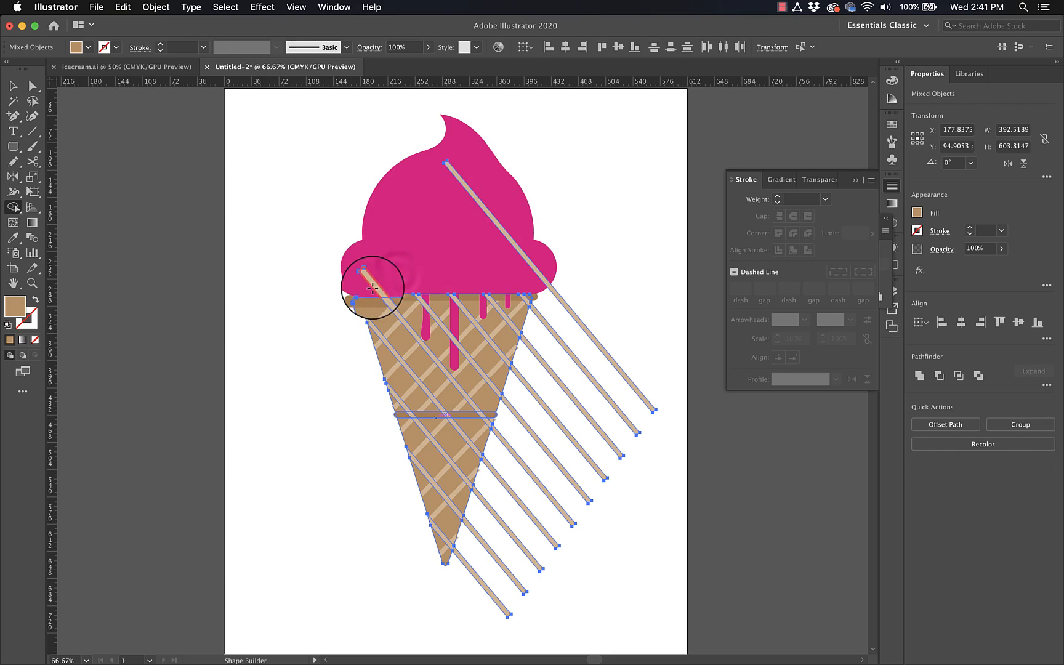
left_click(372, 287, "alt")
left_click(518, 246, "alt")
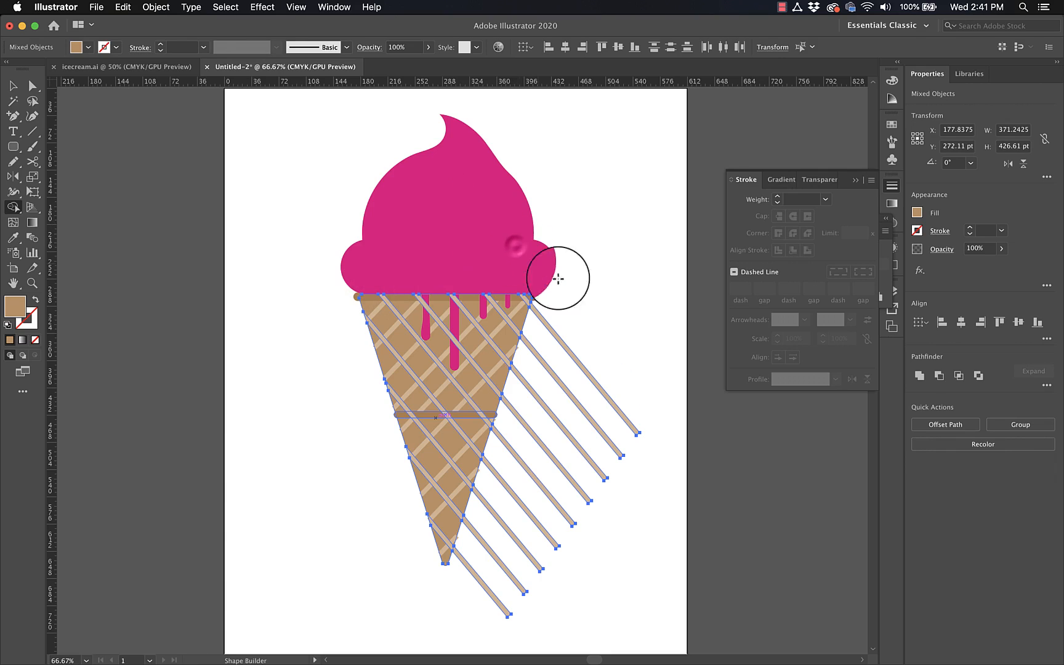
Remove the upper descending lines' ends sticking out beyond the cone's right edge, leaving the three lowest ones.
left_click(580, 362, "alt")
left_click(572, 393, "alt")
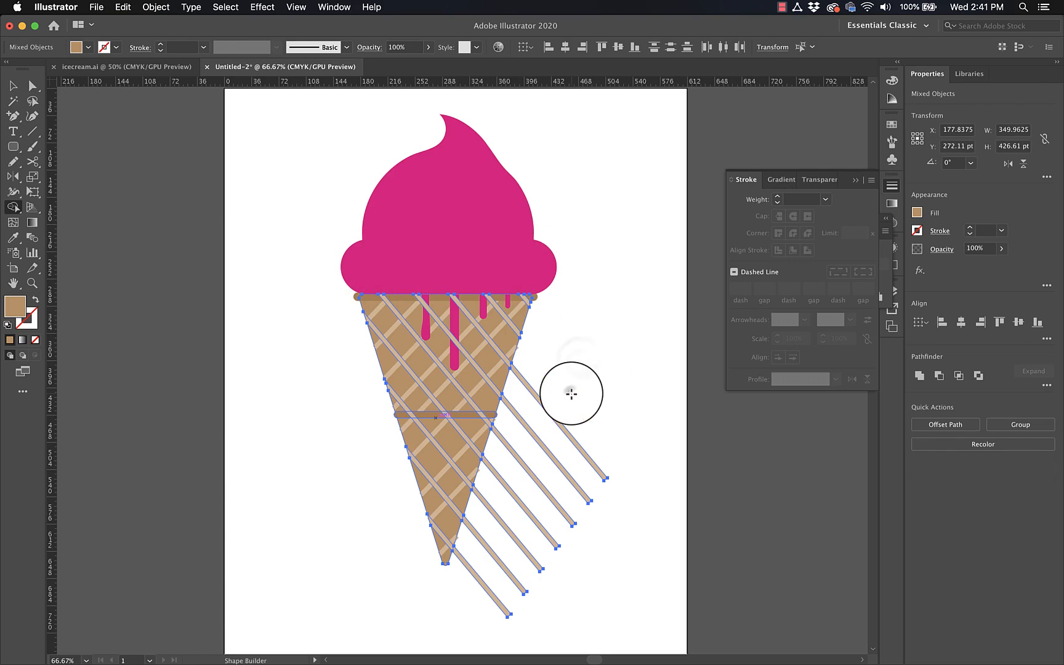
left_click(568, 434, "alt")
left_click(550, 454, "alt")
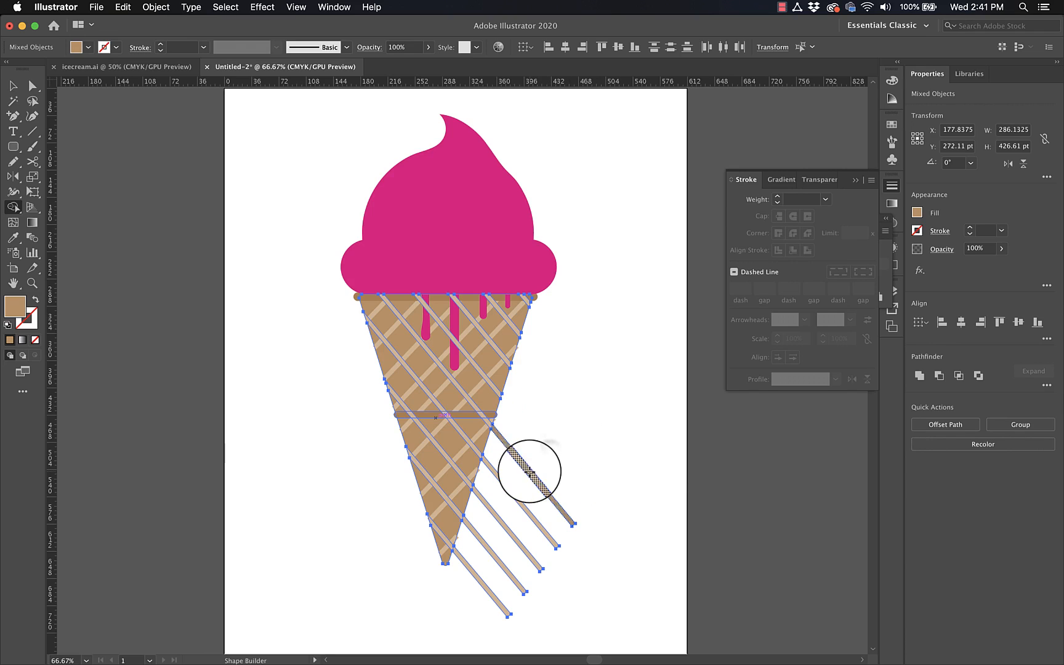
left_click(533, 476, "alt")
left_click(520, 502, "alt")
left_click(503, 520, "alt")
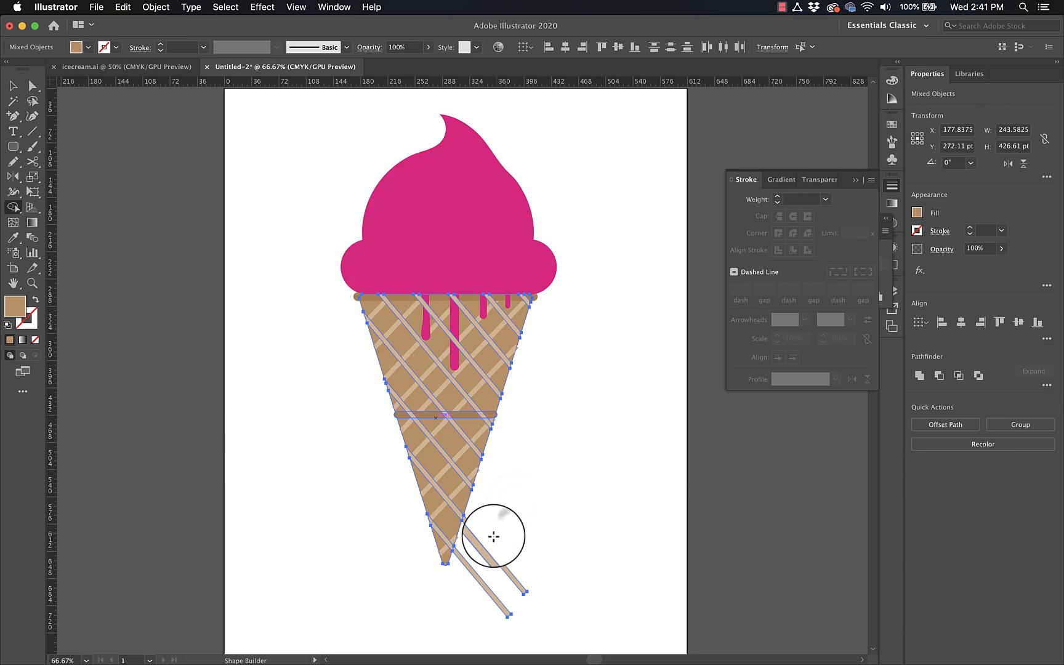
left_click(486, 545, "alt")
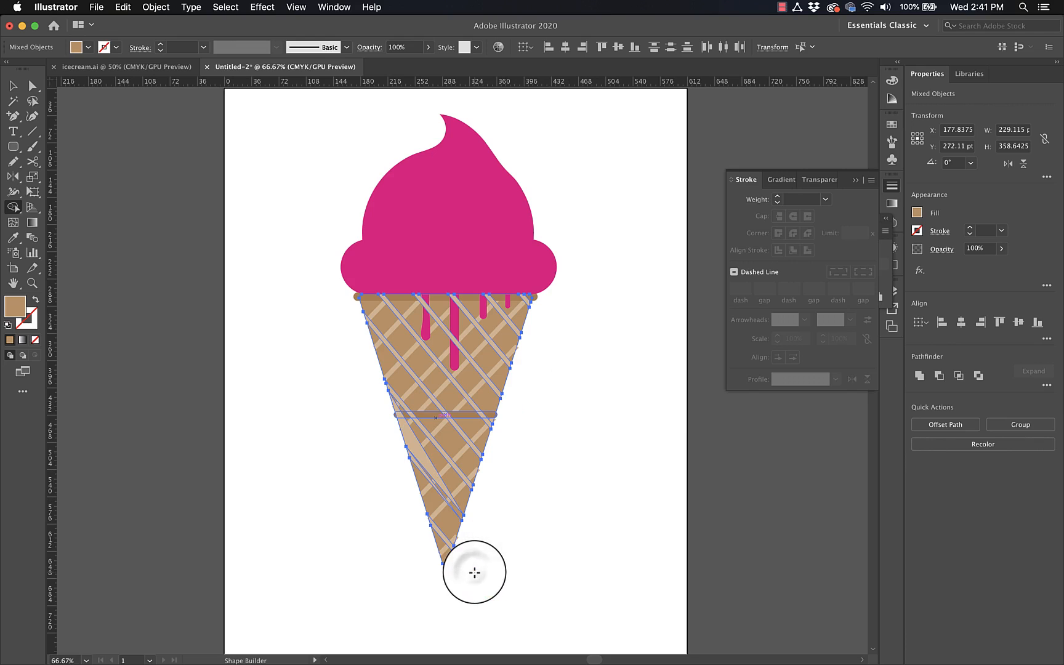
key("c")
key("alt+z")
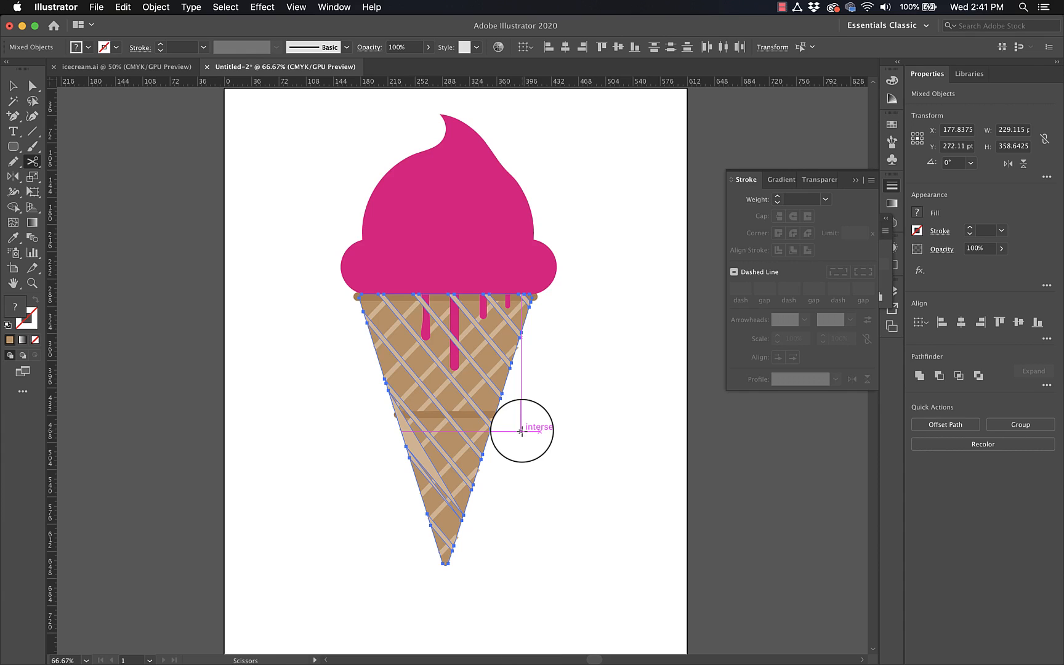
key("super+z")
key("super+z")
key("super+z")
key("super+z")
key("super+z")
key("super+z")
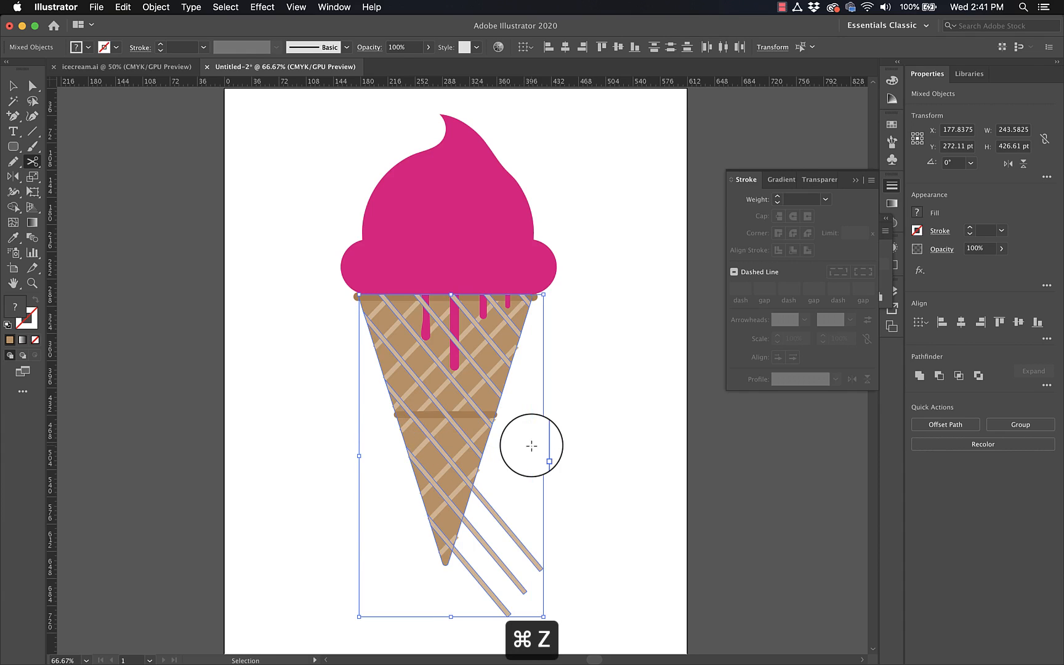
left_click(499, 519)
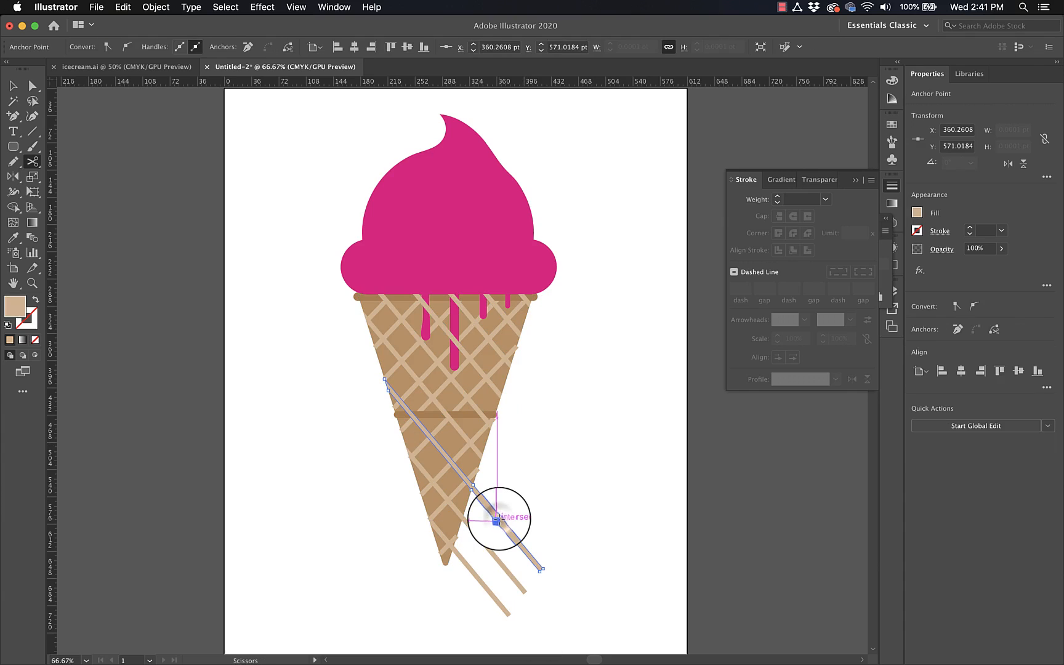
key("super+z")
Trim the three remaining line ends beyond the cone's lower right edge with Shape Builder and deselect the artwork.
key("shift+m")
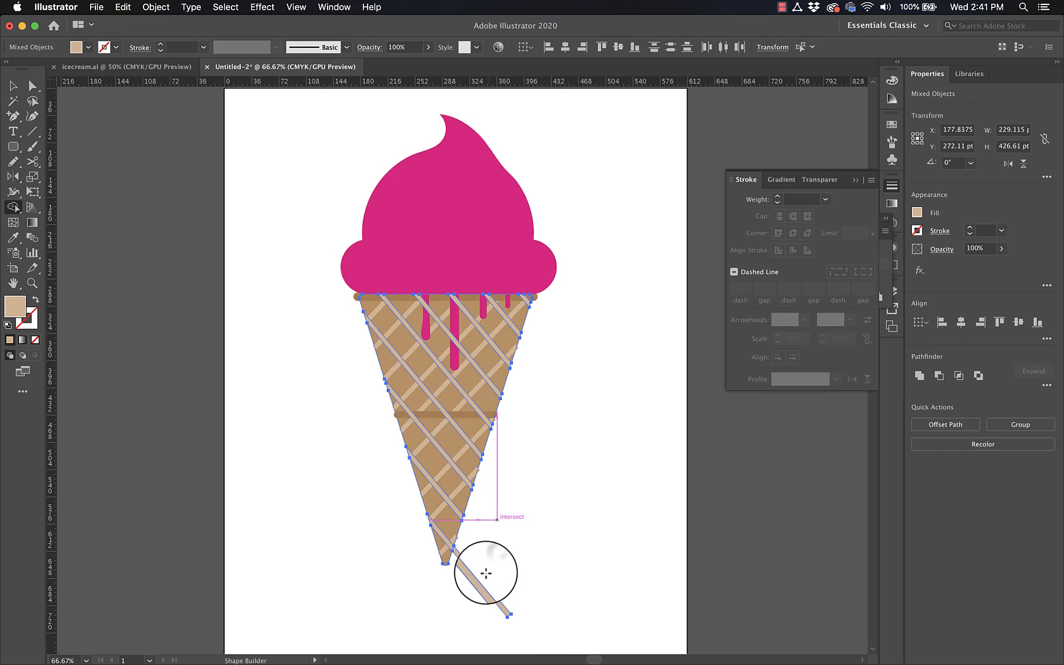
key("v")
left_click(549, 539)
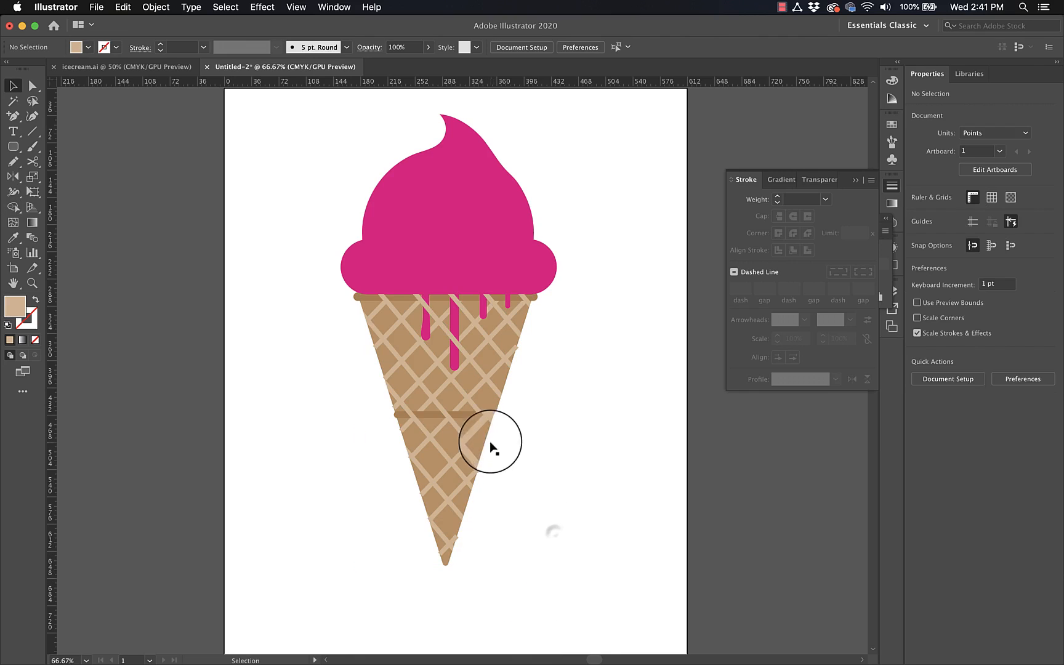
Bring the brown band across the middle of the cone in front of the waffle lines and deselect it.
left_click(494, 416)
key("super+shift+bracketright")
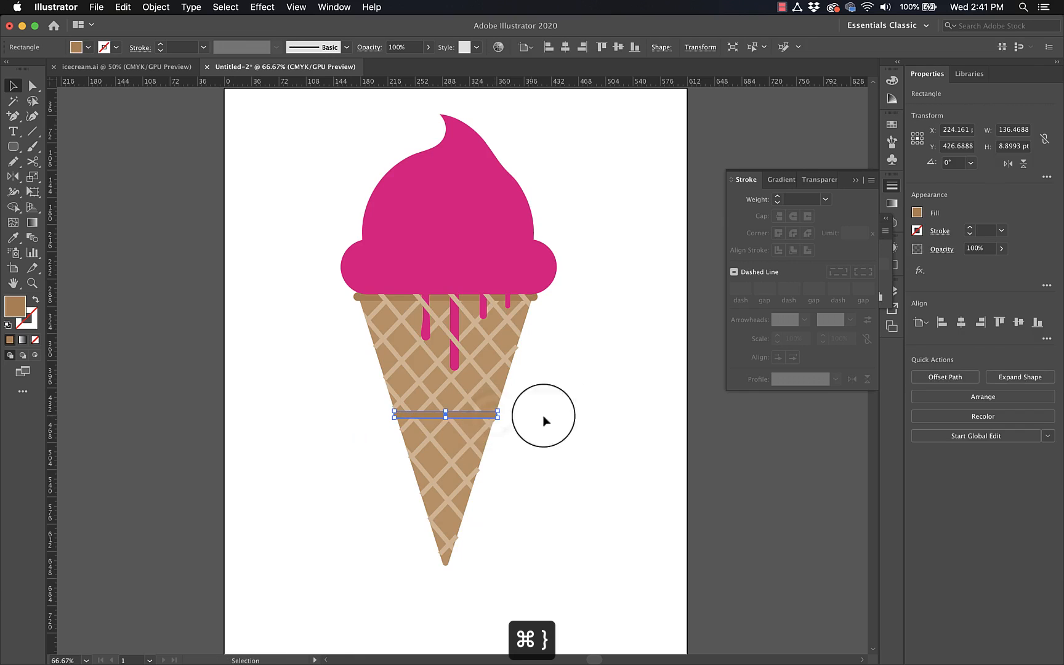
left_click(613, 411)
left_click(355, 294)
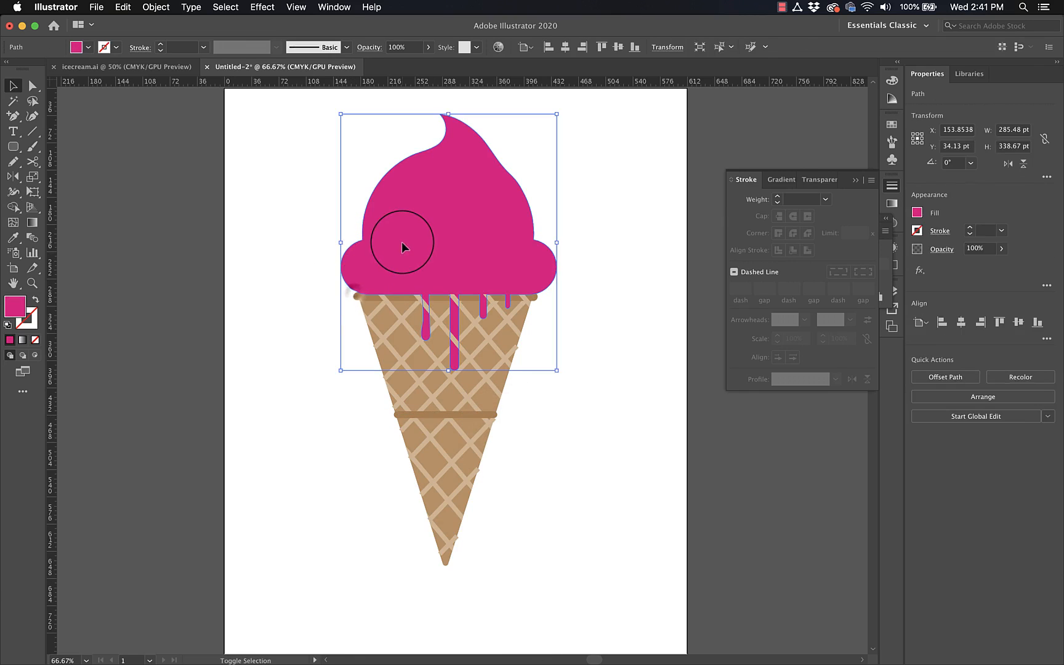
left_click(401, 242, "shift")
left_click(373, 271)
left_click(361, 296, "shift")
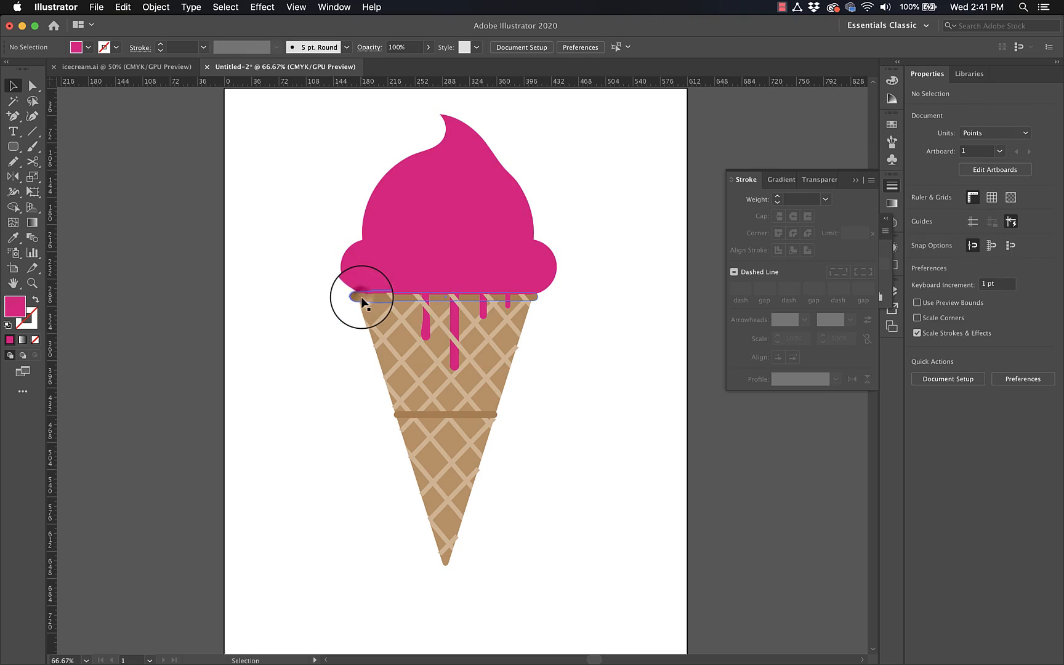
key("super+shift+bracketright")
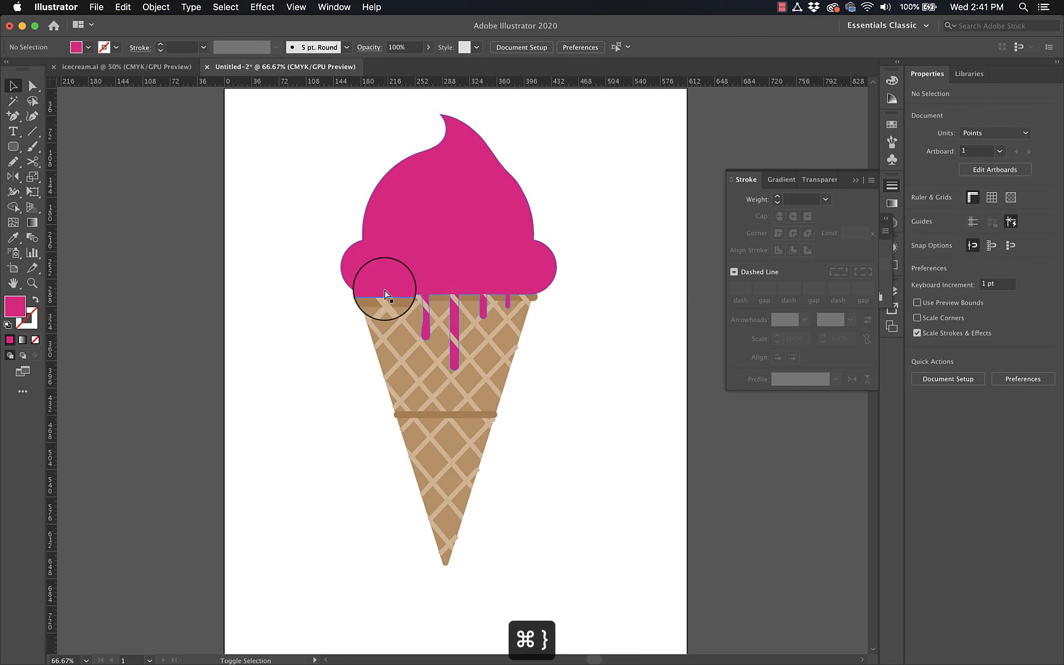
key("super+shift+bracketright")
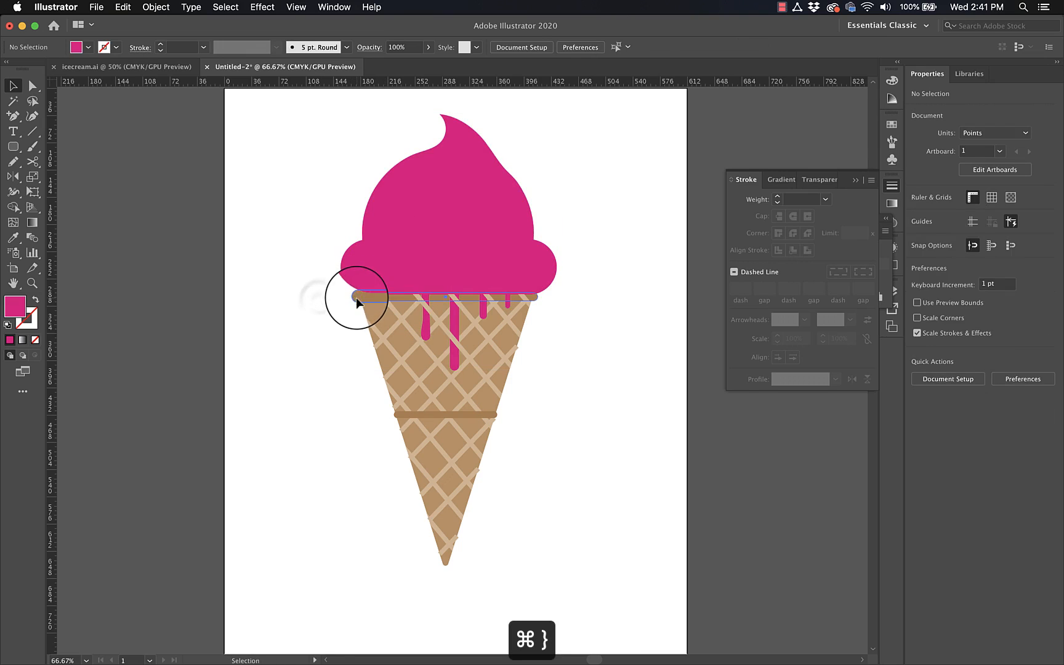
Bring the cone's brown rim band to the front, place the dripping magenta scoop in front of it, and deselect.
left_click(356, 298)
key("super+shift+bracketright")
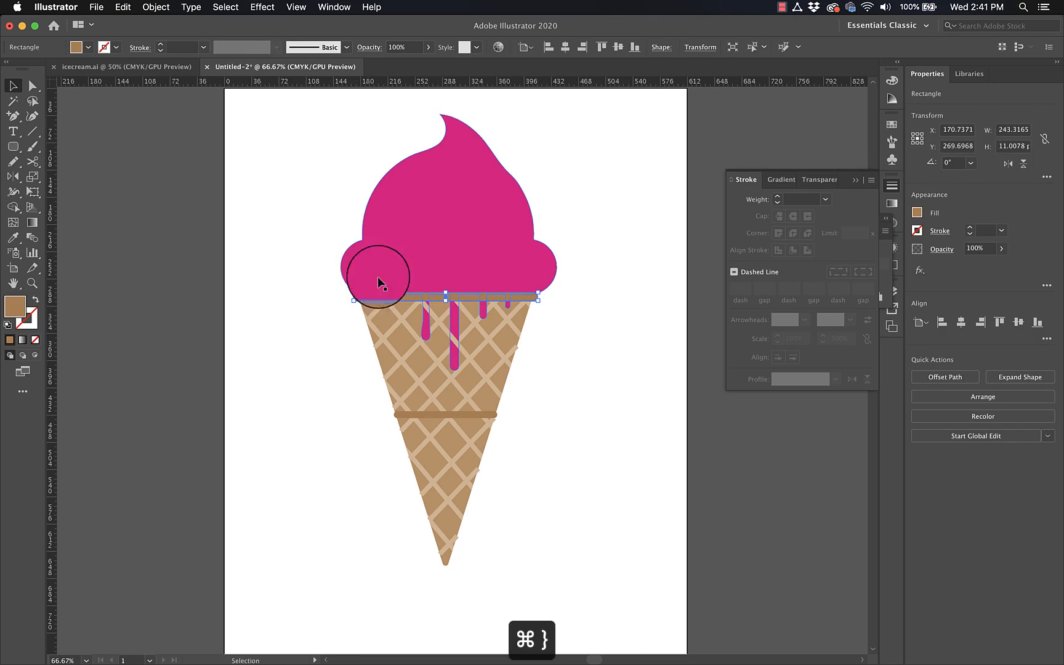
left_click(432, 226)
key("super+shift+bracketright")
left_click(694, 272)
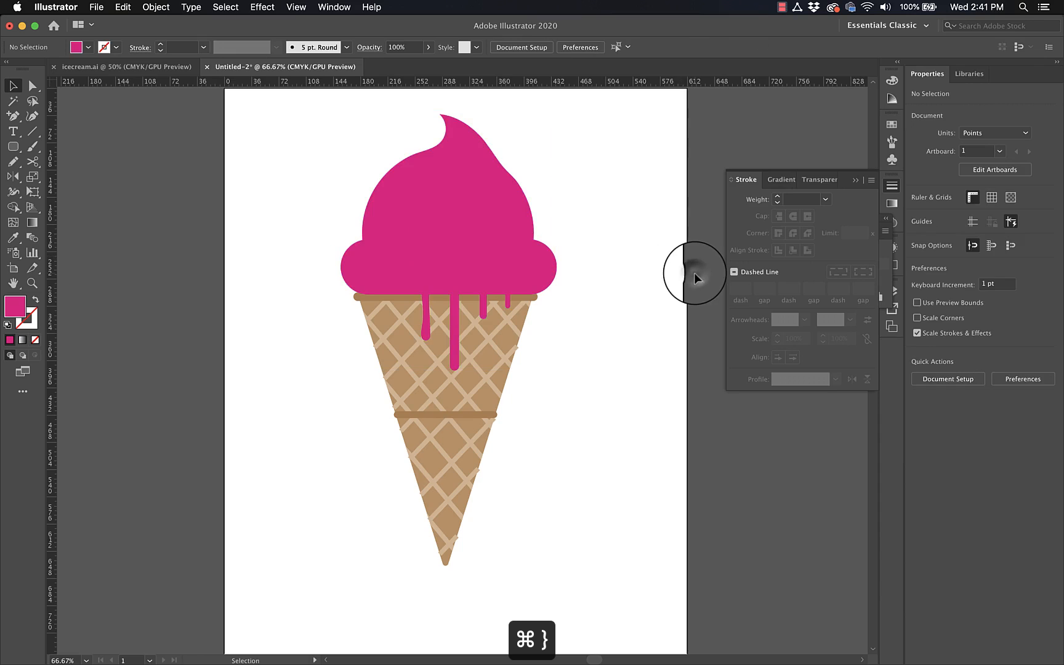
Examine the layered ice cream, including the crisscross waffle pattern and the magenta scoop's shape.
scroll(694, 273, "up", 2)
scroll(694, 273, "right", 2)
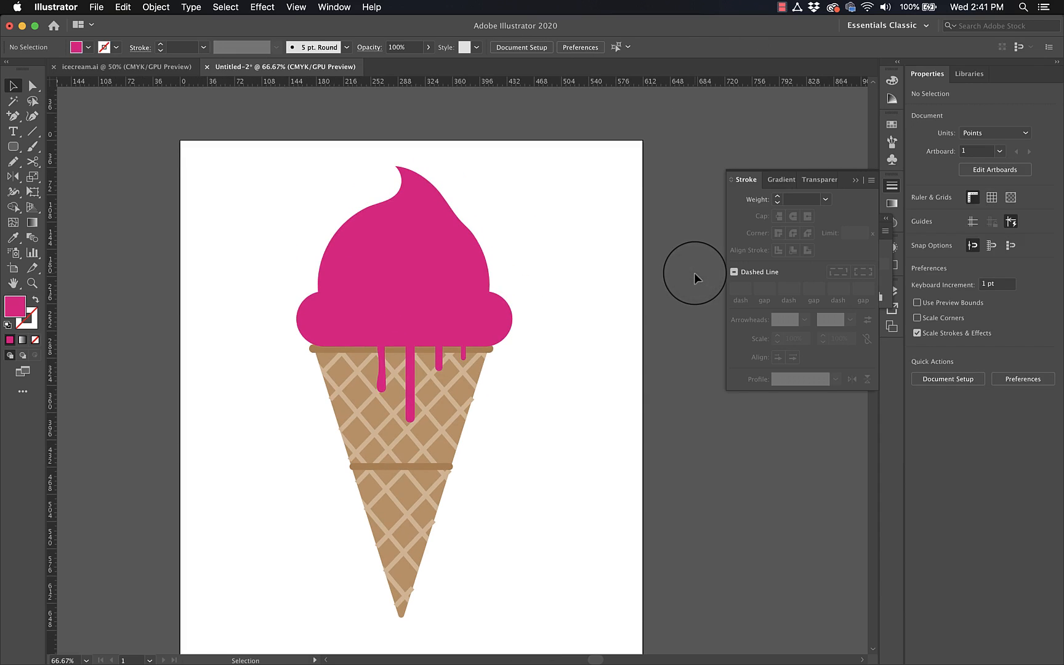
scroll(694, 273, "right", 1)
key("super+minus")
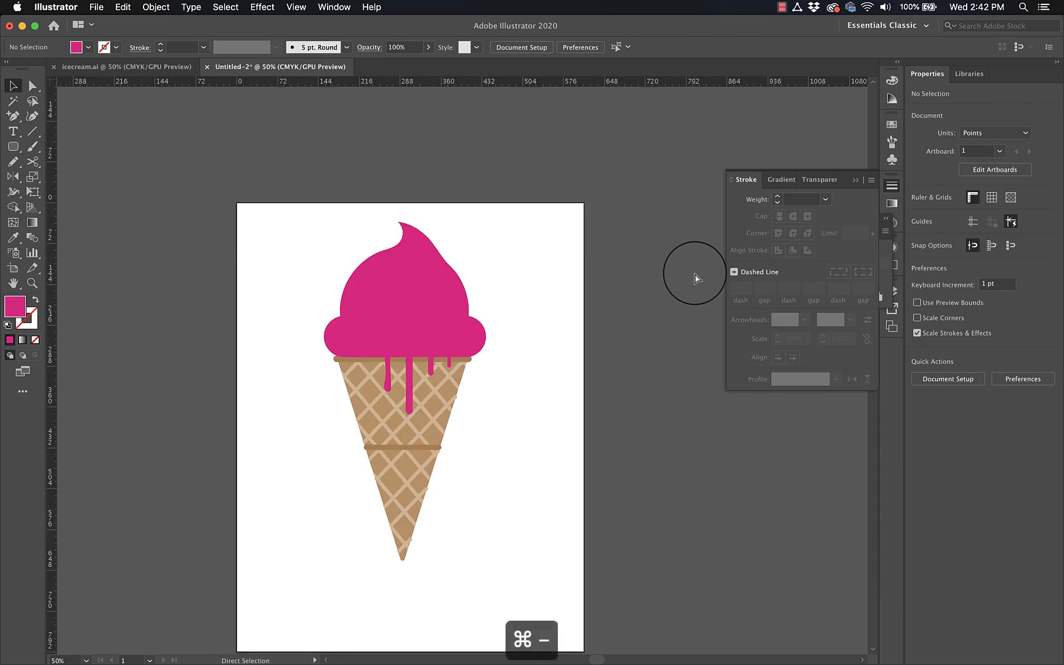
key("super+equal")
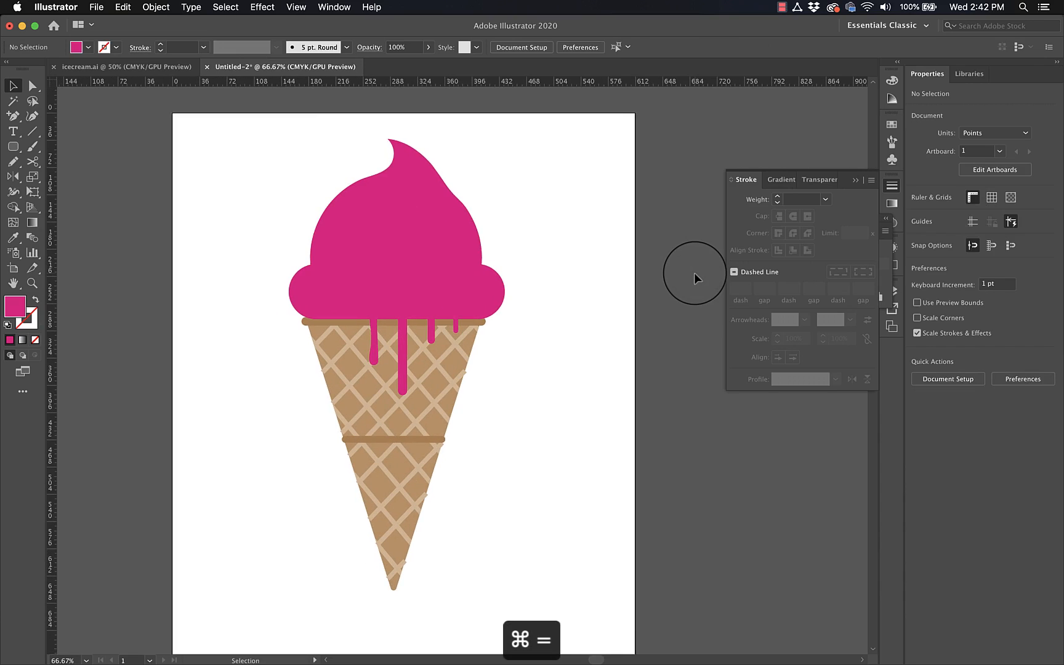
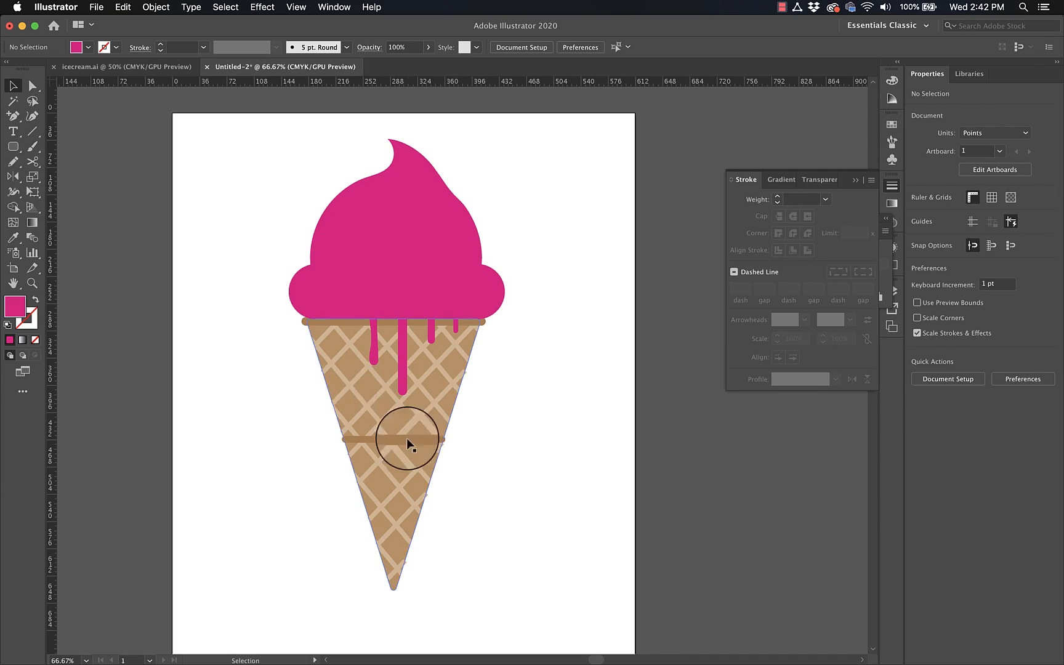
scroll(464, 394, "left", 3)
scroll(464, 394, "up", 1)
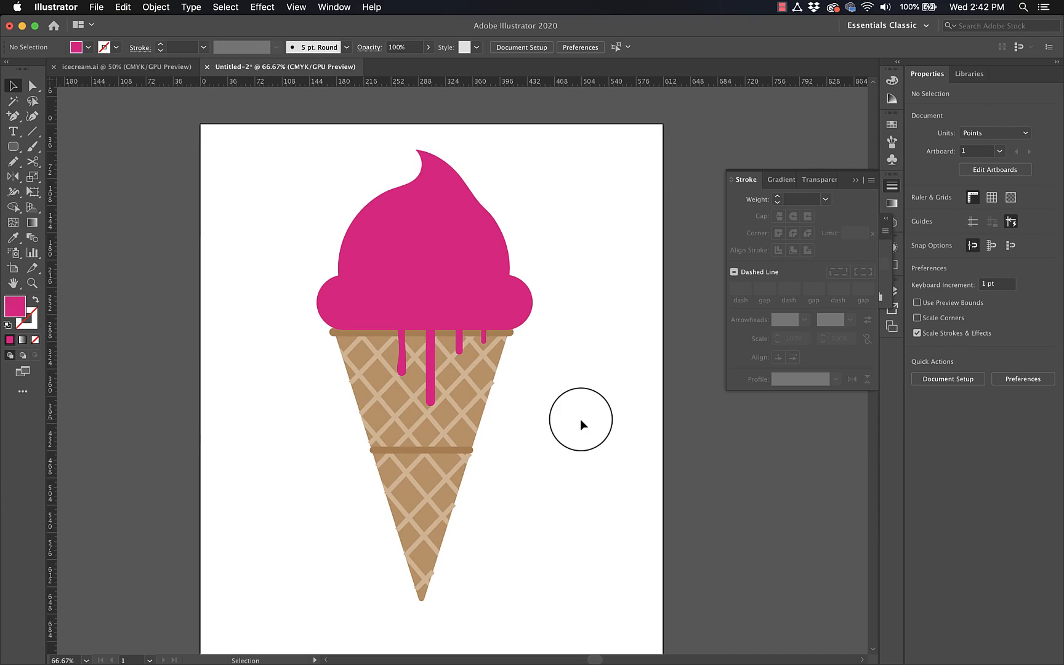
left_click(479, 271)
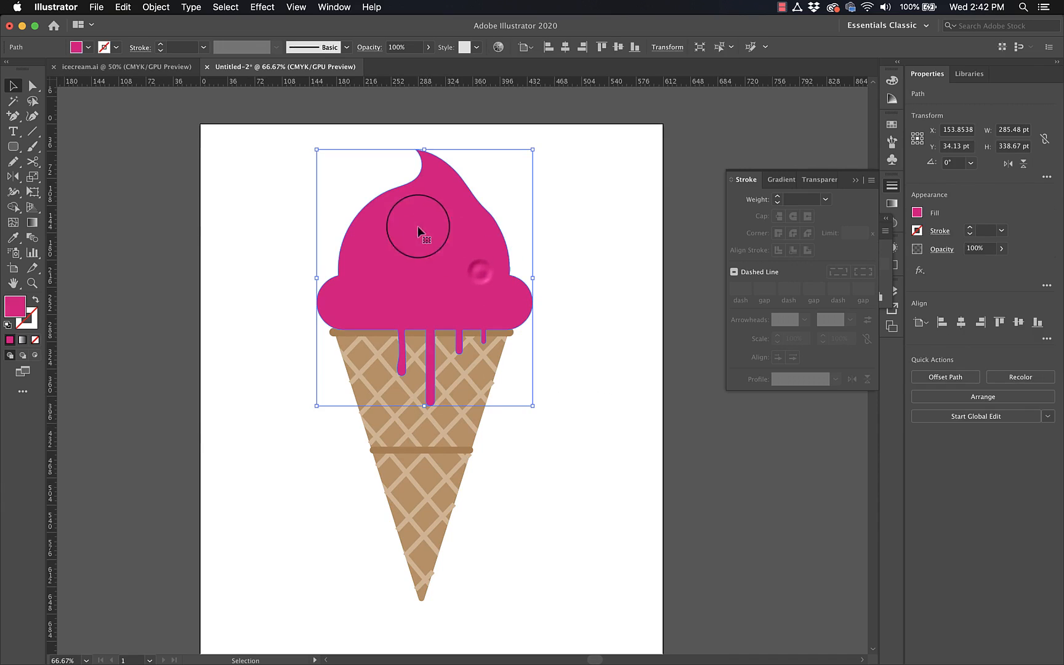
left_click(609, 258)
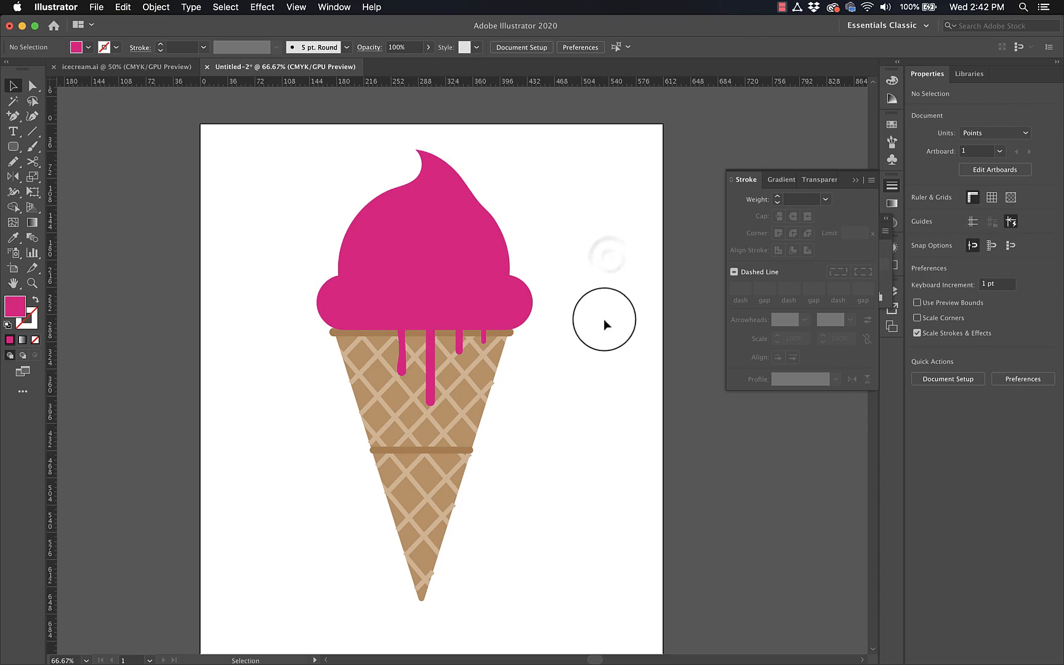
Copy the magenta scoop, paste it in front in place, and move the copy about 143 pt to the left.
left_click(476, 297)
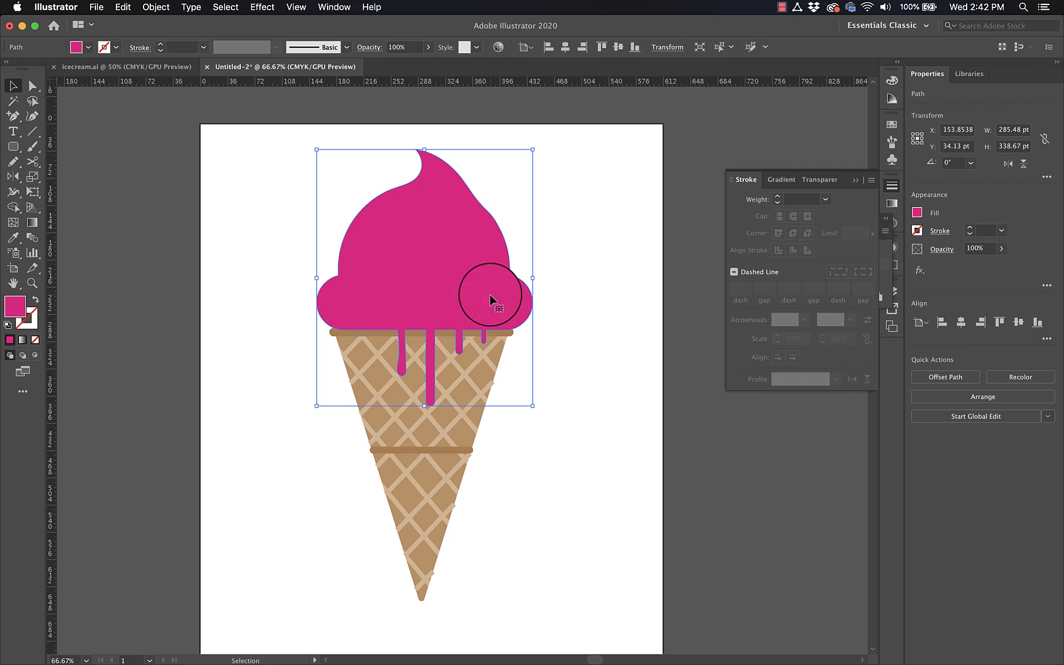
key("super+c")
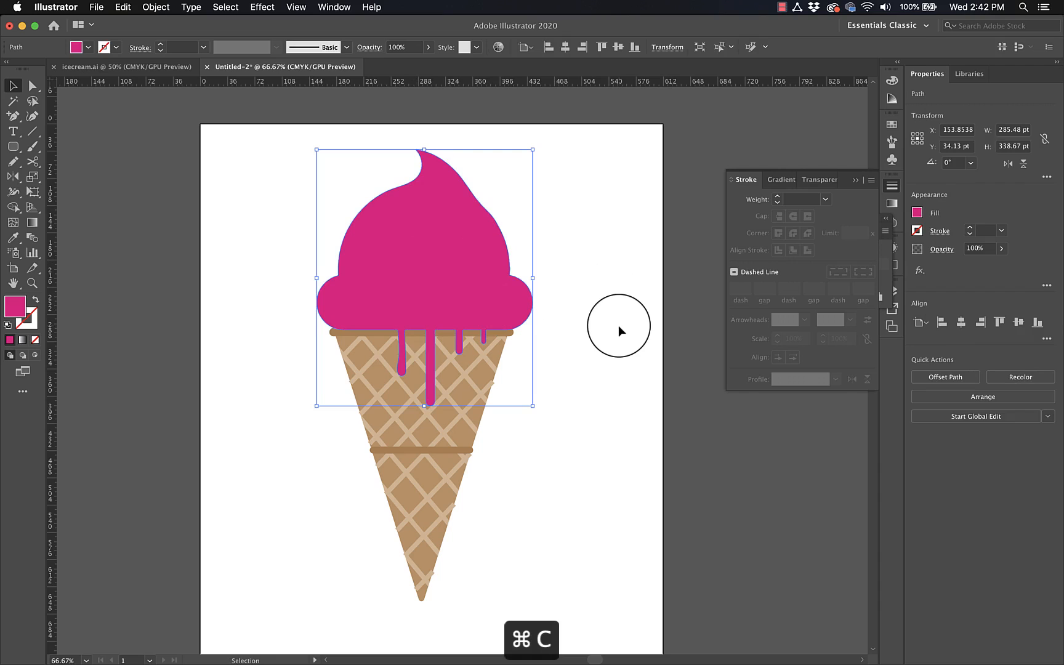
key("super+f")
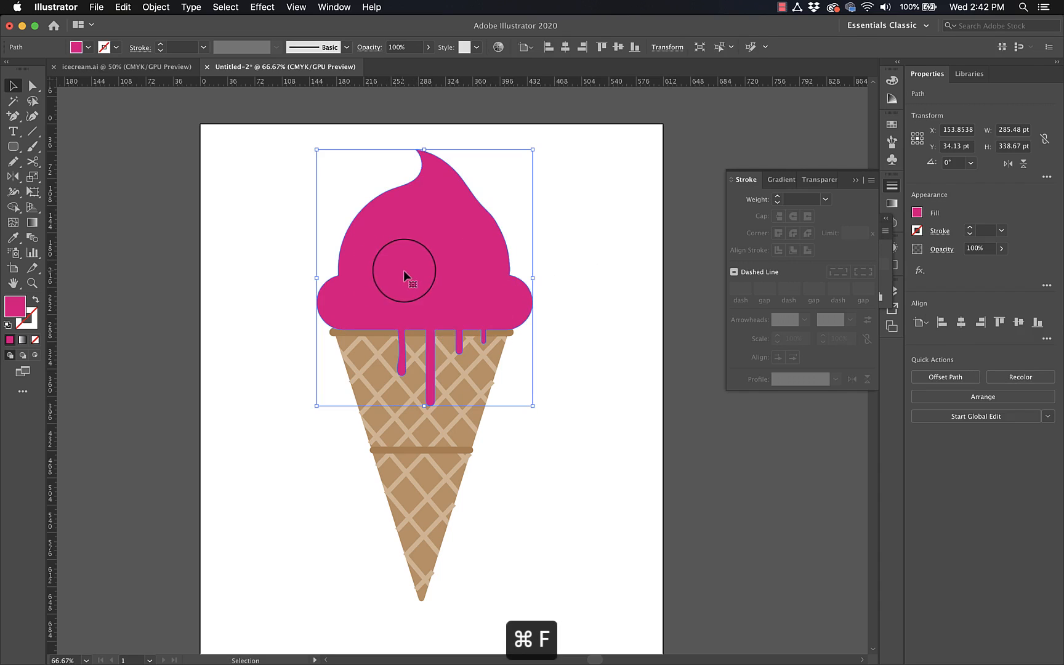
left_click_drag(410, 269, 301, 269)
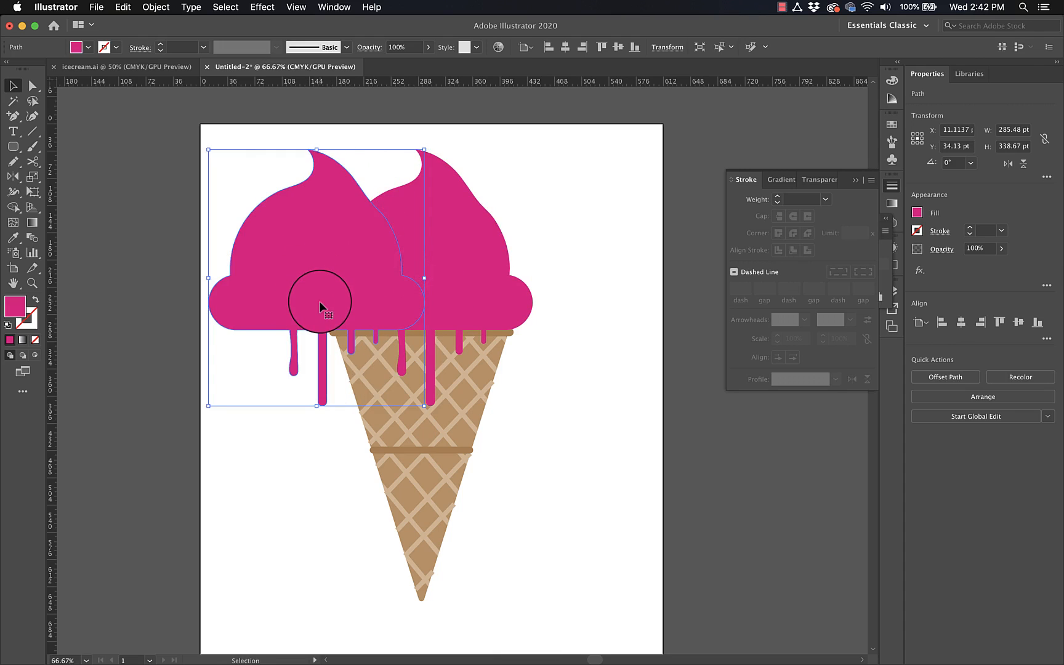
Undo the scoop copy's last move and paste the magenta scoop in front in place again.
key("super+z")
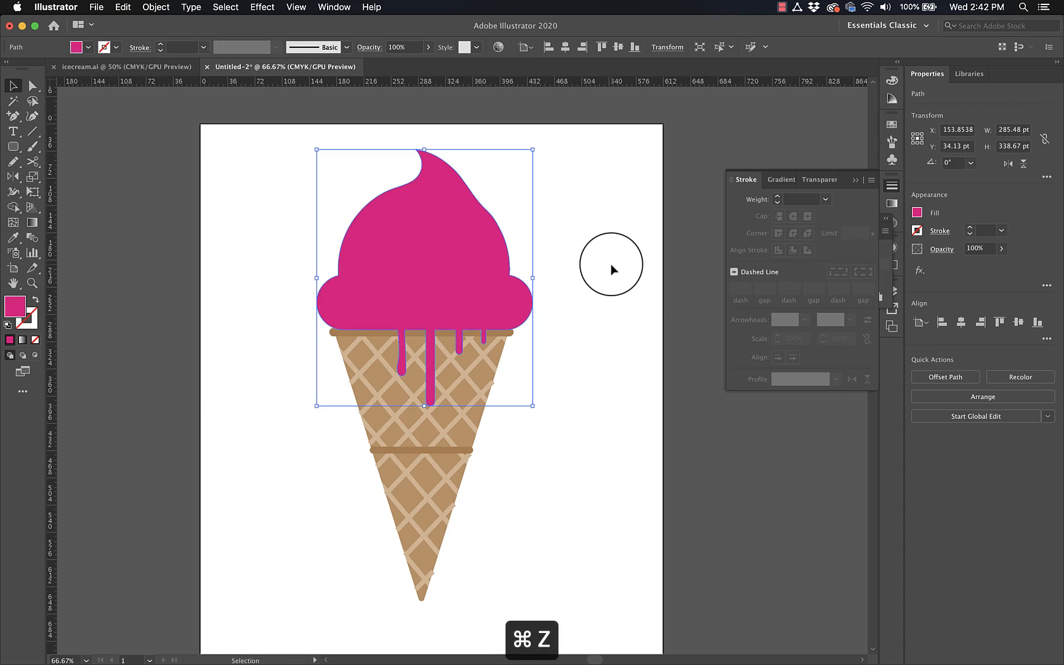
key("a")
key("super+f")
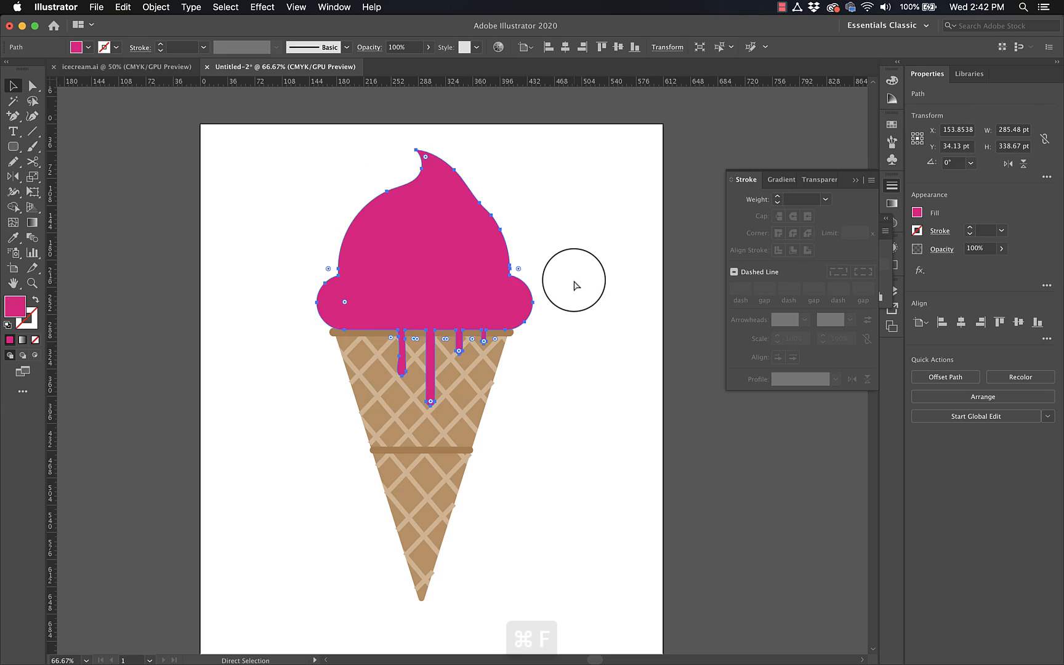
key("v")
Offset the scoop copy about 29 pt to the left, rotate it about 12.5° clockwise, and nudge it slightly further left.
left_click_drag(484, 303, 462, 302)
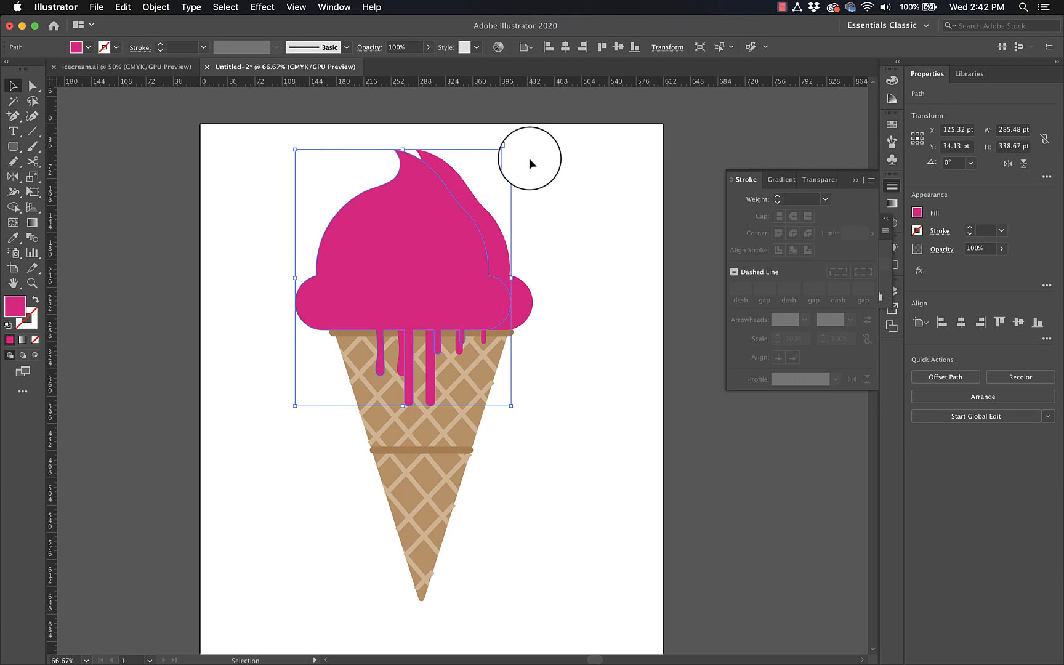
left_click_drag(518, 151, 544, 178)
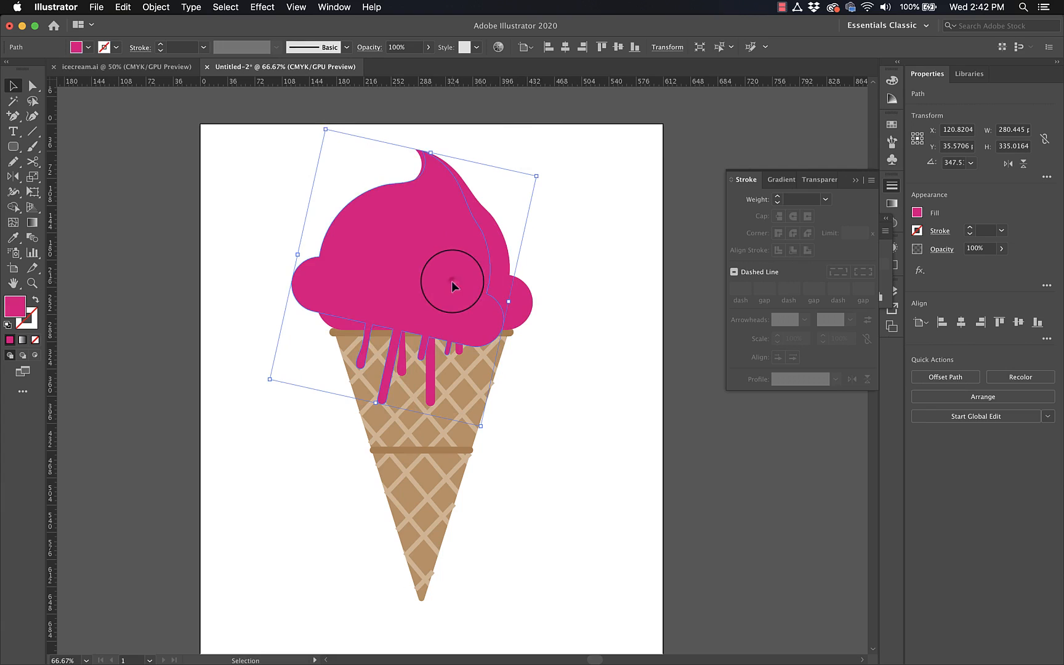
left_click_drag(452, 285, 444, 286)
Select both scoops and remove the copy's area overhanging the original's left side with the Shape Builder tool.
left_click(522, 300, "shift")
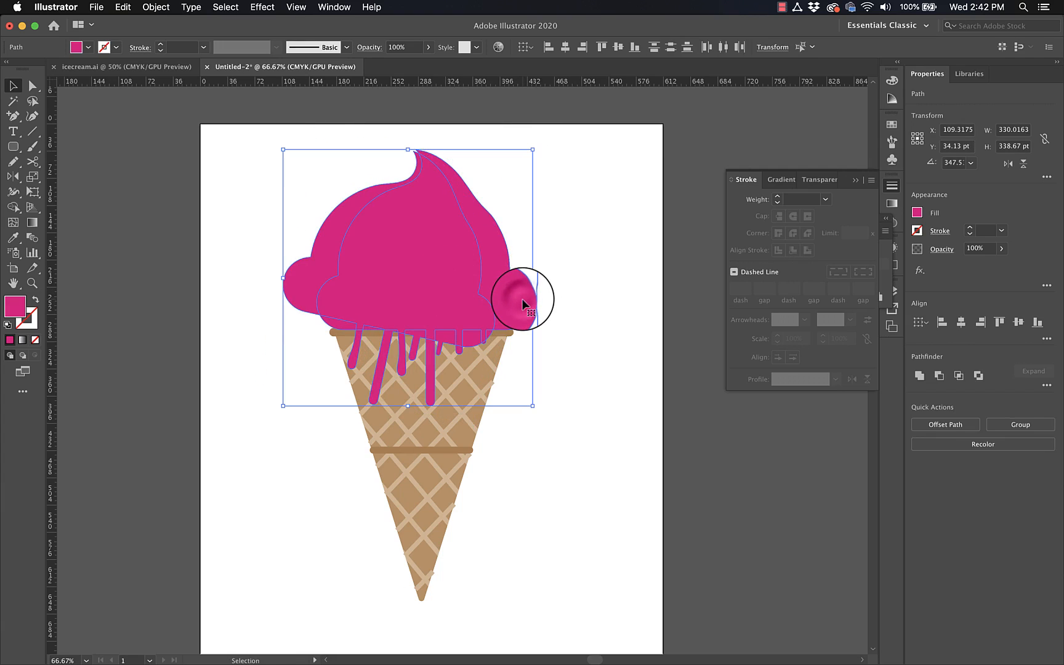
key("shift+m")
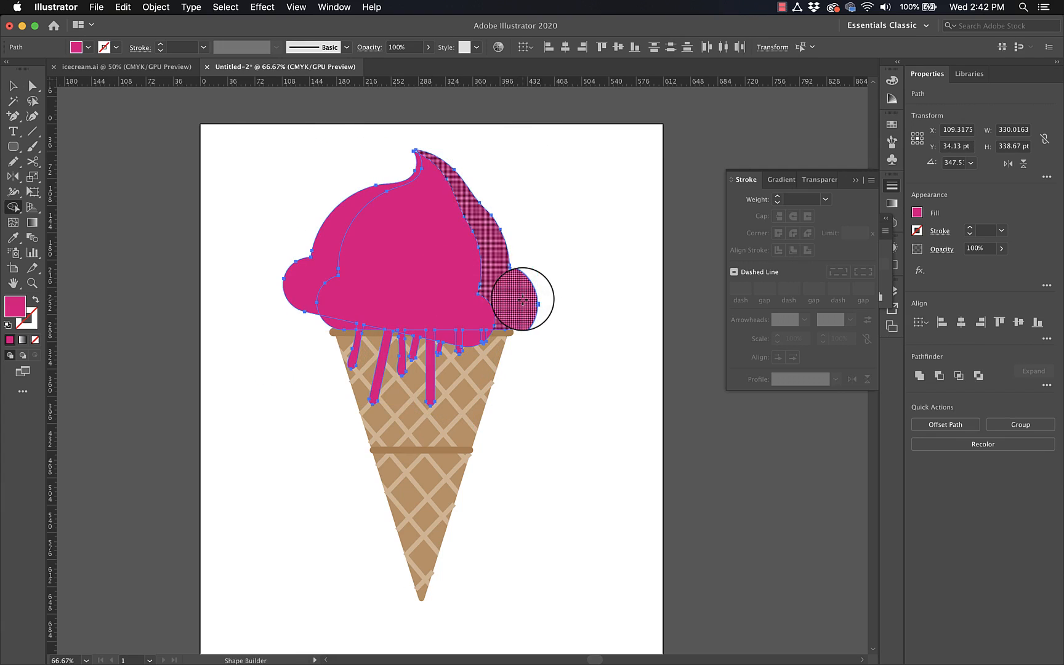
left_click(328, 249, "alt")
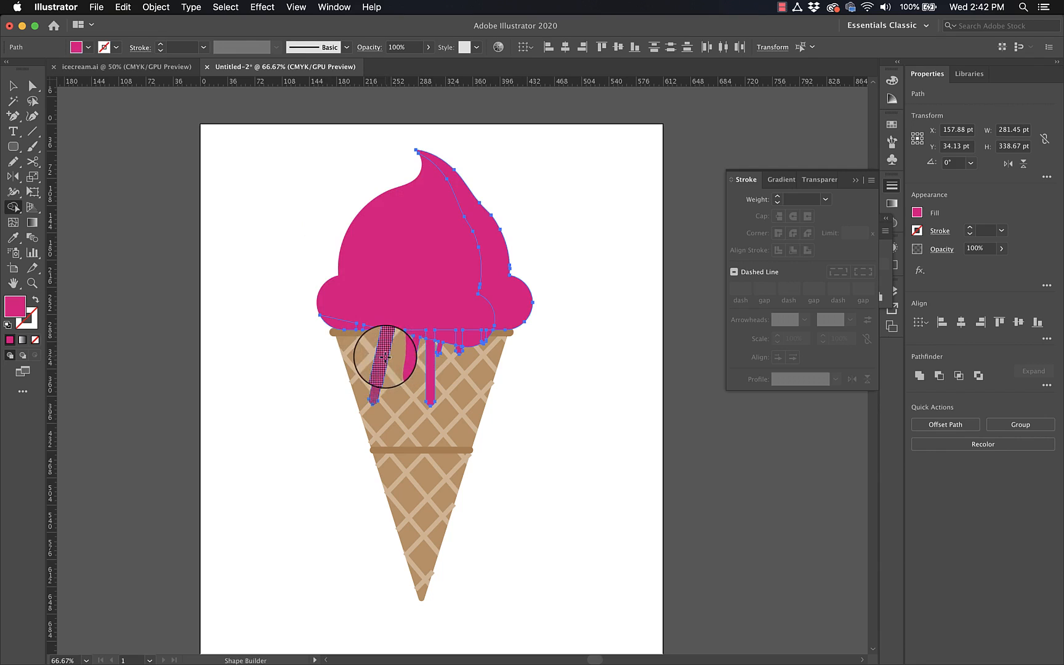
Remove the rotated copy's leftover drips and slivers below the scoop with the Shape Builder tool, and deselect.
left_click(382, 357, "alt")
left_click(416, 345, "alt")
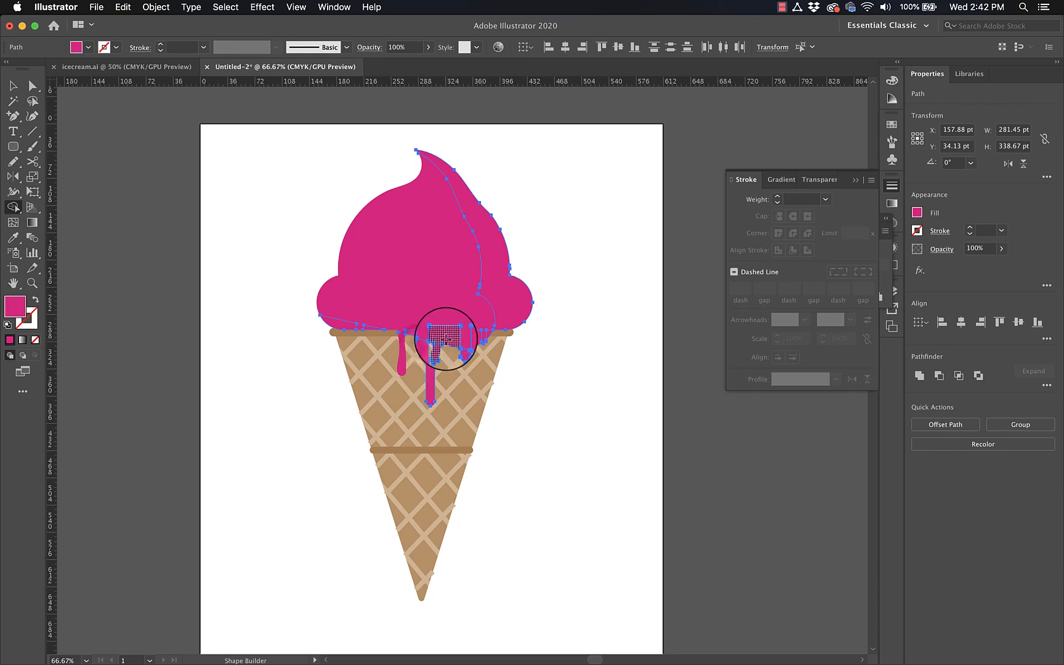
left_click(446, 338, "alt")
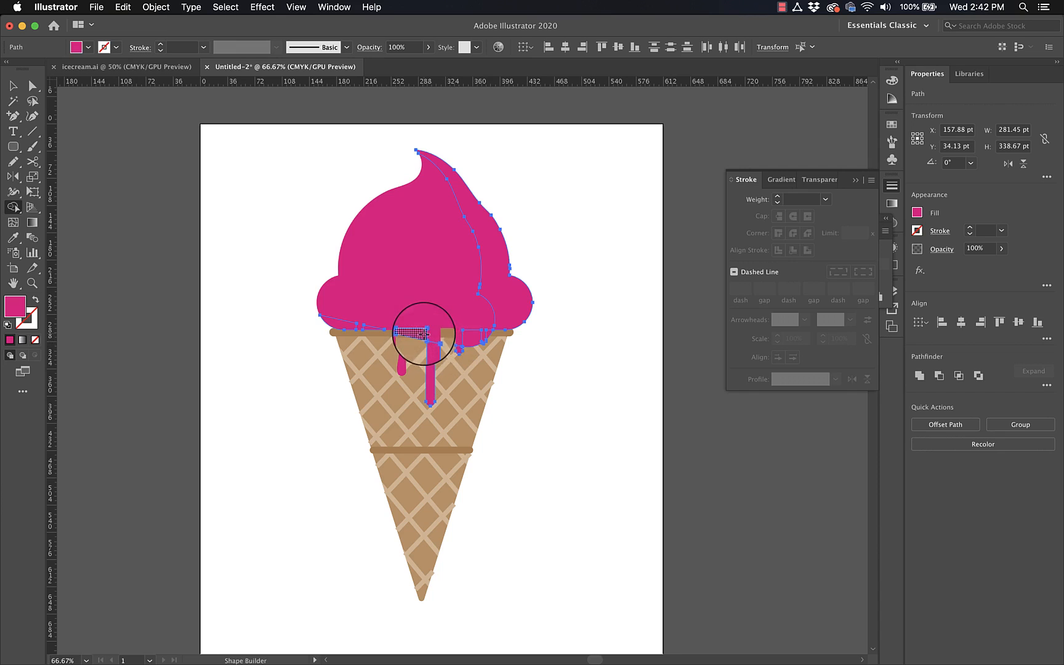
left_click(423, 328, "alt")
left_click(474, 338, "alt")
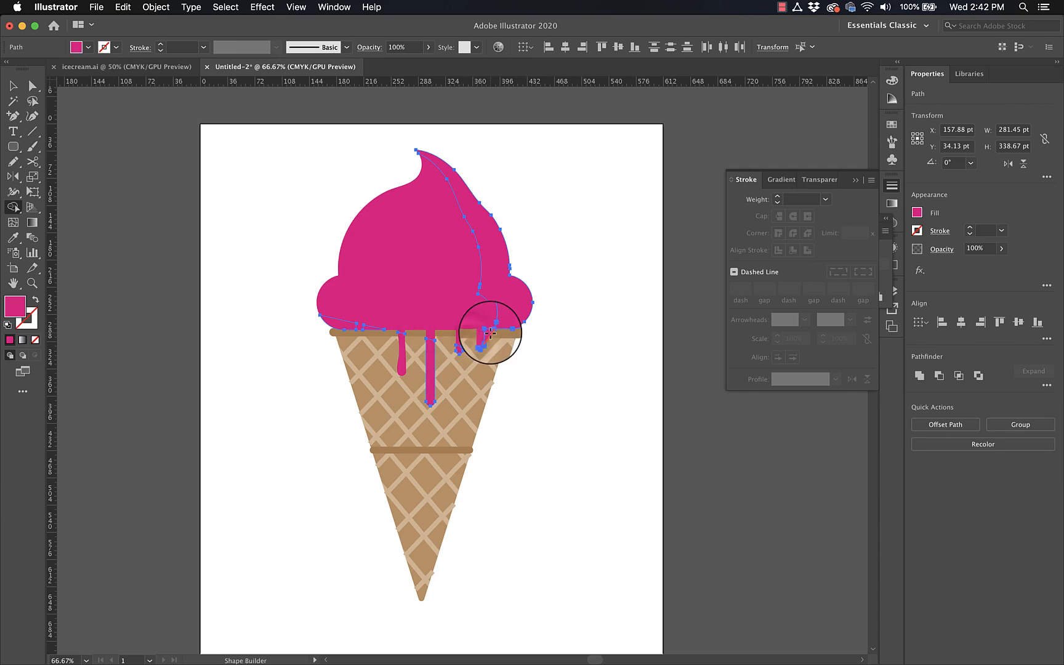
key("v")
left_click(582, 375)
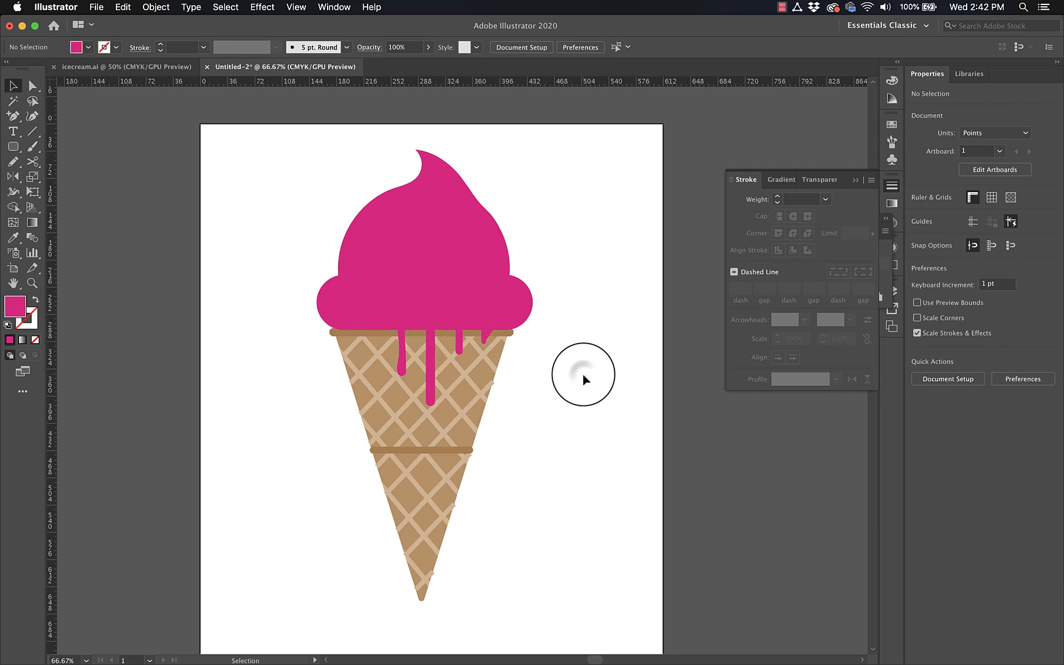
Recolor the shading strip along the scoop's right side to a darker purple-magenta and deselect it.
left_click(489, 236)
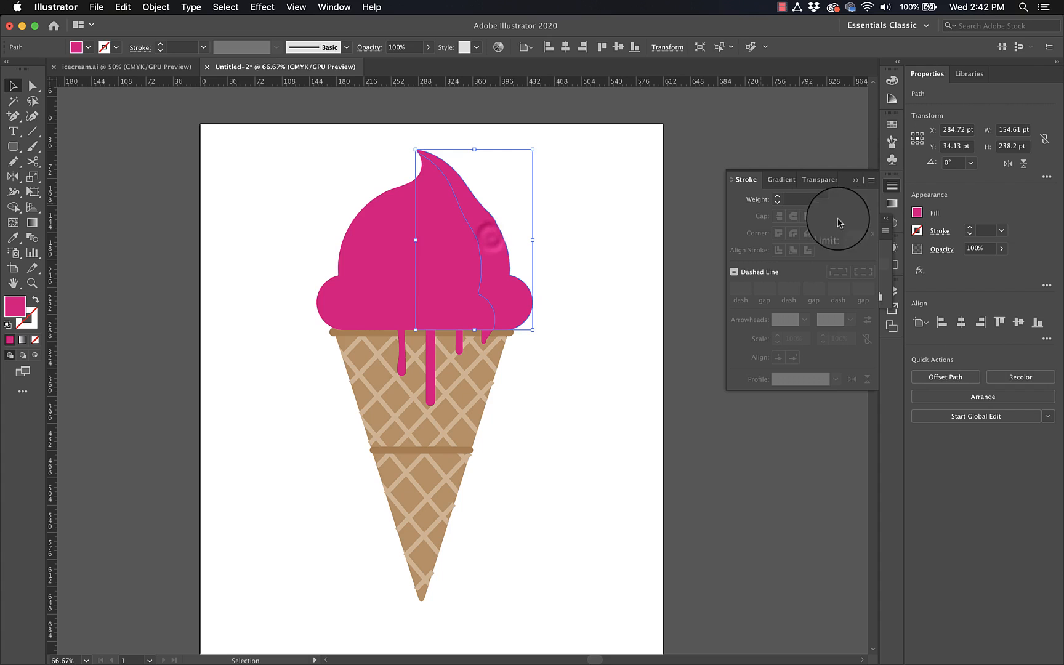
double_click(20, 312)
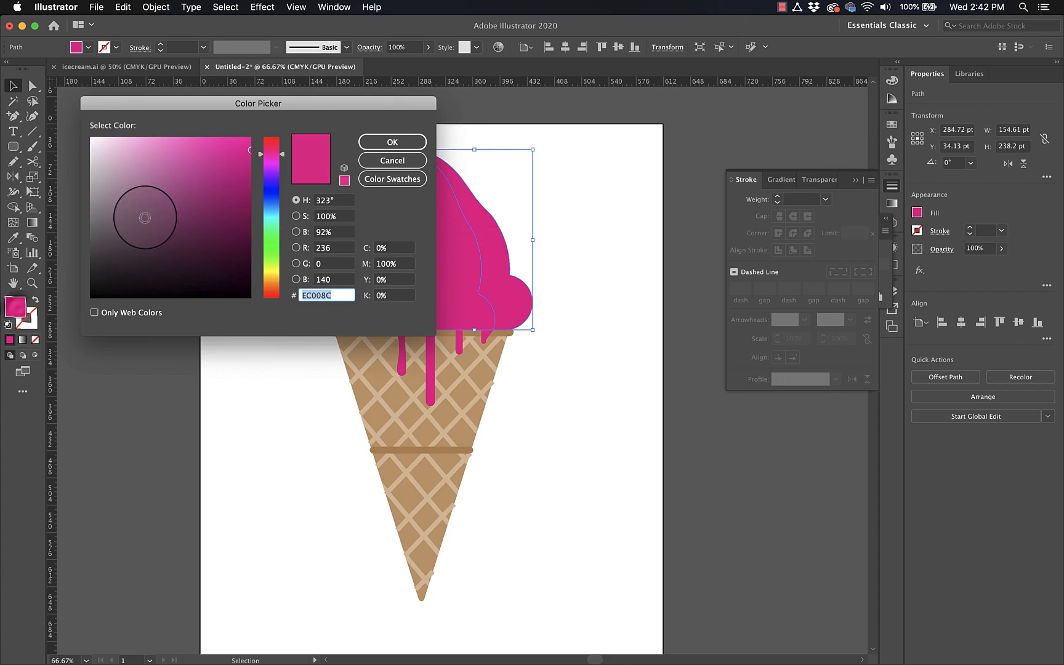
left_click(386, 143)
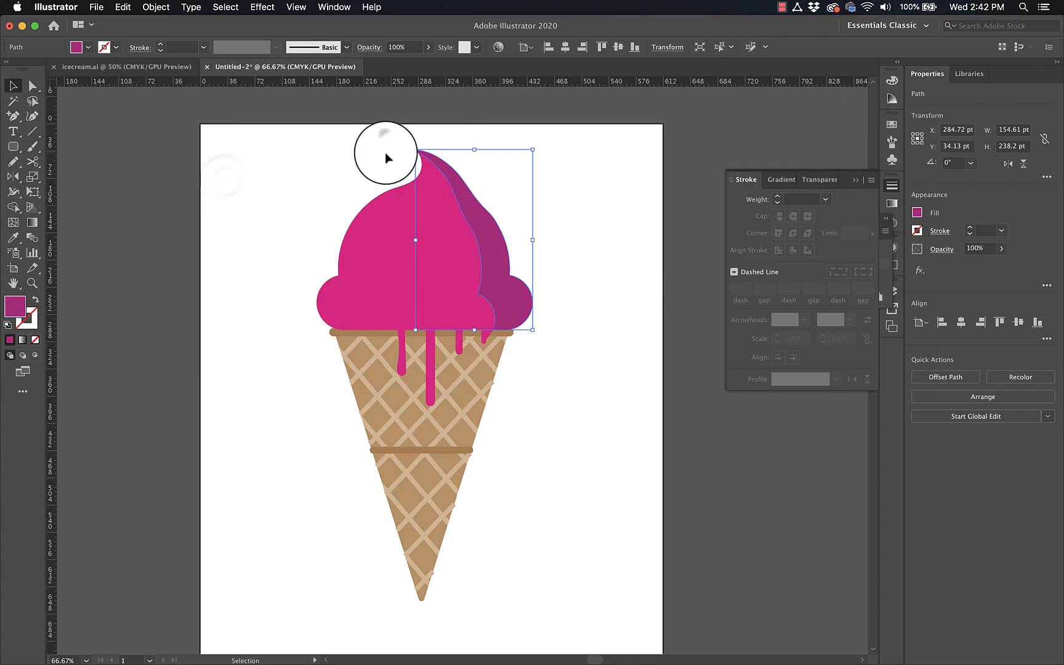
left_click(681, 305)
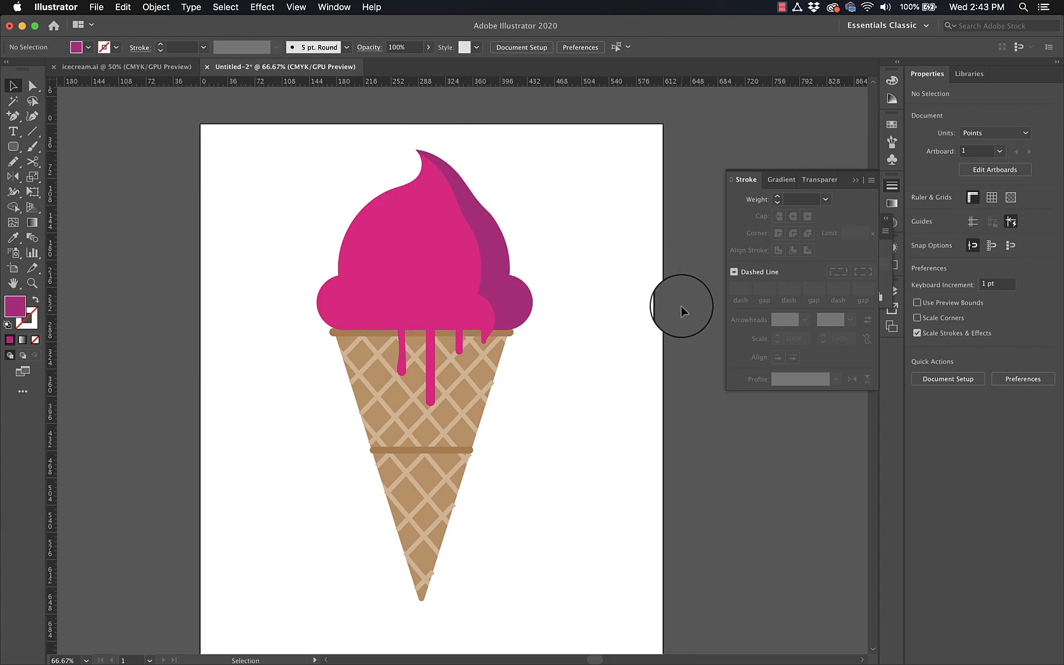
Copy the tan cone shape, paste it in front, and move the copy about 21 pt left and 5 pt down.
left_click(460, 433)
key("cmd+c")
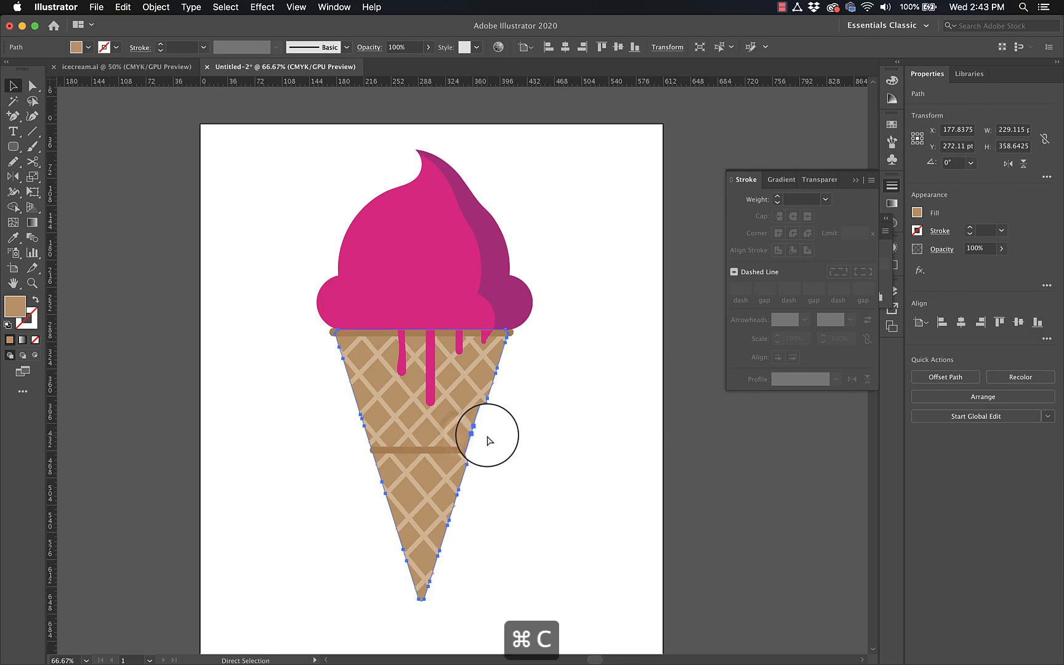
key("cmd+f")
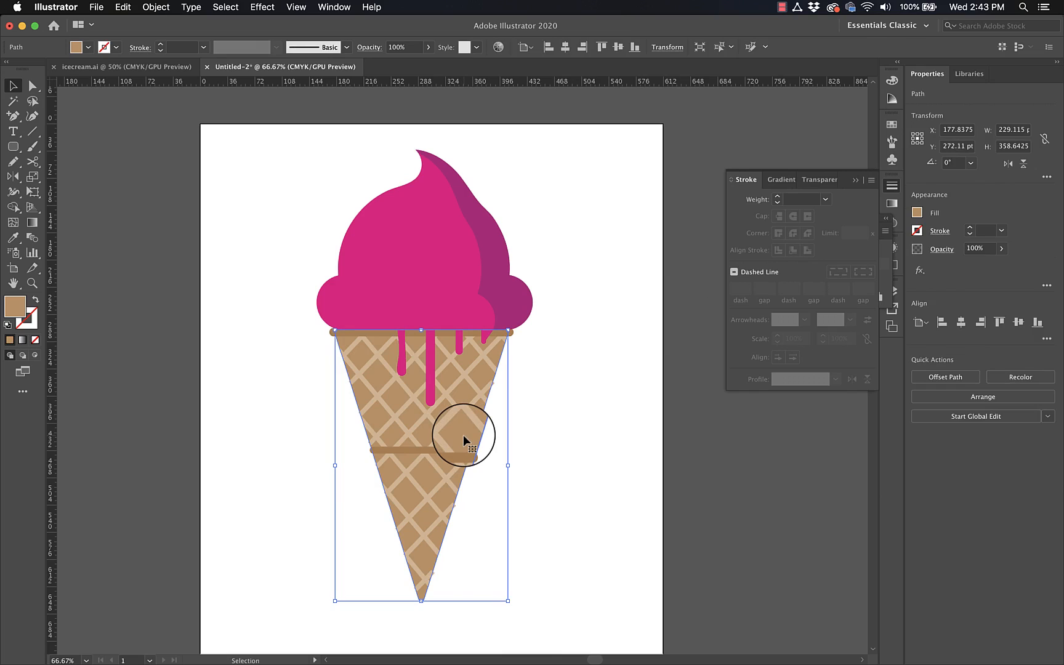
left_click_drag(463, 435, 356, 418)
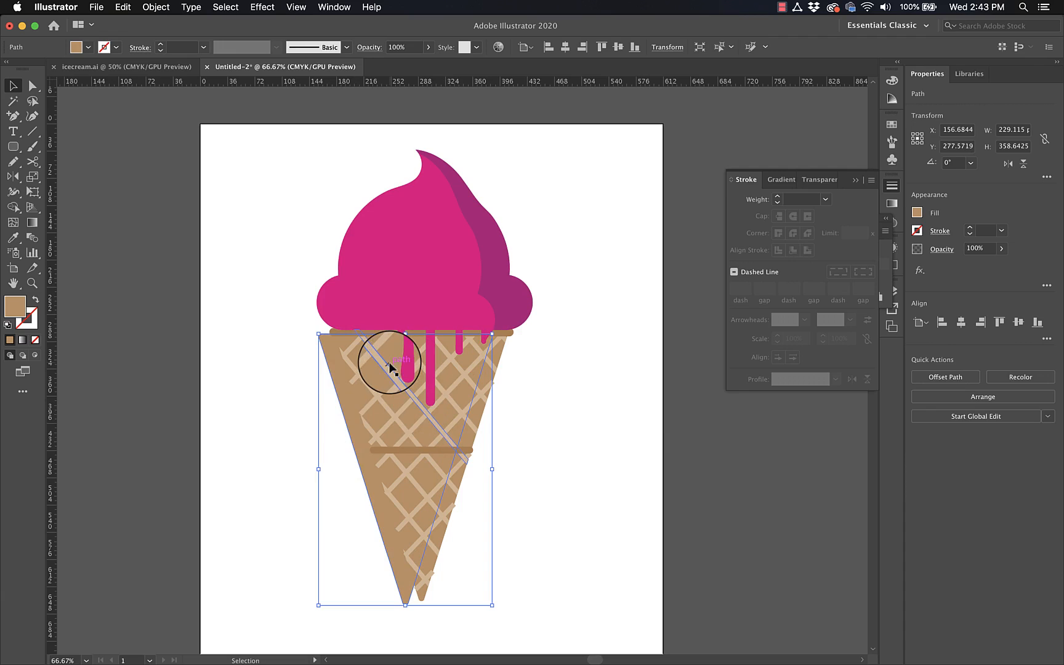
Select both cone shapes and remove the copy's area outside the cone's left edge with the Shape Builder tool.
left_click(500, 356, "shift")
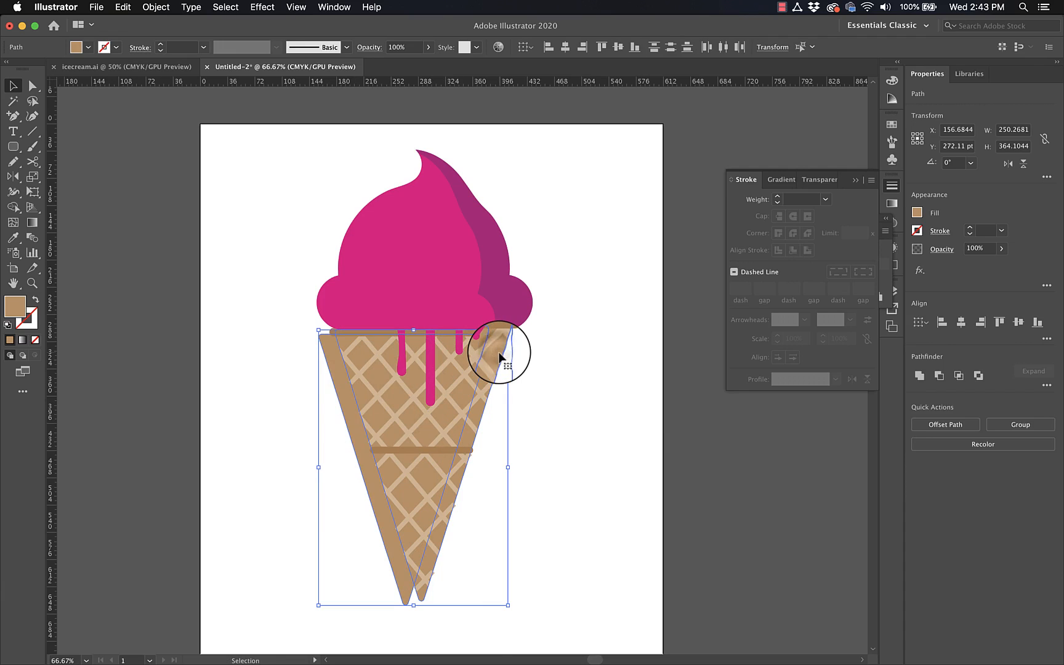
key("shift+m")
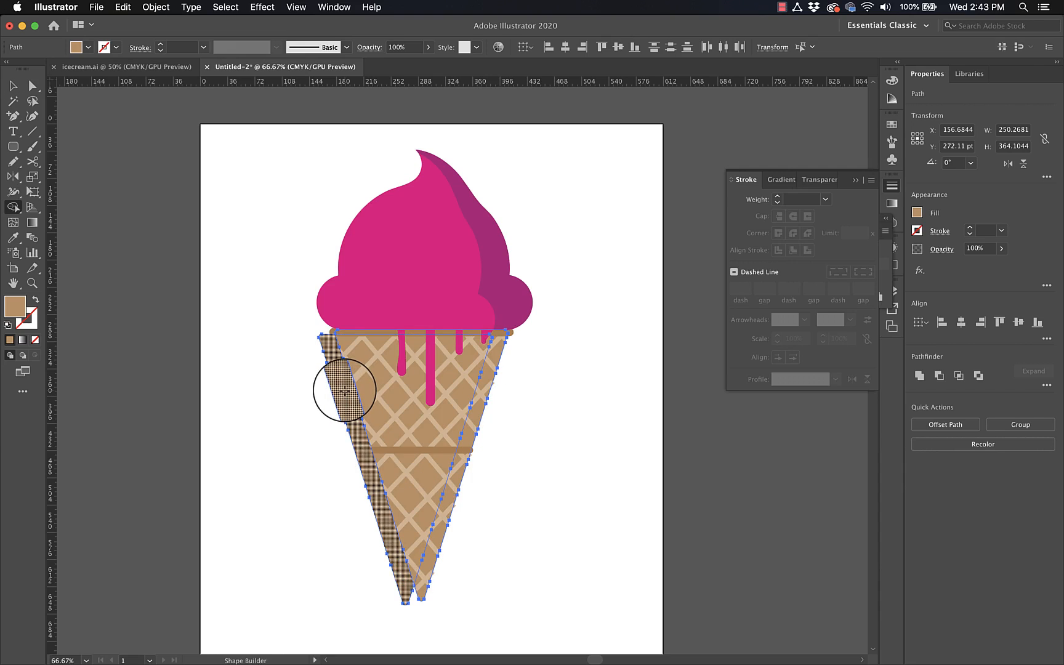
left_click(344, 390, "alt")
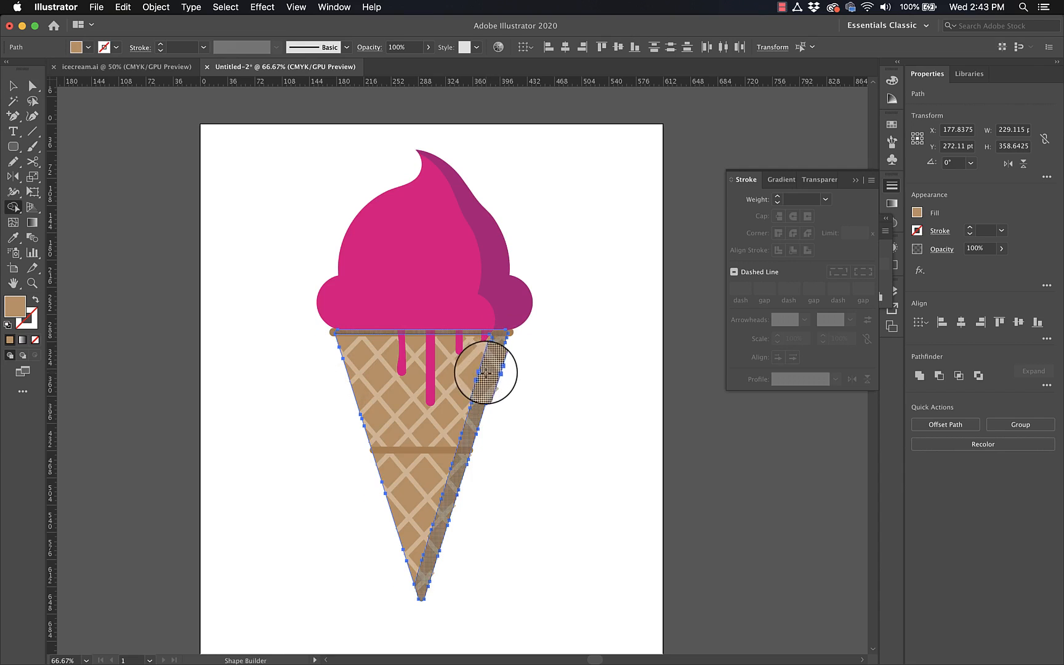
left_click(16, 88)
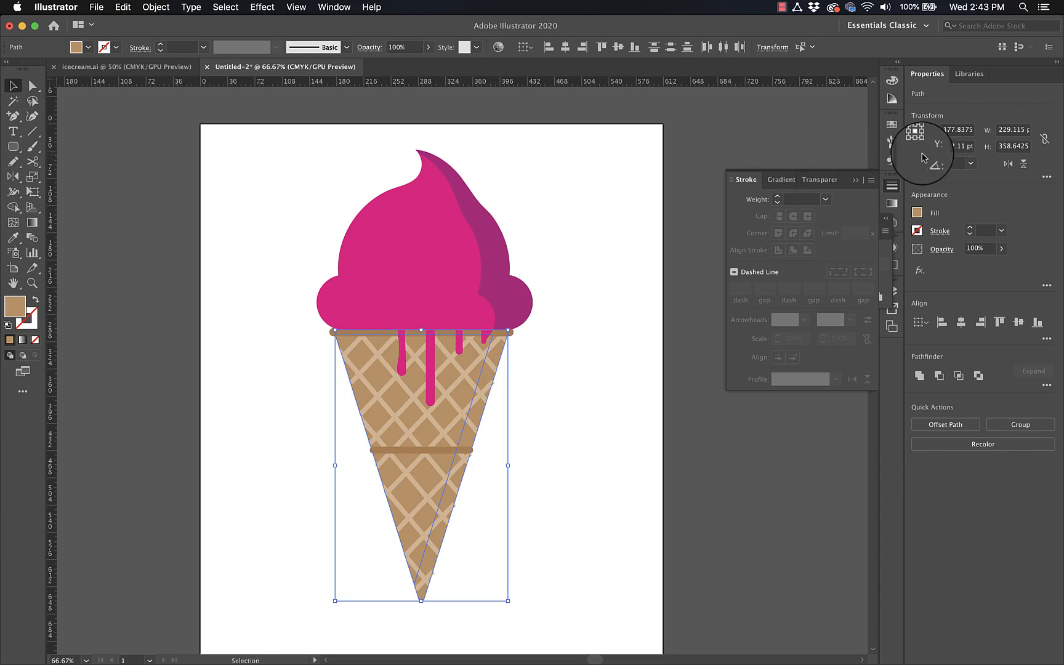
left_click(891, 81)
double_click(730, 104)
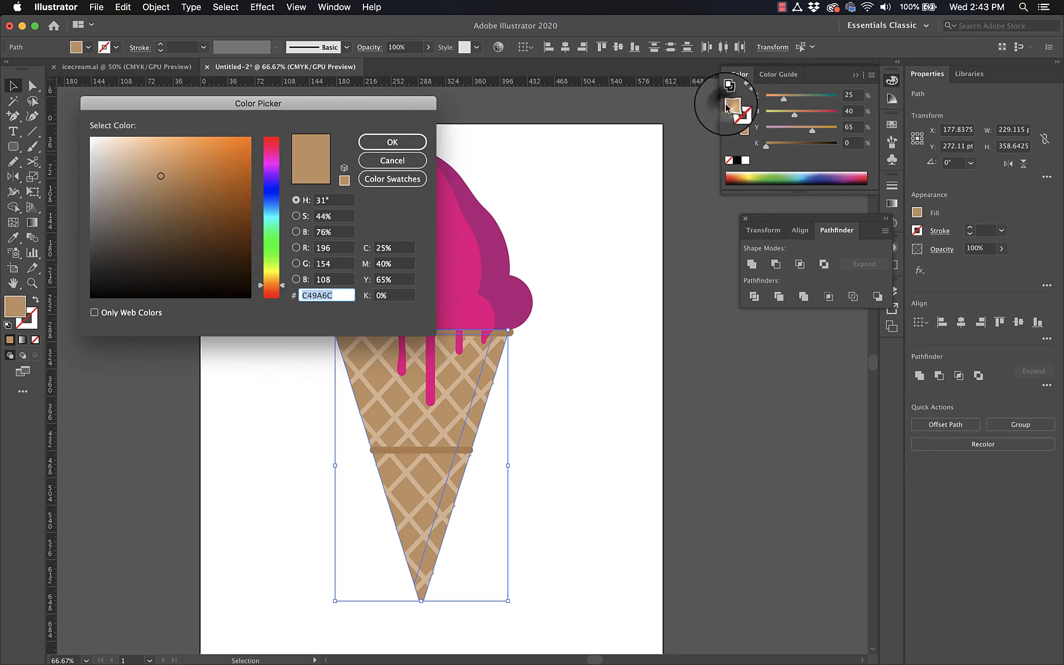
left_click(216, 188)
mouse_move(216, 189)
left_mouse_down()
mouse_move(194, 177)
mouse_move(158, 205)
left_mouse_up()
left_click(388, 142)
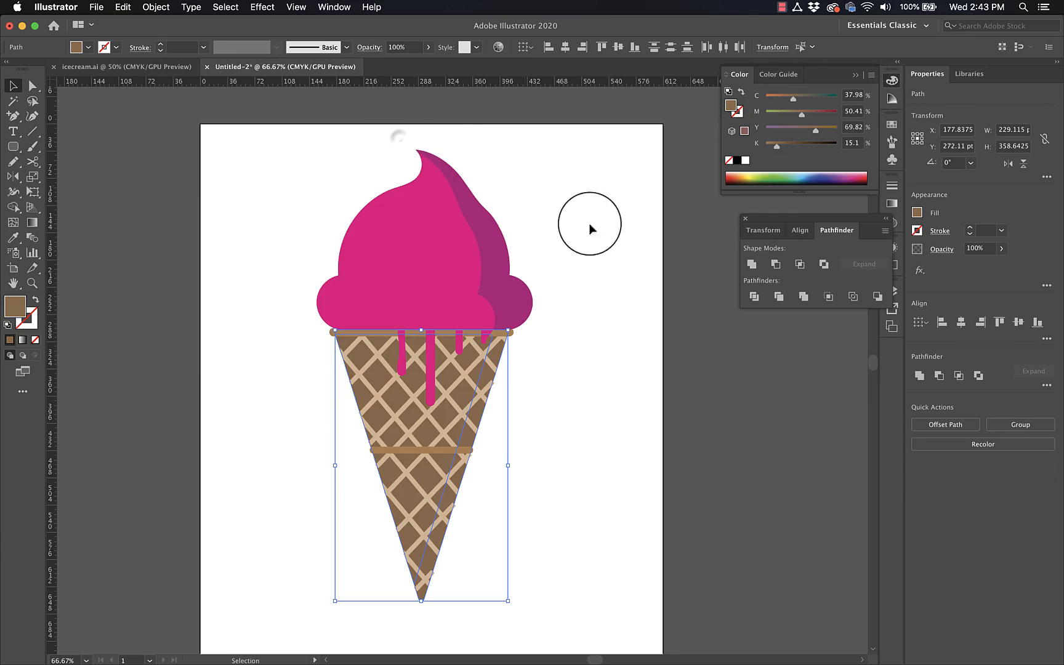
key("super+z")
key("super+z")
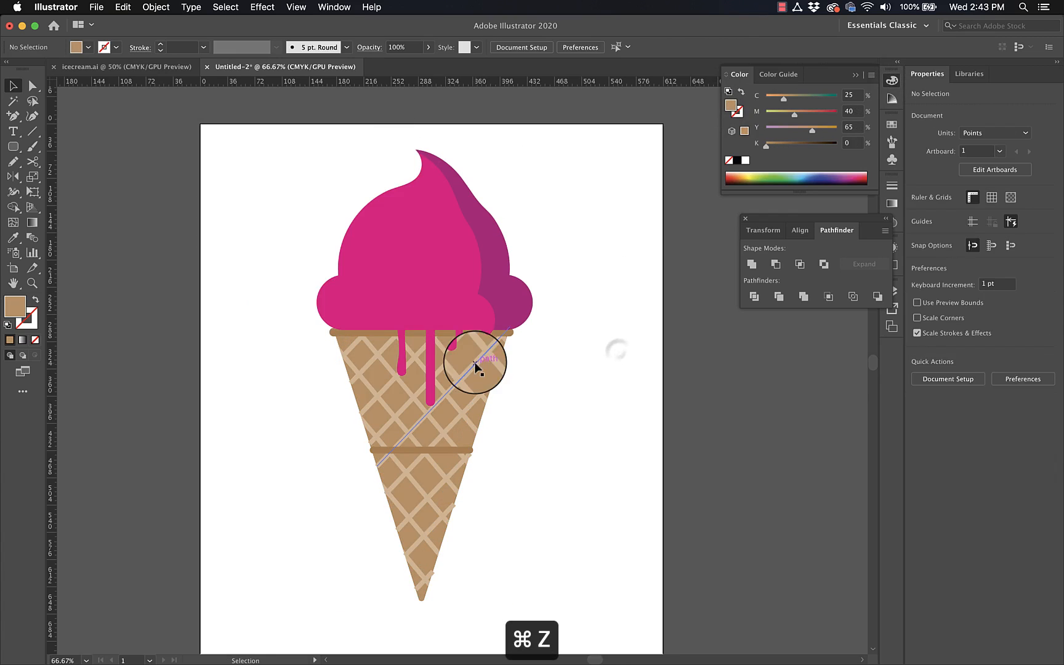
Recolor only the shading strip along the cone's right side to the darker brown AD7B49 and deselect it.
left_click(487, 378)
double_click(731, 106)
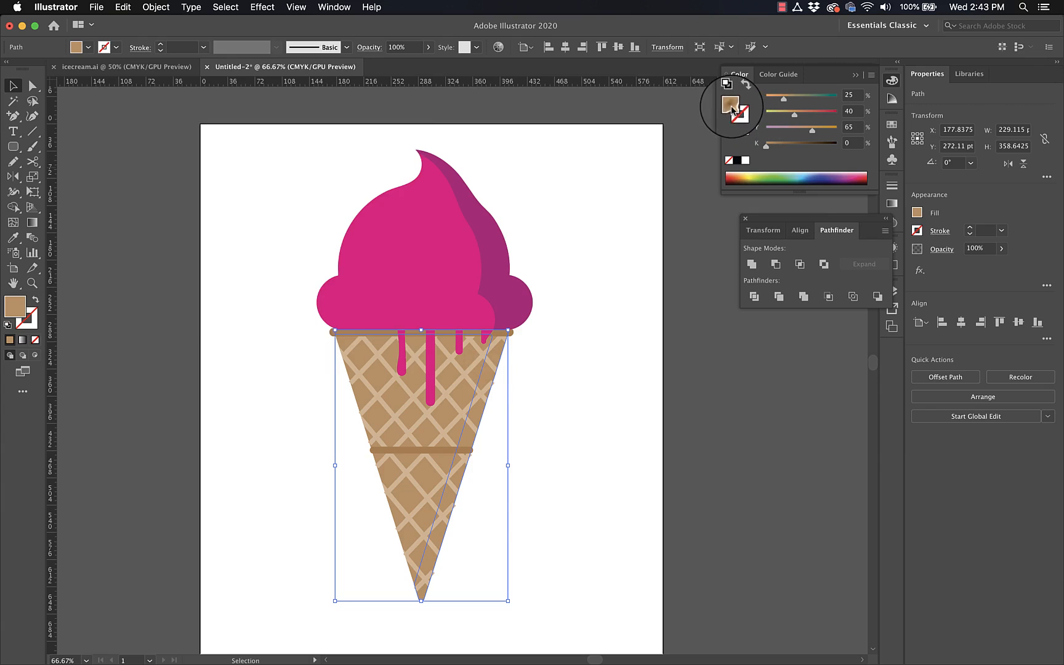
left_click(178, 179)
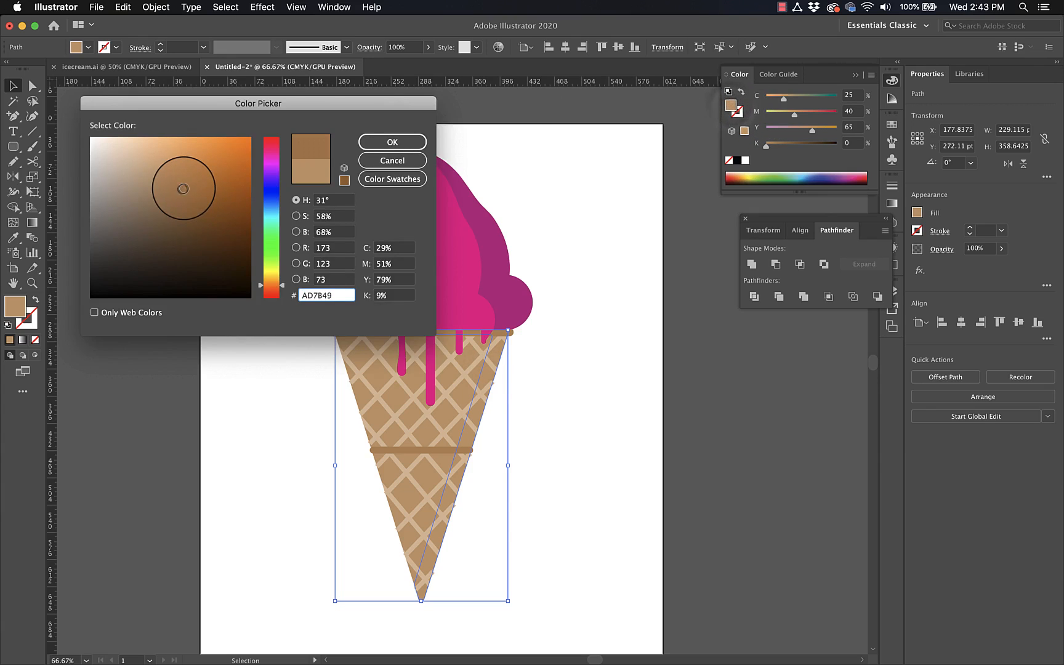
left_click(377, 142)
left_click(622, 233)
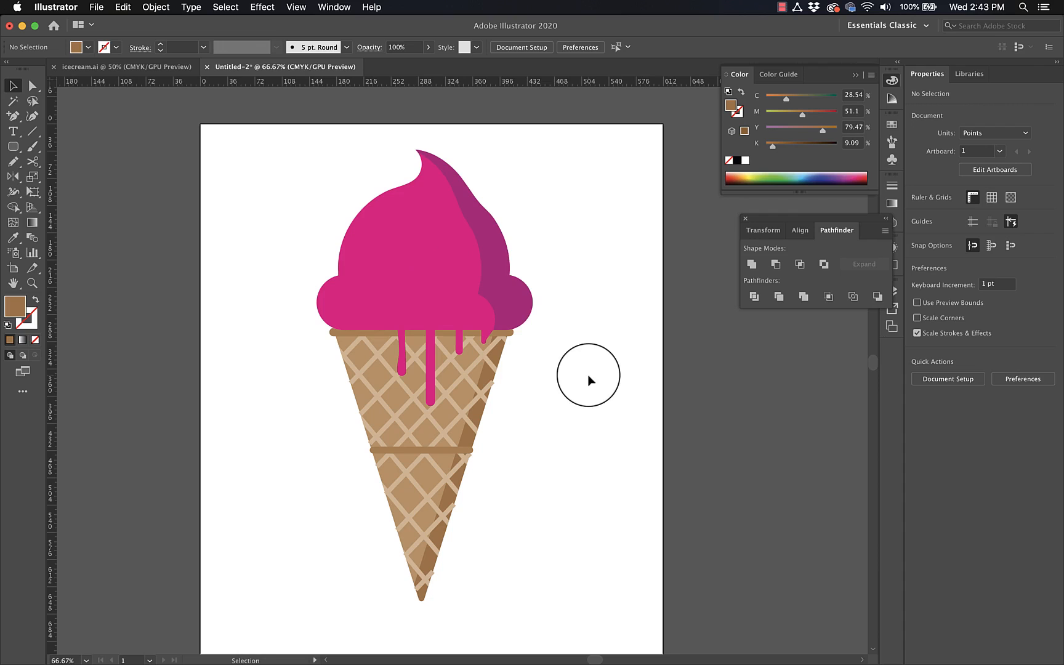
Set up the Paintbrush tool with no fill and a white stroke.
left_click(32, 148)
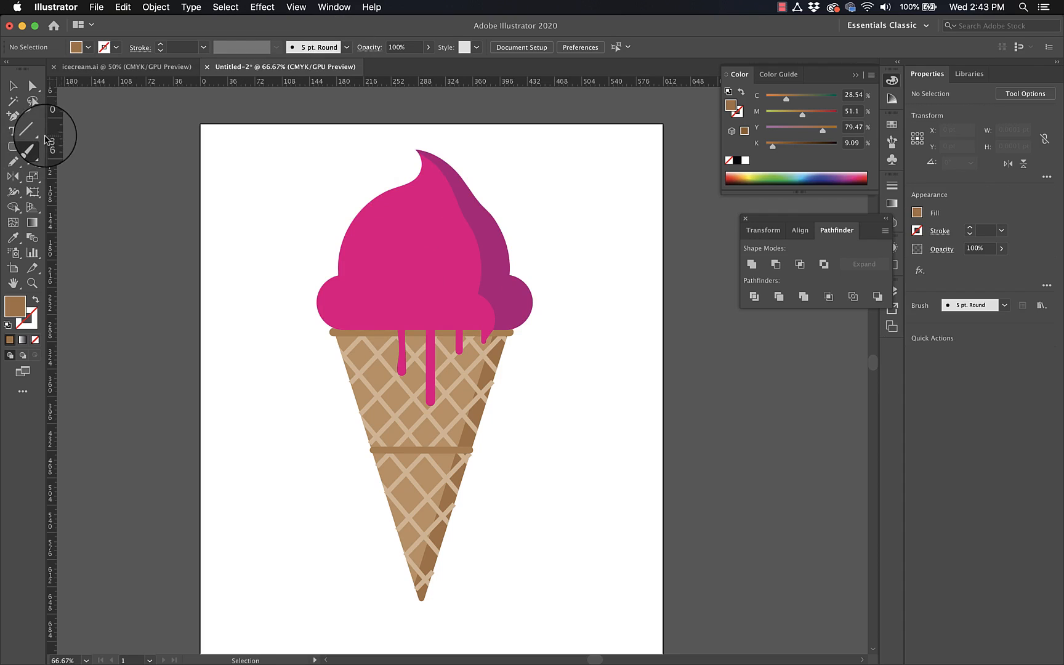
left_click(347, 48)
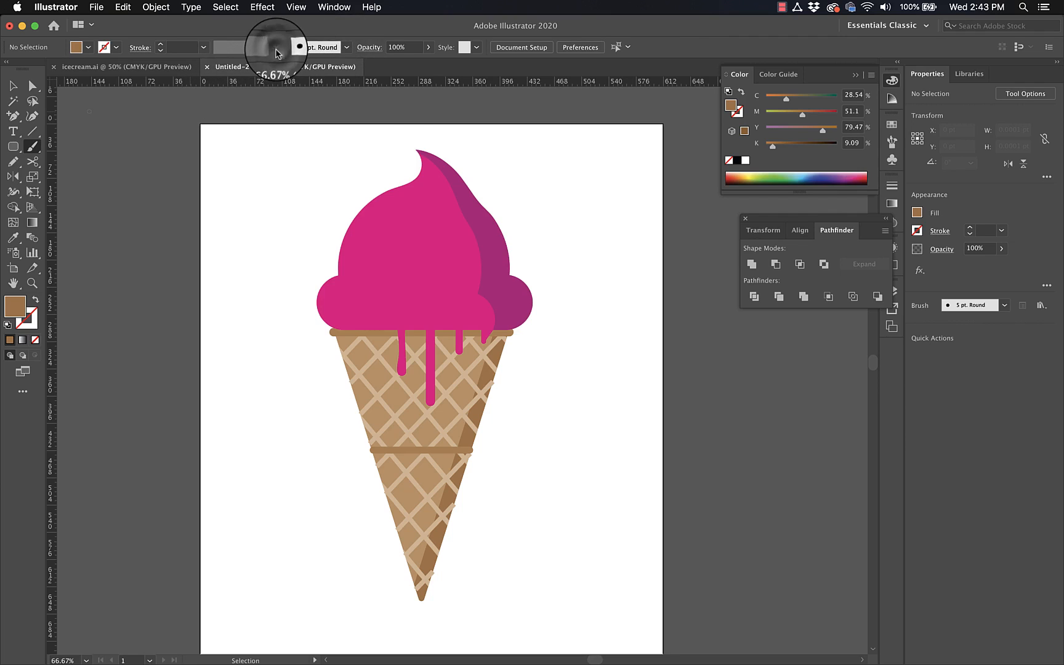
left_click(741, 93)
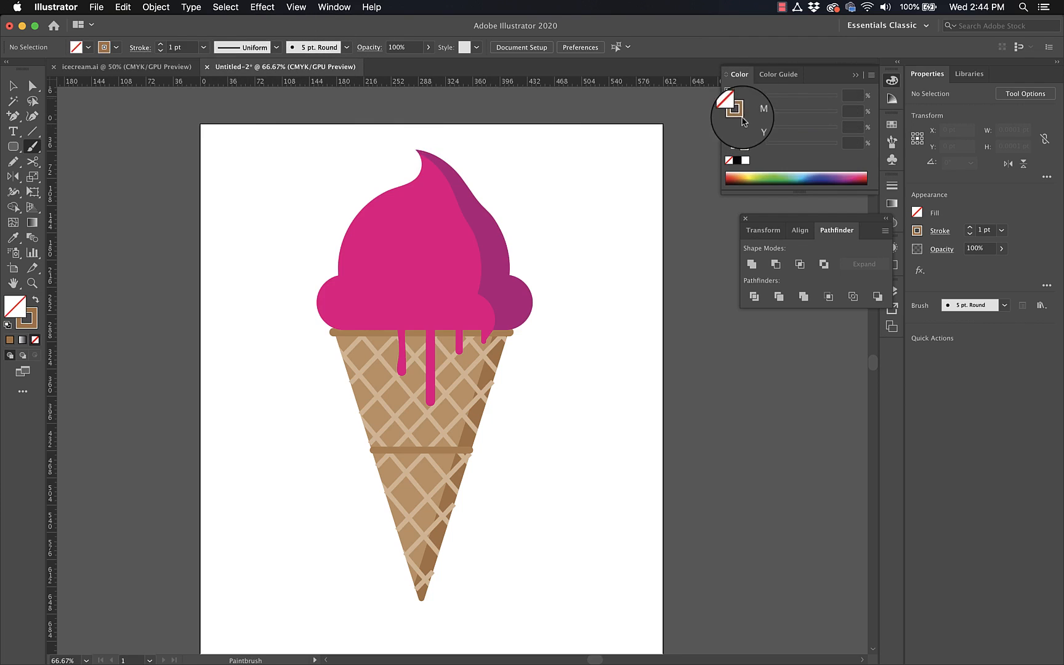
left_click(745, 160)
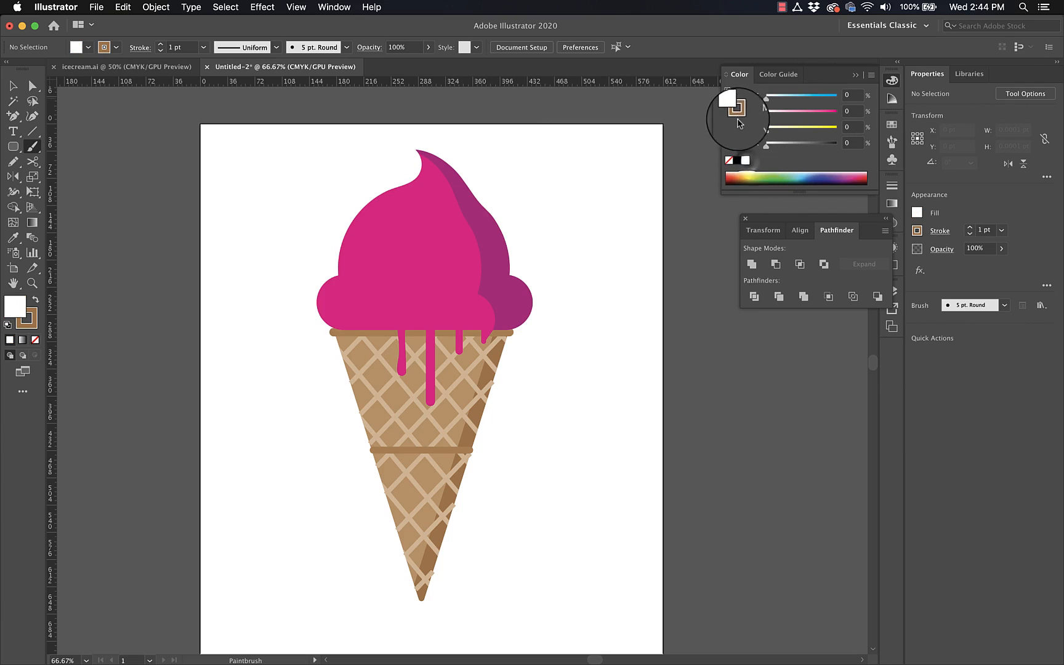
left_click(741, 93)
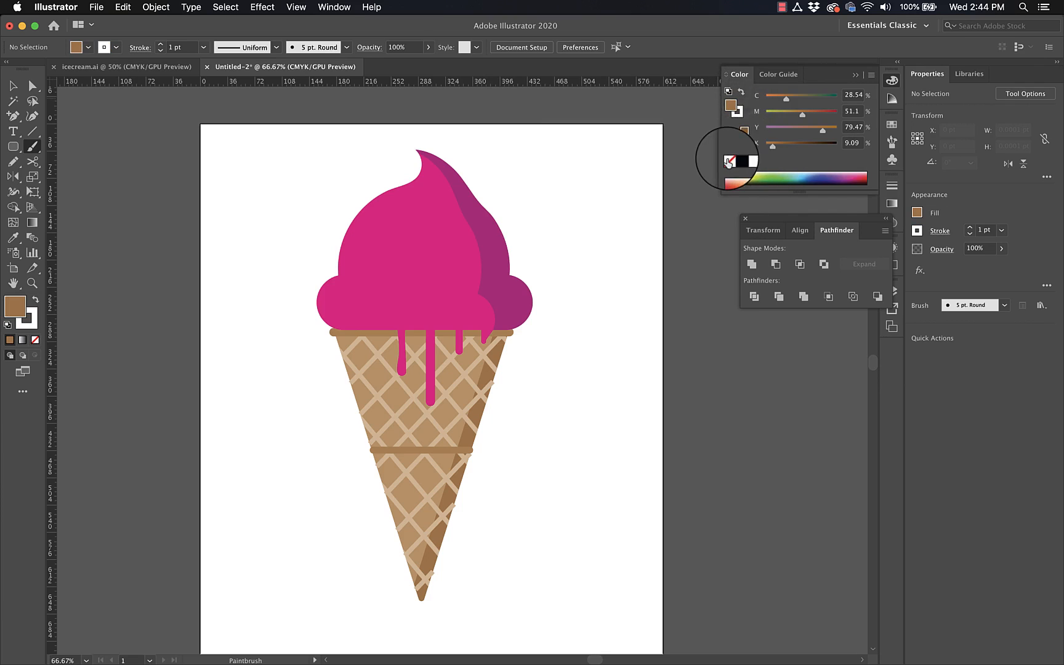
left_click(729, 160)
left_click(735, 108)
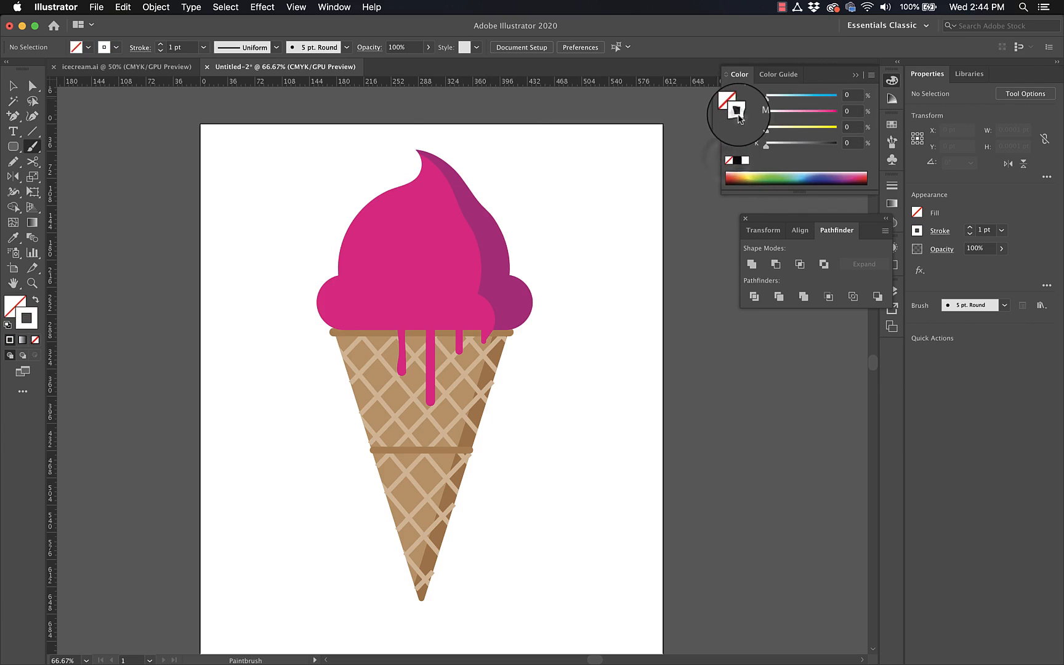
Paint a curved highlight about 77 pt wide and 88 pt tall along the scoop's upper-left edge, using the elliptical width profile.
left_click(275, 48)
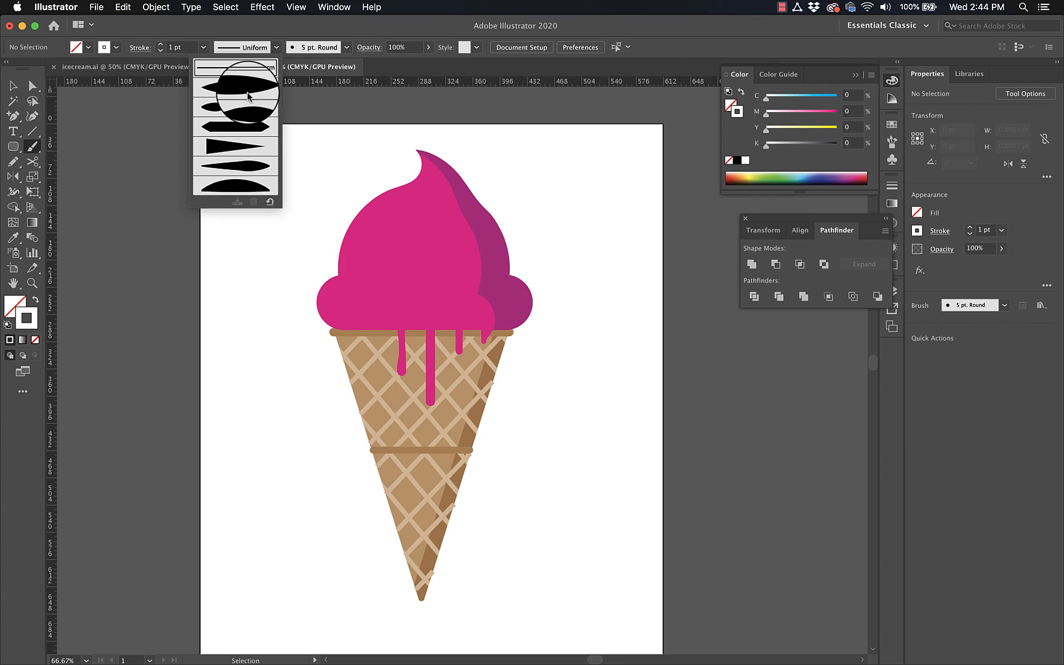
left_click(245, 89)
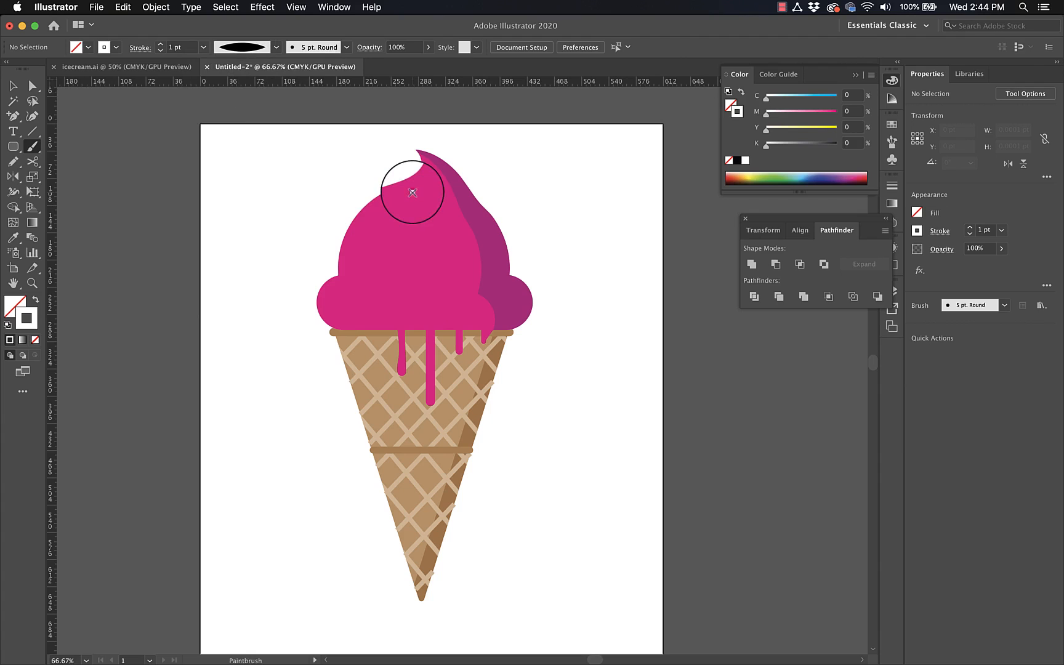
left_click_drag(380, 206, 361, 227)
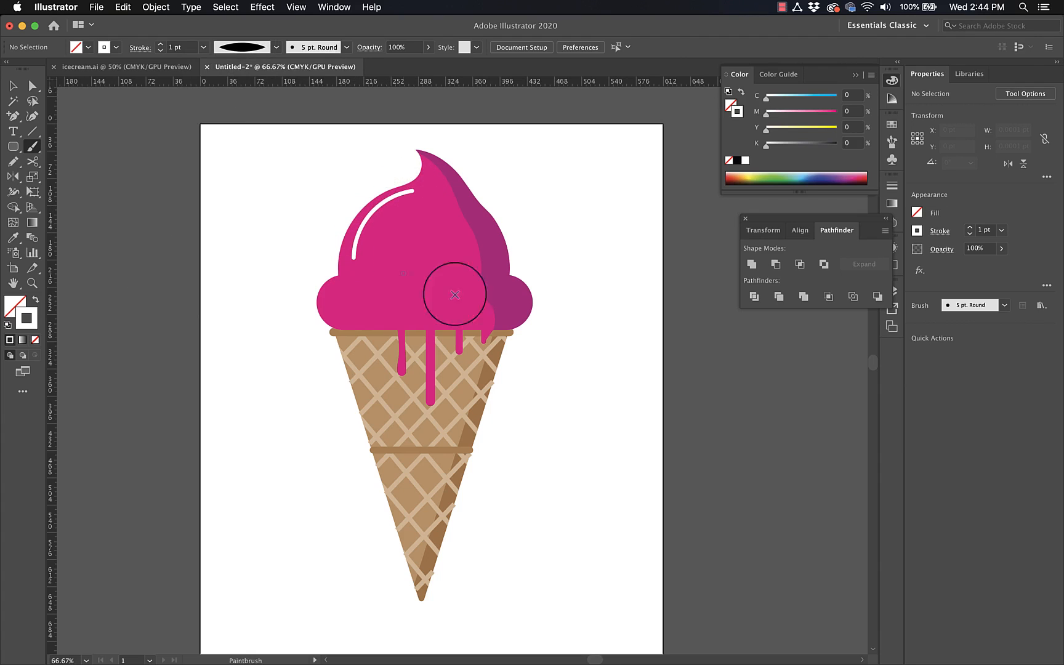
Try the 5 pt. Flat brush on the white highlight stroke of the scoop.
key("v")
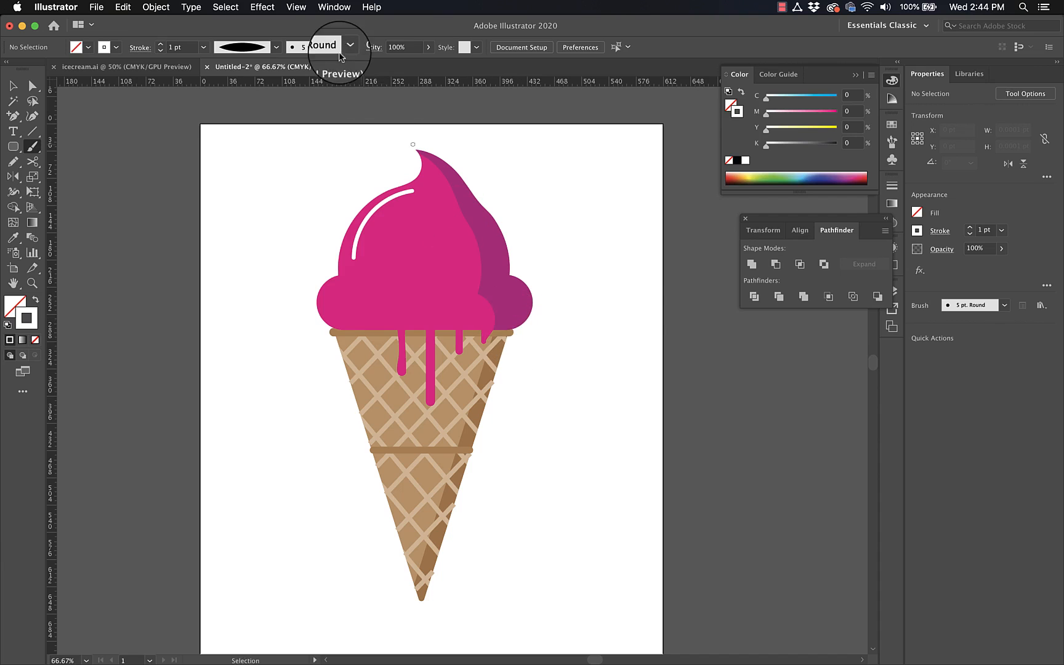
left_click(379, 210)
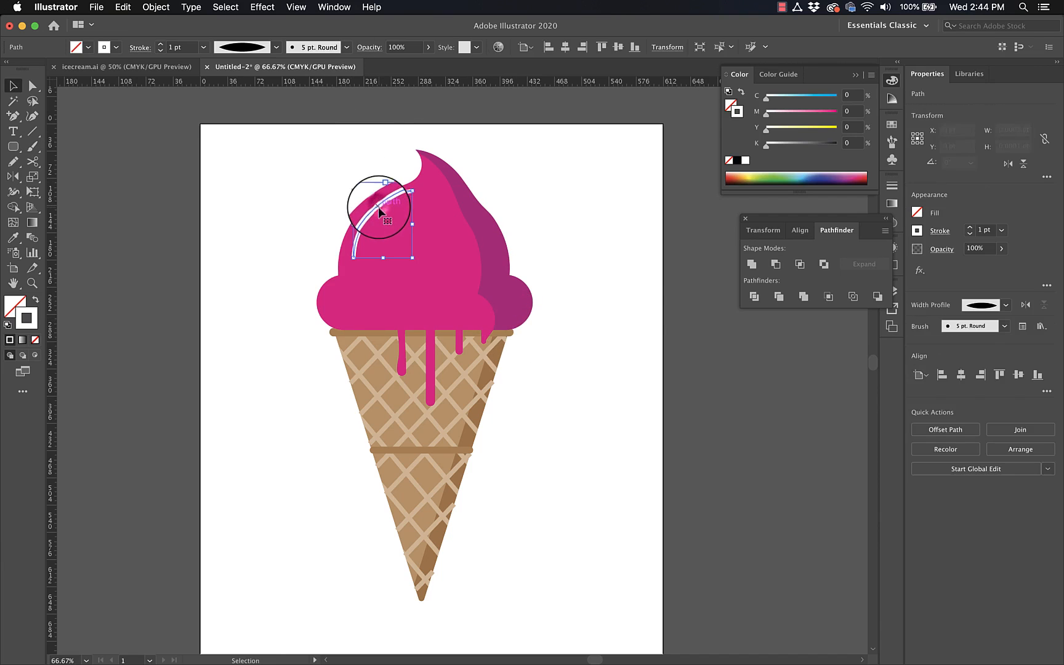
left_click(346, 47)
left_click(290, 74)
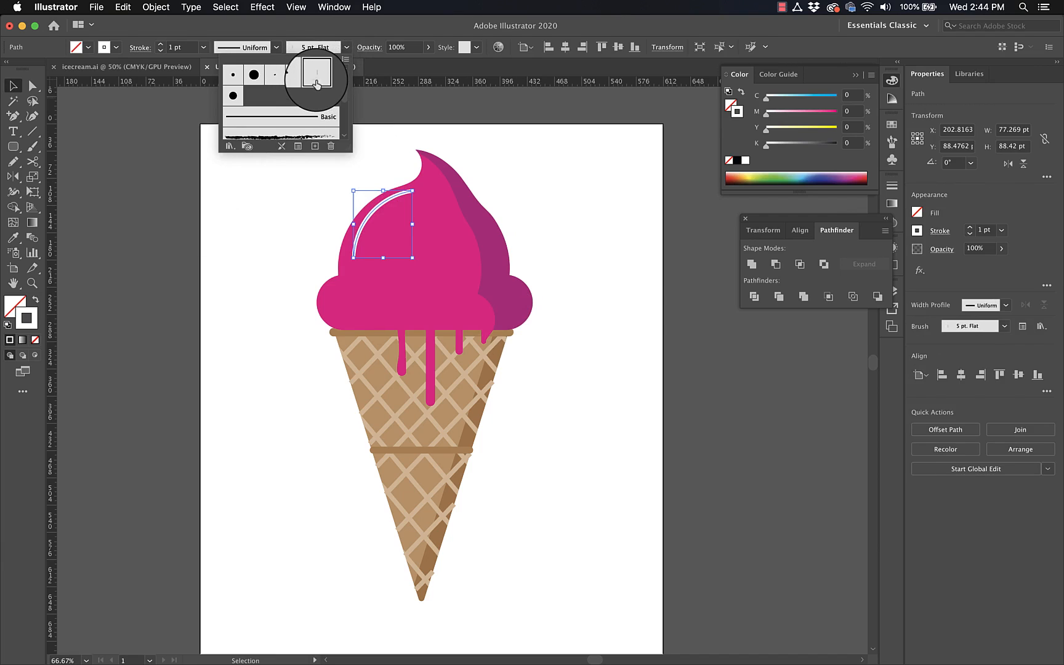
left_click(266, 266)
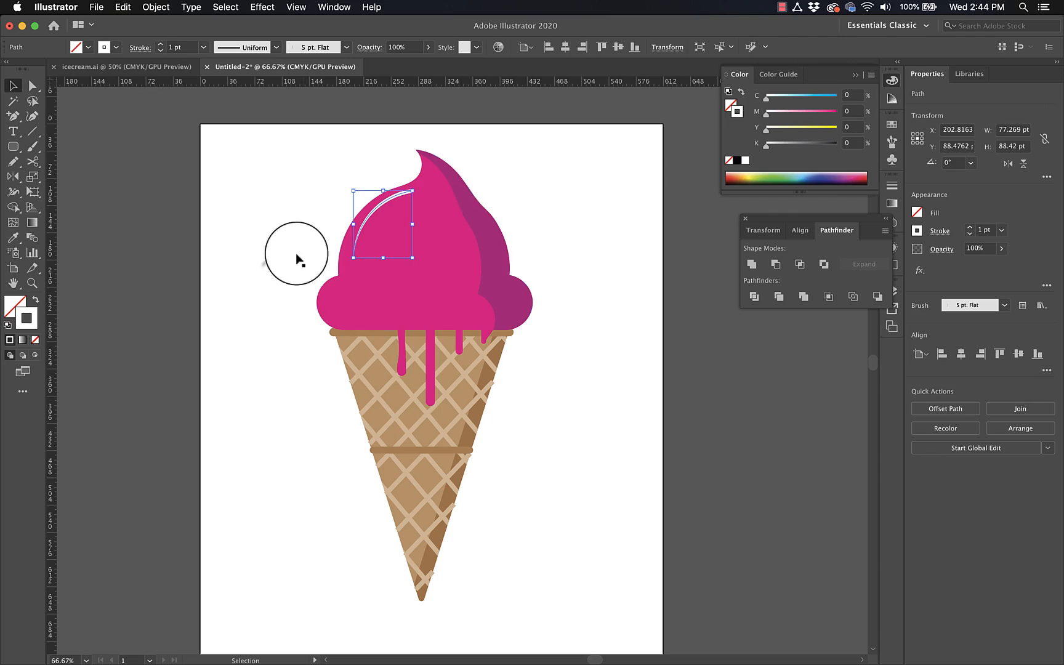
left_click(555, 162)
Switch the highlight stroke to the 5 pt. Round brush with the elliptical width profile and deselect it.
left_click(394, 197)
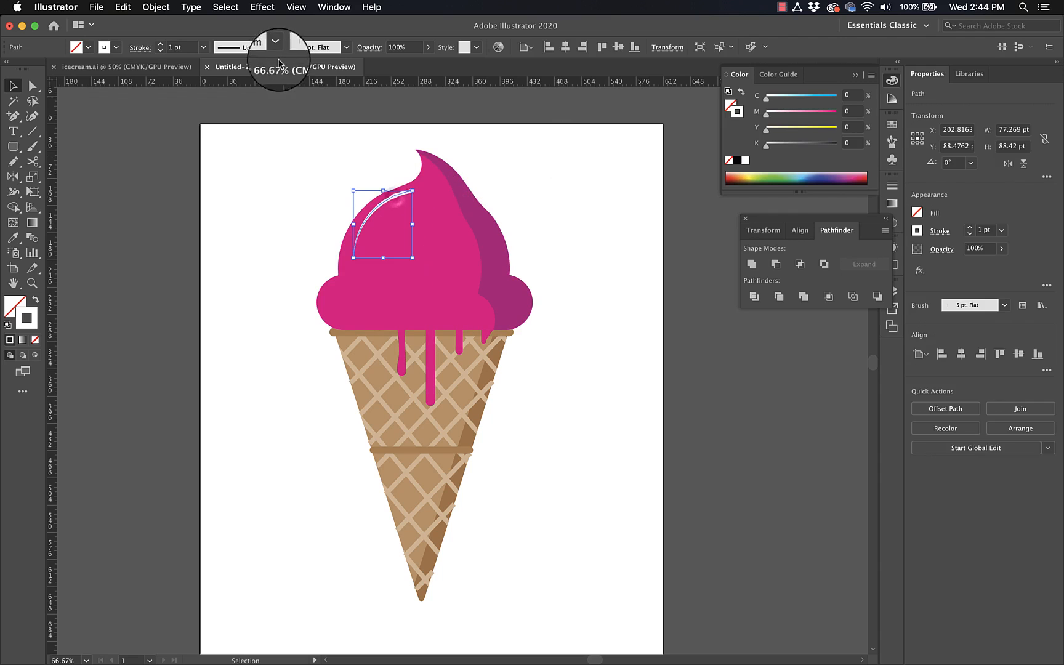
left_click(343, 49)
left_click(233, 74)
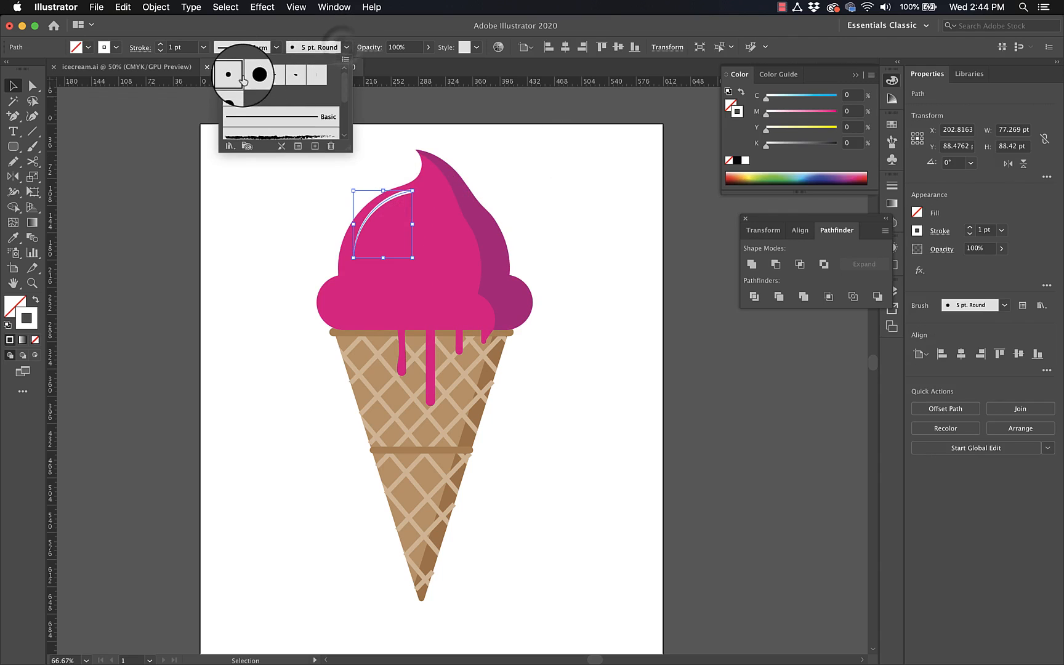
left_click(269, 49)
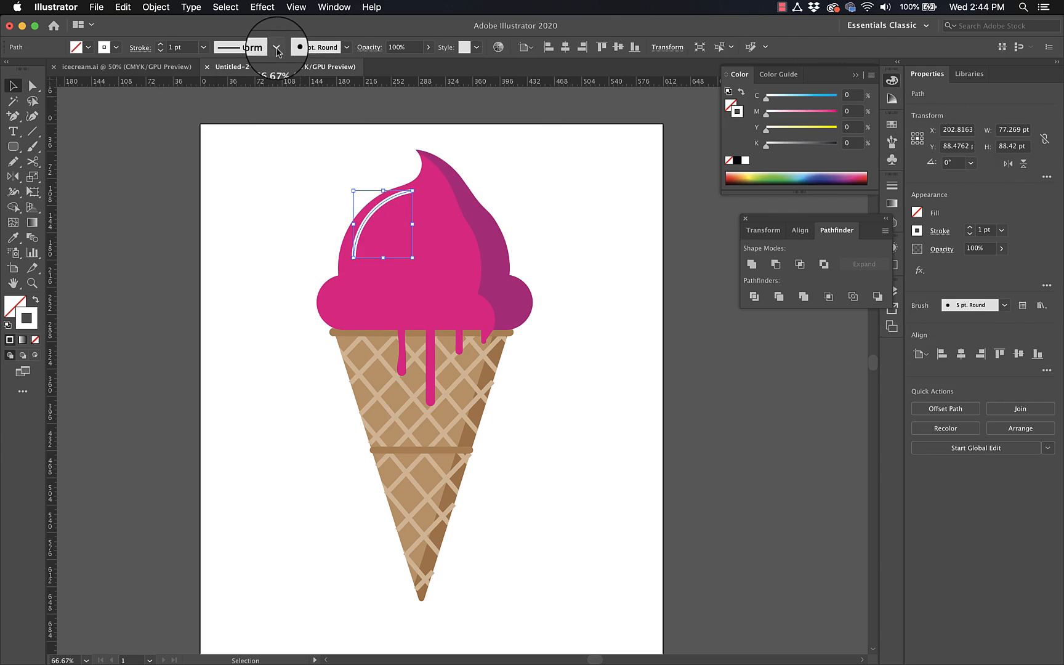
left_click(256, 48)
left_click(249, 89)
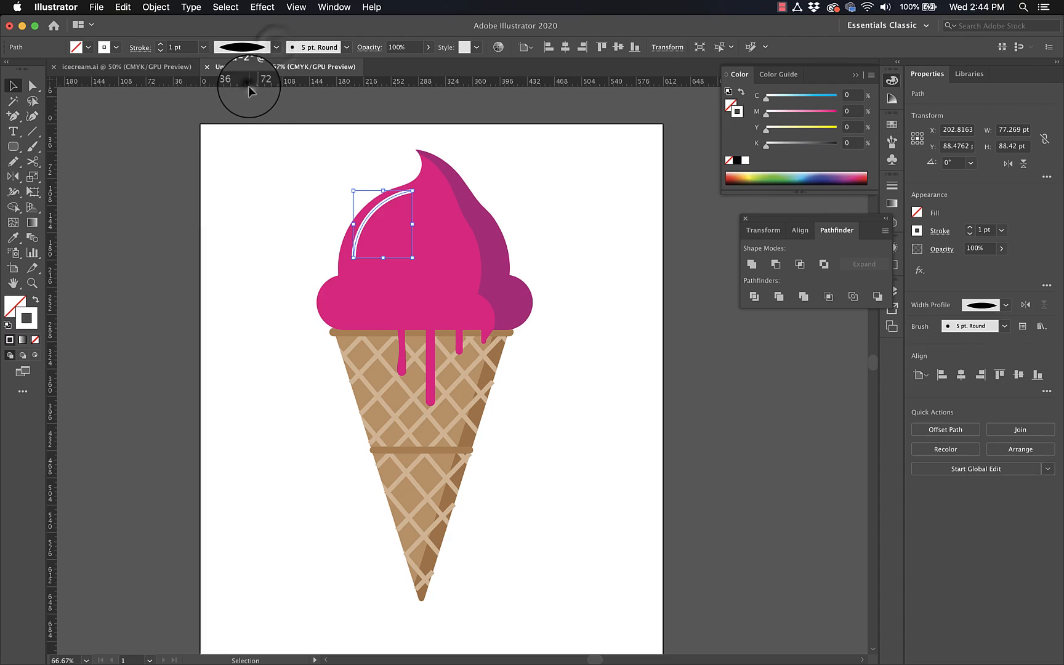
left_click(235, 140)
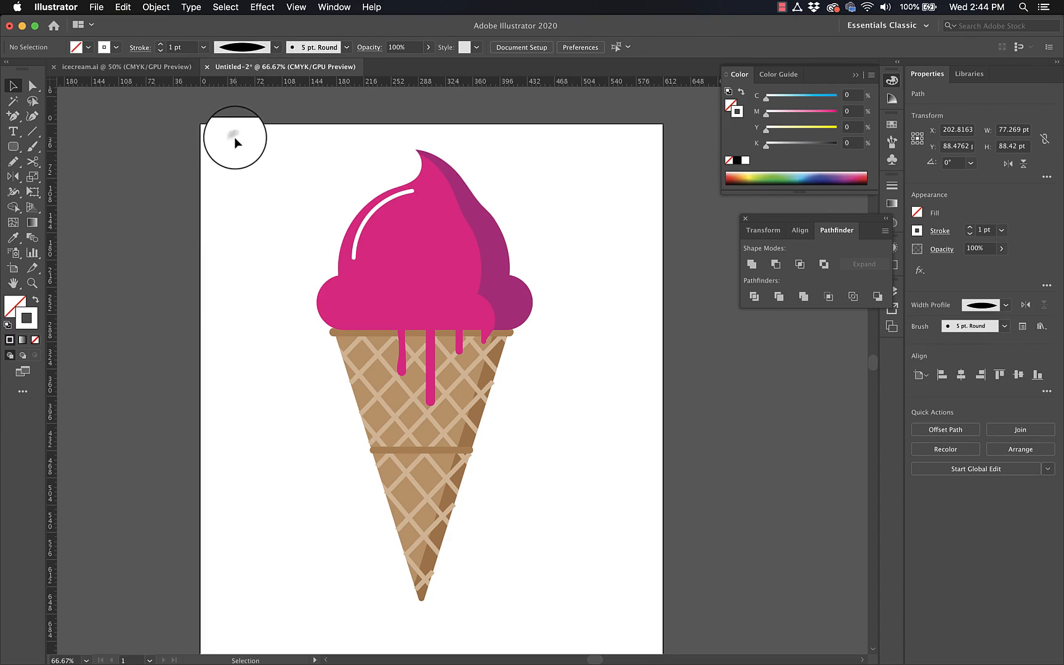
Try the blunt-ended, evenly thick width profile with short tapers on the highlight stroke and deselect it.
left_click(407, 190)
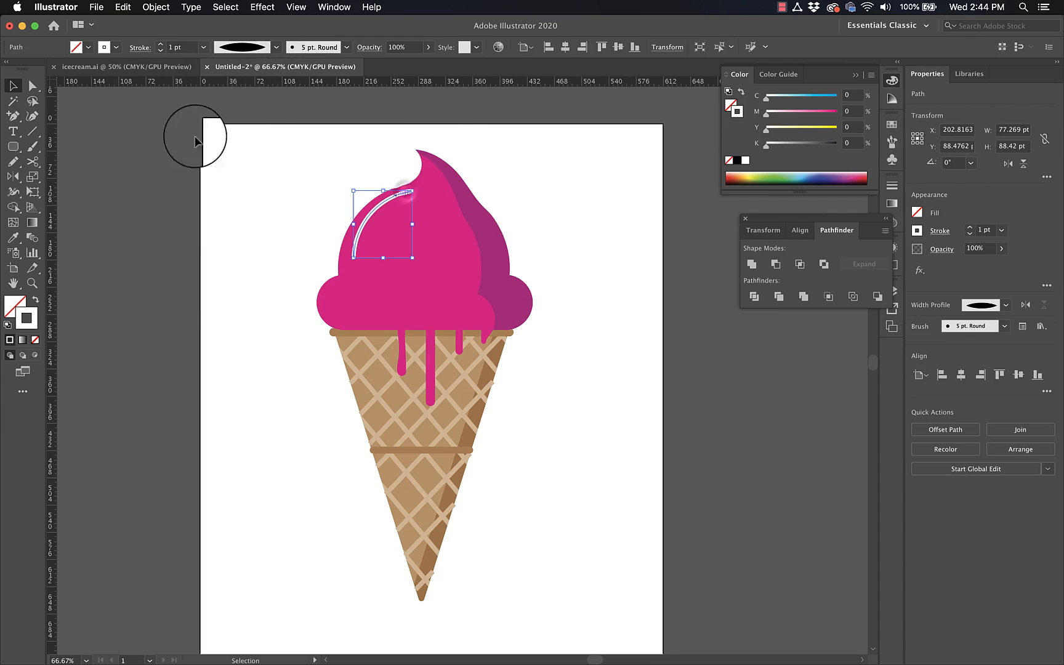
left_click(161, 45)
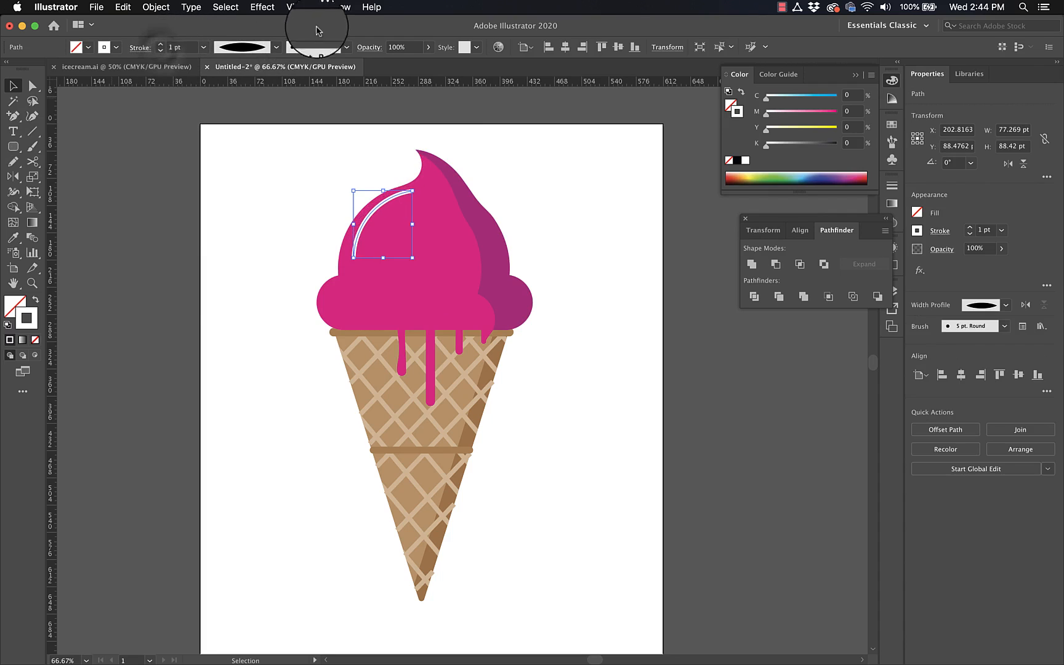
left_click(347, 47)
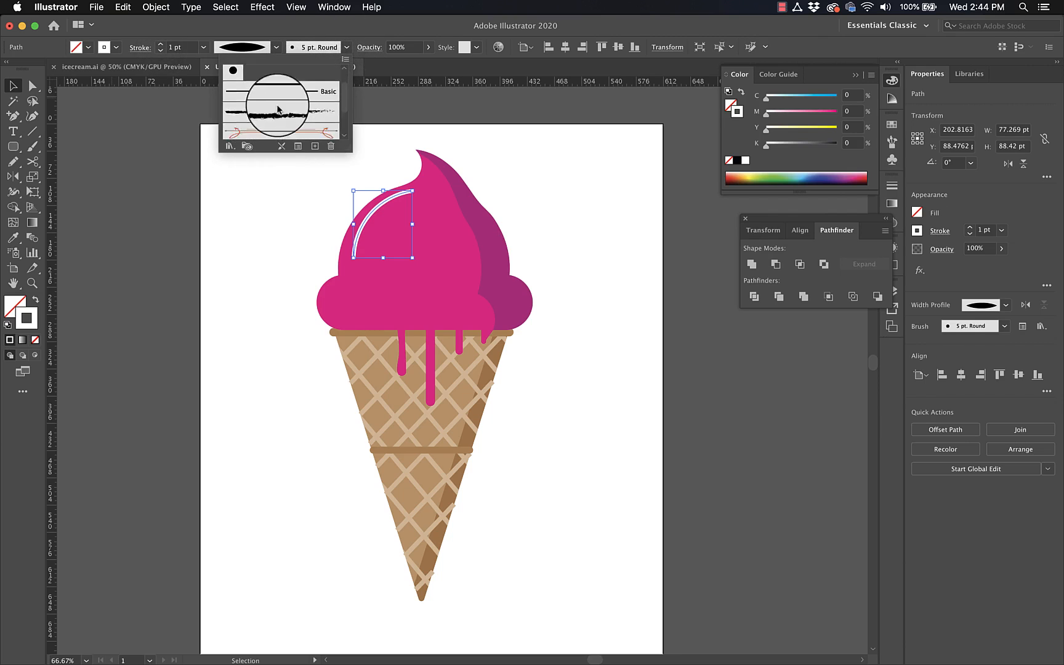
left_click(275, 47)
left_click(268, 49)
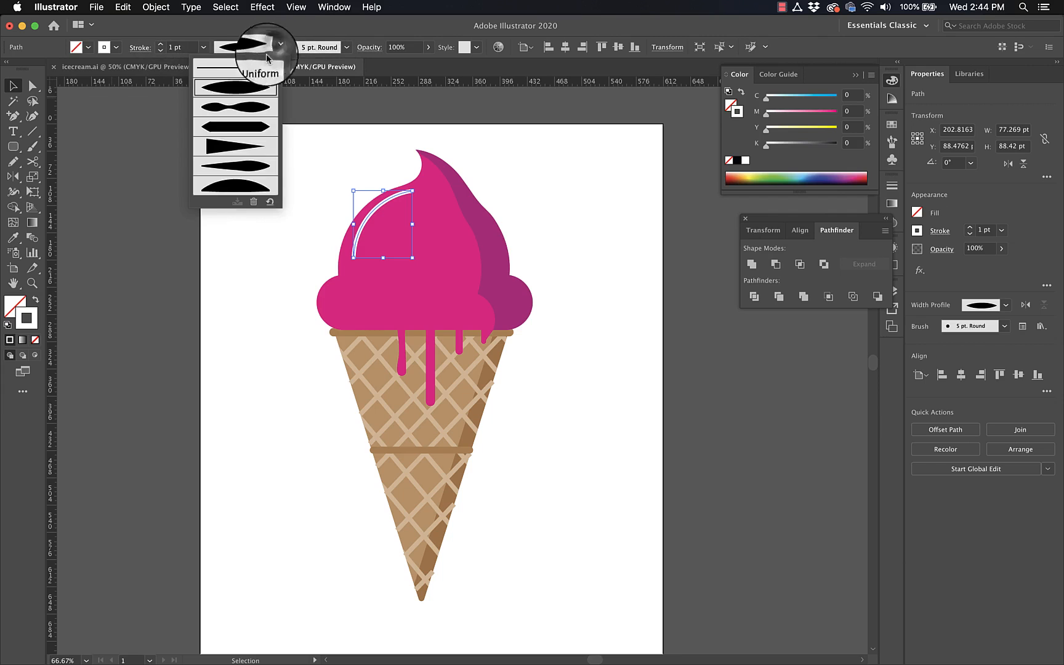
left_click(237, 125)
left_click(287, 148)
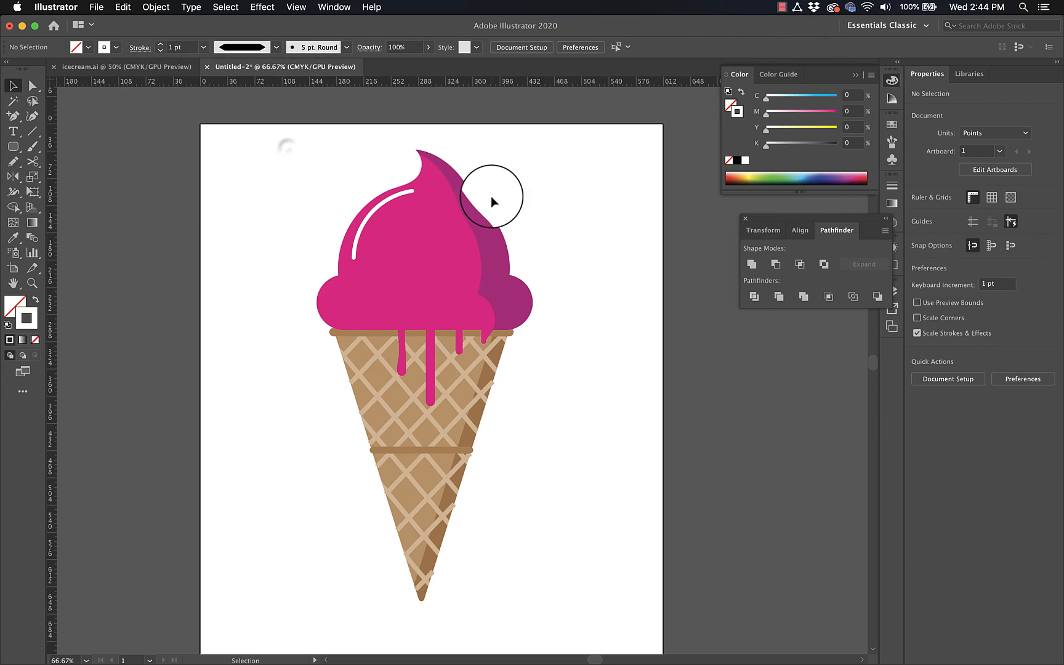
Reapply the elliptical width profile to the scoop's highlight stroke and deselect it.
left_click(395, 197)
key("super+equal")
key("super+equal")
key("super+equal")
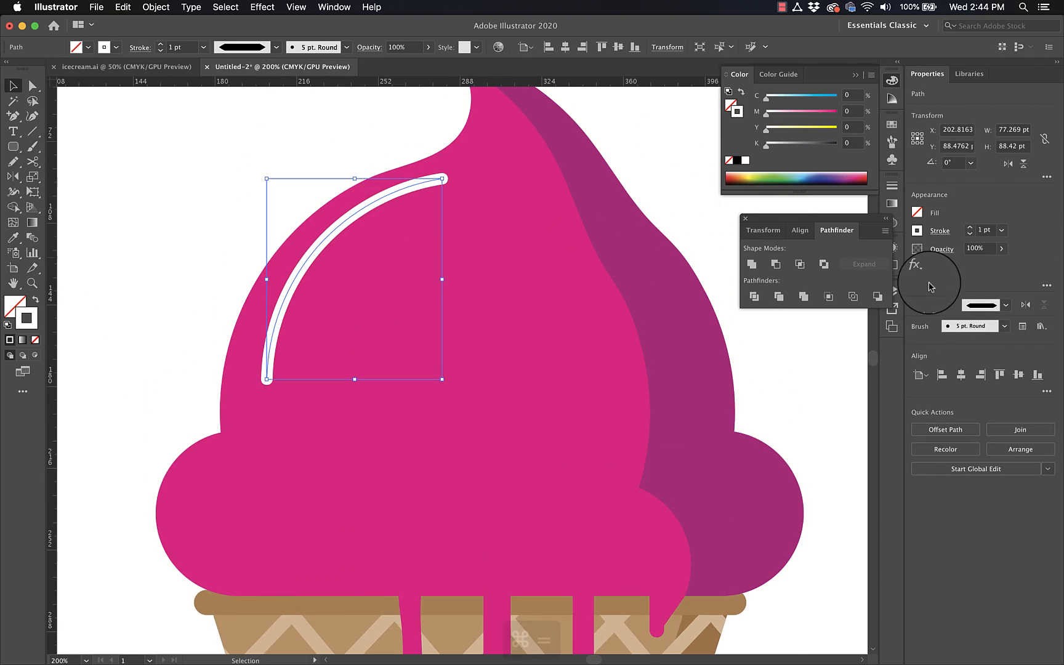
left_click(979, 337)
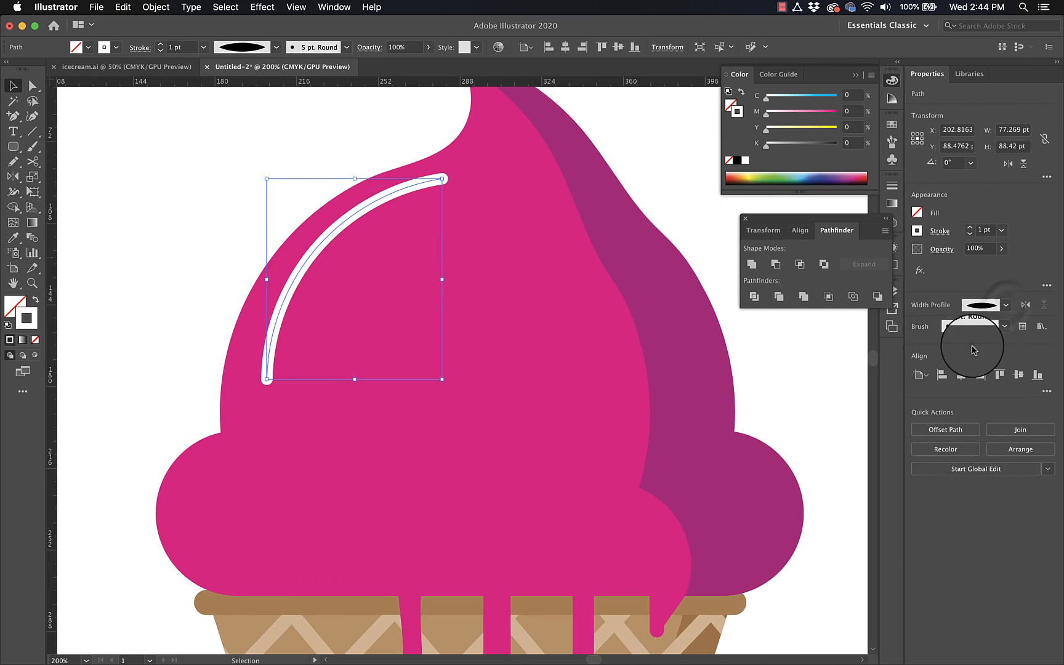
left_click(326, 142)
Try the 15 pt. Round, 5 pt. Oval and 3 pt. Oval brushes on the highlight stroke.
left_click(373, 199)
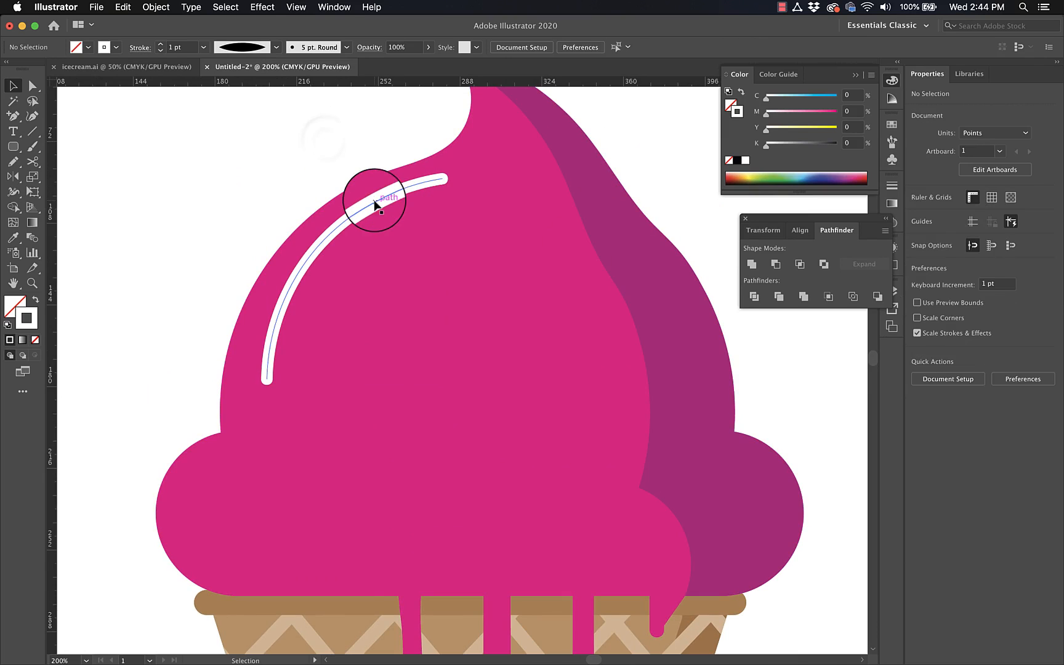
left_click(346, 47)
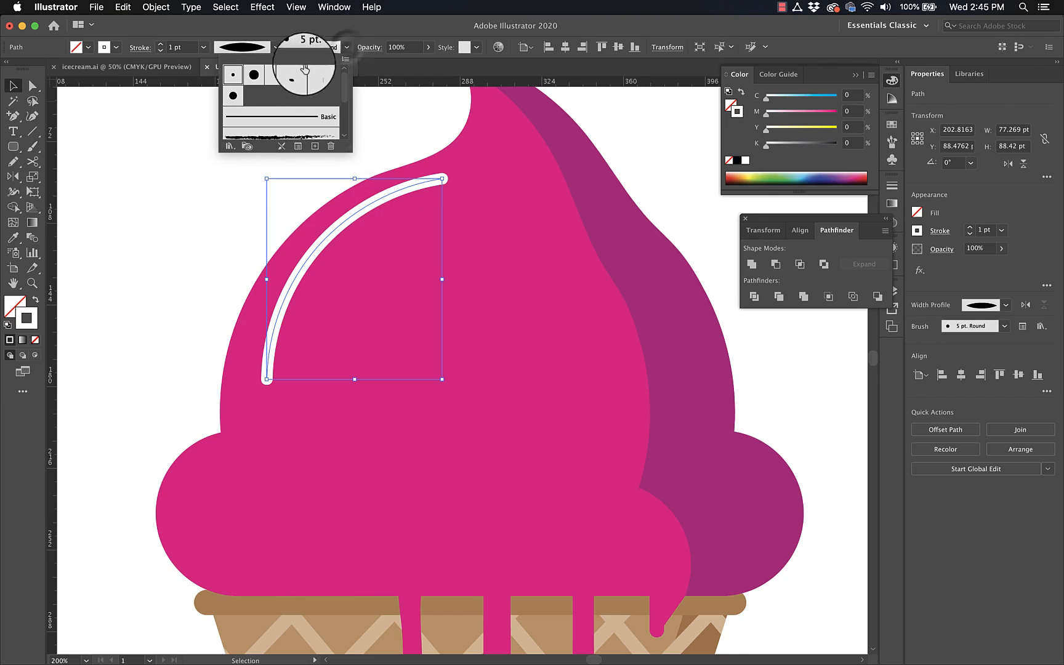
left_click(254, 79)
left_click(346, 48)
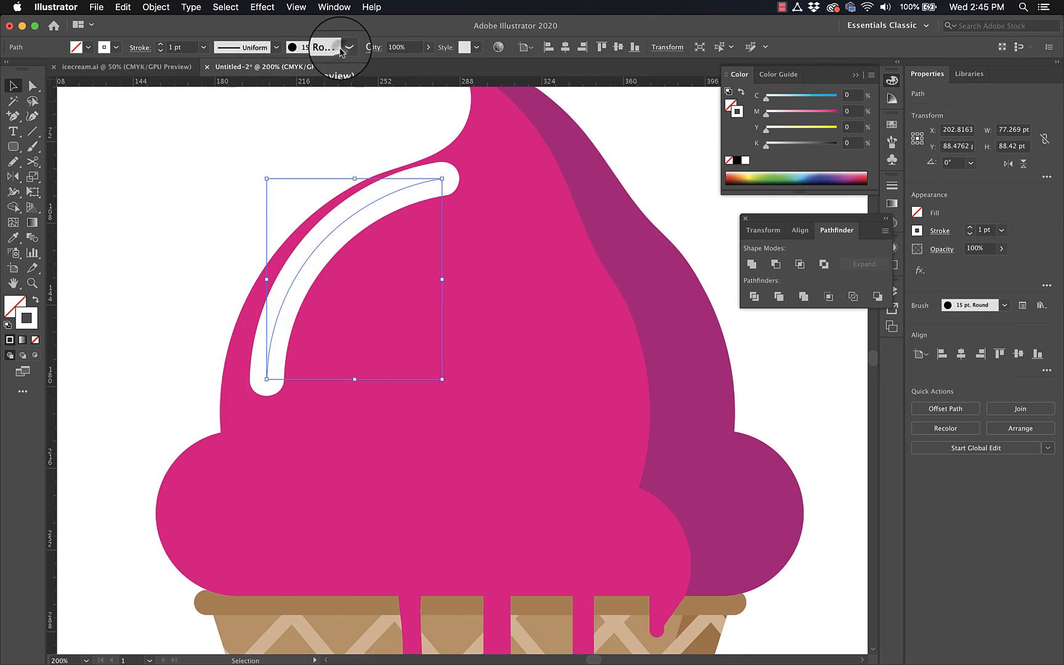
left_click(346, 47)
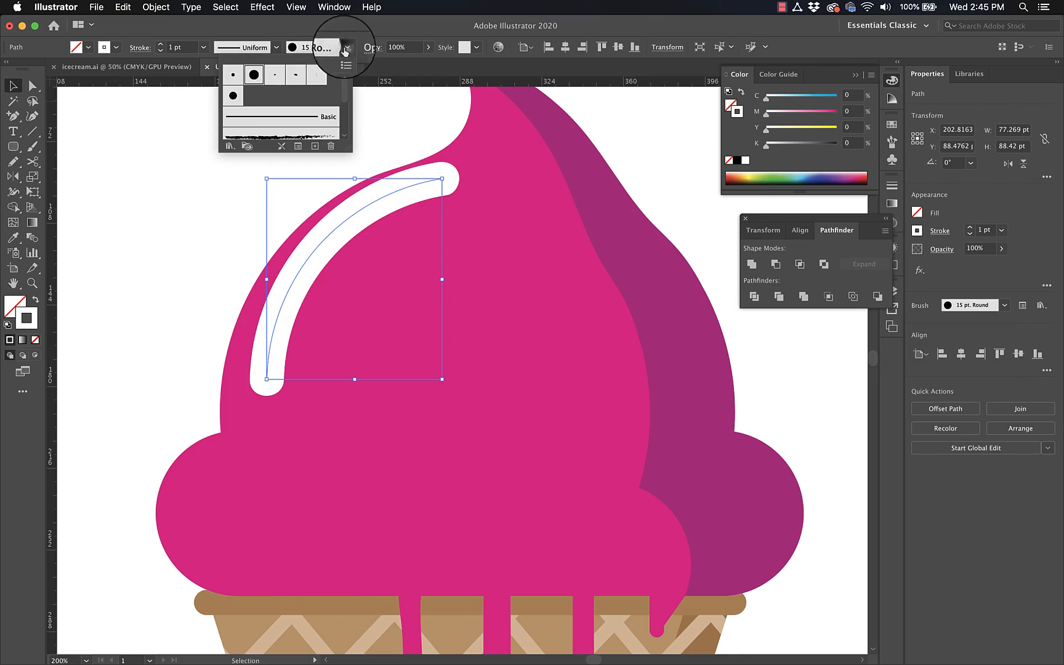
left_click(296, 77)
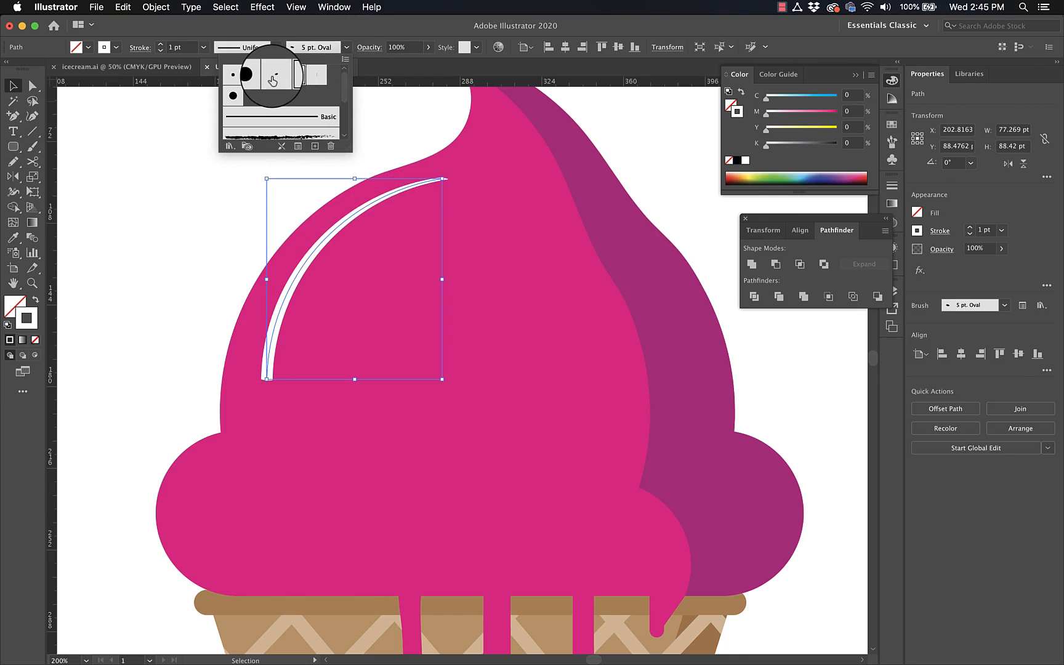
left_click(272, 80)
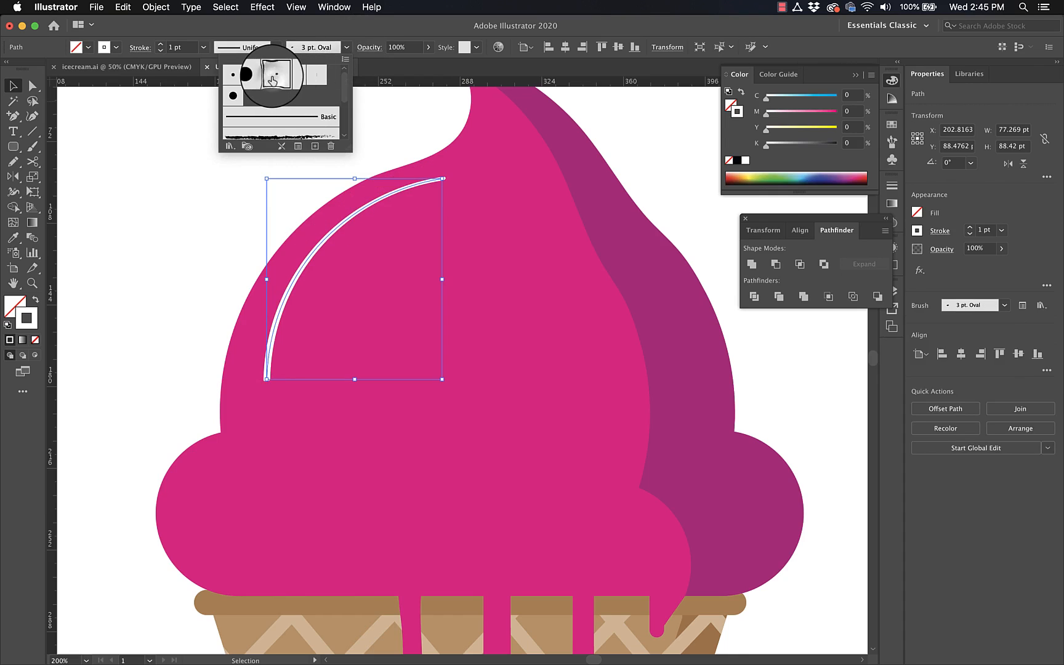
Give the highlight stroke the Basic brush and the elliptical width profile so both ends taper.
left_click(347, 47)
left_click(346, 49)
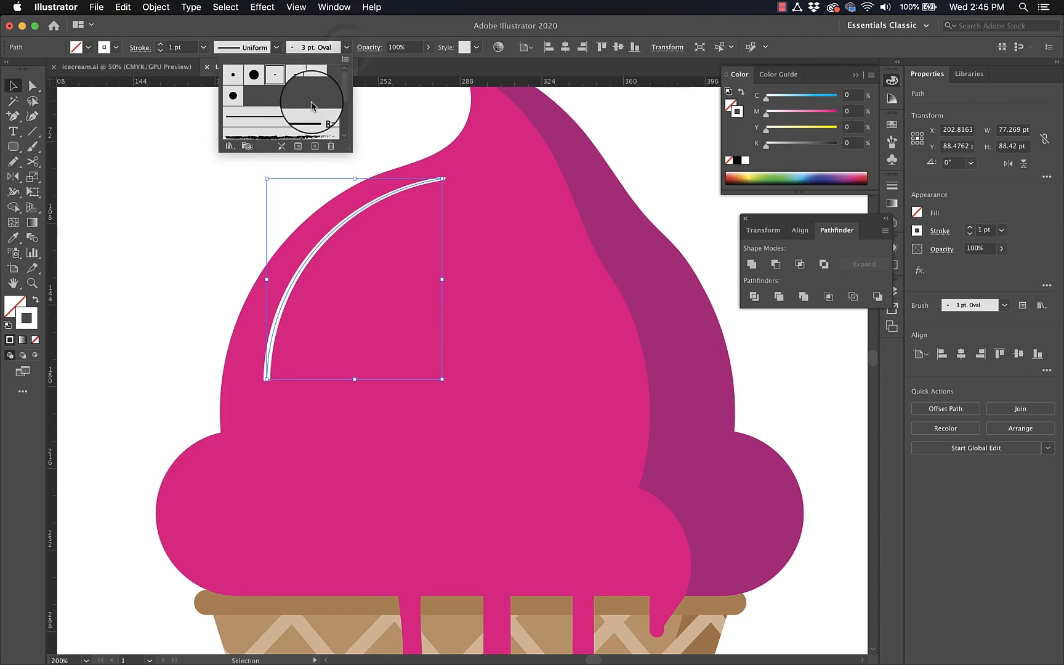
left_click(303, 117)
left_click(167, 158)
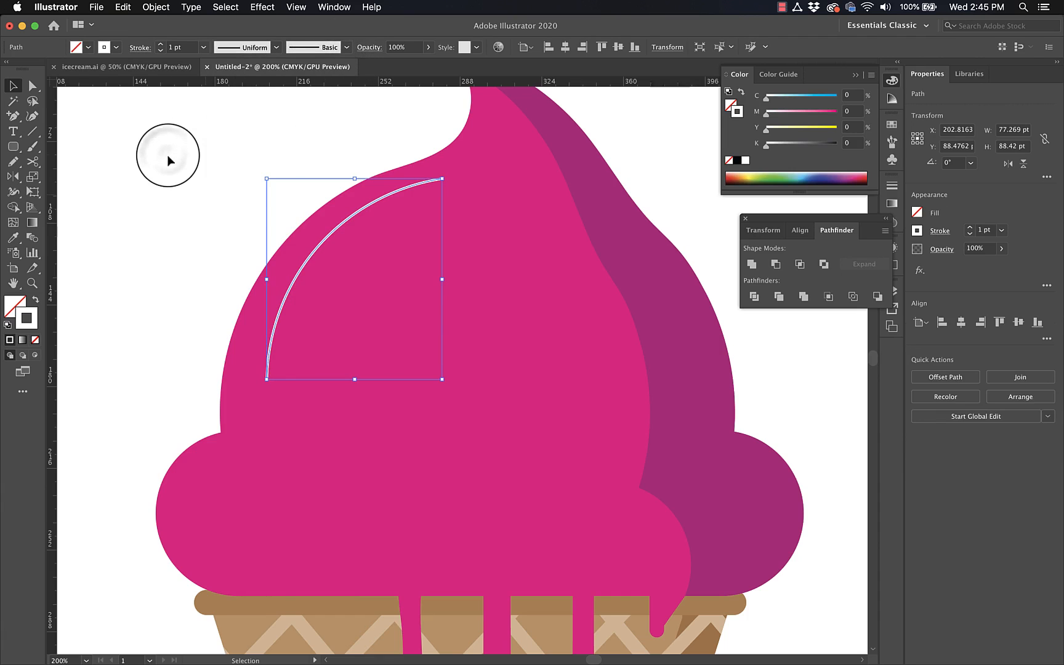
left_click(277, 48)
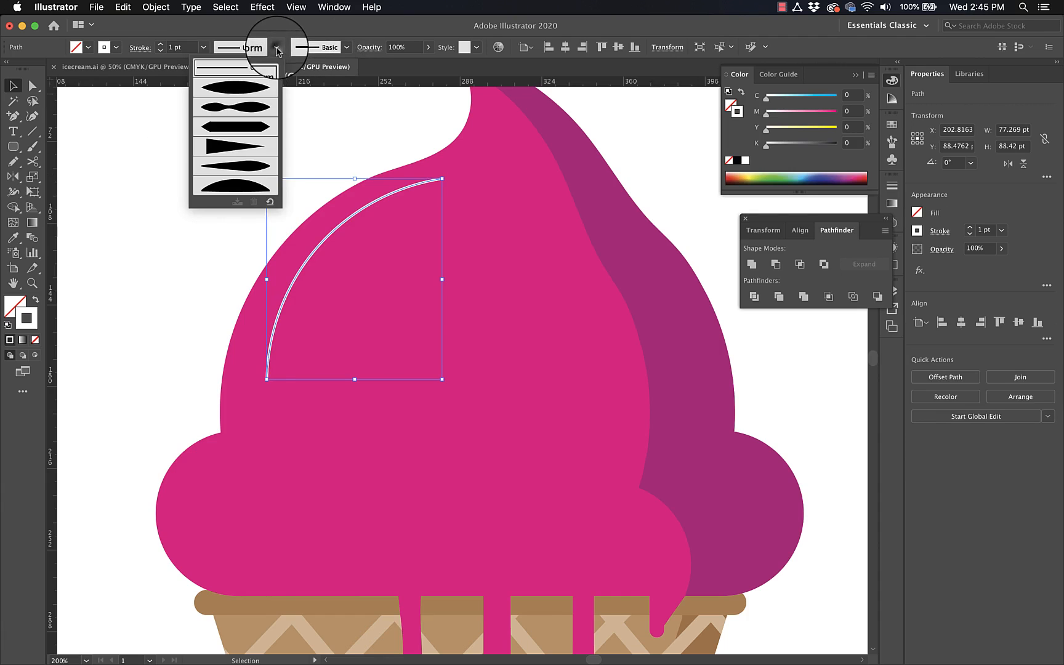
left_click(236, 88)
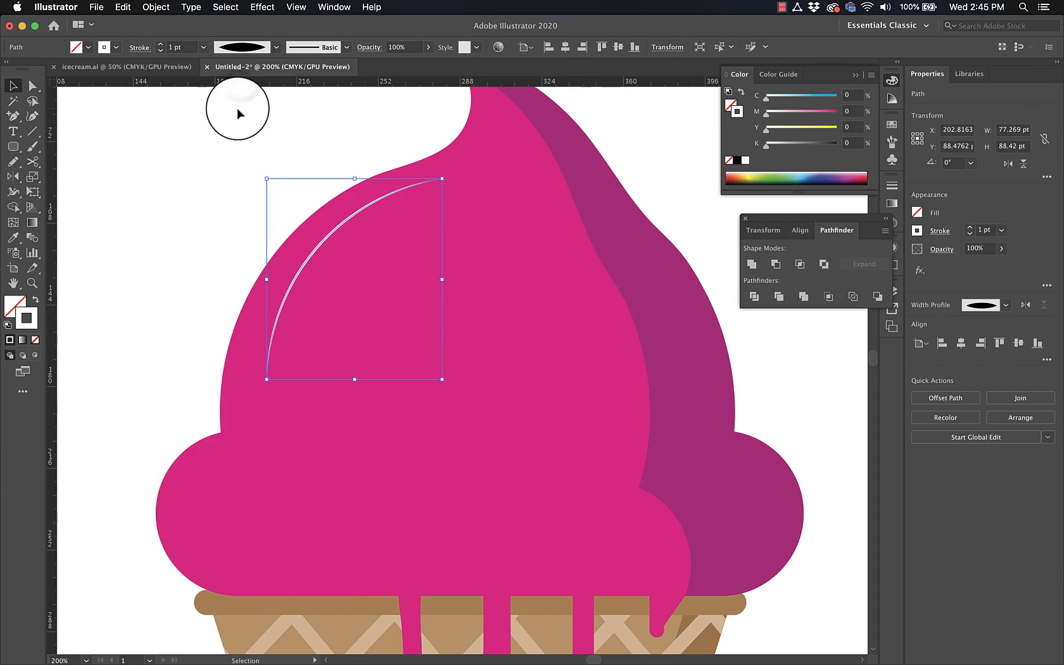
Set the weight of the large tapered highlight stroke on the scoop to 5 pt and deselect it.
left_click(159, 181)
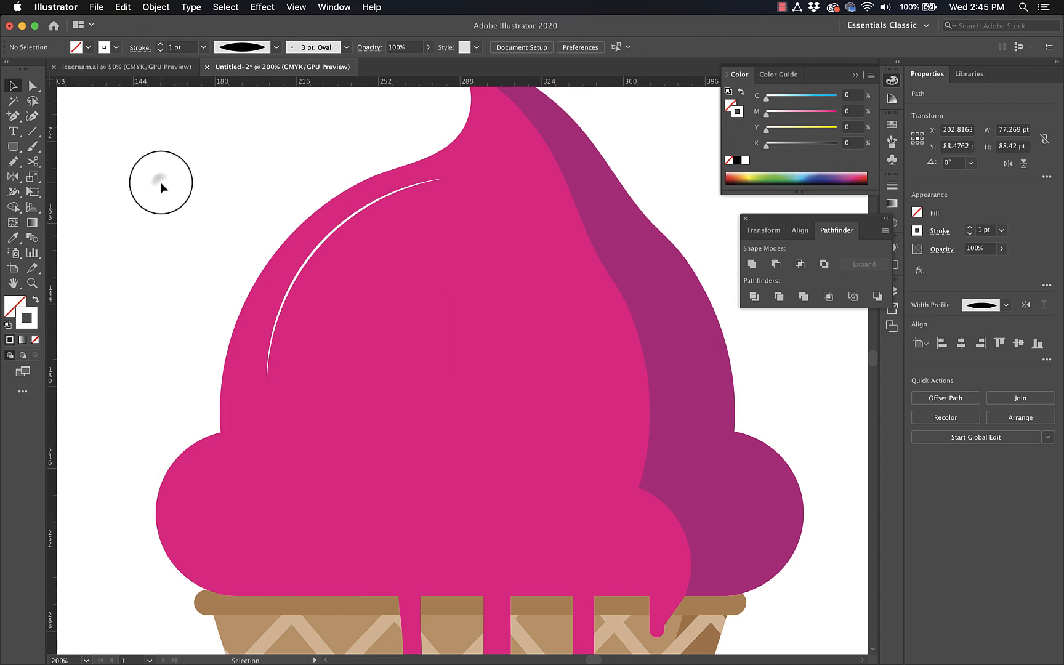
left_click(332, 232)
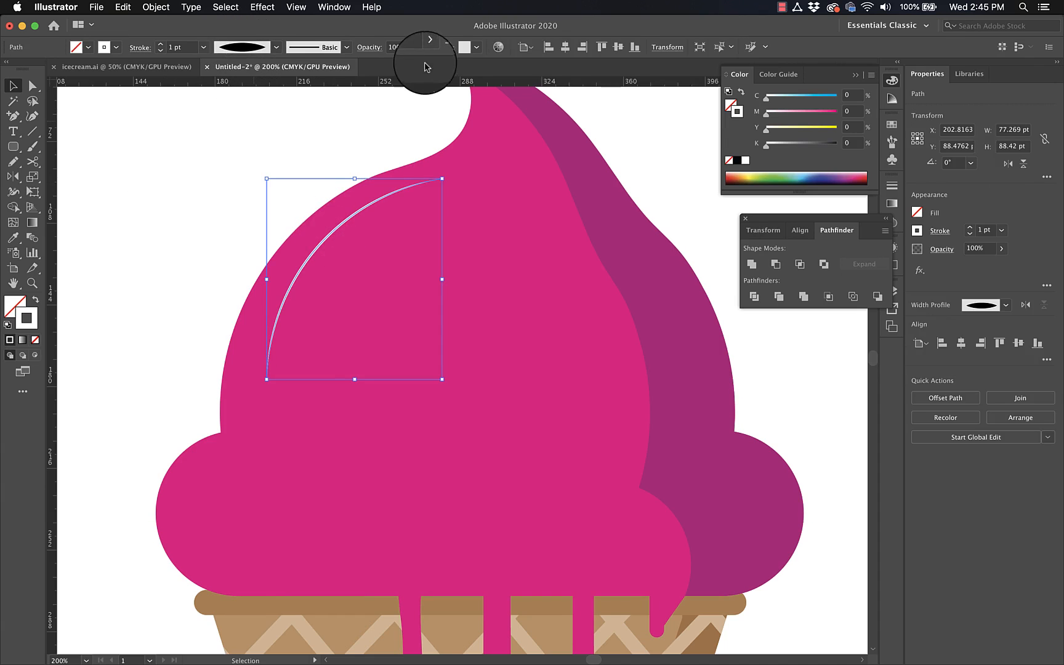
left_click(160, 44)
left_click(160, 44)
left_click(160, 45)
left_click(160, 45)
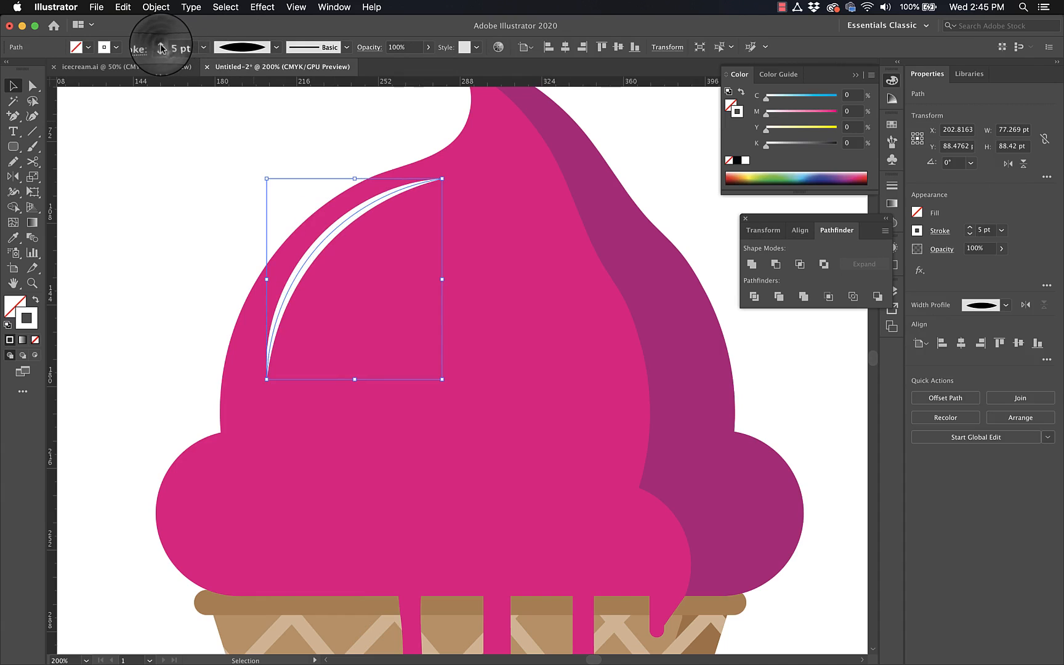
left_click(280, 166)
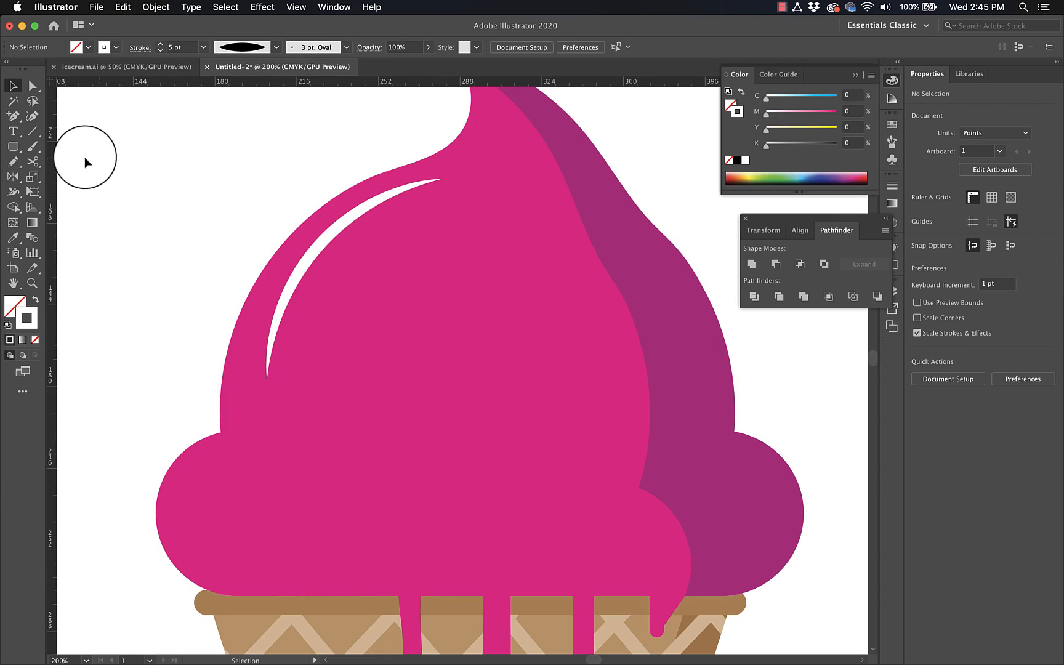
Paint a short curved white highlight along the scoop's lower-left bulge with the smooth Paintbrush and 3 pt. Oval brush.
double_click(33, 146)
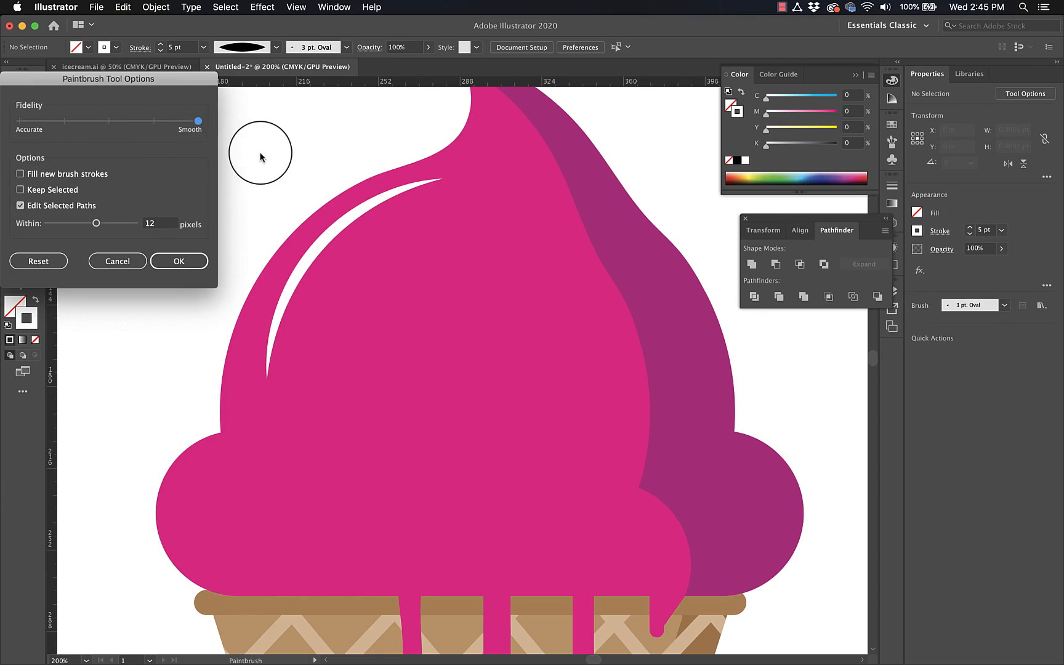
left_click(167, 263)
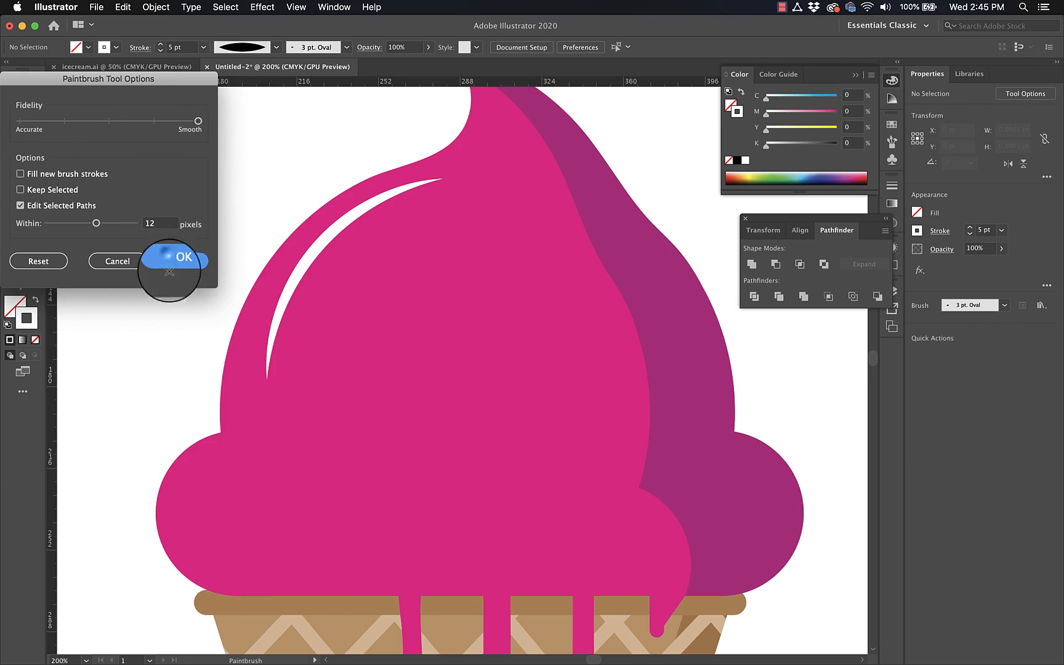
mouse_move(224, 451)
left_mouse_down()
mouse_move(184, 495)
mouse_move(180, 520)
left_mouse_up()
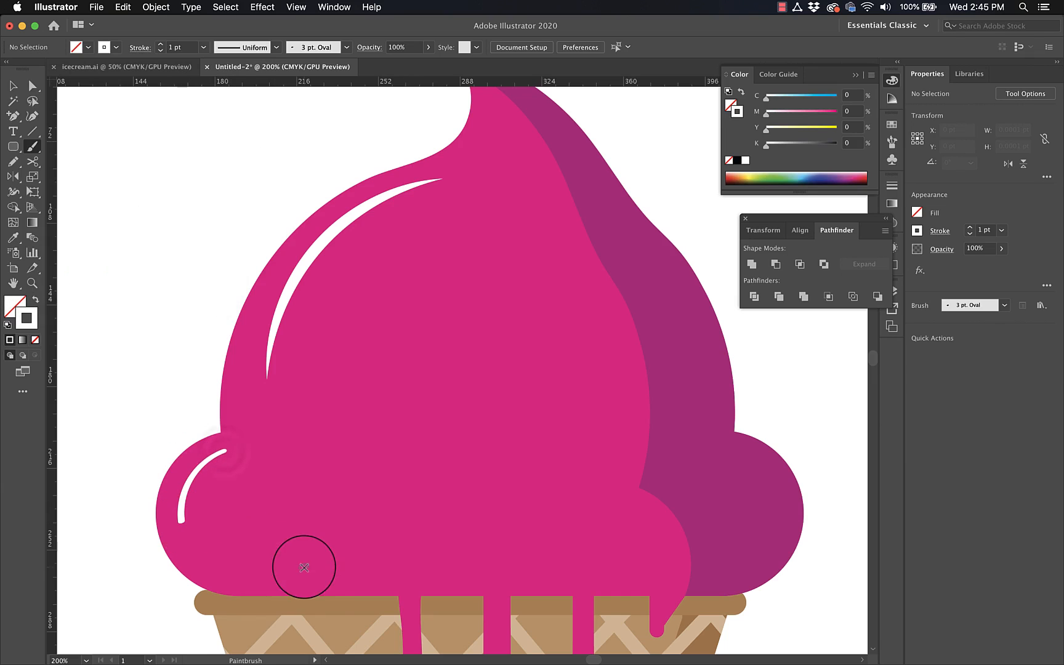
key("v")
key("super+minus")
key("super+minus")
key("super+minus")
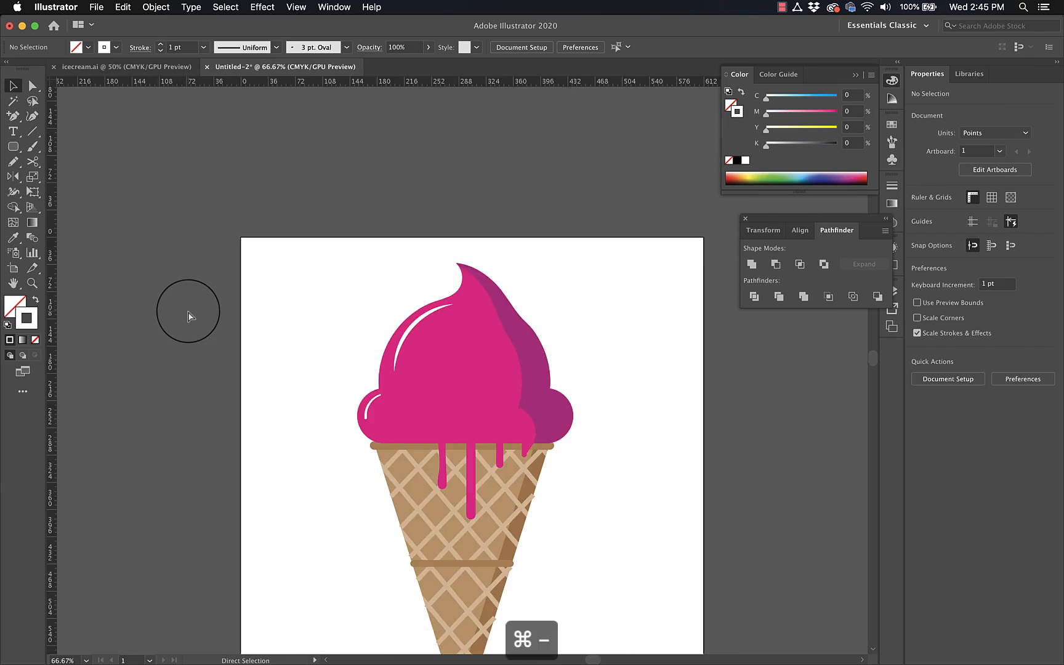
key("super+minus")
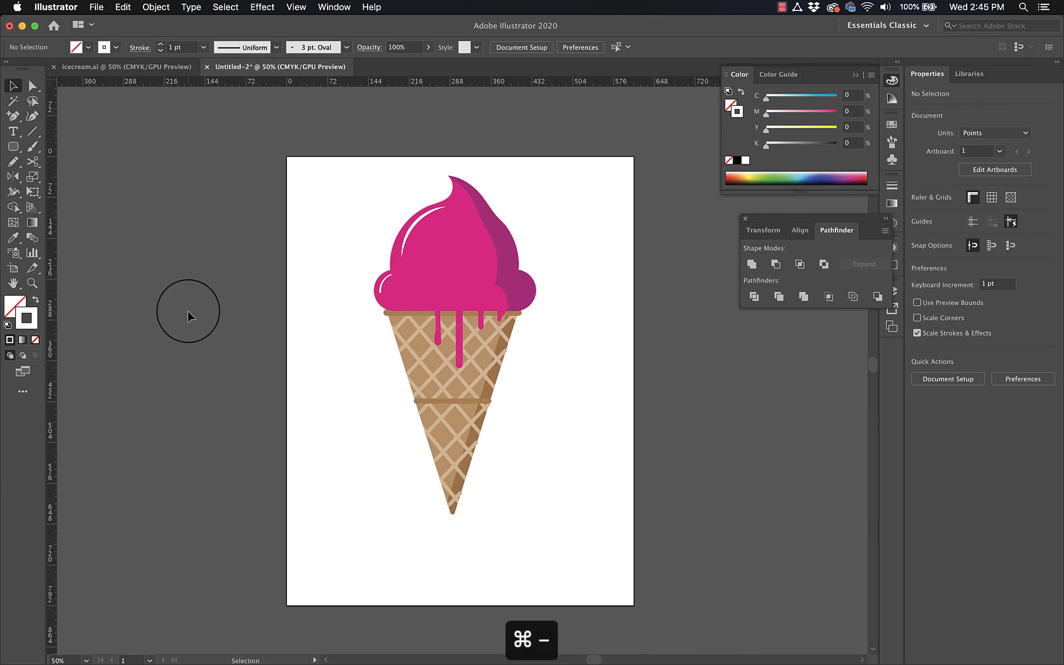
scroll(187, 310, "right", 2)
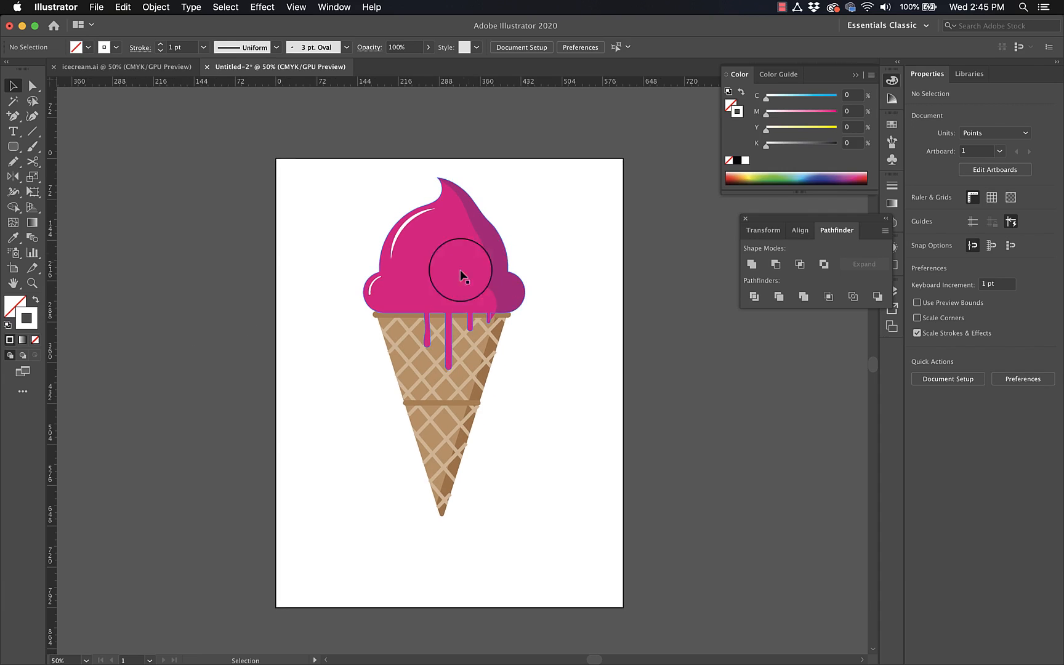
Draw four small white-outlined circles inside the scoop's lower-right magenta bulge, the smallest about 5 pt across.
key("super+equal")
key("super+equal")
key("super+equal")
scroll(486, 331, "up", 5)
scroll(487, 331, "right", 2)
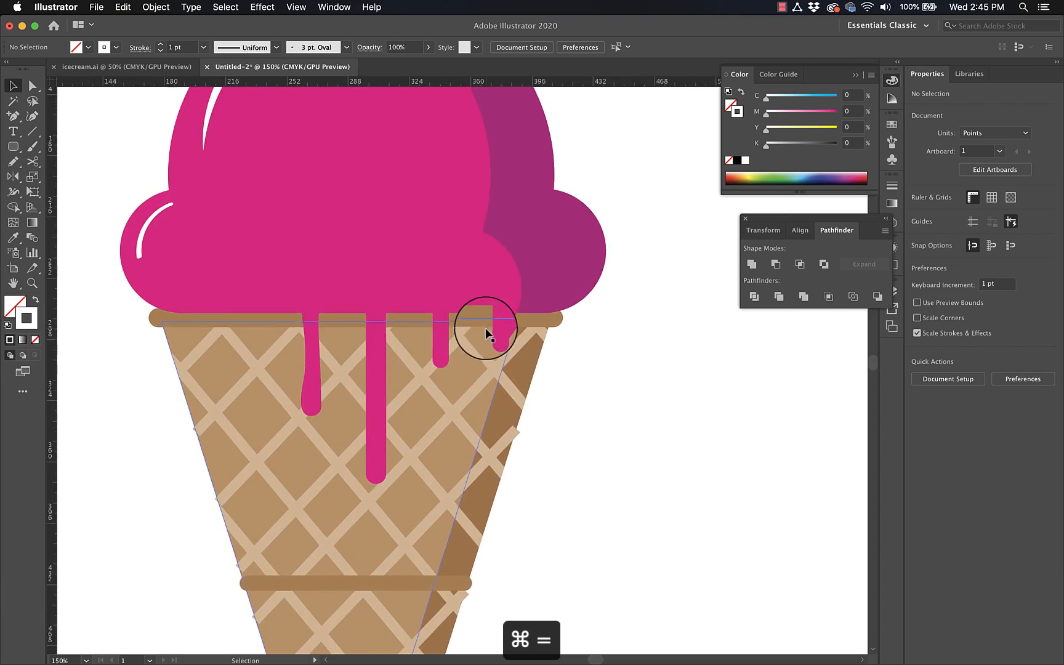
left_click(13, 148)
left_click_drag(16, 149, 66, 178)
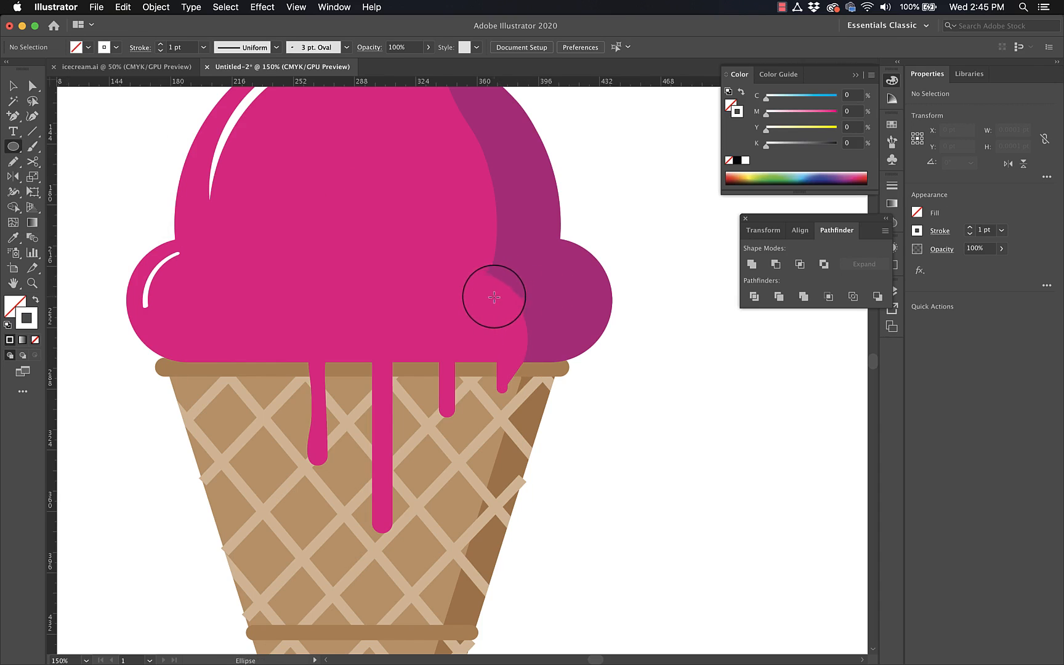
mouse_move(493, 296)
left_mouse_down()
mouse_move(510, 343)
mouse_move(486, 343)
mouse_move(472, 310)
left_mouse_up()
key("v")
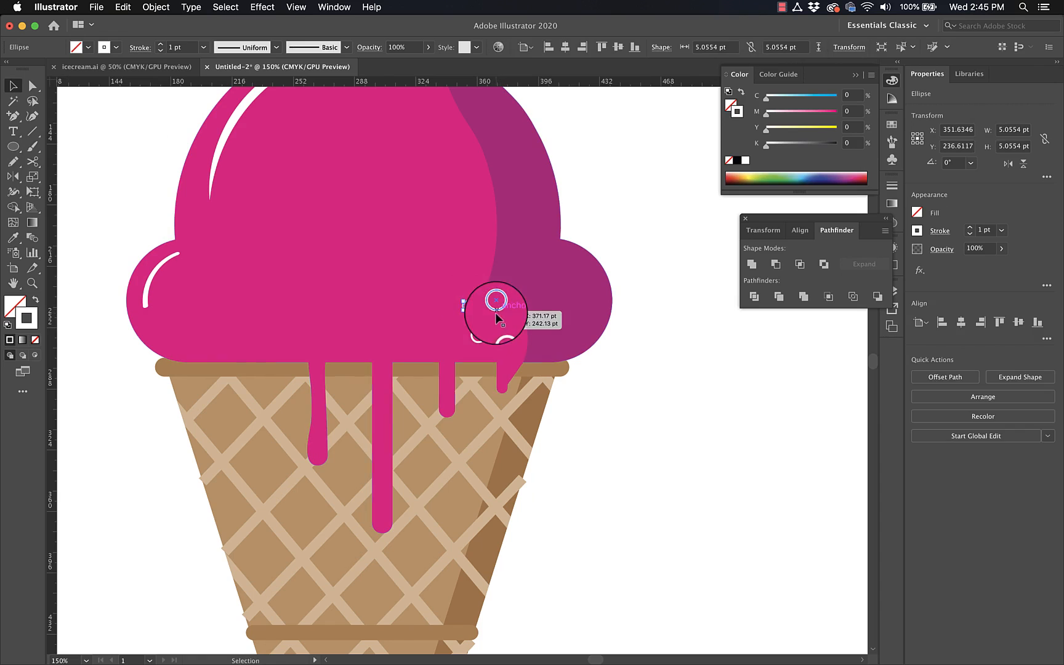
Recolor all four small circles together by sampling the dark purple of the scoop's shaded side, and deselect them.
left_click(497, 309, "shift")
left_click(479, 336, "shift")
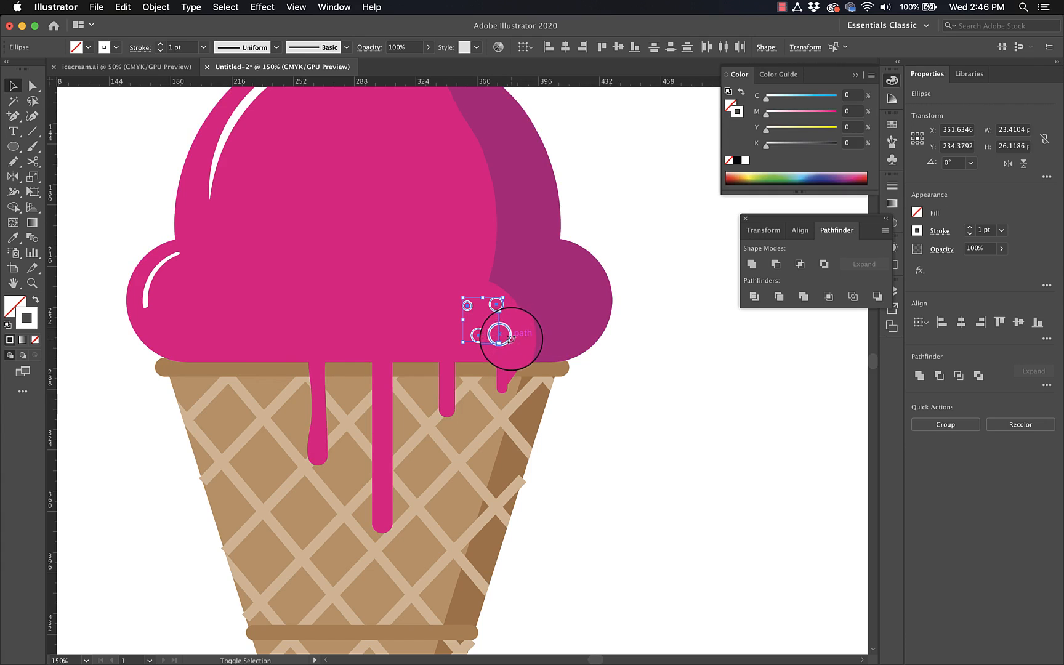
key("super+equal")
key("super+equal")
key("super+equal")
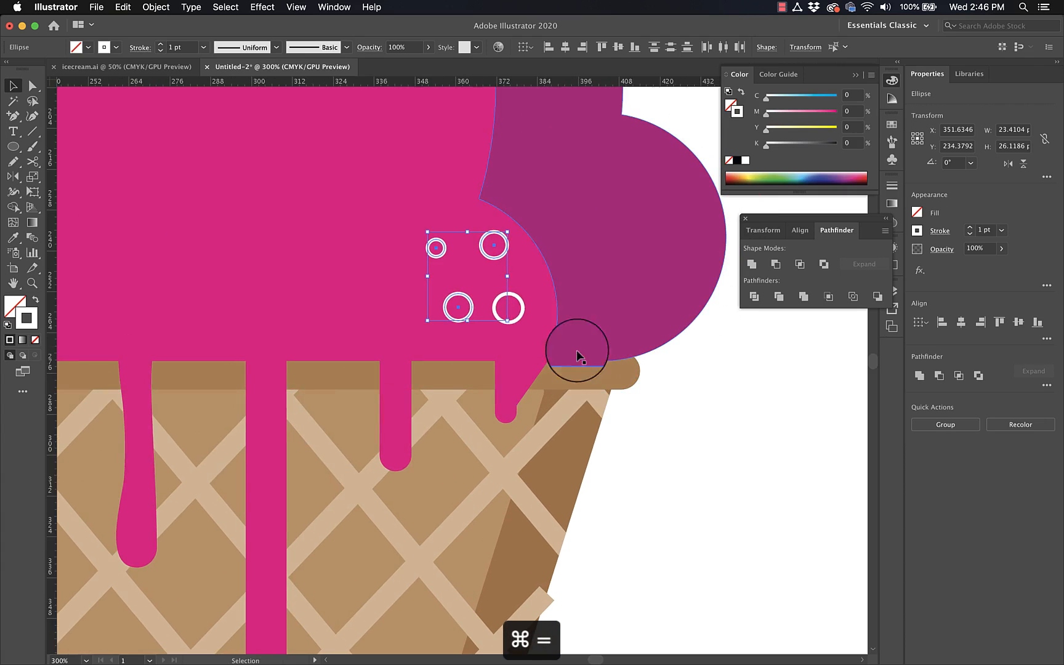
left_click(522, 310, "shift")
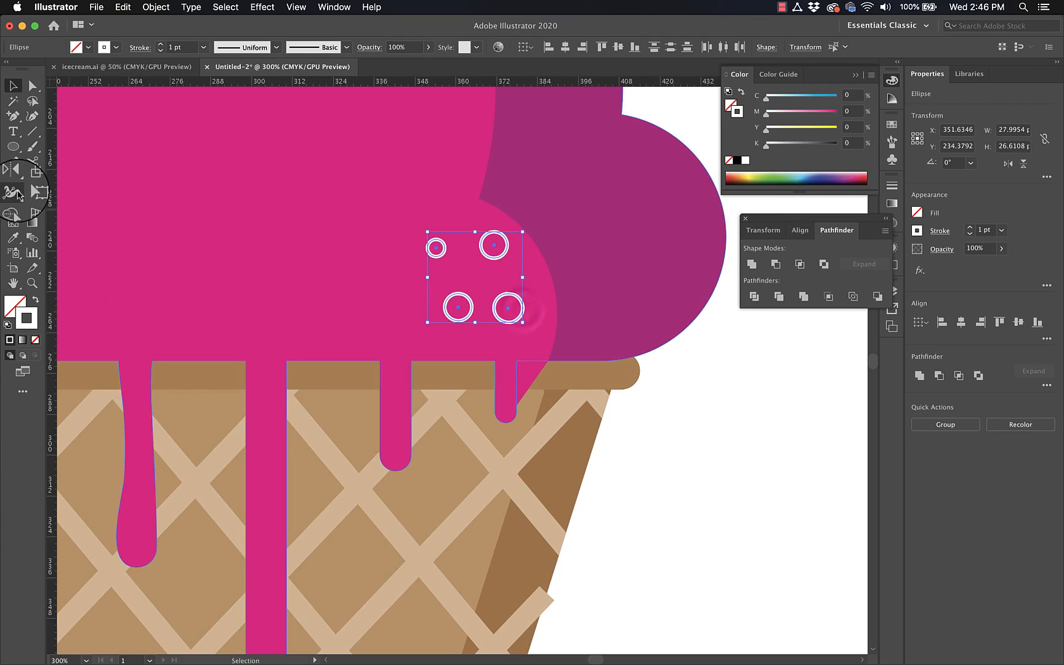
key("i")
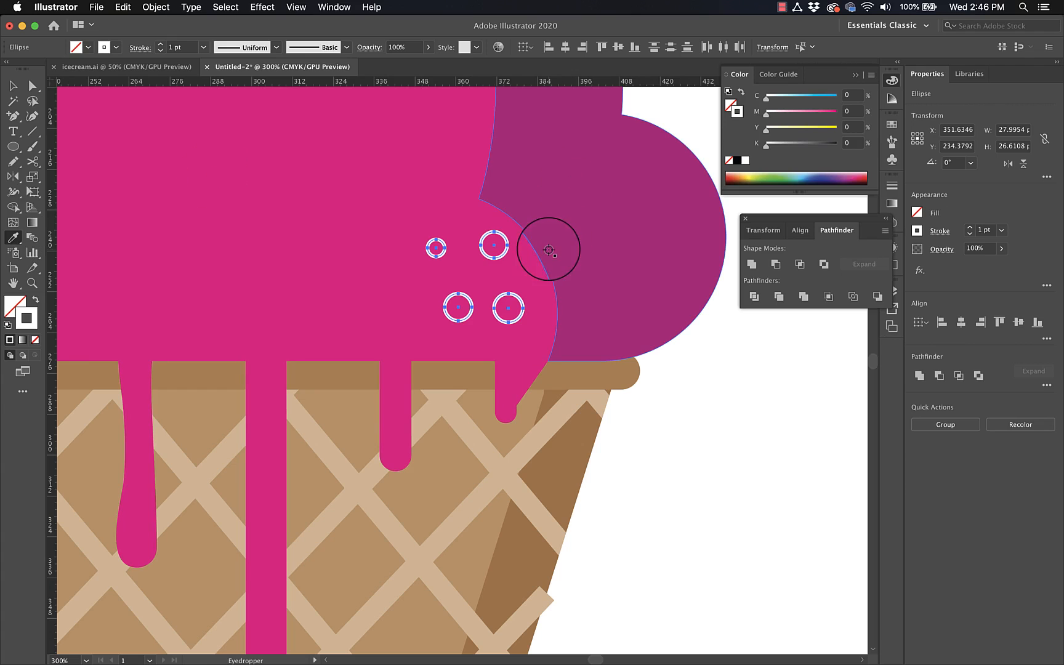
left_click(614, 188)
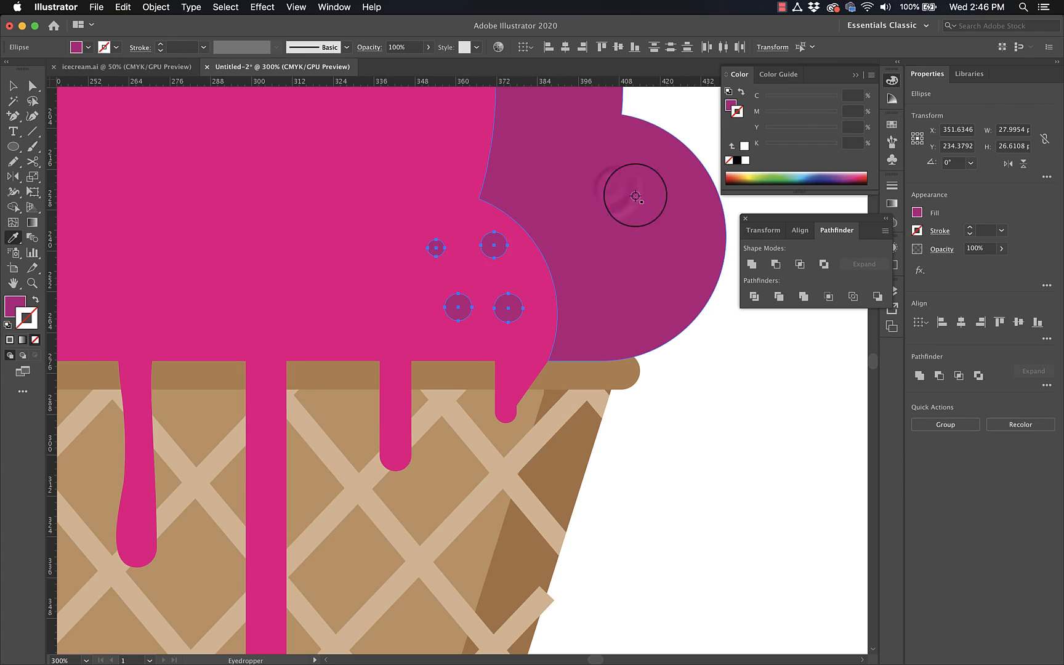
key("v")
left_click(730, 422)
key("super+minus")
key("super+minus")
key("super+minus")
key("super+minus")
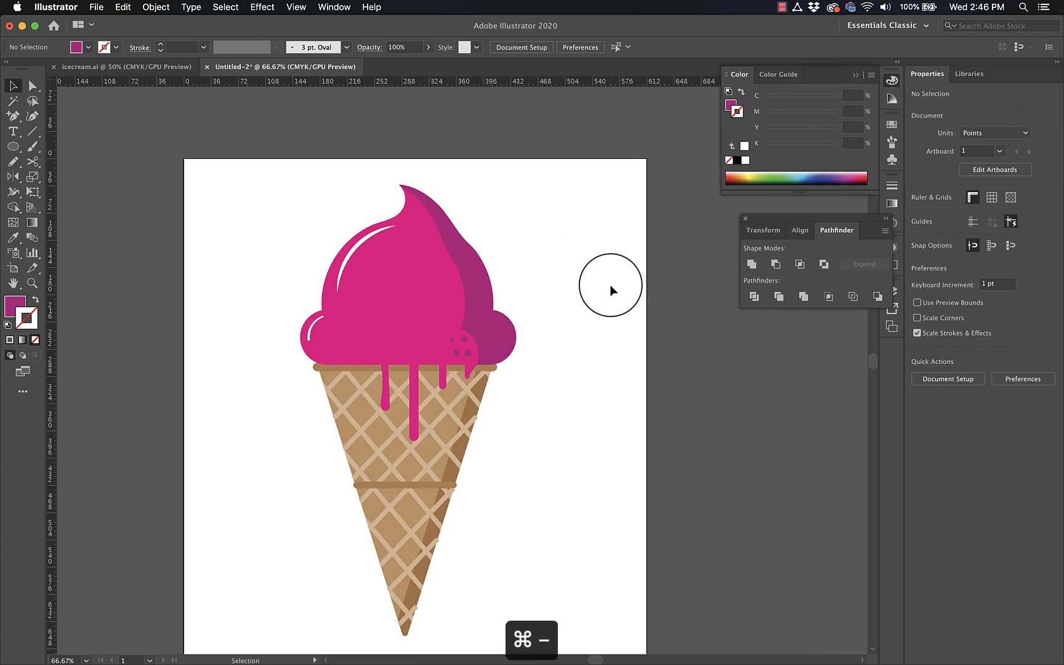
scroll(610, 284, "down", 1)
scroll(610, 285, "left", 1)
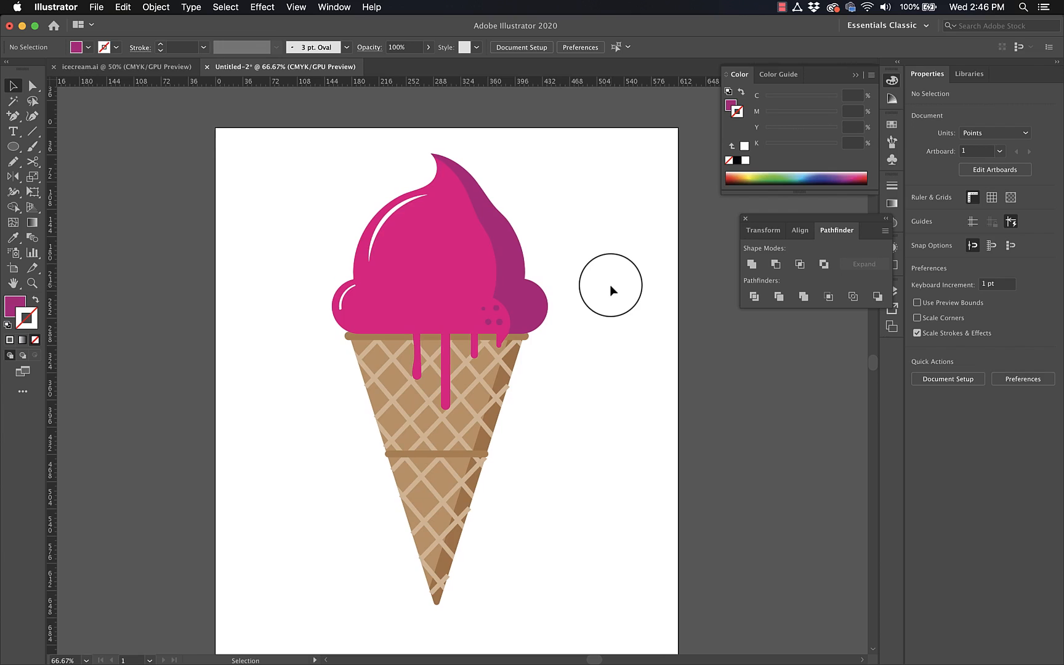
Delete the slanted magenta wedge joining the rightmost drip to the scoop's bulge.
left_click(502, 335)
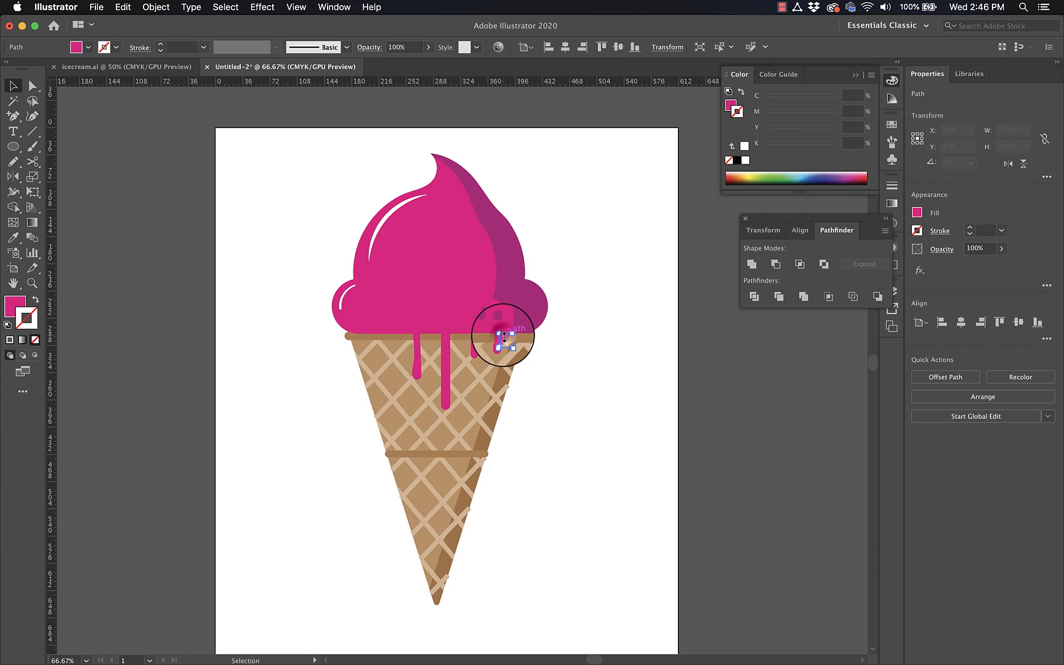
left_click(514, 344)
scroll(686, 445, "left", 1)
scroll(686, 445, "down", 1)
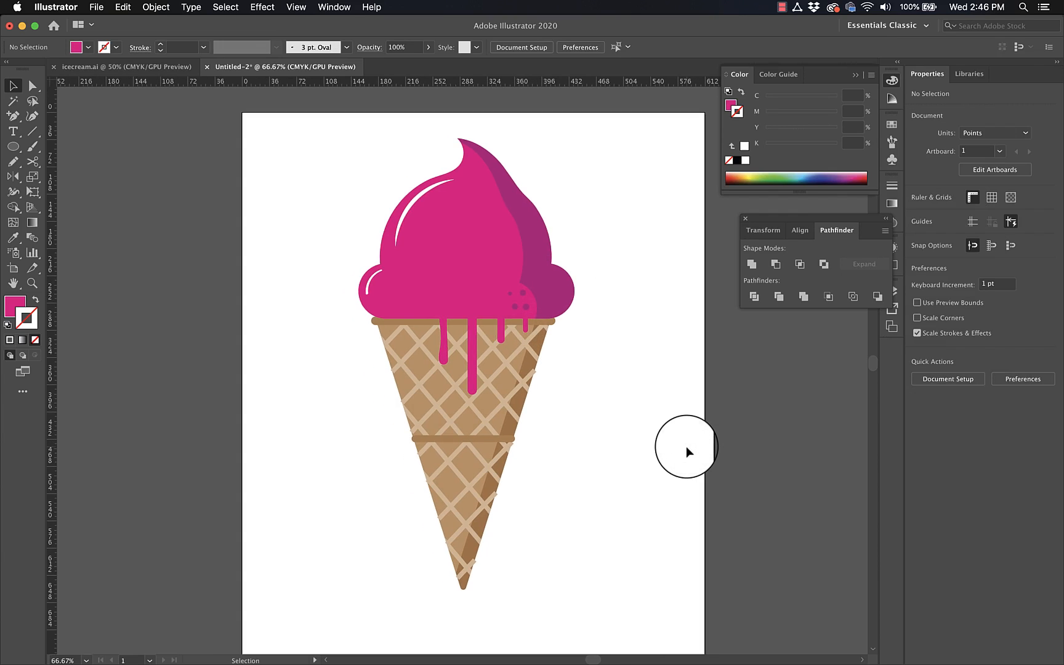